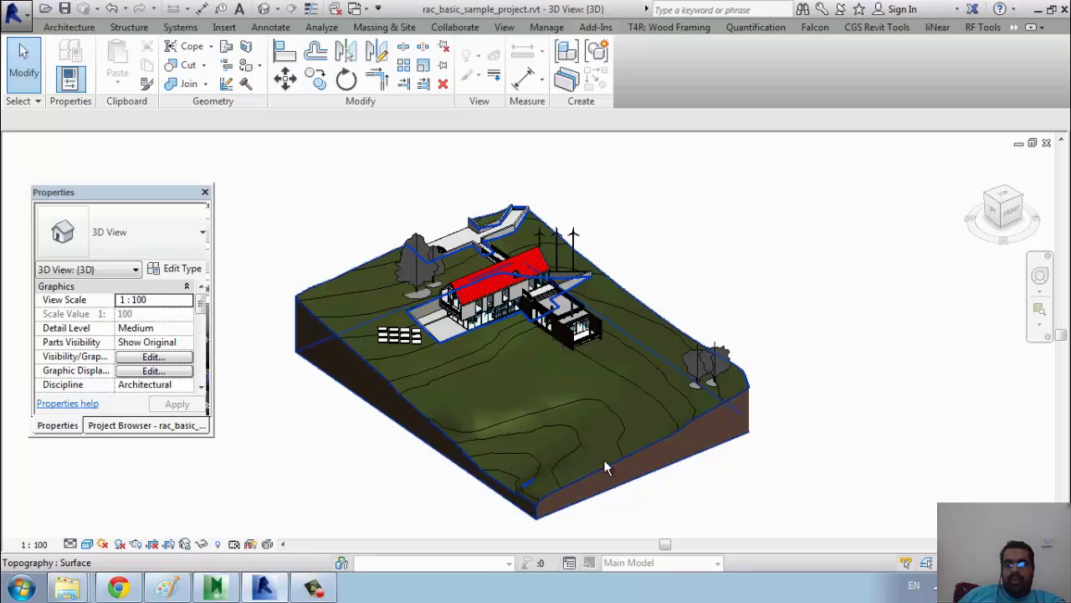
Launch Revit's Navisworks 2014 exporter from Add-Ins > External Tools to export rac_basic_sample_project.nwc.
click(595, 27)
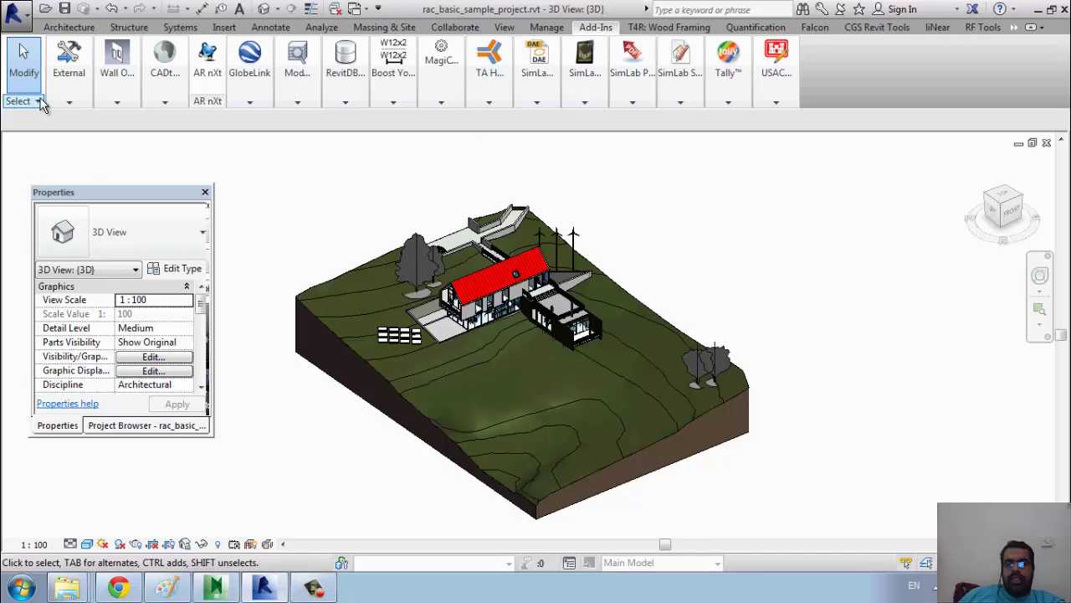
mouse_move(69, 74)
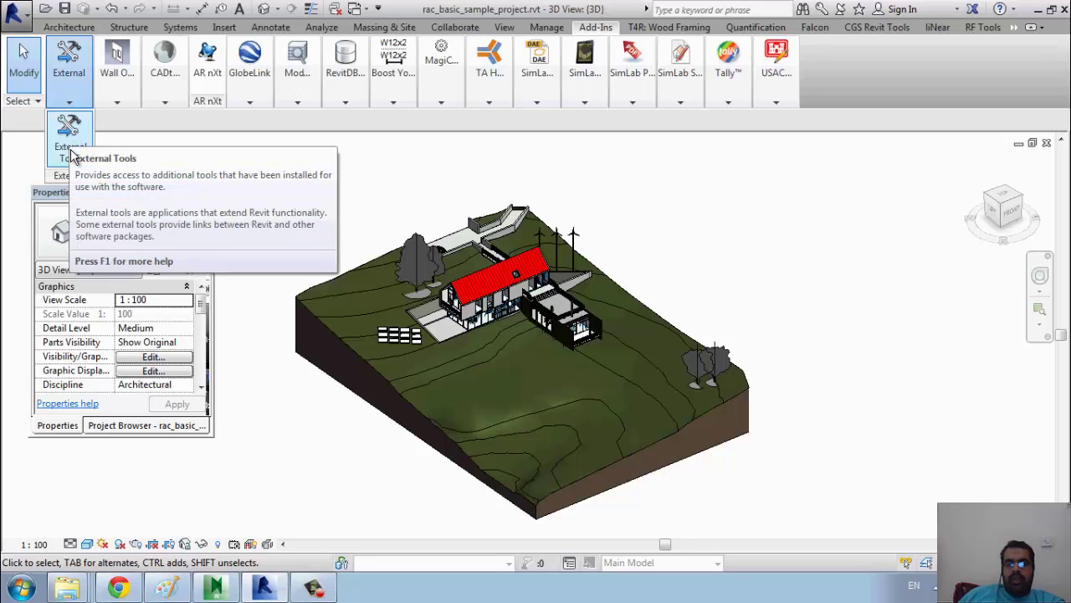
click(72, 154)
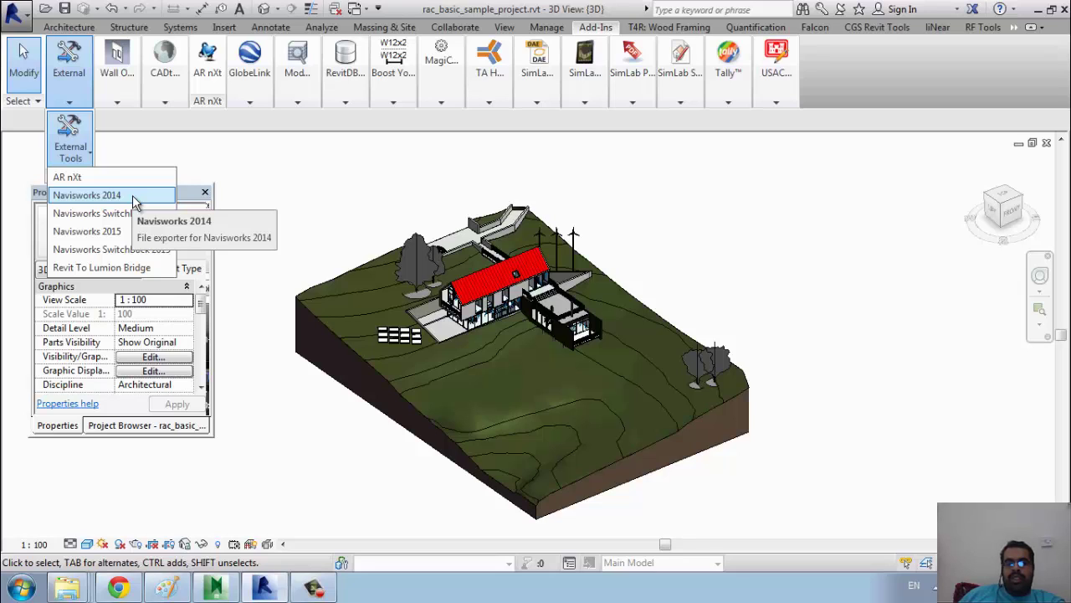
click(132, 198)
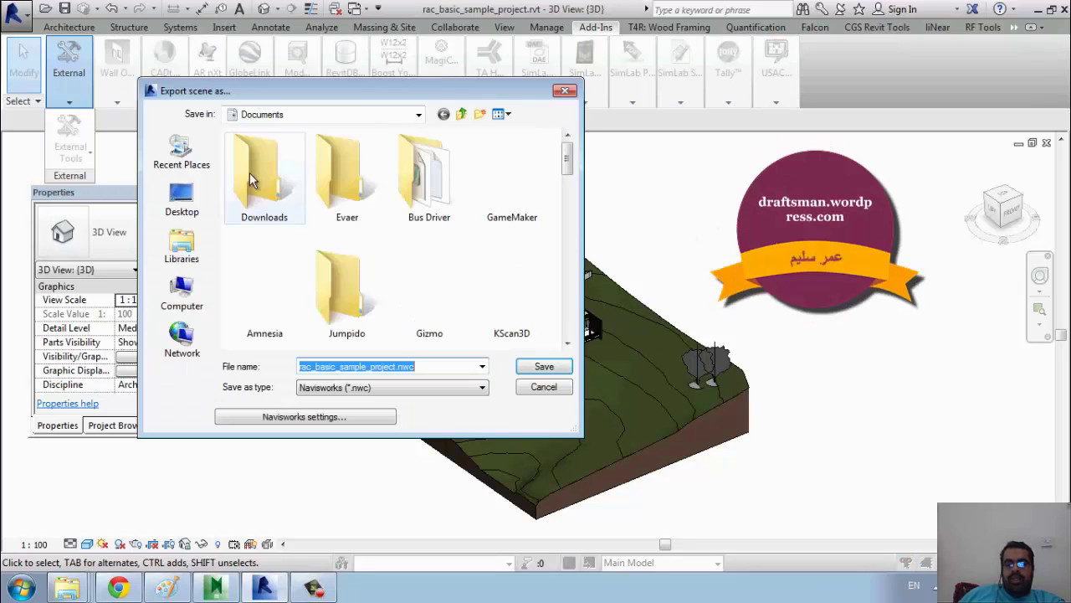
Confirm the Navisworks export settings keep Export set to Entire project, without changes.
click(366, 427)
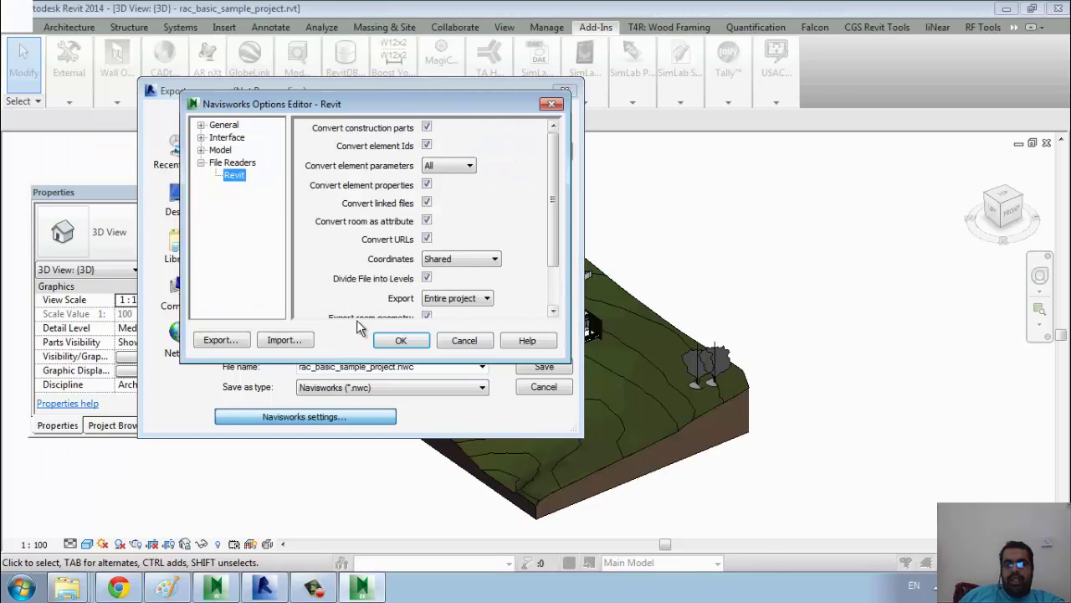
click(474, 301)
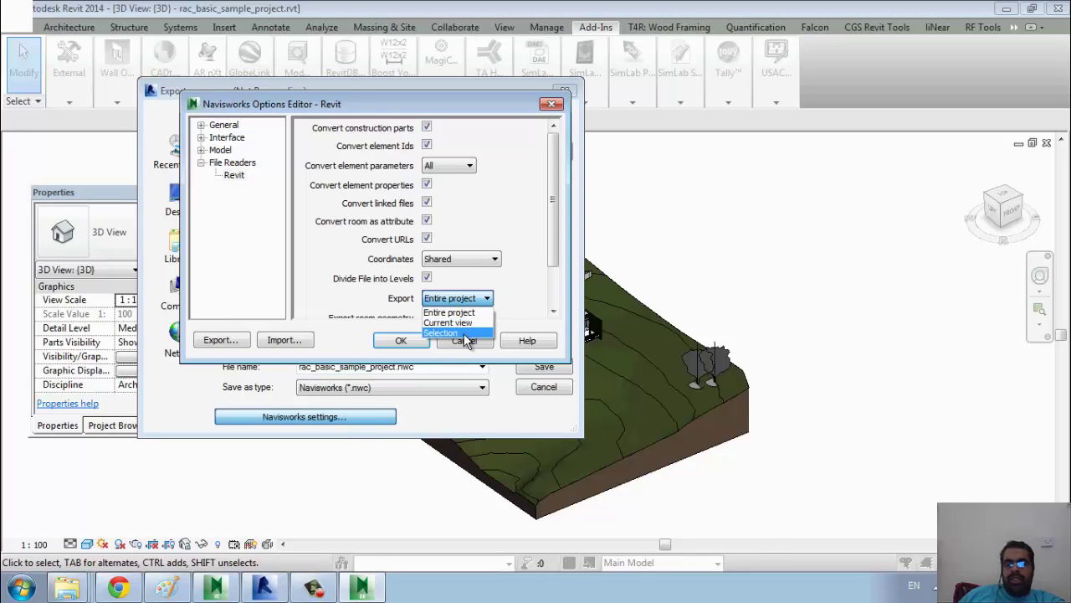
click(464, 313)
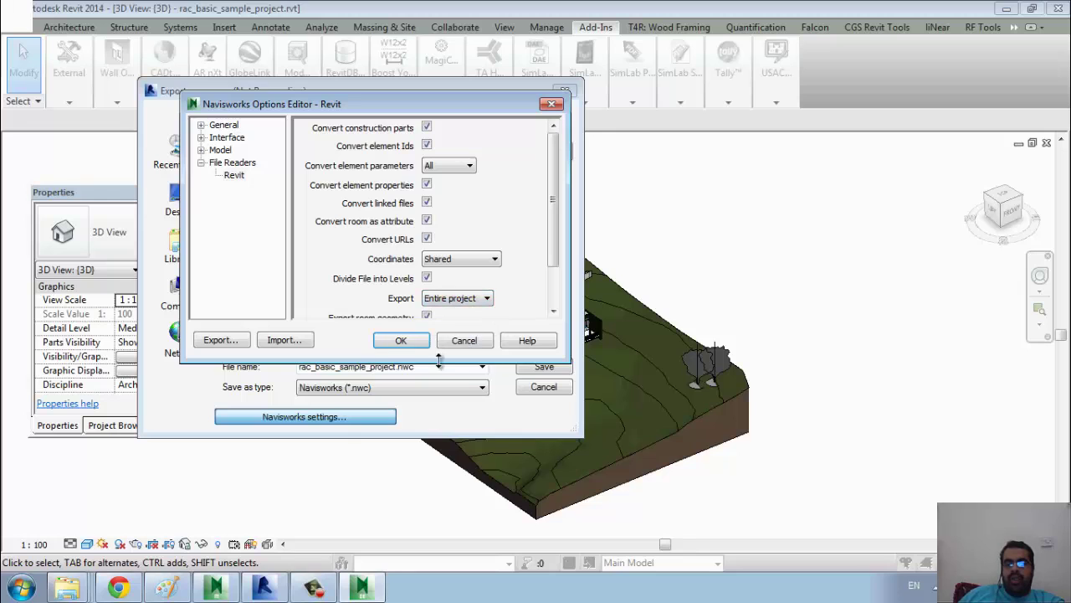
click(464, 342)
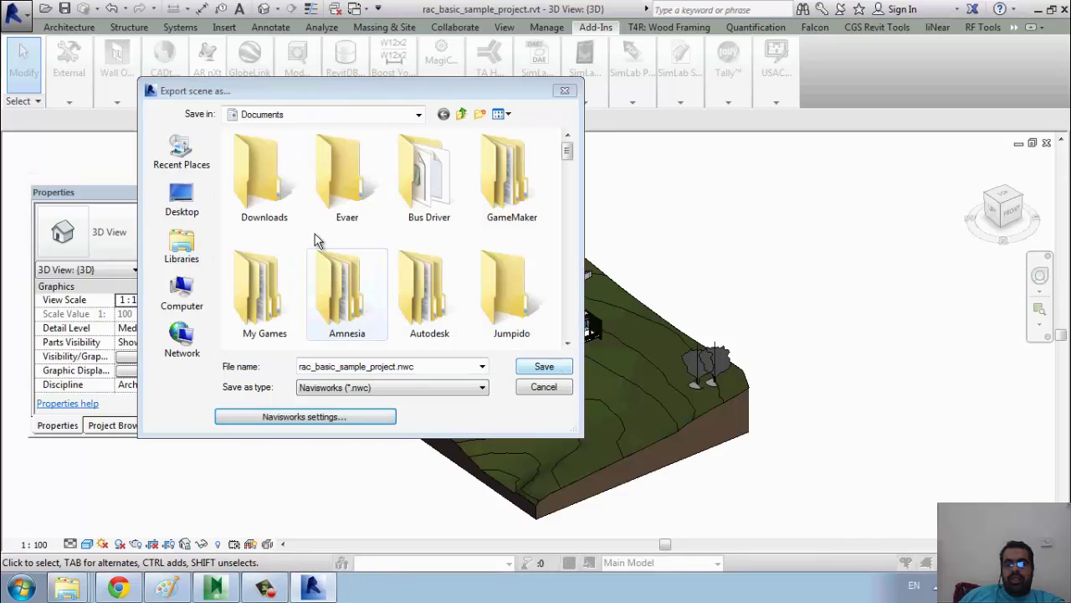
Save the rac_basic_sample_project.nwc export into the navis_eldareen folder on Local Disk (E:).
click(337, 115)
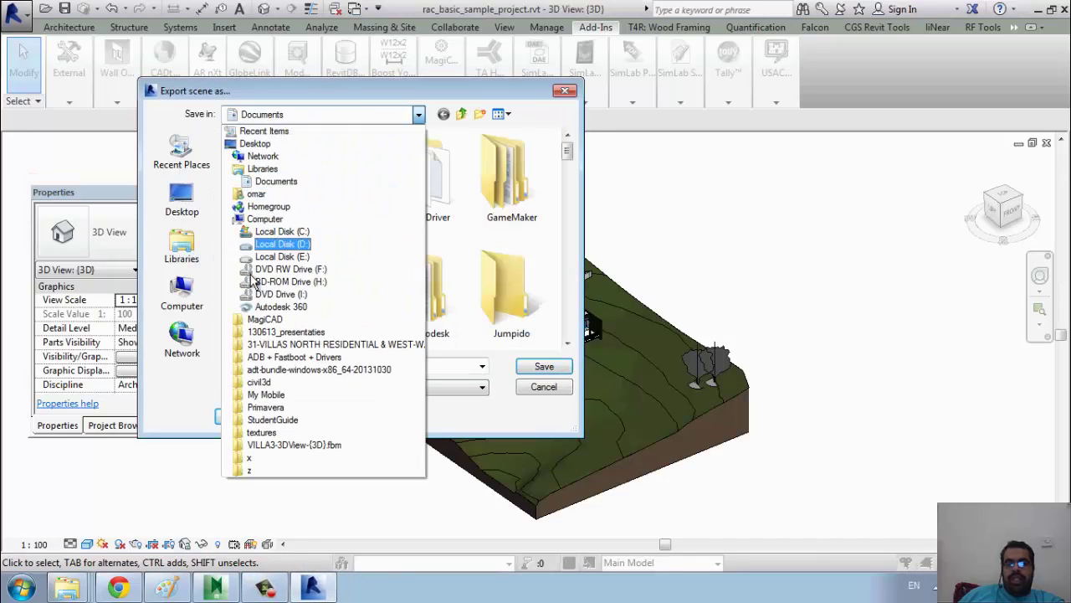
click(342, 258)
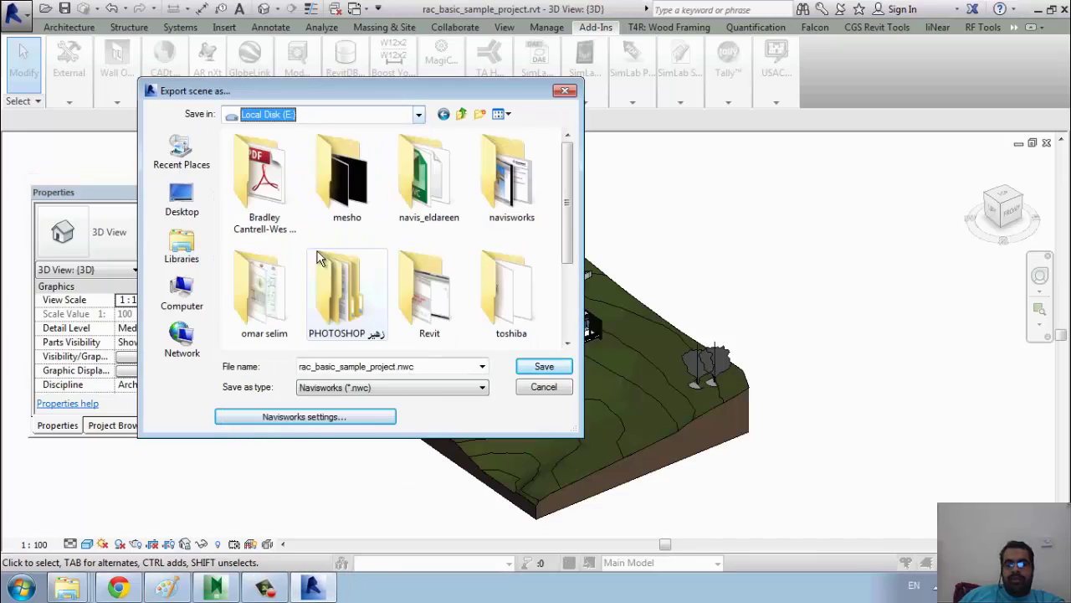
click(408, 188)
double_click(408, 189)
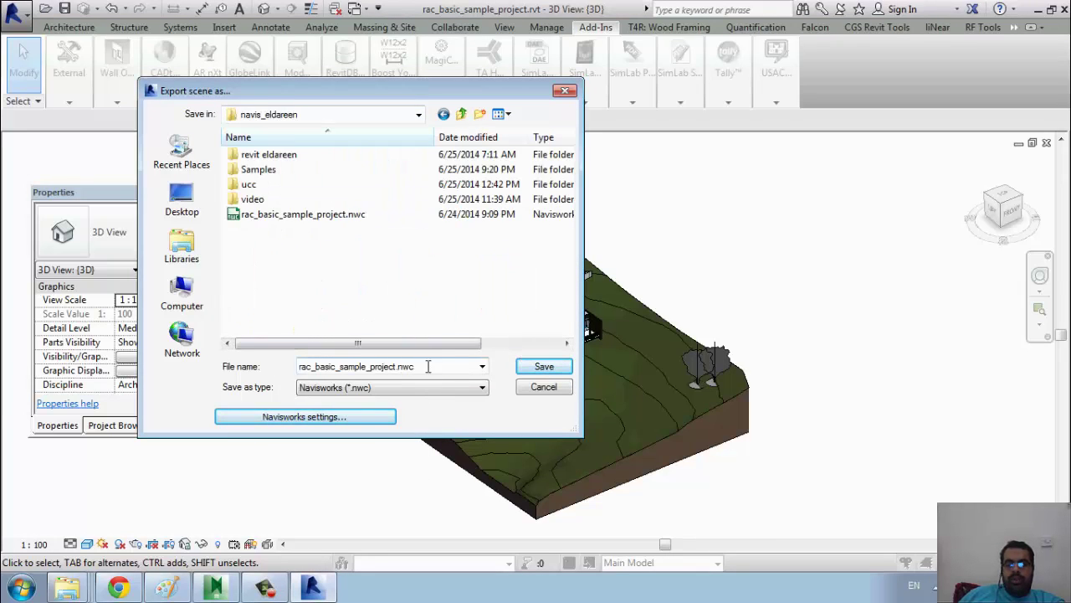
click(544, 386)
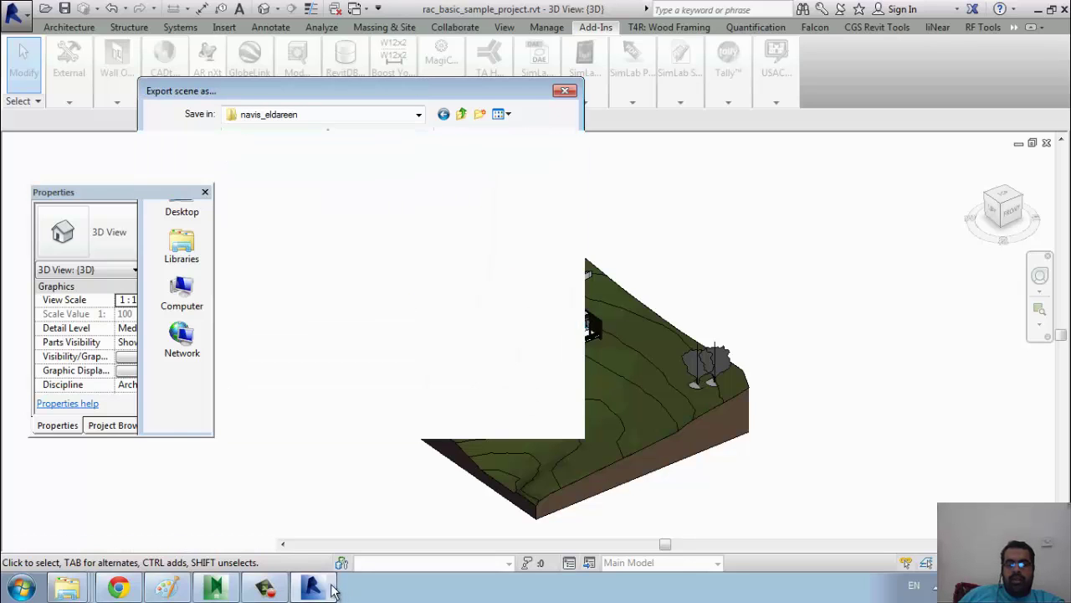
In Navisworks, open rac_basic_sample_project.nwc from E:\navis_eldareen using the Navisworks Cache (*.nwc) filter.
click(199, 589)
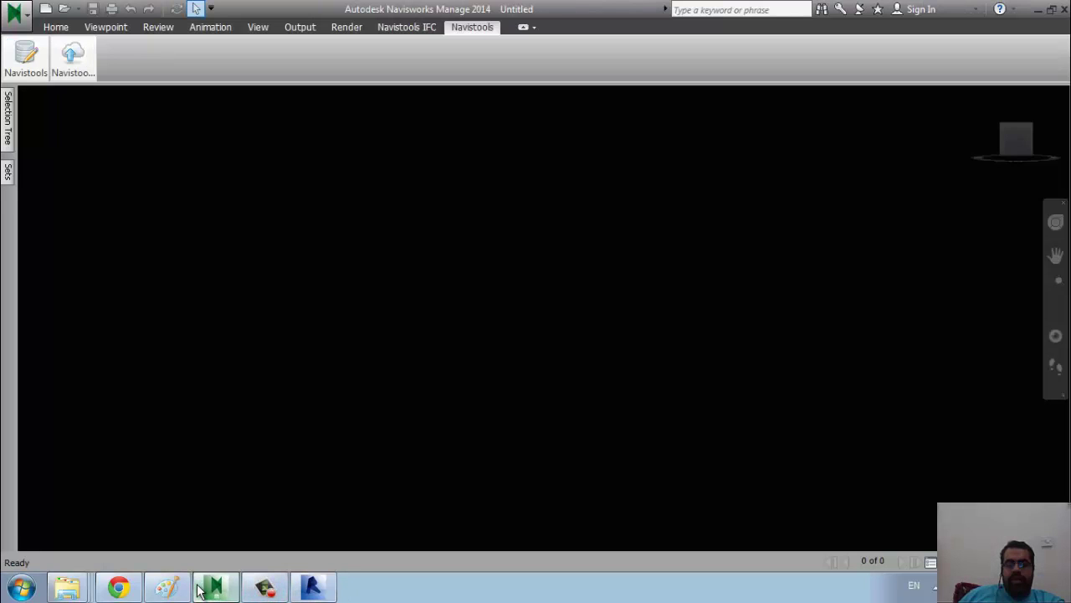
click(26, 57)
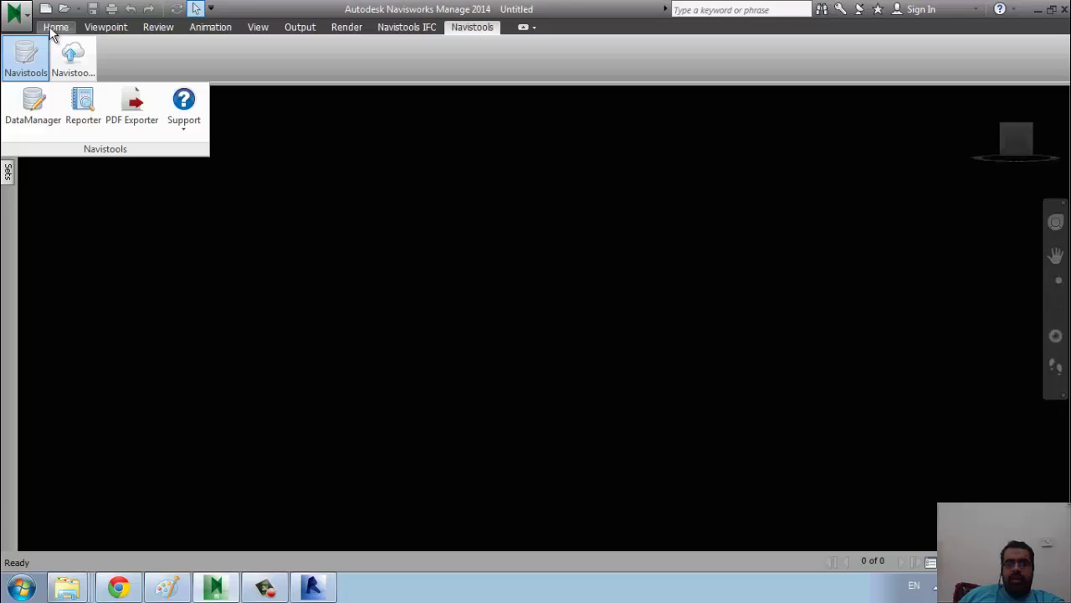
click(51, 29)
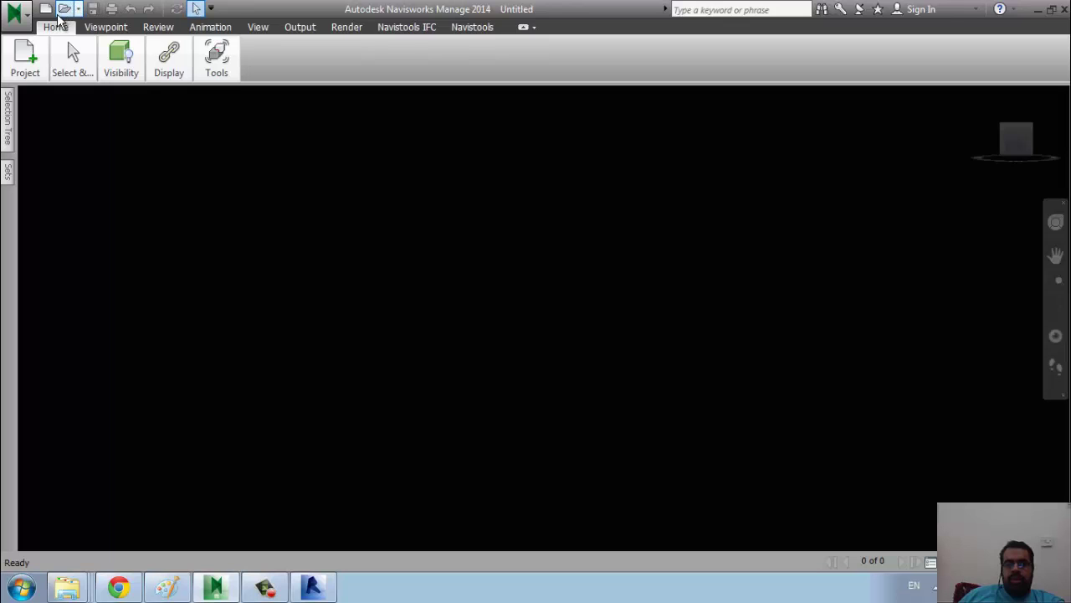
click(63, 9)
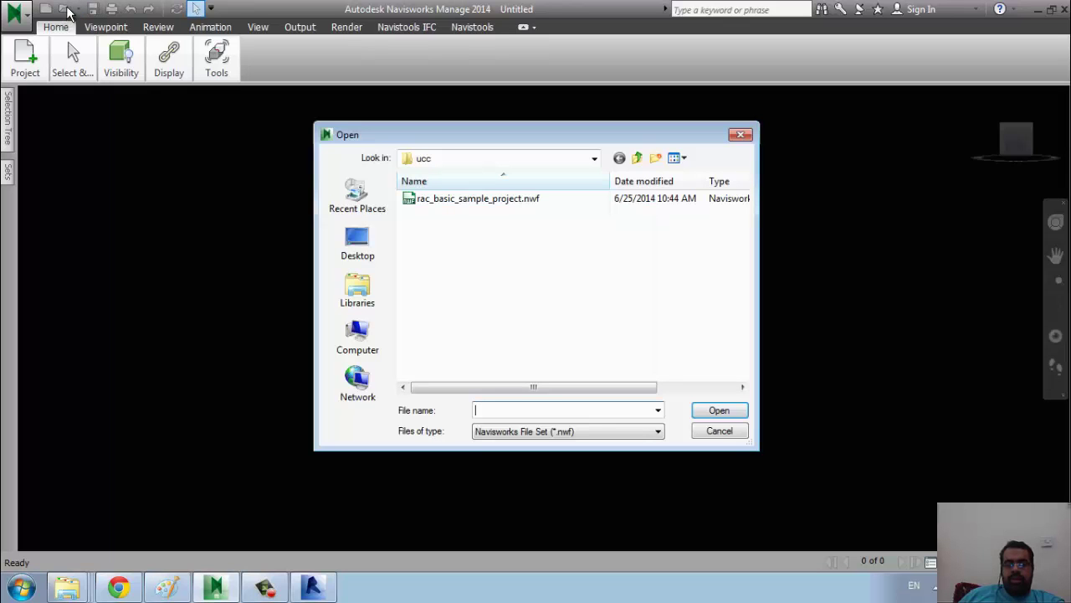
click(497, 158)
click(512, 289)
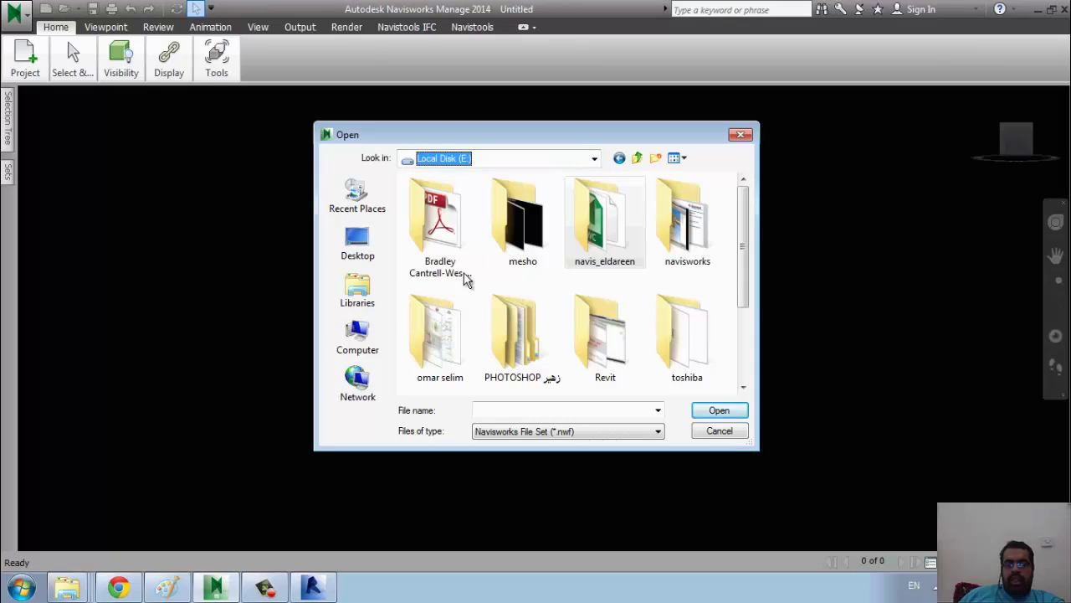
double_click(609, 235)
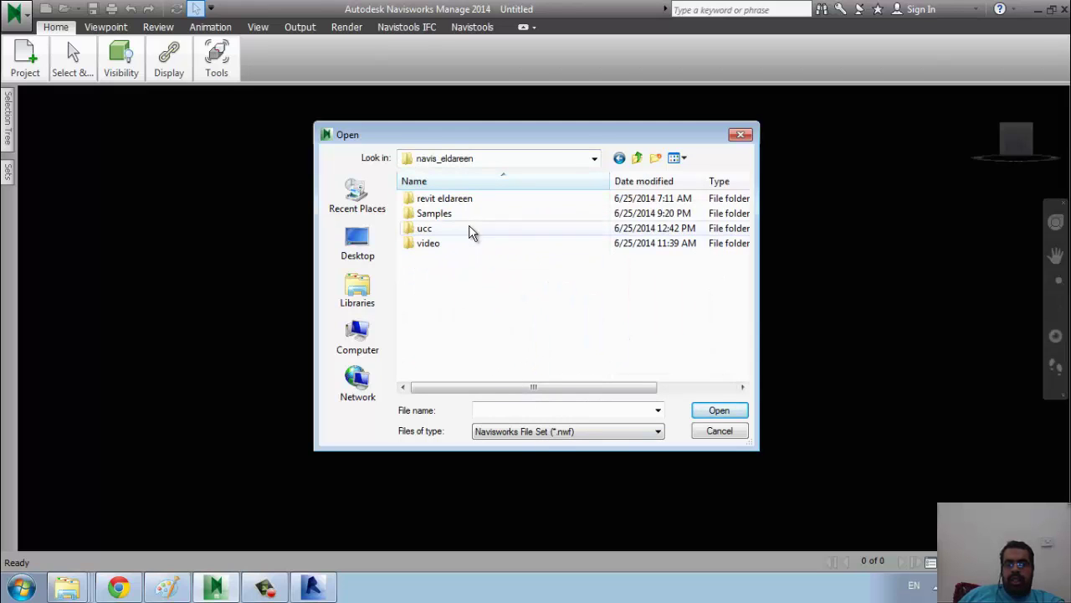
click(555, 433)
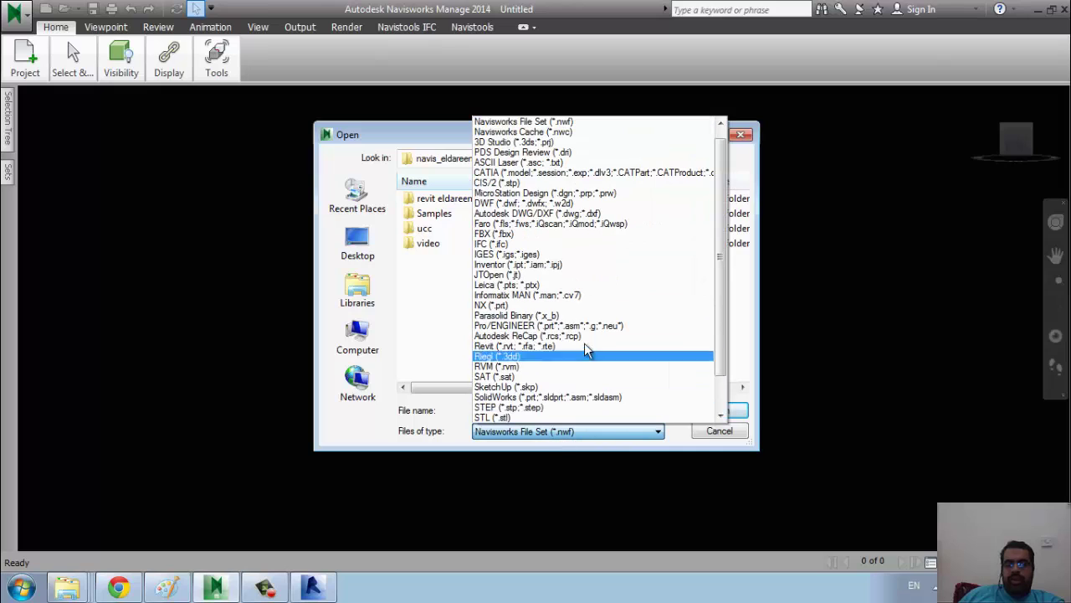
click(574, 132)
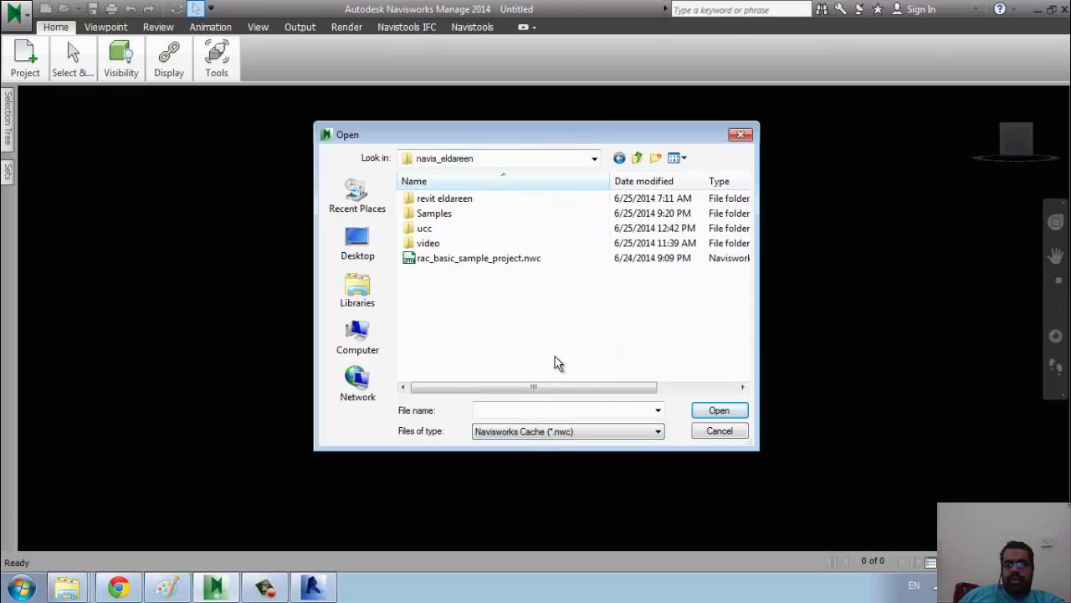
click(487, 260)
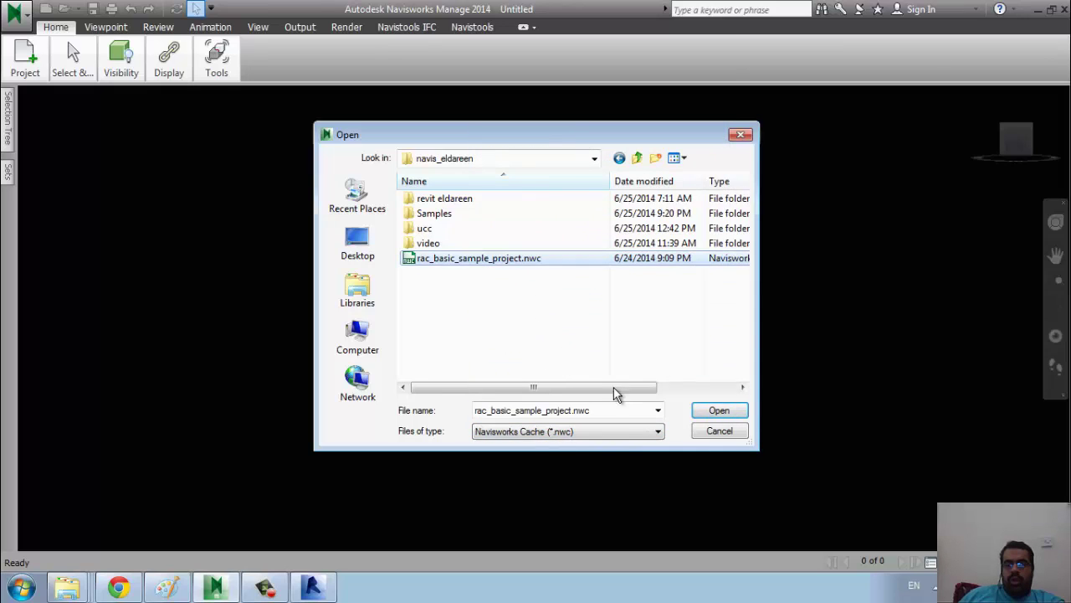
click(717, 411)
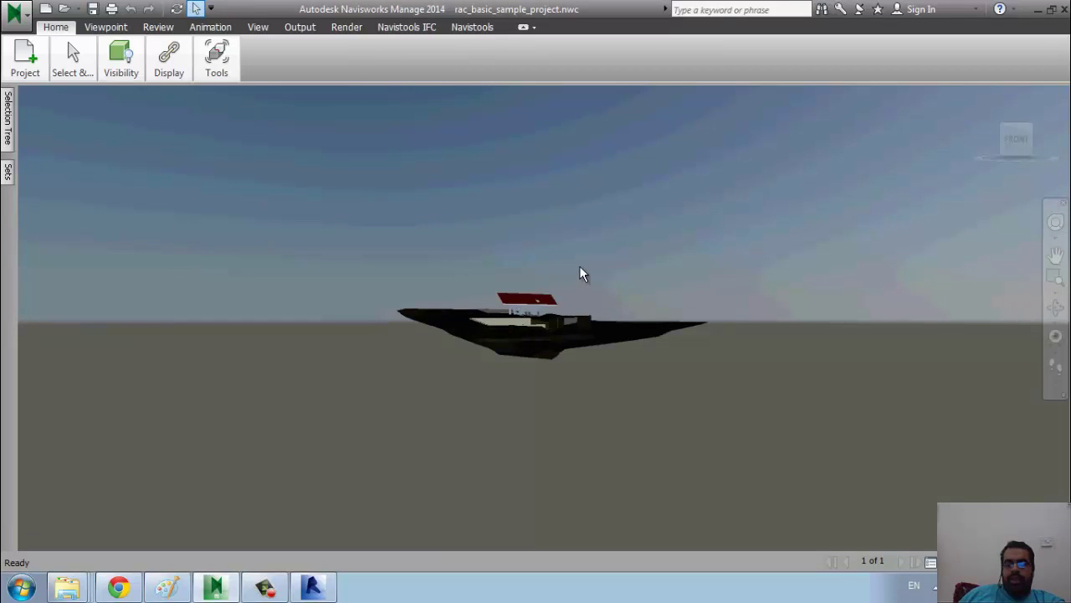
Zoom and pan until the red-roofed house is framed in the viewport.
scroll(540, 322, up, 2)
scroll(540, 322, up, 3)
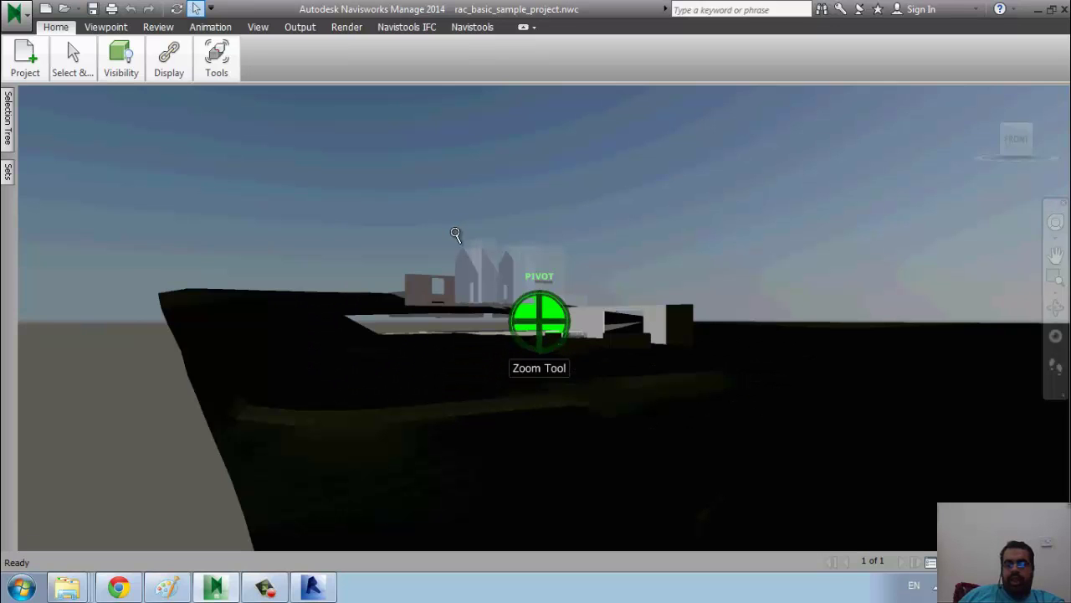
scroll(431, 346, down, 3)
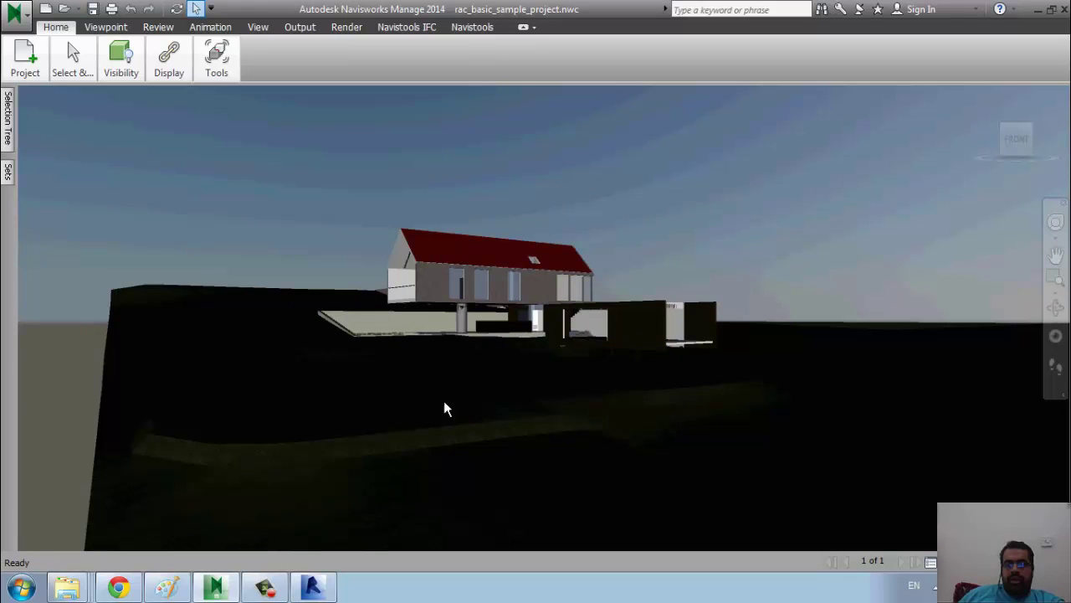
middle_drag(455, 457, 469, 512)
scroll(654, 537, up, 2)
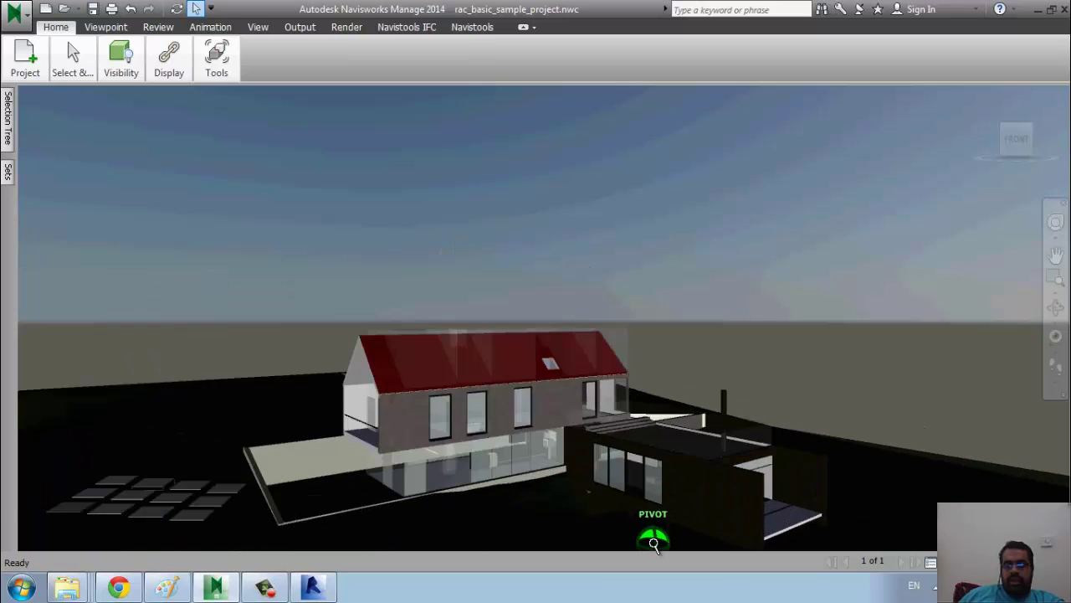
scroll(654, 537, up, 1)
scroll(653, 537, up, 2)
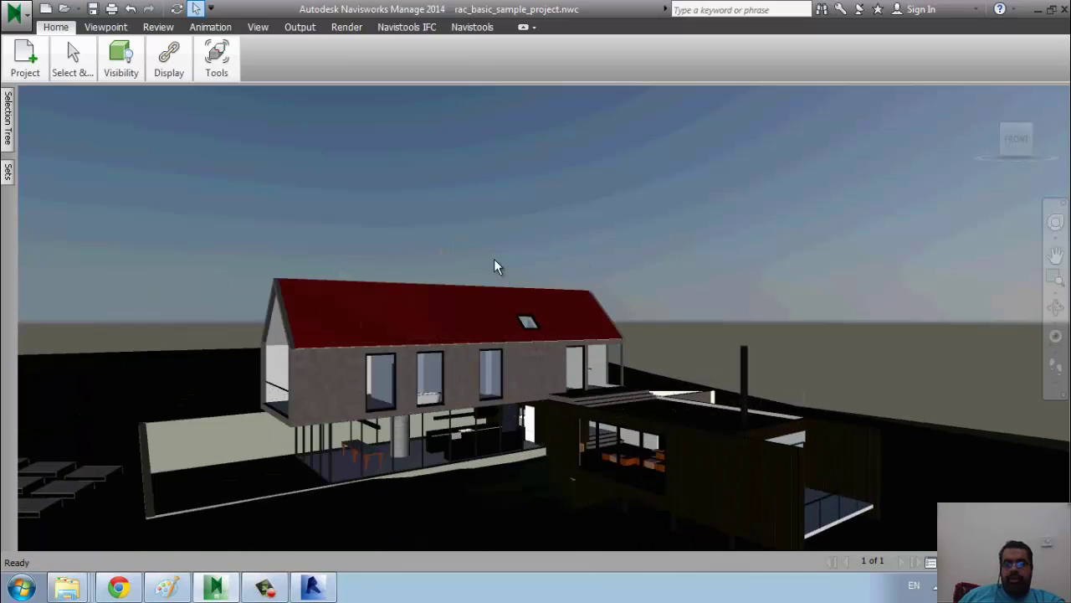
middle_drag(412, 283, 547, 284)
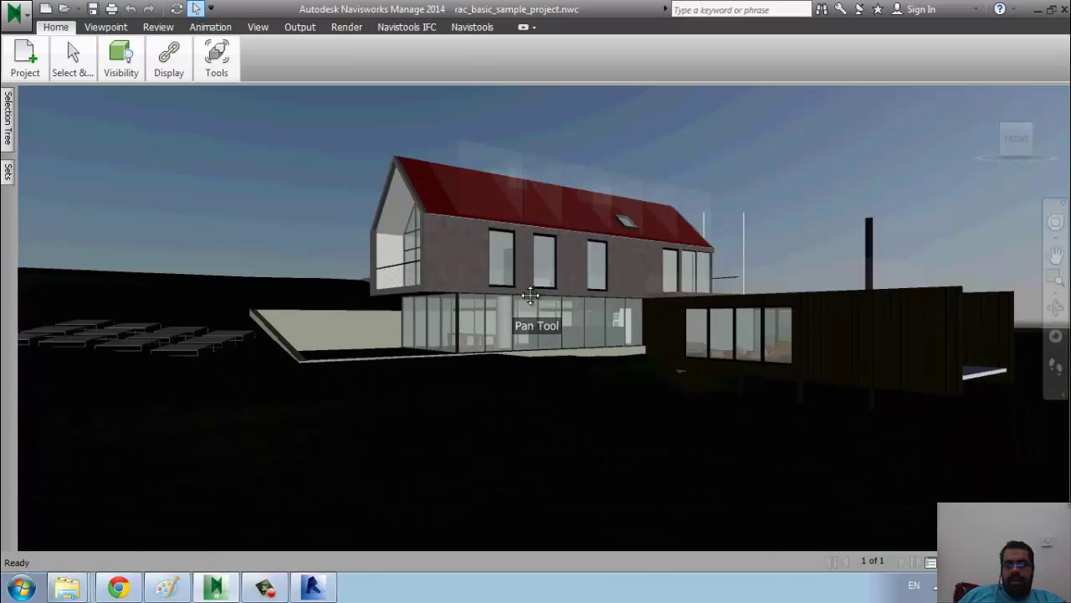
scroll(511, 366, down, 2)
mouse_move(512, 365)
middle_down()
mouse_move(520, 352)
mouse_move(445, 382)
middle_up()
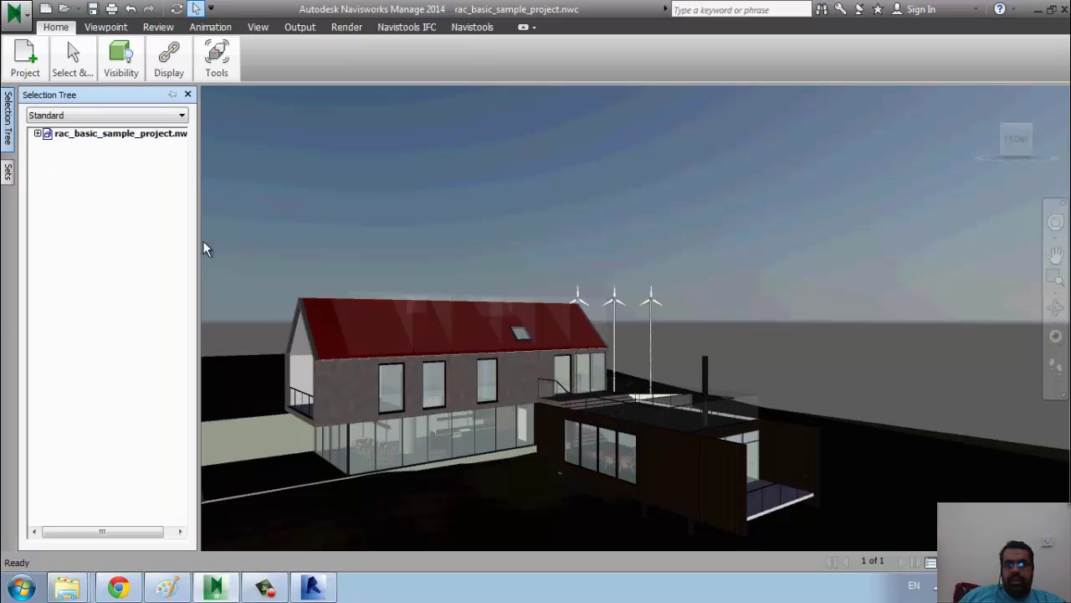
Select Foundation > Structural Foundations in the Selection Tree and bring up the Sets panel.
mouse_move(474, 339)
middle_down()
mouse_move(502, 340)
mouse_move(486, 340)
middle_up()
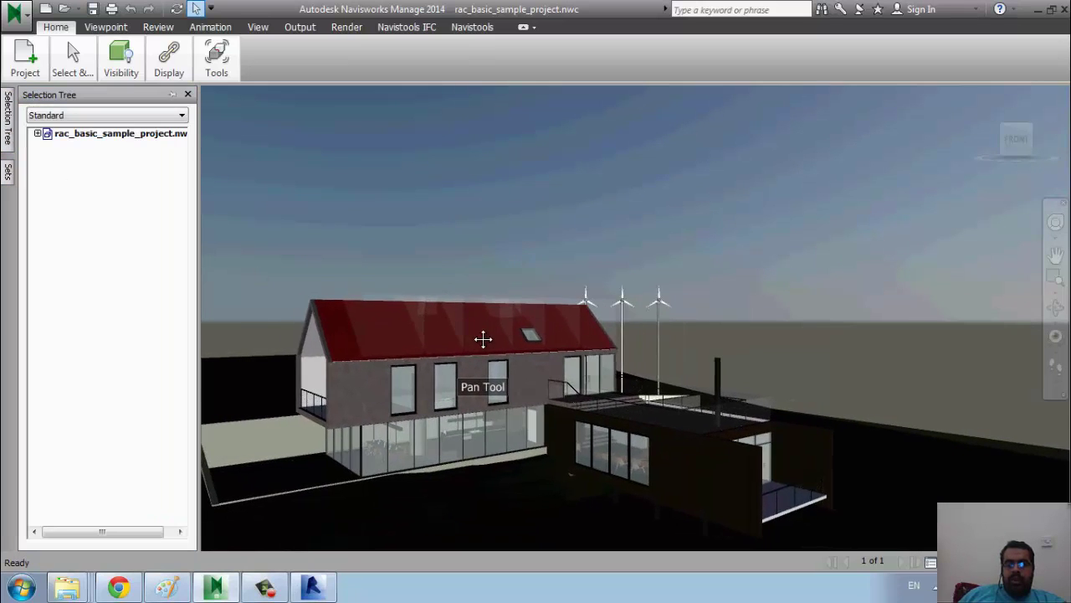
click(46, 133)
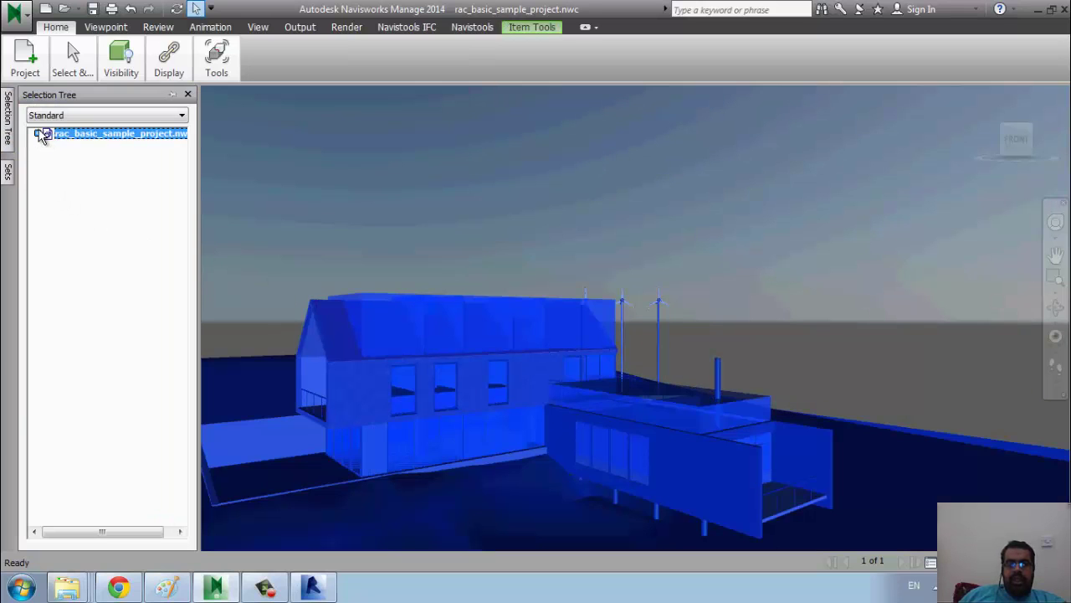
click(38, 134)
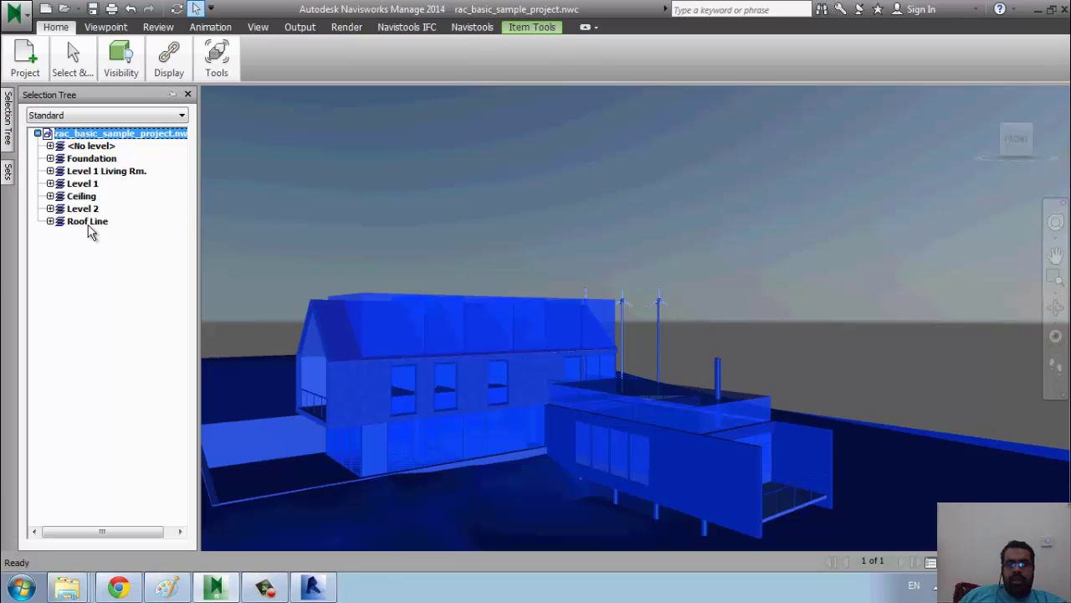
click(94, 160)
click(50, 159)
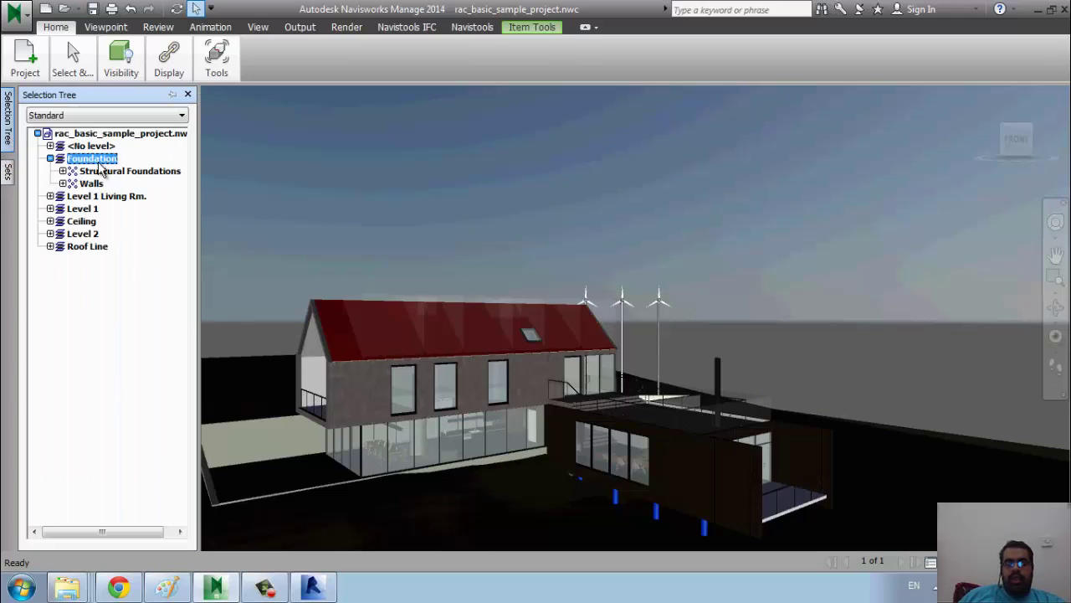
click(137, 173)
mouse_move(8, 172)
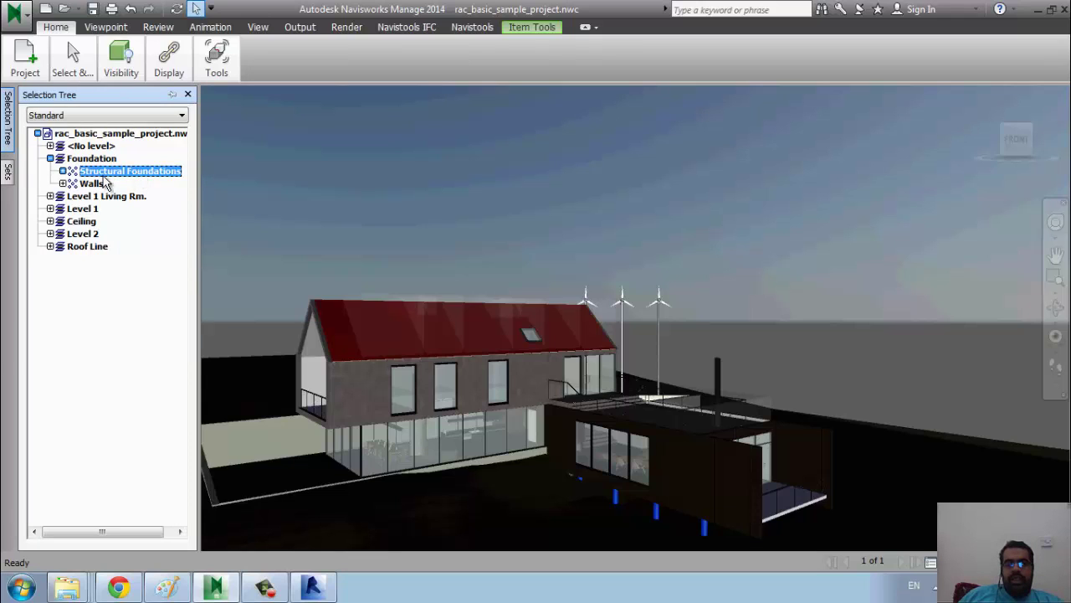
click(7, 177)
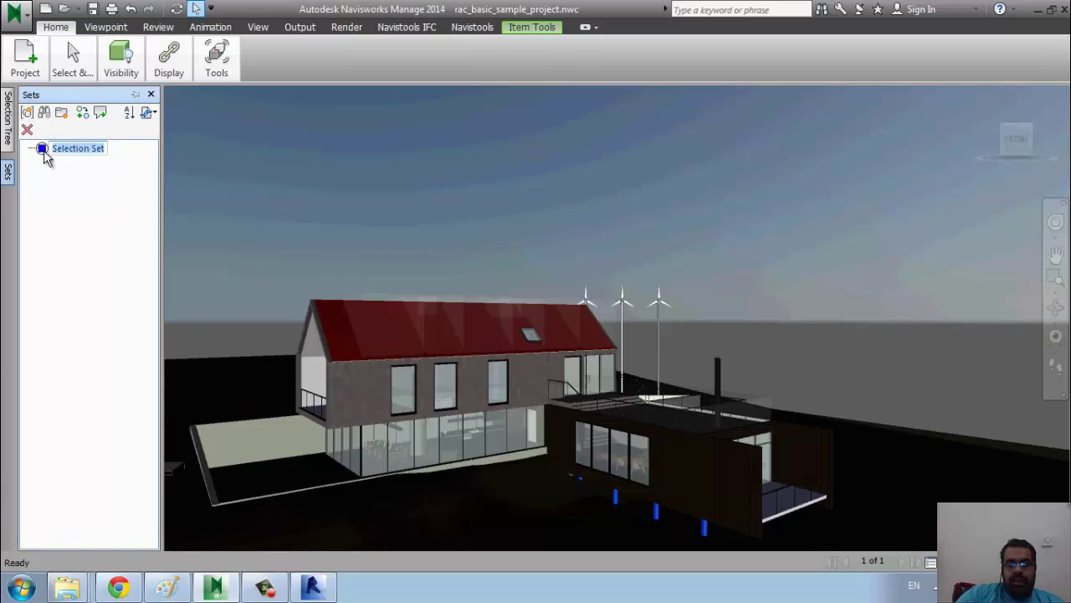
Name the new selection set 'foun str' and return to the Selection Tree.
text(foun str)
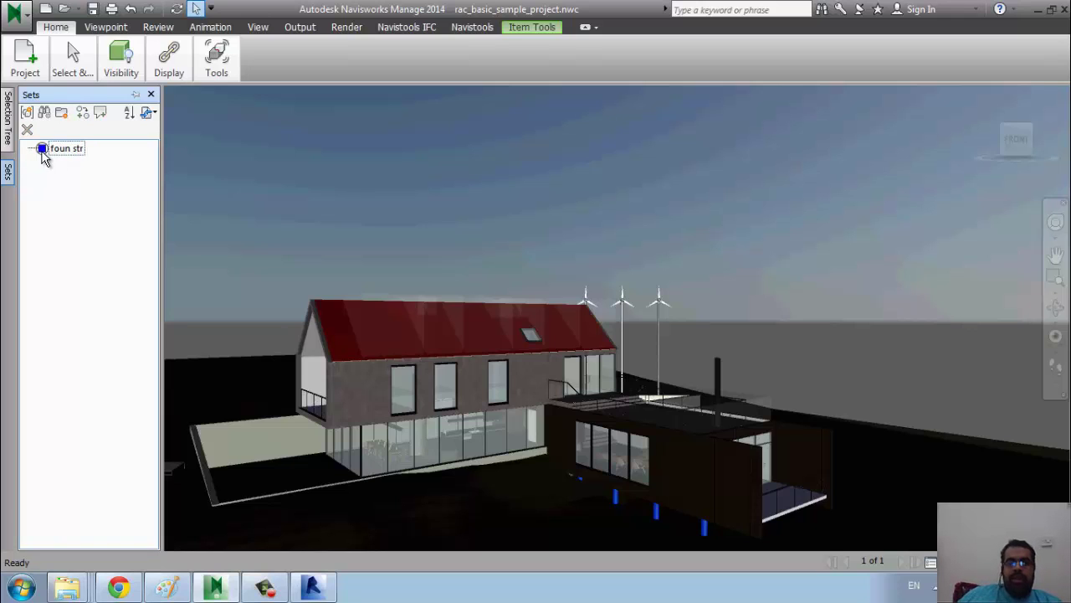
click(6, 138)
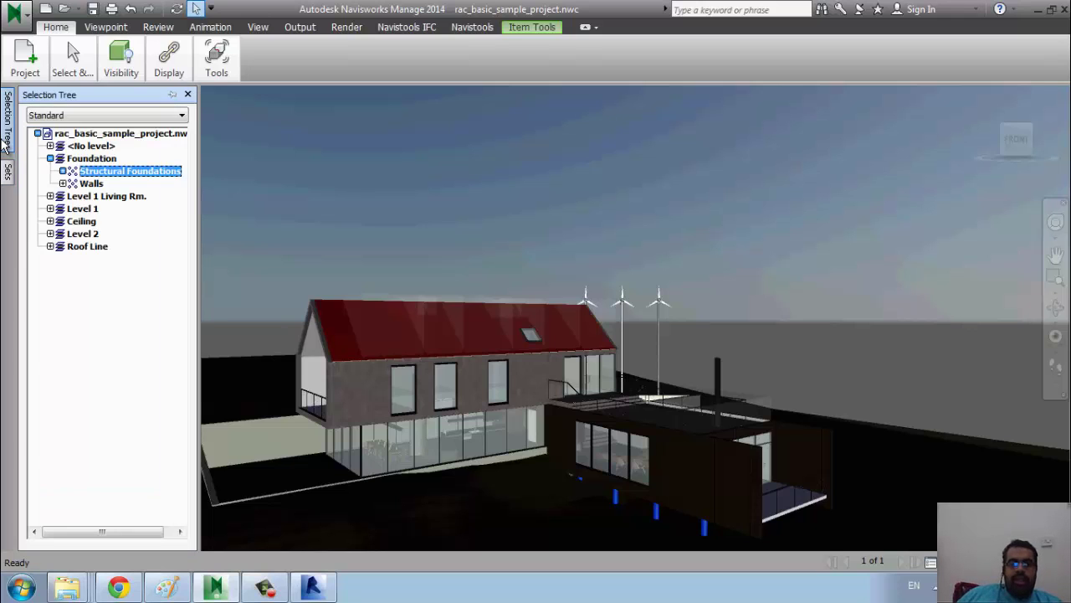
Inspect the foundation Walls, Level 1, Ceiling and Level 2 groups in the Selection Tree.
click(87, 185)
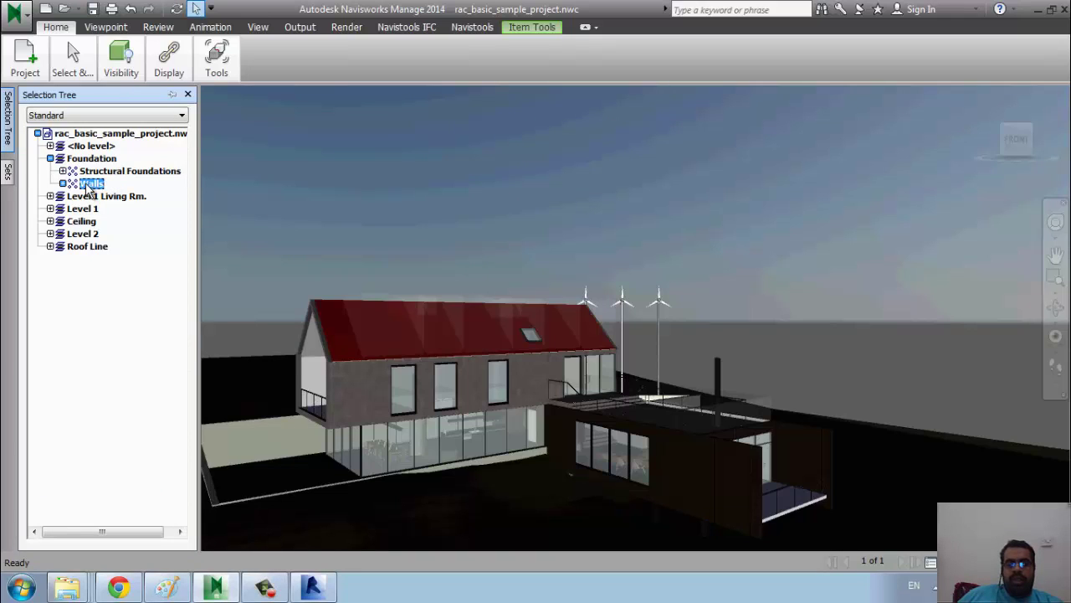
click(82, 213)
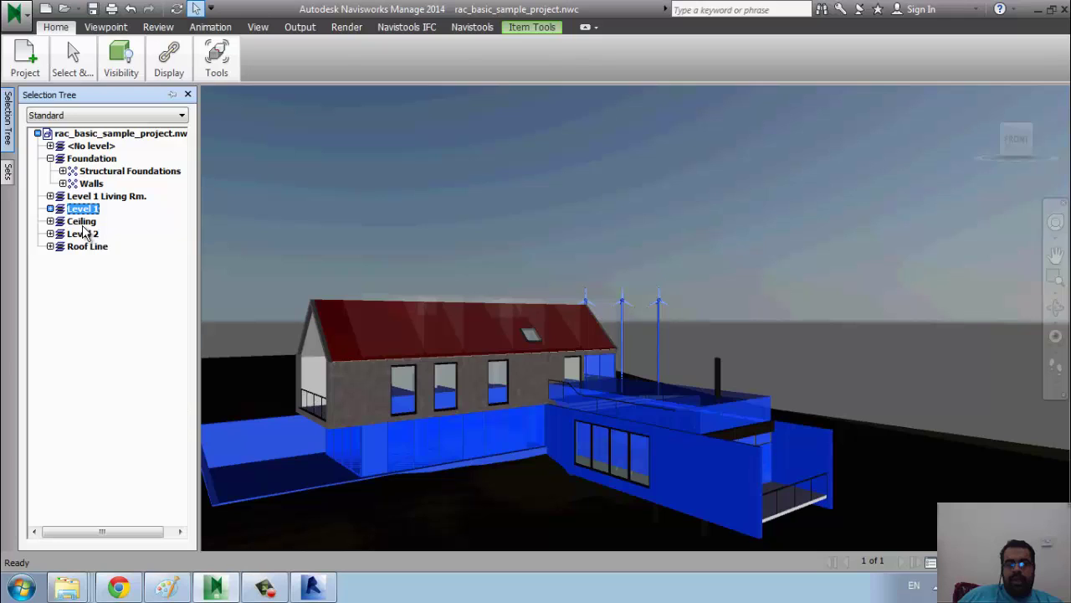
click(82, 221)
click(77, 234)
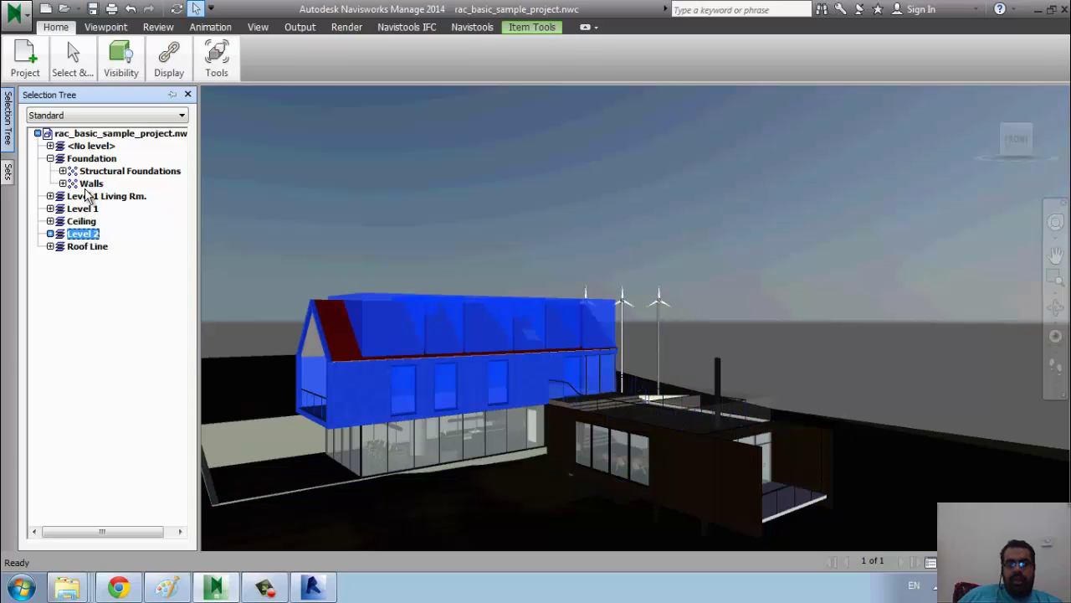
Select the blue roof panels and upper windows in the model and hide them.
click(369, 296)
ctrl+click(439, 299)
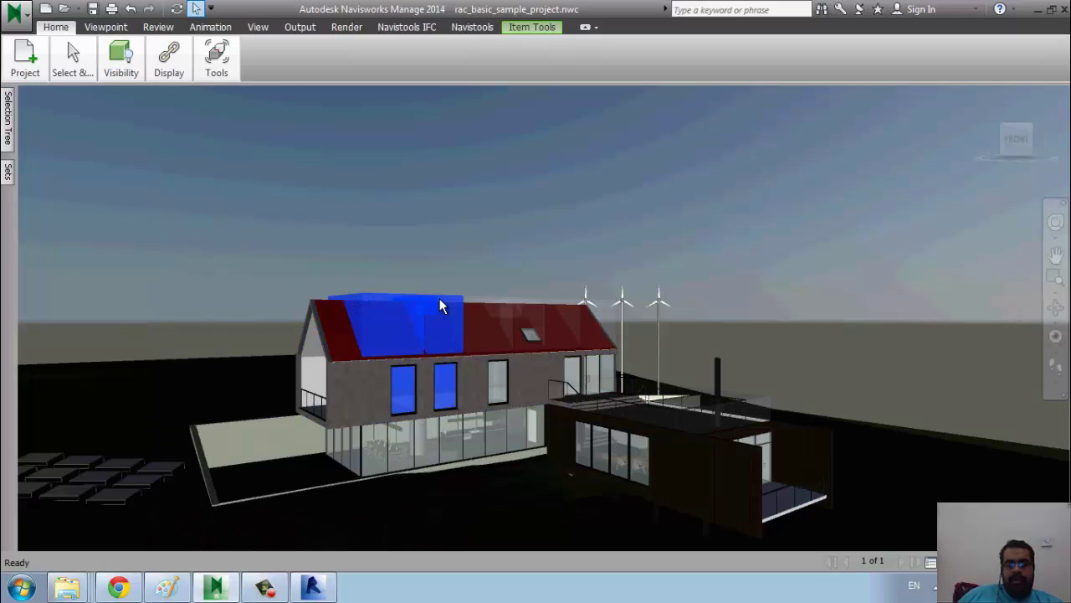
ctrl+click(486, 305)
ctrl+click(523, 303)
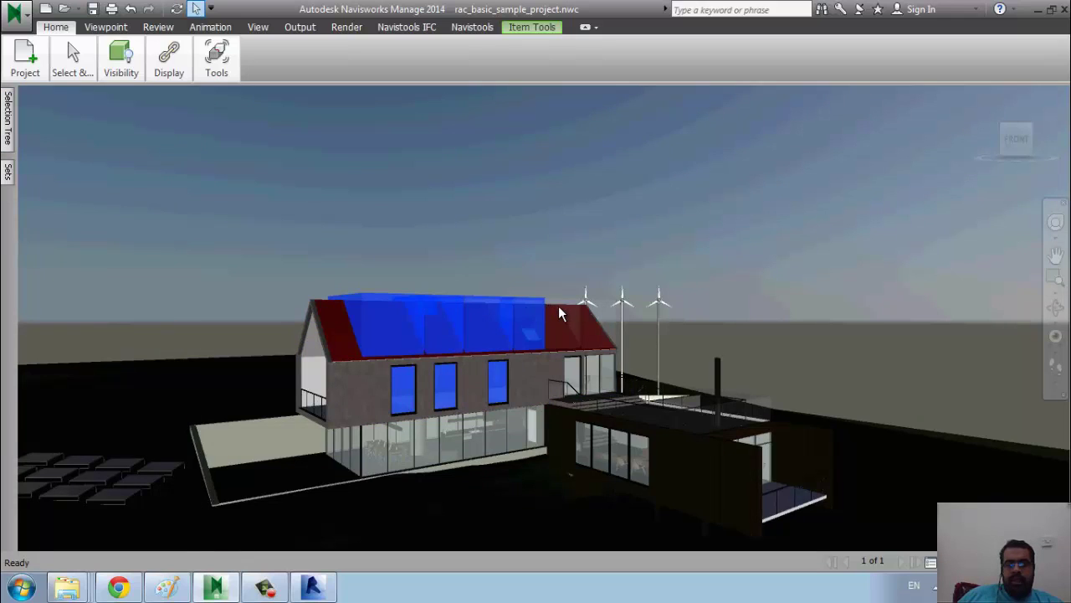
ctrl+click(559, 306)
ctrl+click(608, 324)
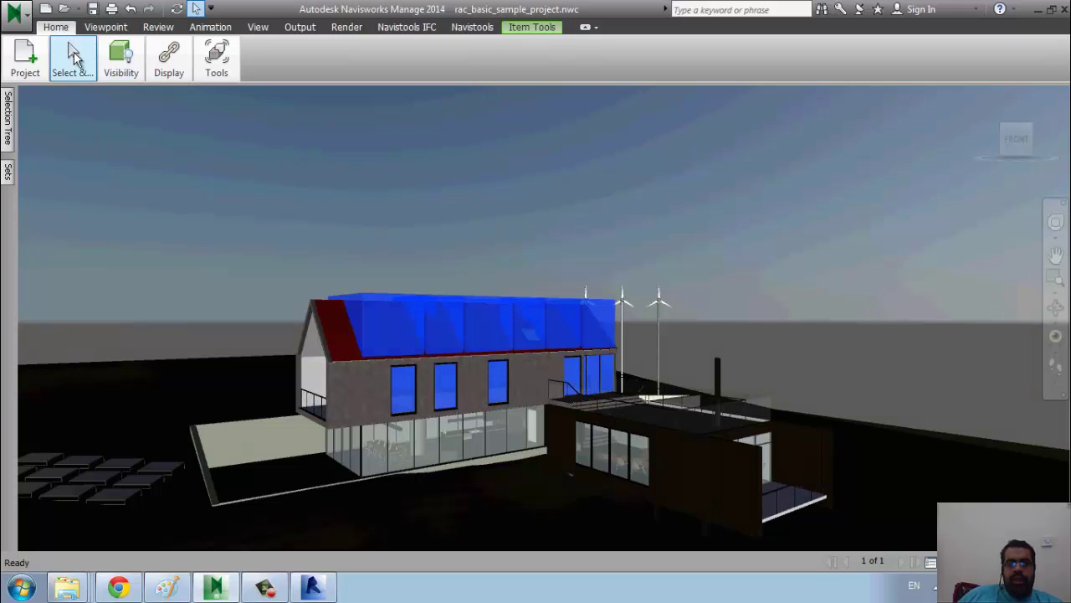
click(585, 29)
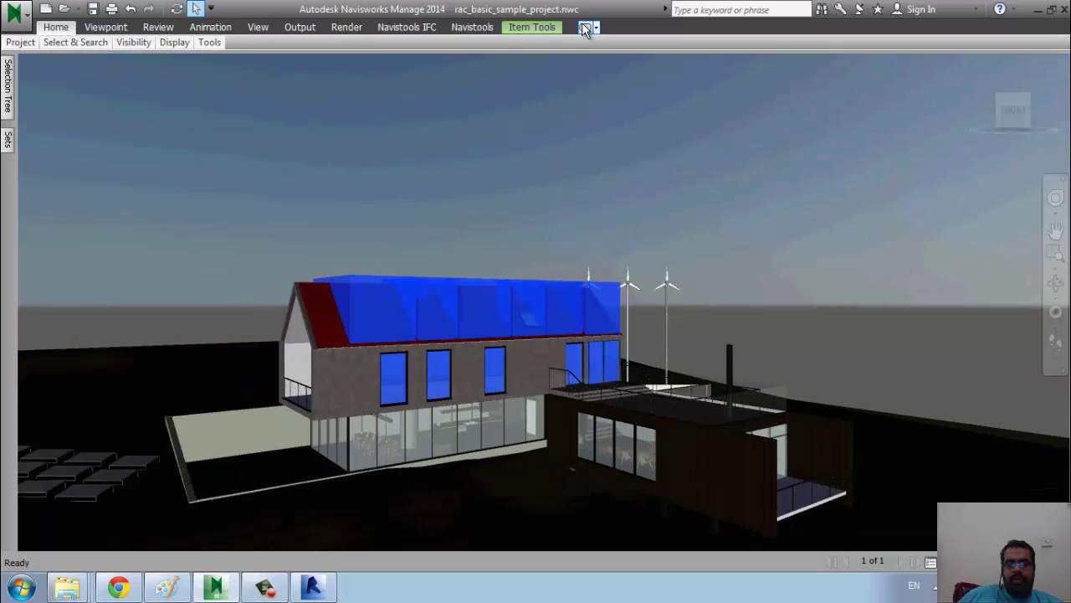
click(588, 29)
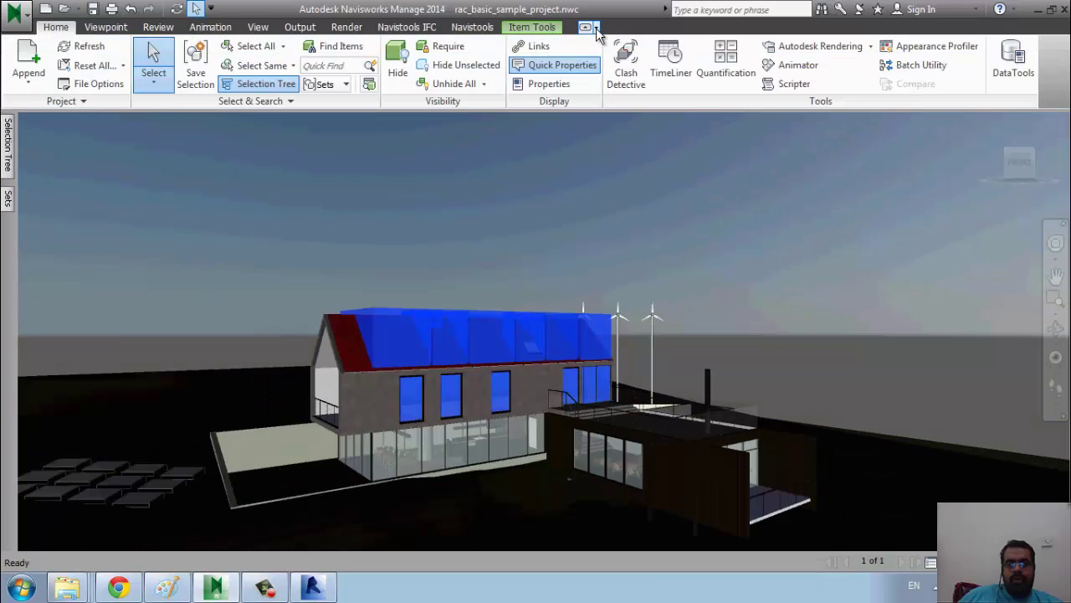
click(398, 67)
Hide the remaining roof element so the plain red roof shows.
click(501, 308)
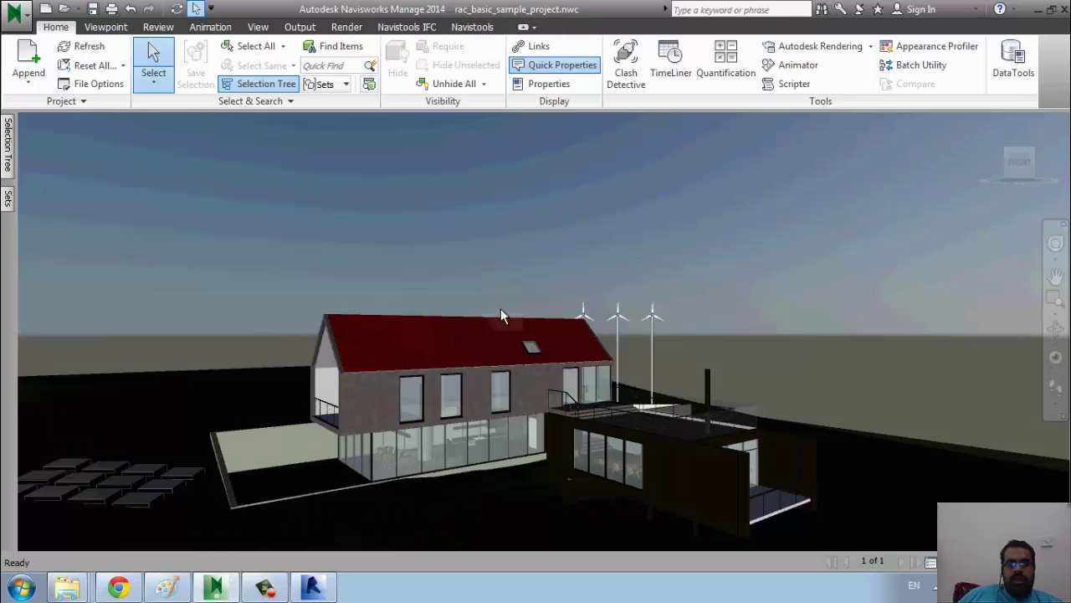
click(501, 317)
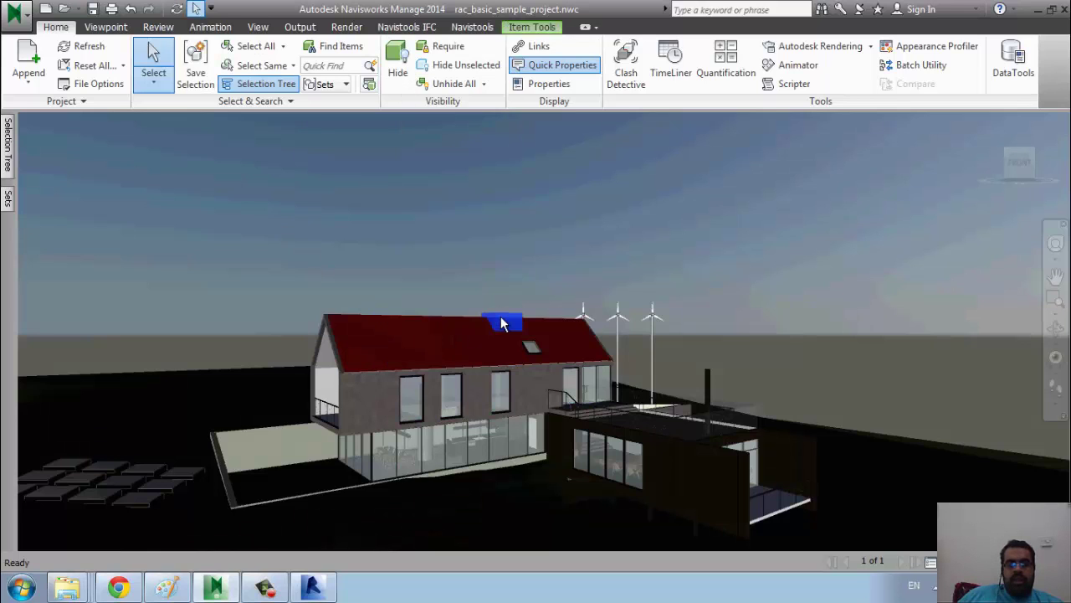
click(400, 66)
click(8, 159)
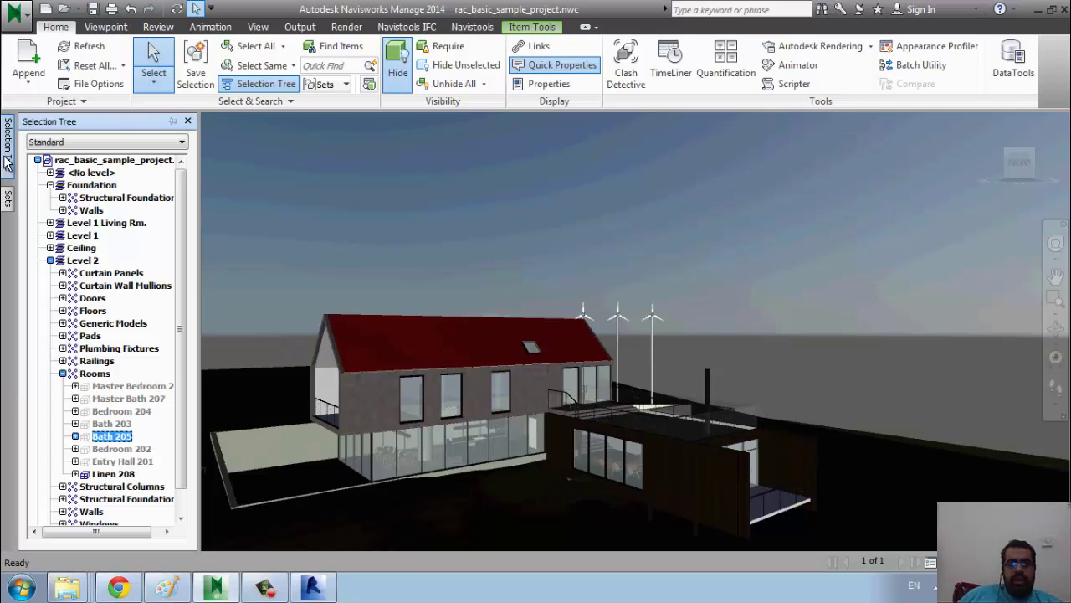
Save the current selection as a set named 'found wall'.
click(8, 201)
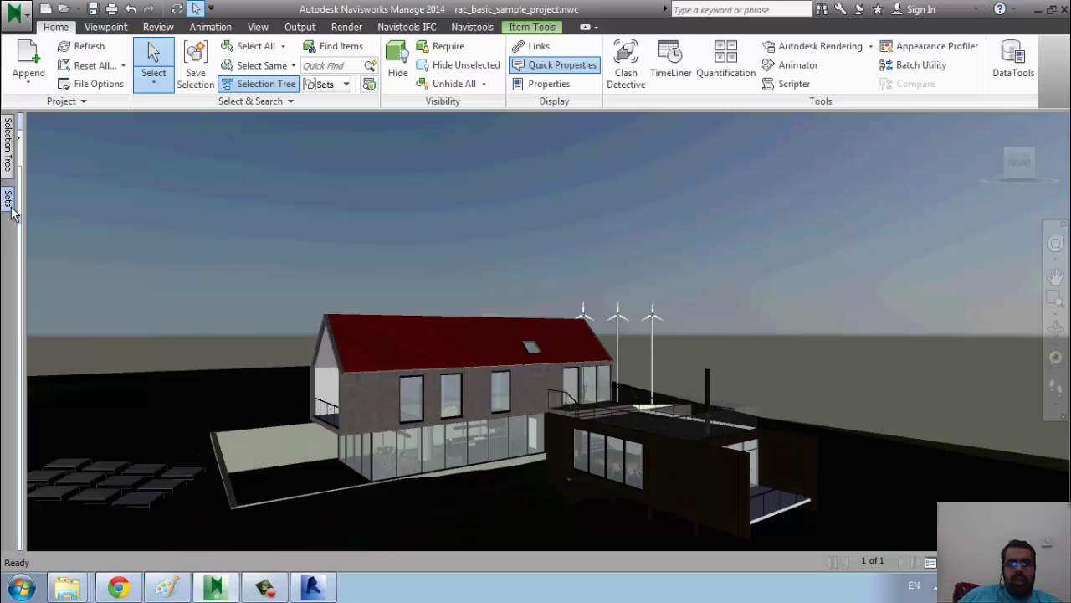
click(30, 141)
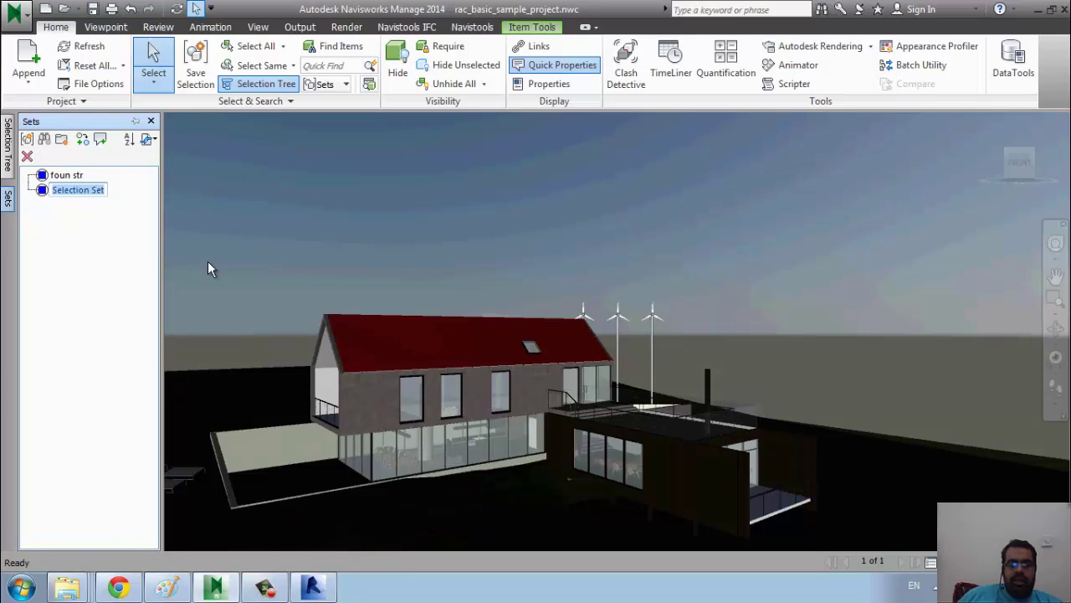
text(folun)
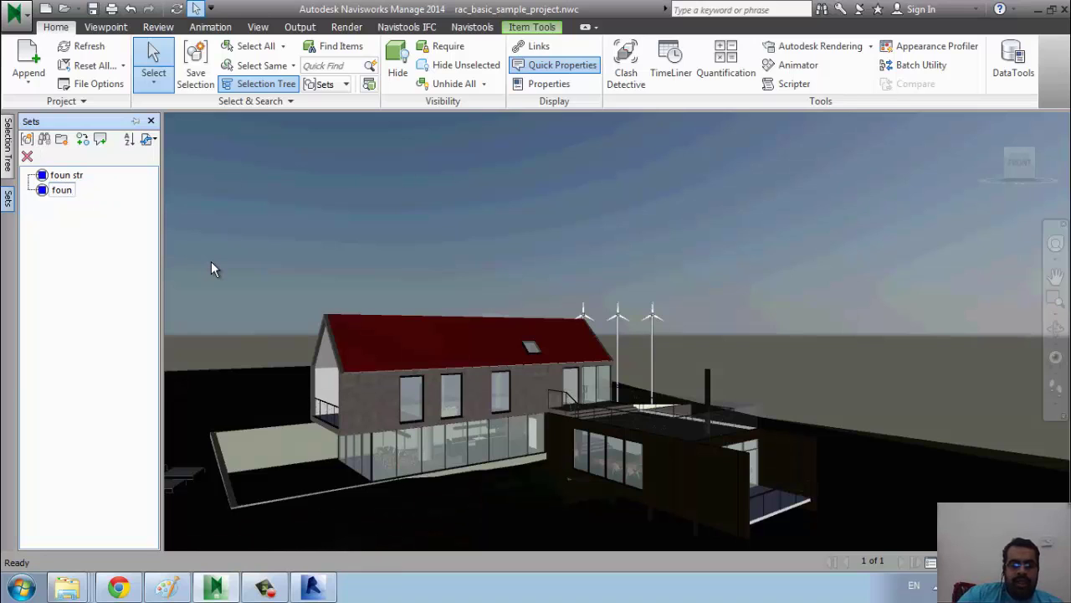
text(d)
text( wall)
key(Return)
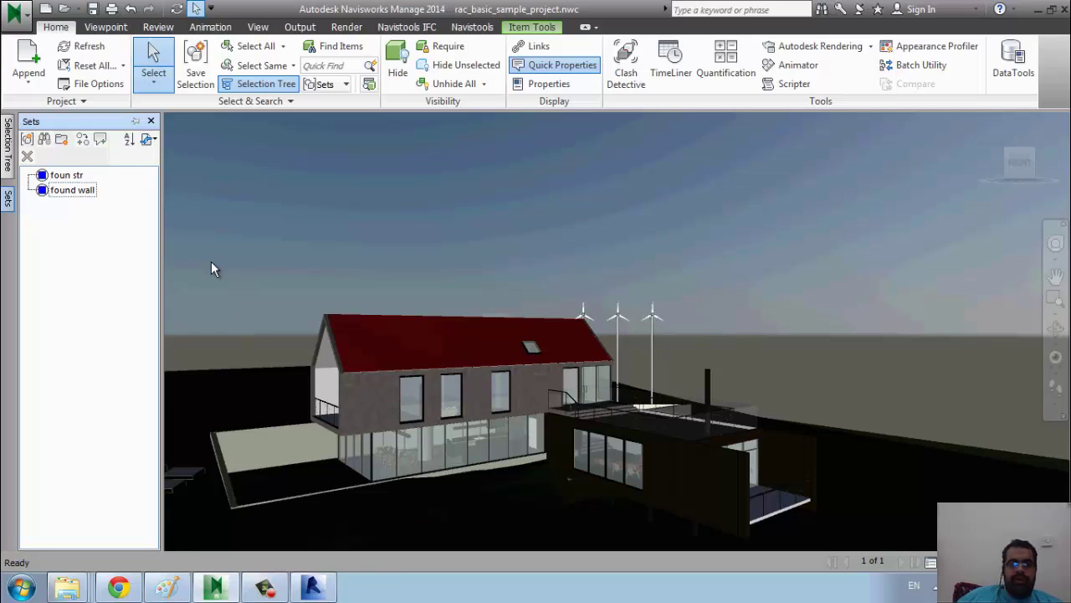
Save the Level 1 Living Rm. group as a set named 'living room'.
click(8, 163)
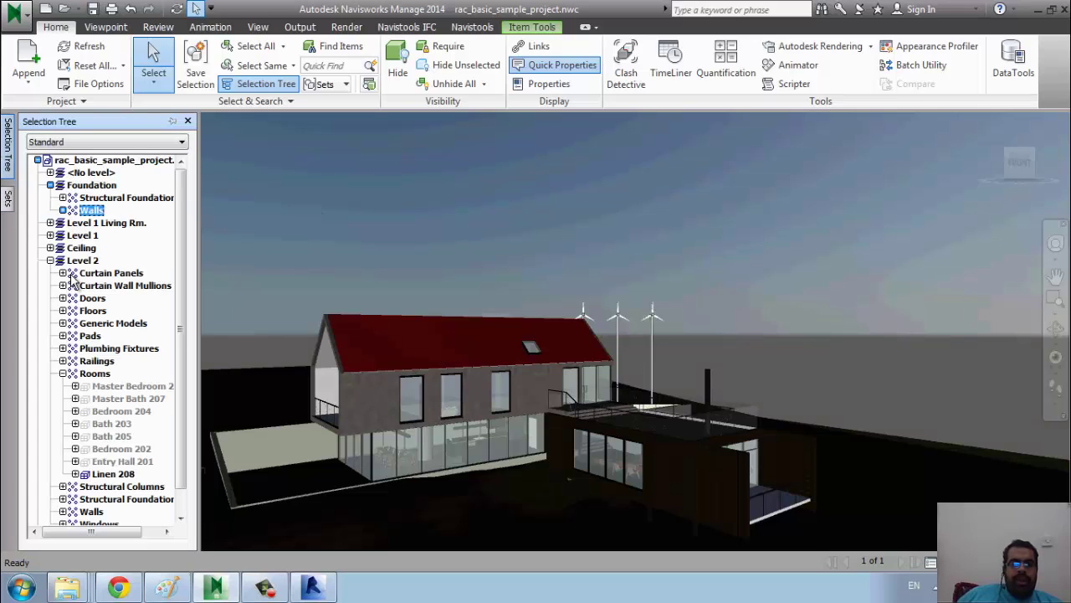
click(94, 226)
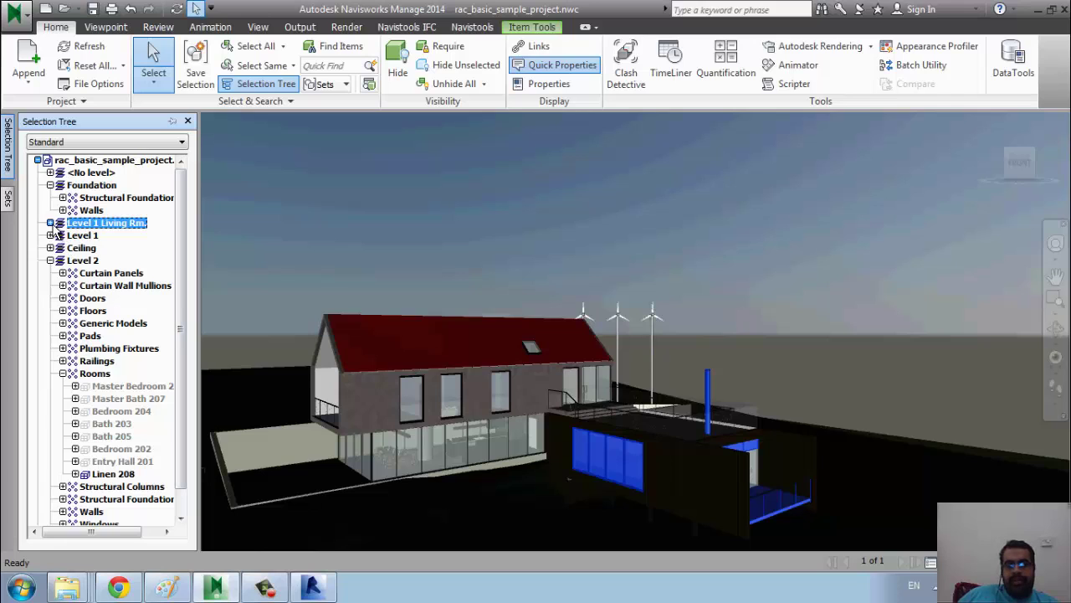
click(9, 199)
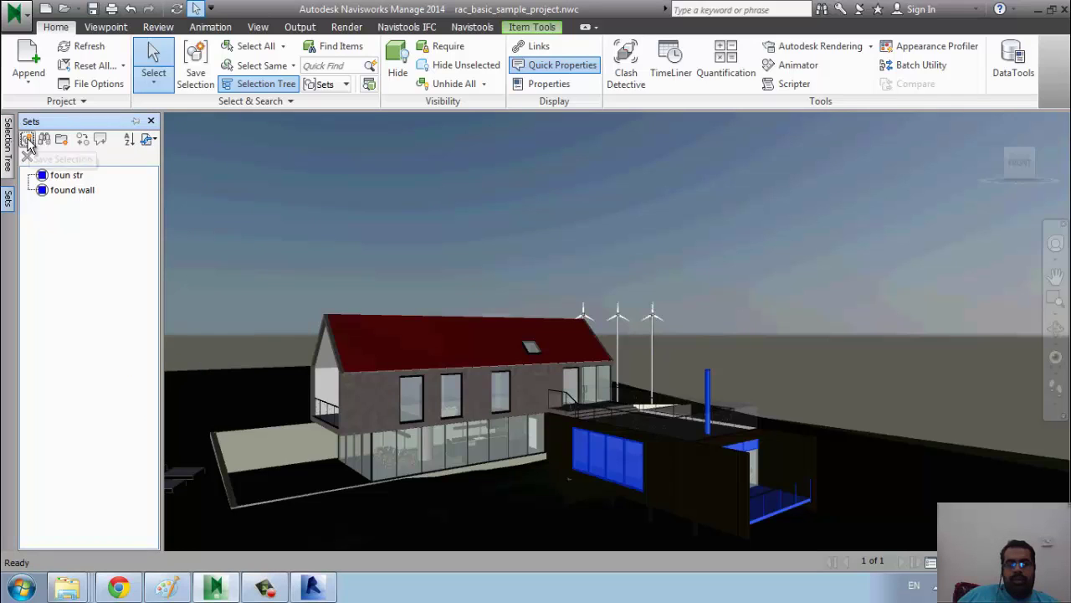
click(27, 140)
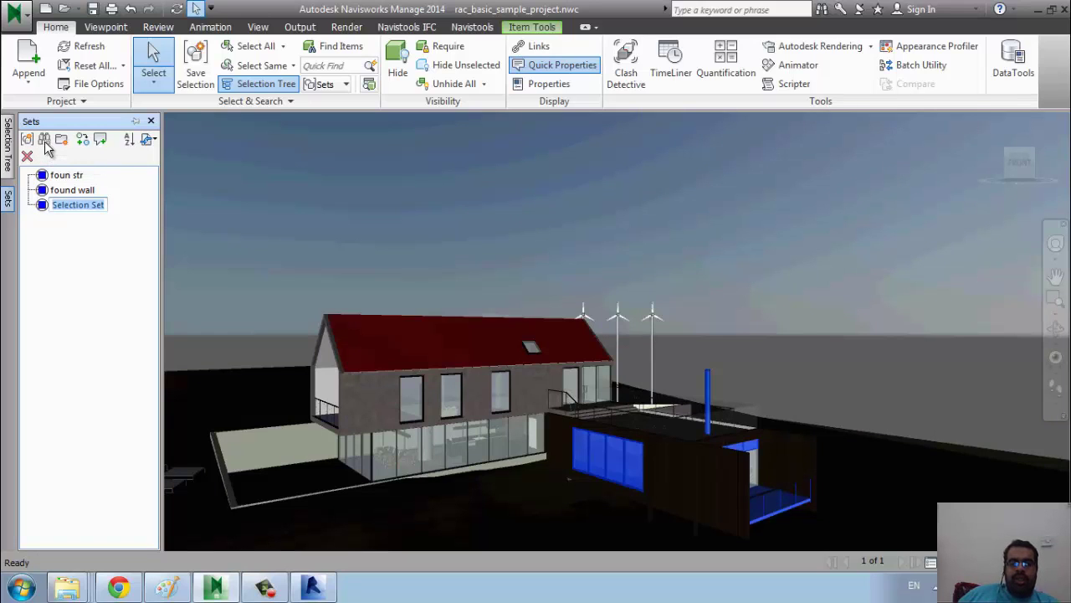
text(f)
text(living room)
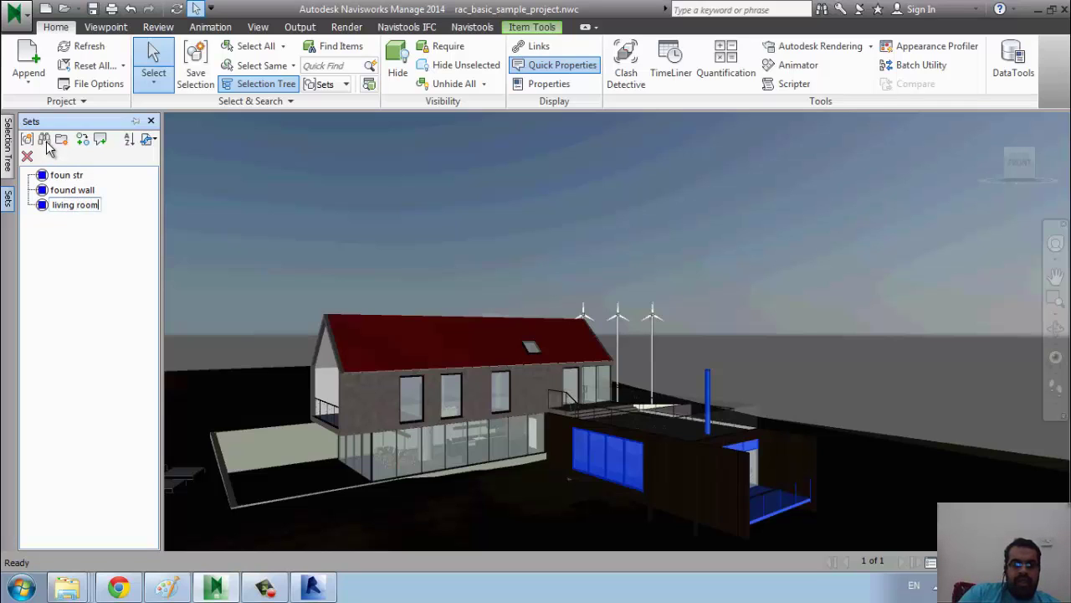
key(Return)
Select only the Level 1 Floors and bring up the Sets panel.
click(5, 172)
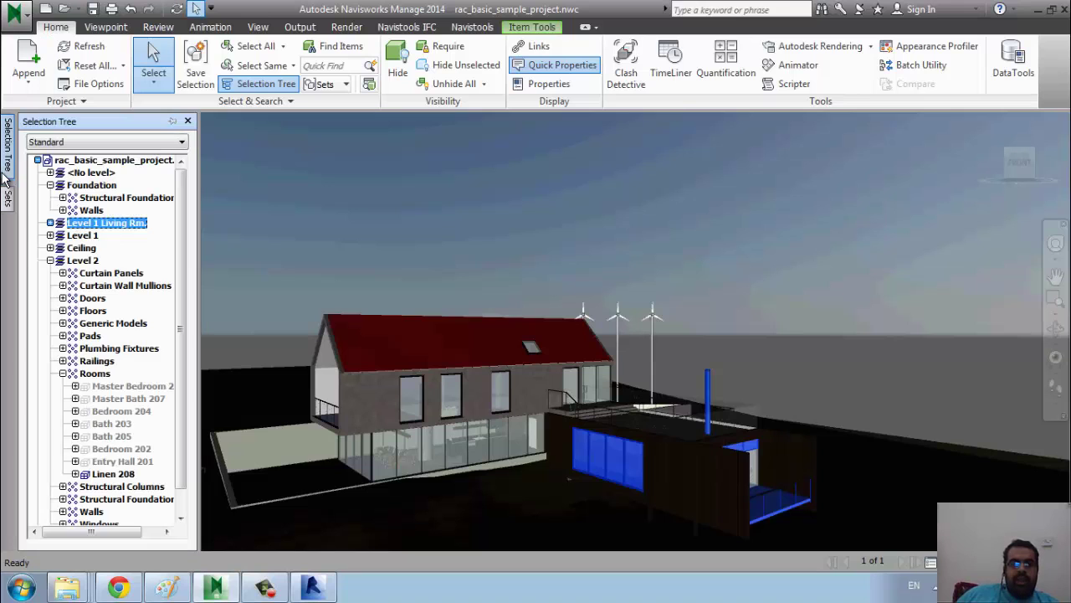
click(84, 237)
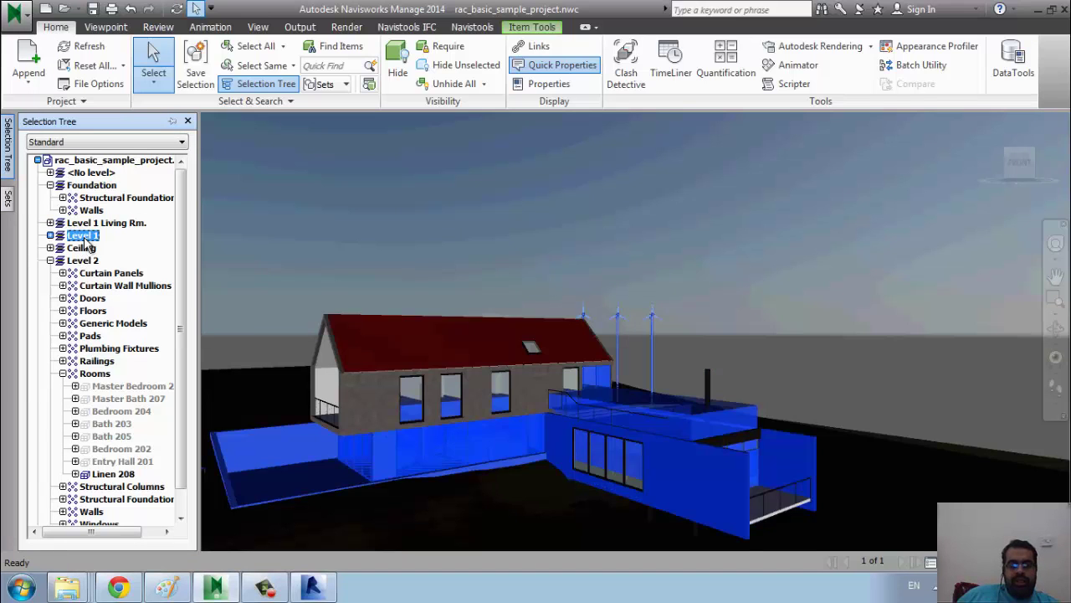
click(50, 235)
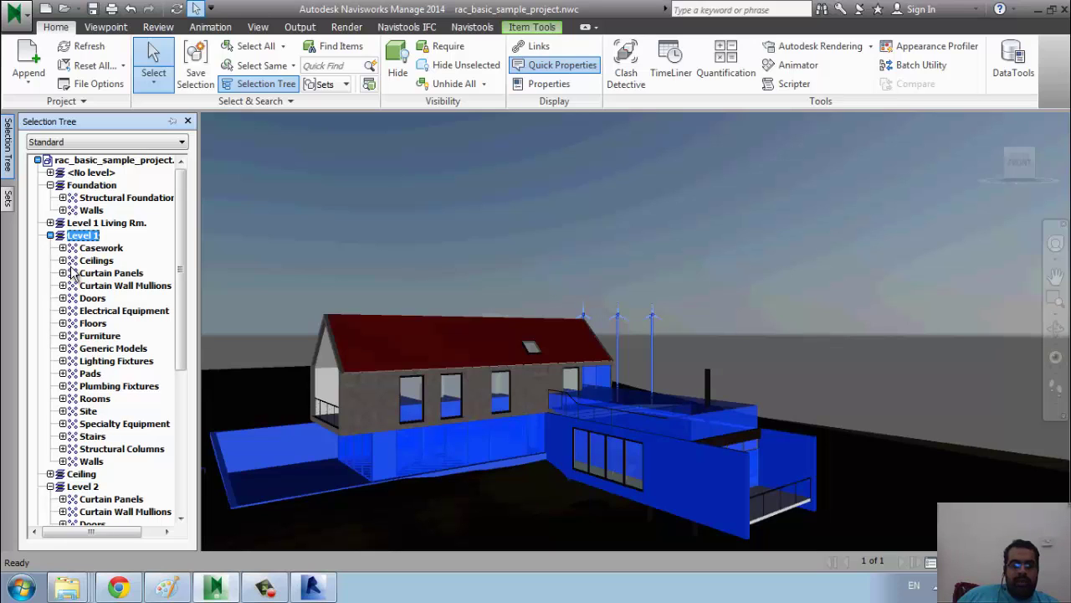
click(93, 323)
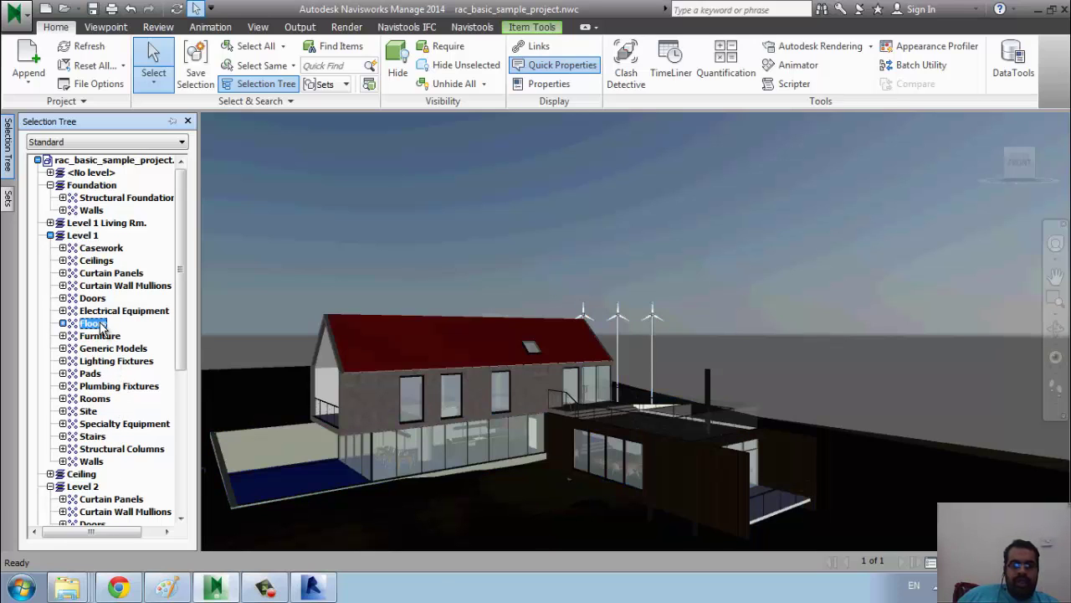
click(7, 199)
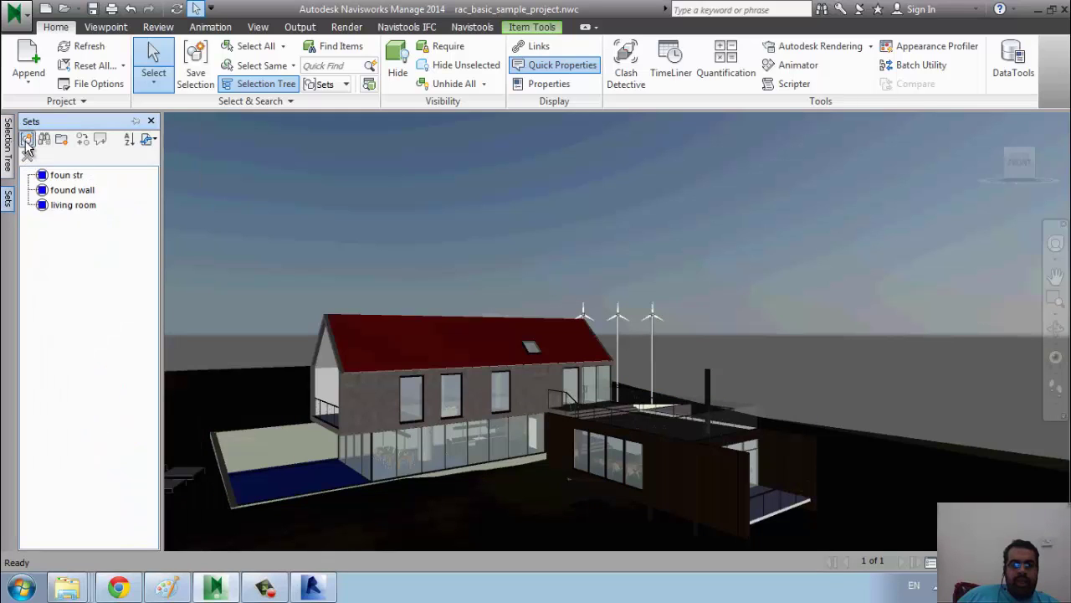
Save the Level 1 floors as a set named '1 floor'.
click(26, 140)
text(1 floor)
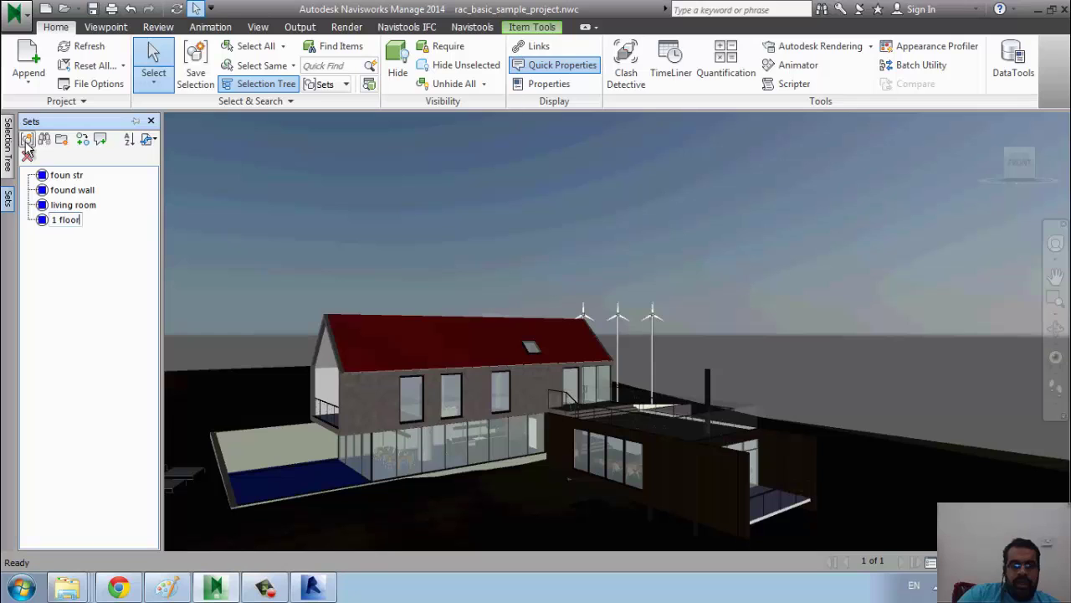
key(Return)
Select the Level 1 Structural Columns and save them as set '1 str column'.
click(7, 144)
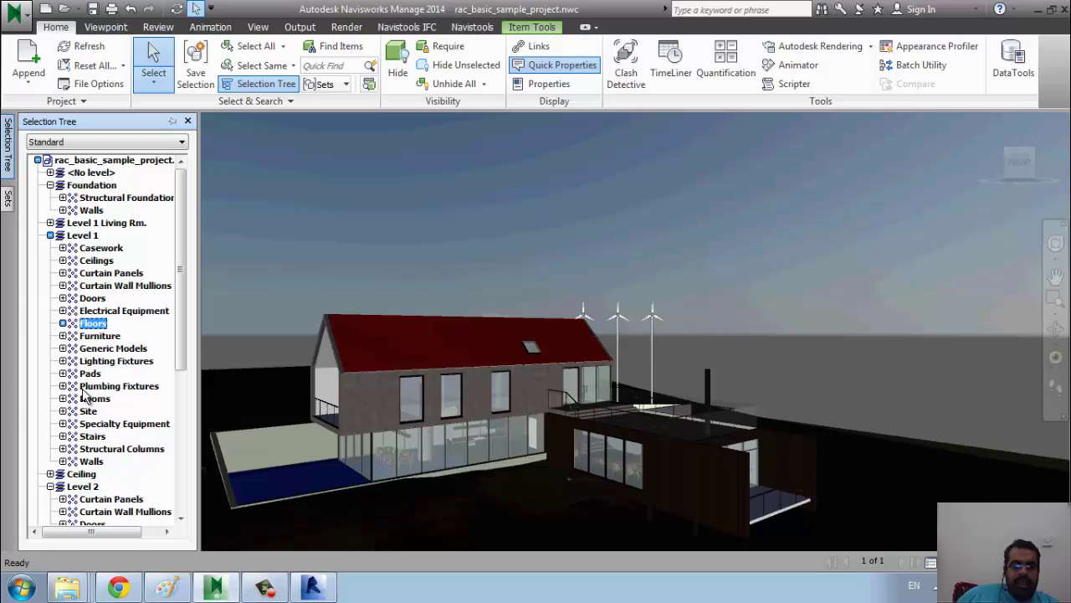
click(102, 338)
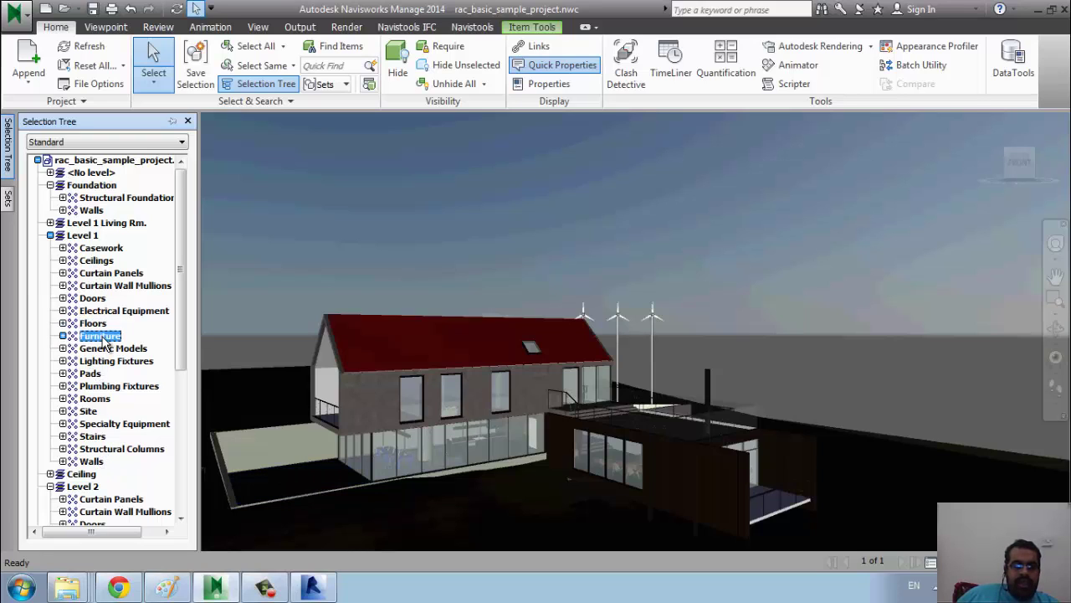
click(124, 387)
click(97, 399)
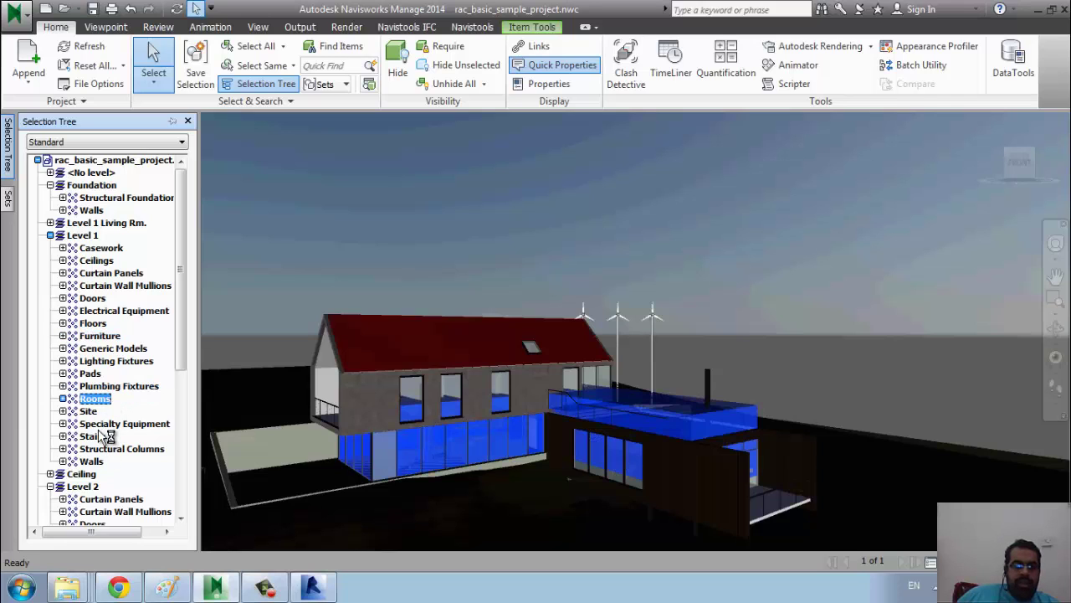
key(Escape)
click(90, 437)
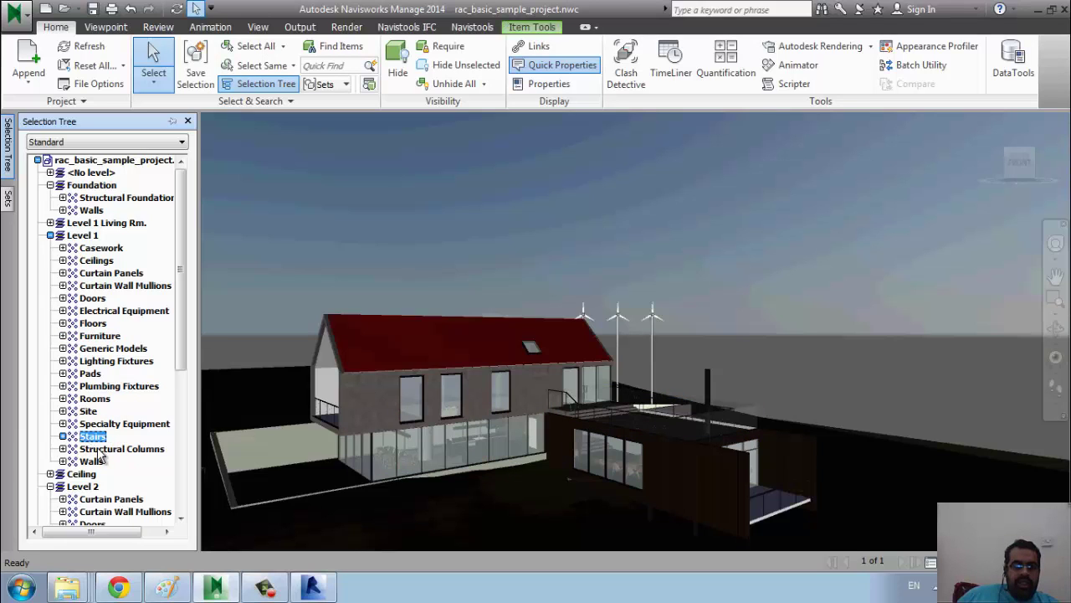
click(99, 449)
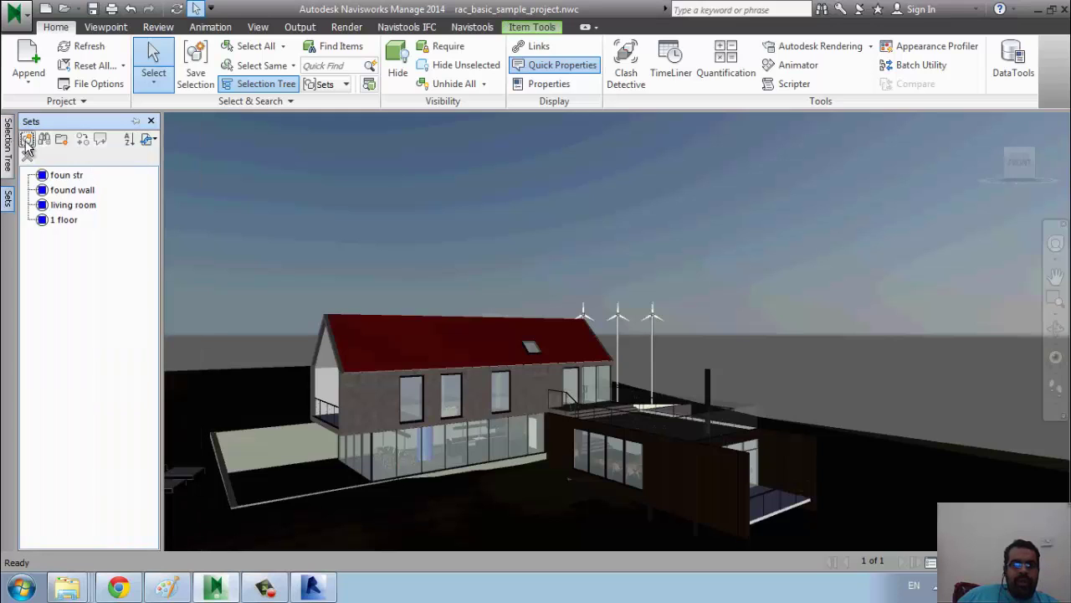
click(28, 139)
text(1 str column)
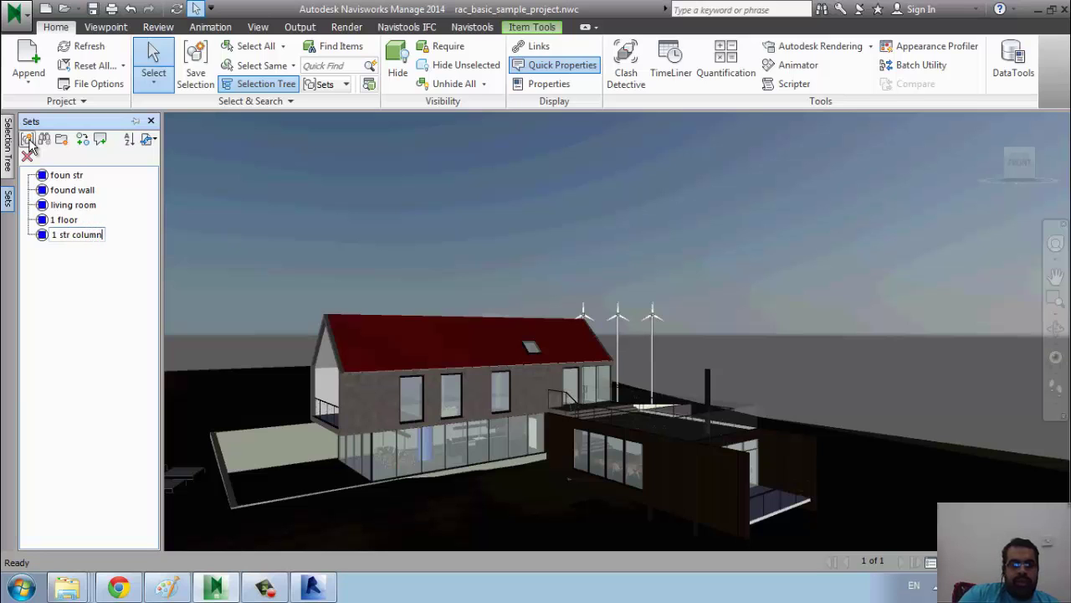
key(Return)
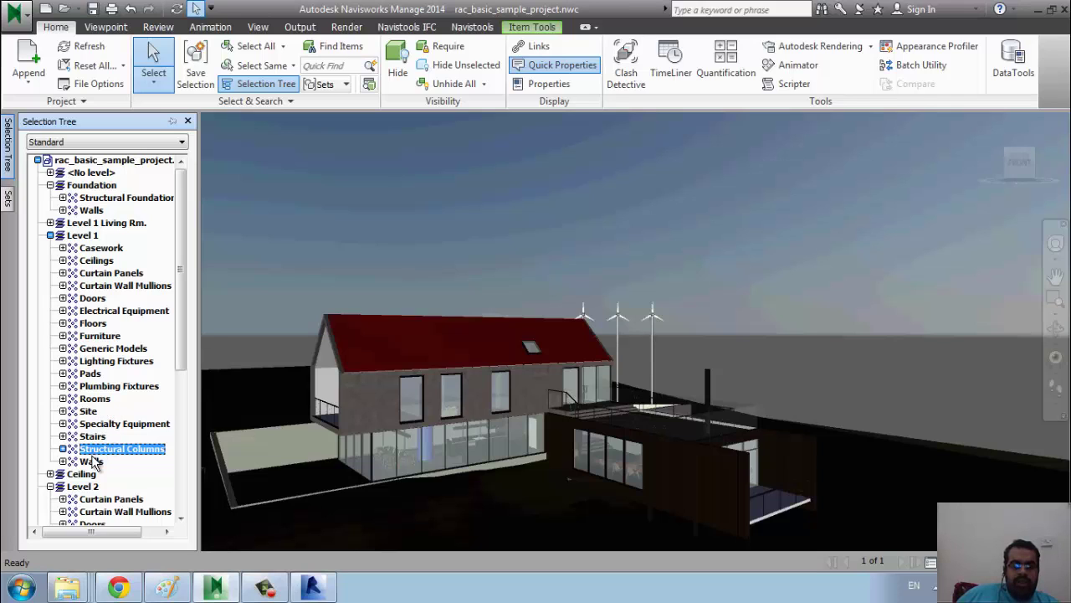
Save the Level 1 walls as a set named '1 wall'.
click(92, 461)
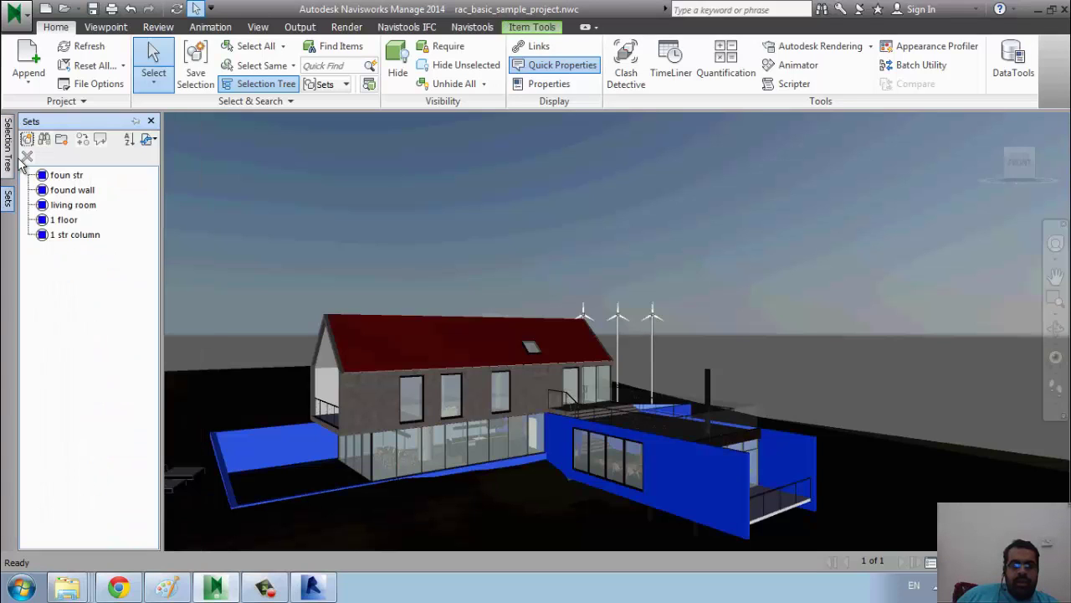
click(28, 139)
text(1 wall)
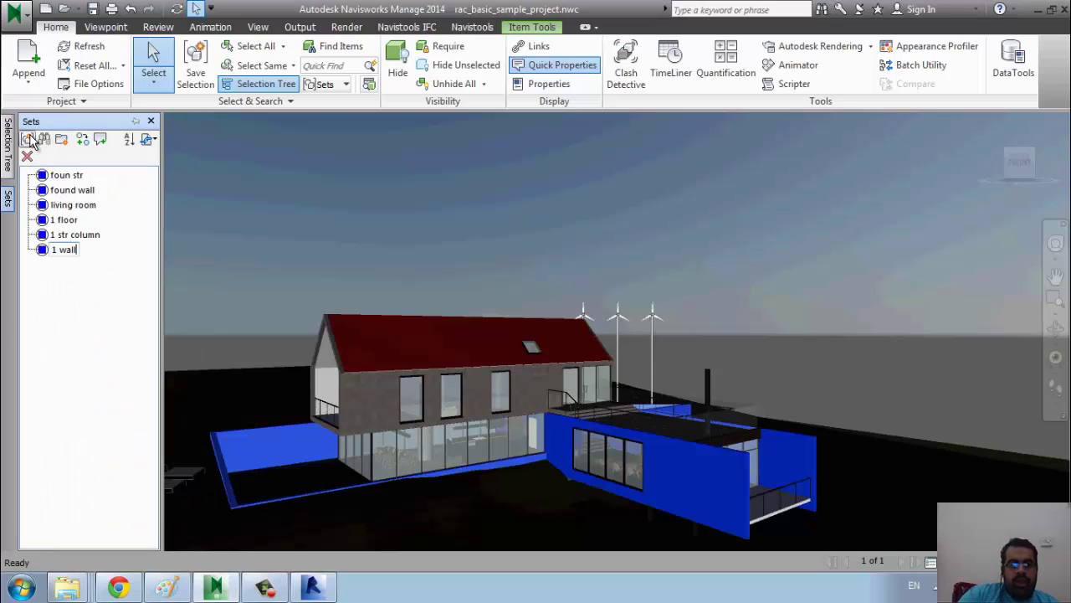
key(Return)
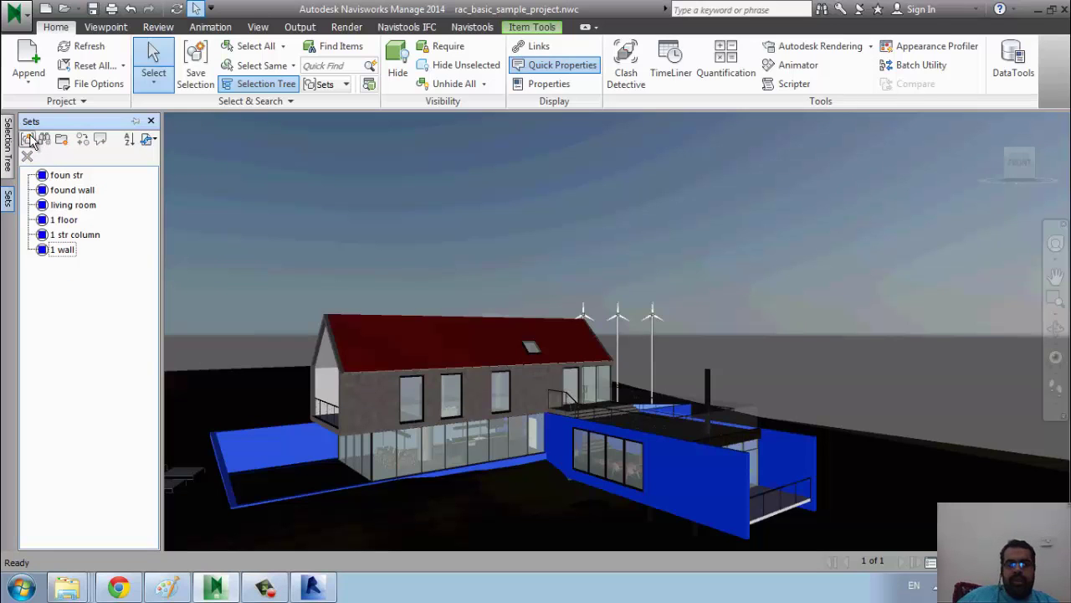
click(8, 141)
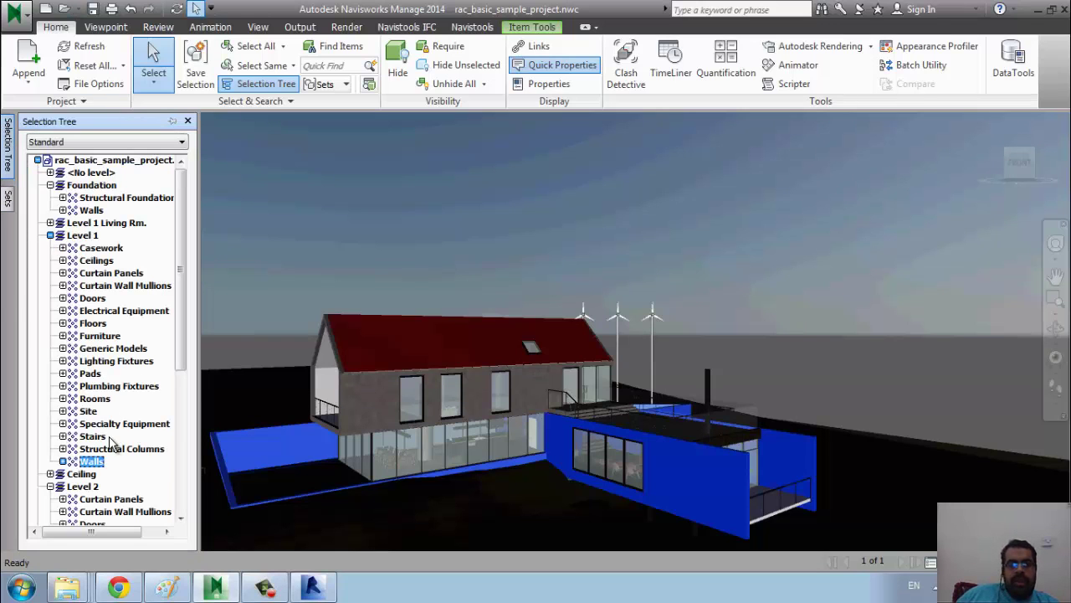
Save the Ceiling level elements as a set named 'ciling'.
click(95, 297)
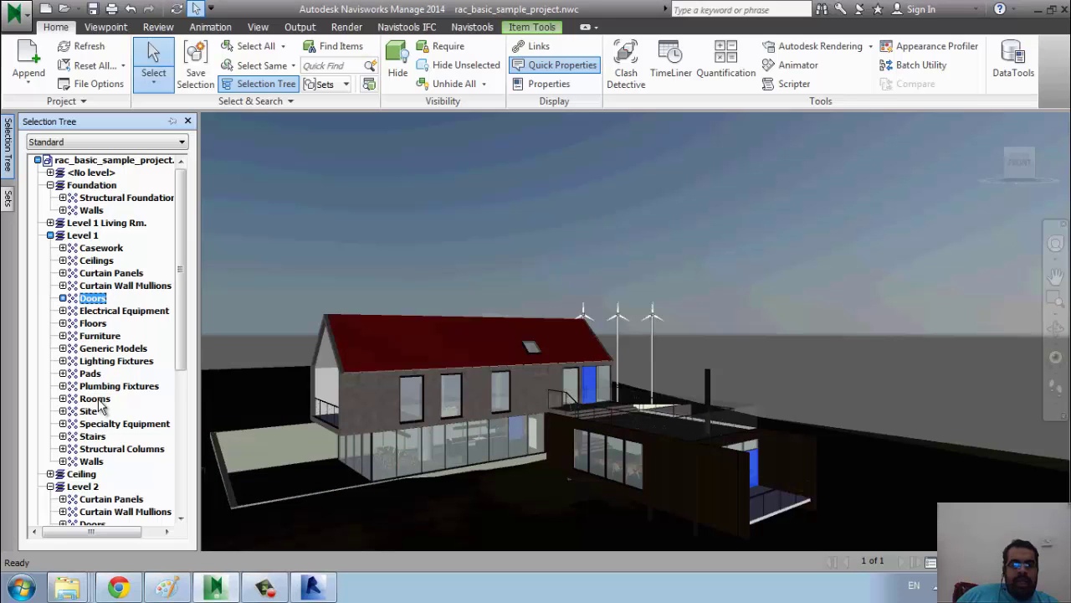
scroll(125, 368, down, 3)
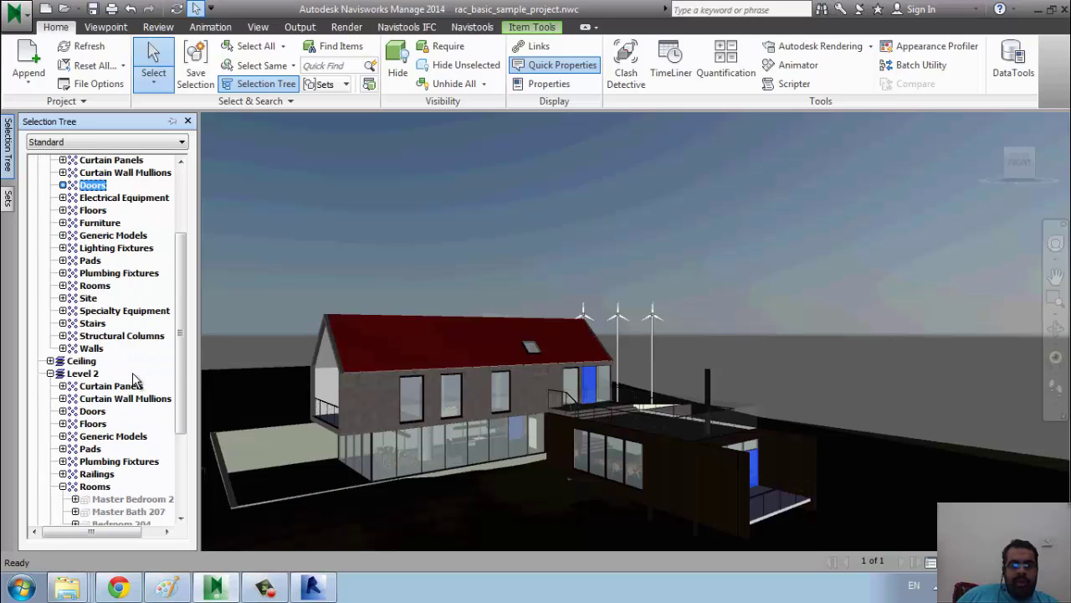
scroll(134, 379, down, 2)
click(80, 286)
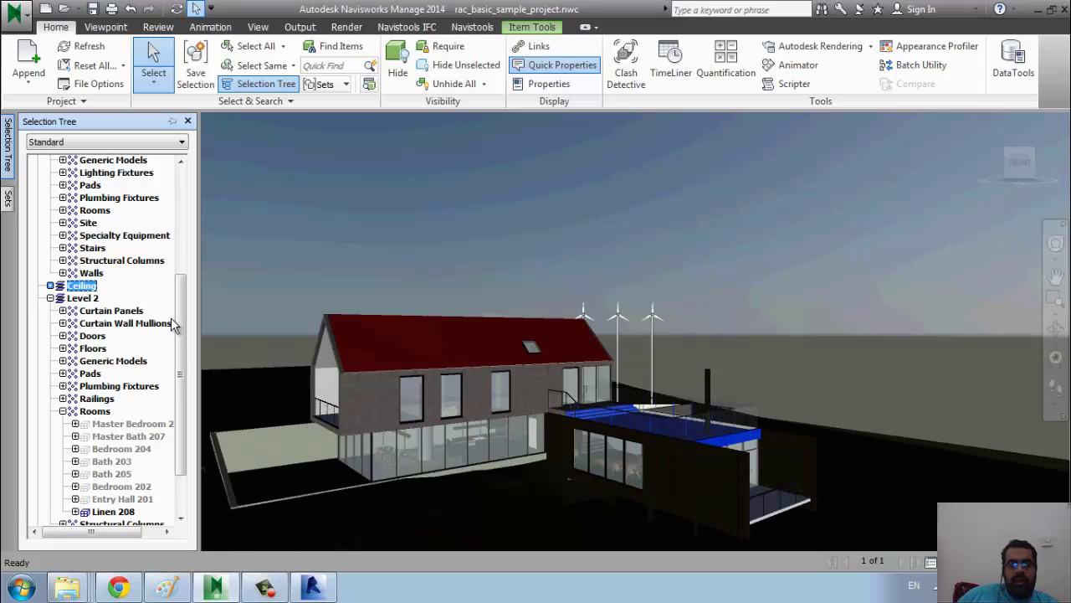
click(8, 200)
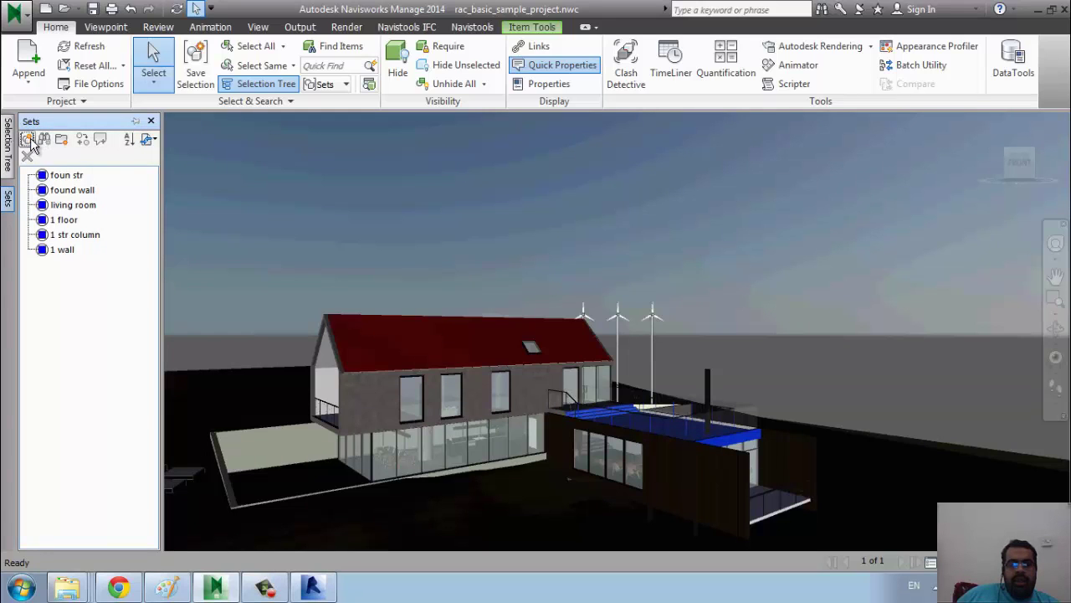
click(27, 138)
text(dil)
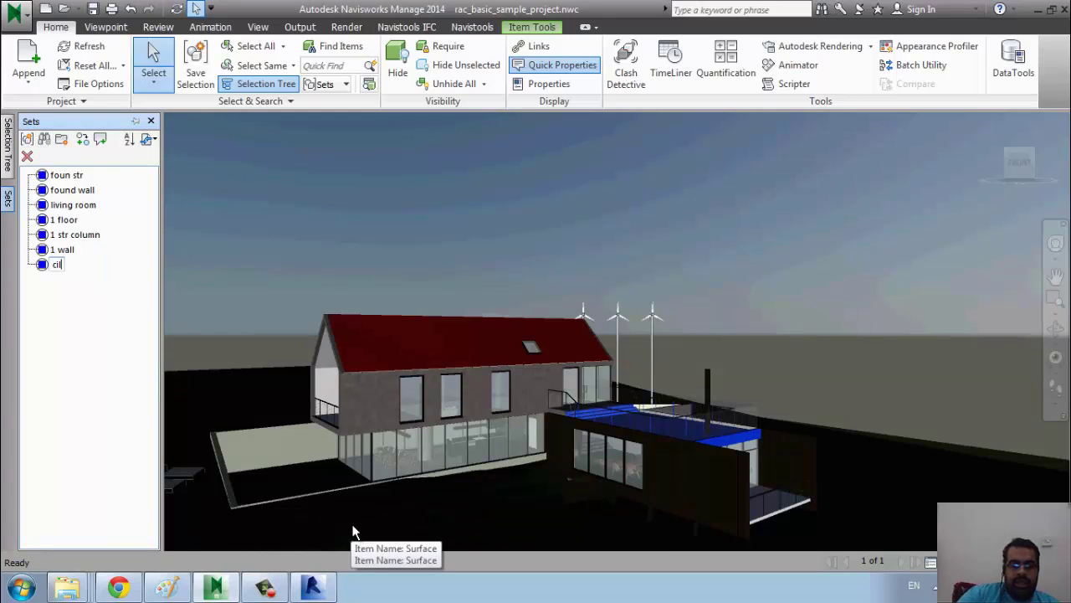
key(Return)
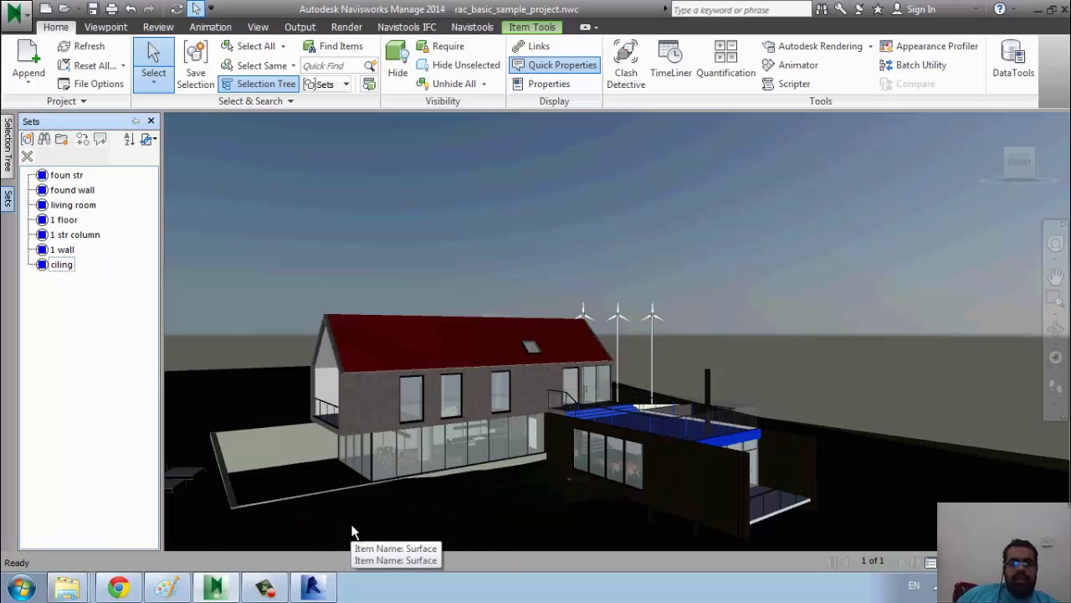
Save the Level 2 Floors as a set named '2 floor'.
click(7, 146)
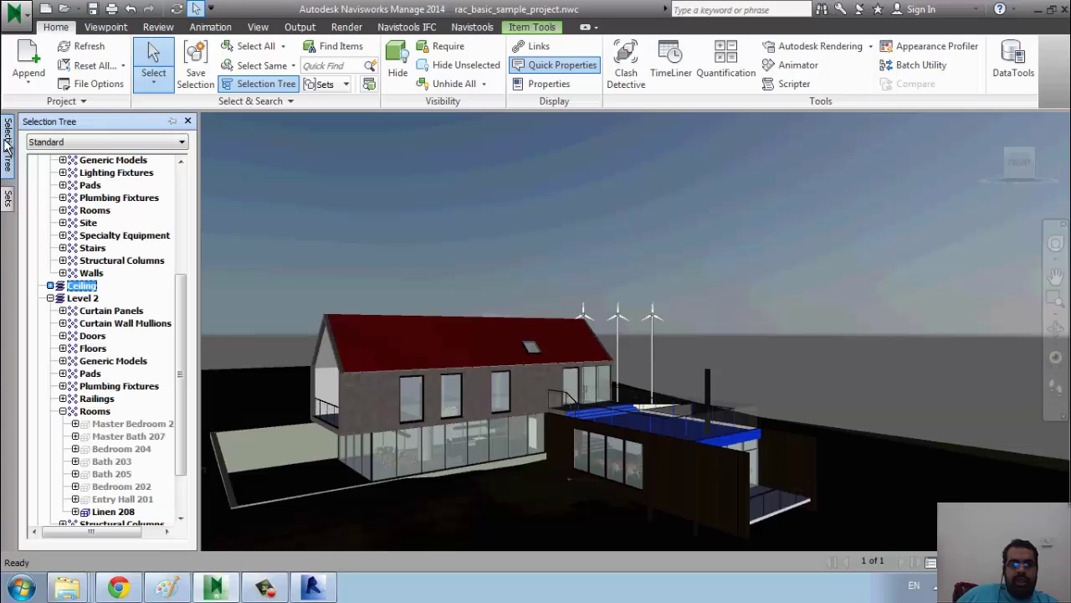
click(84, 299)
scroll(173, 368, down, 1)
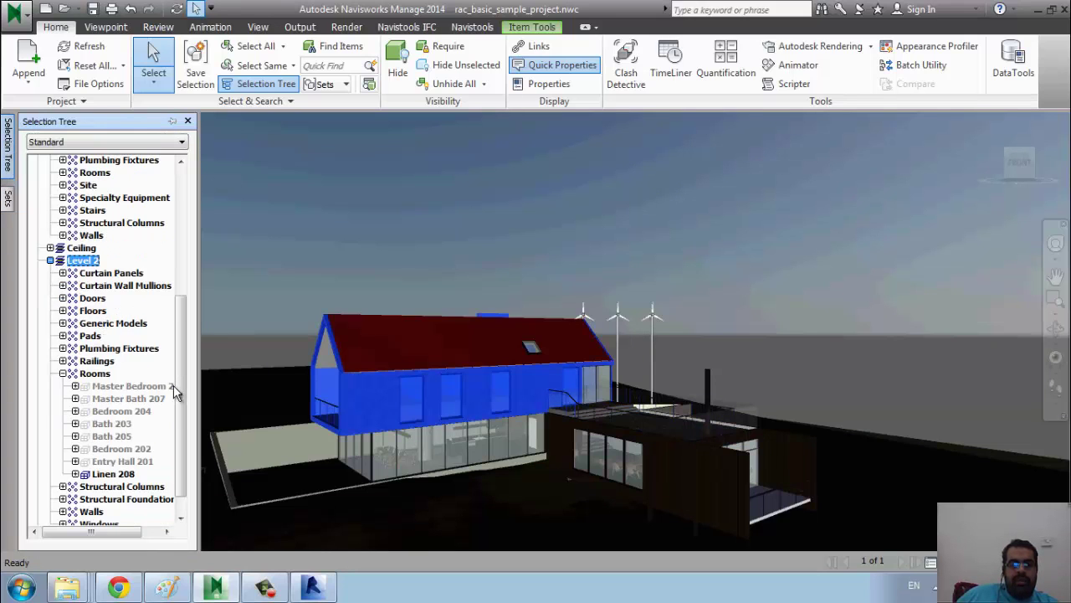
scroll(174, 385, down, 1)
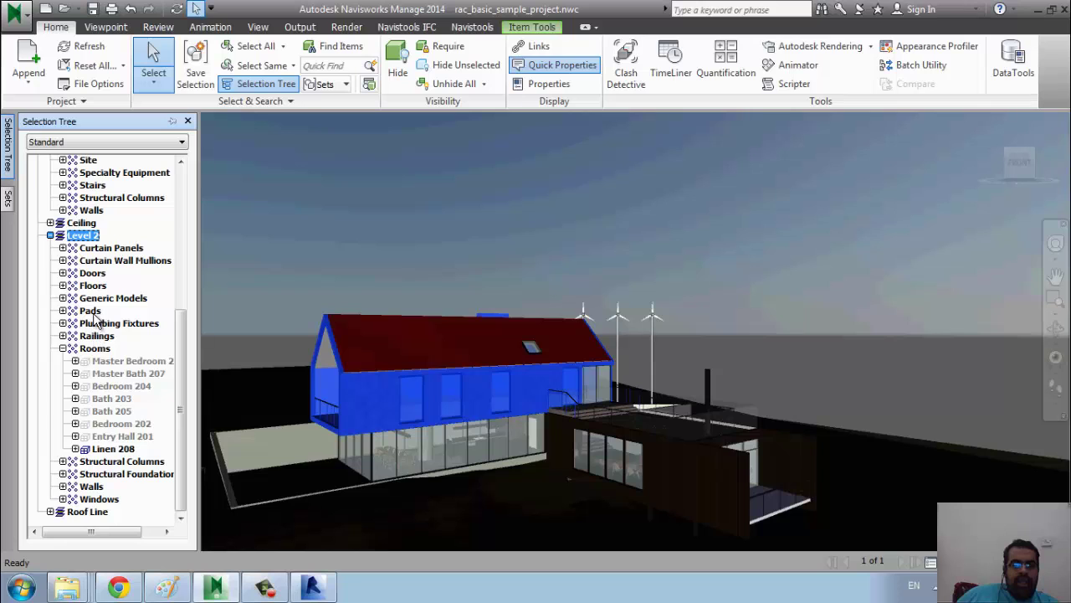
click(92, 286)
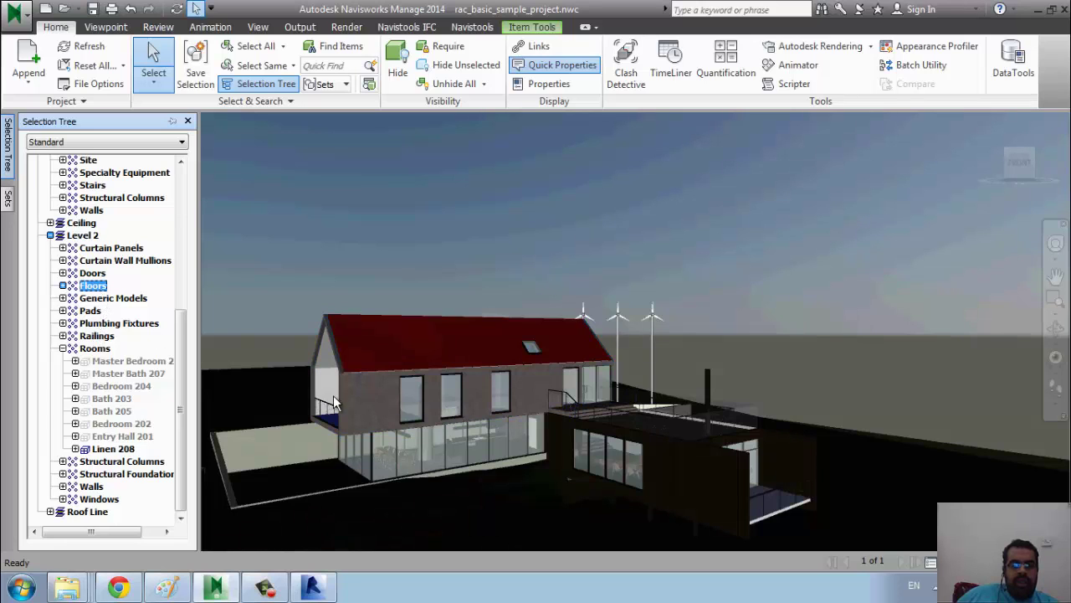
click(8, 199)
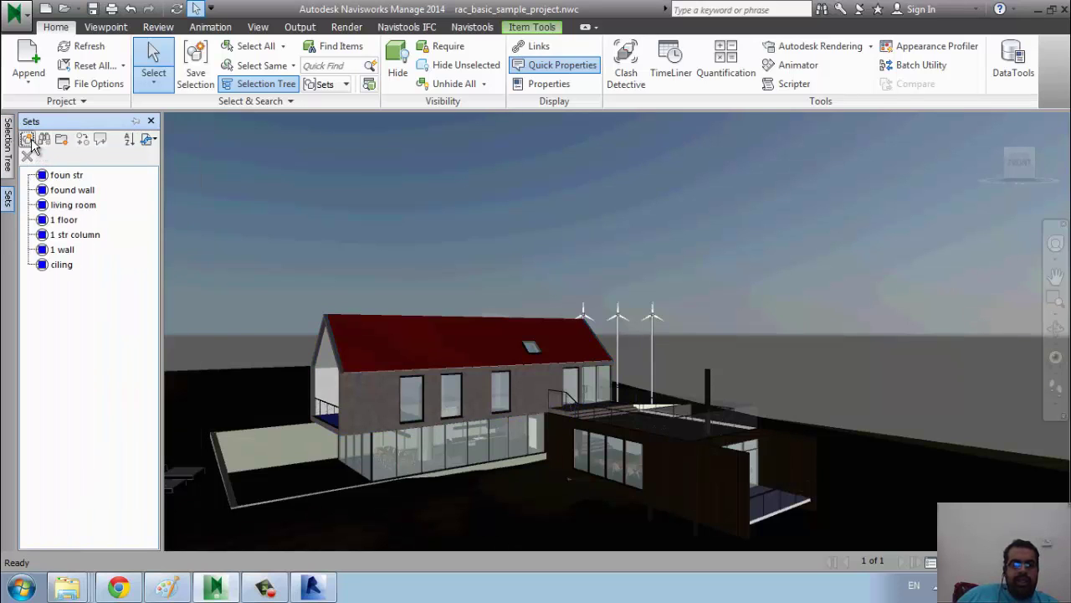
click(30, 143)
text(2 fl)
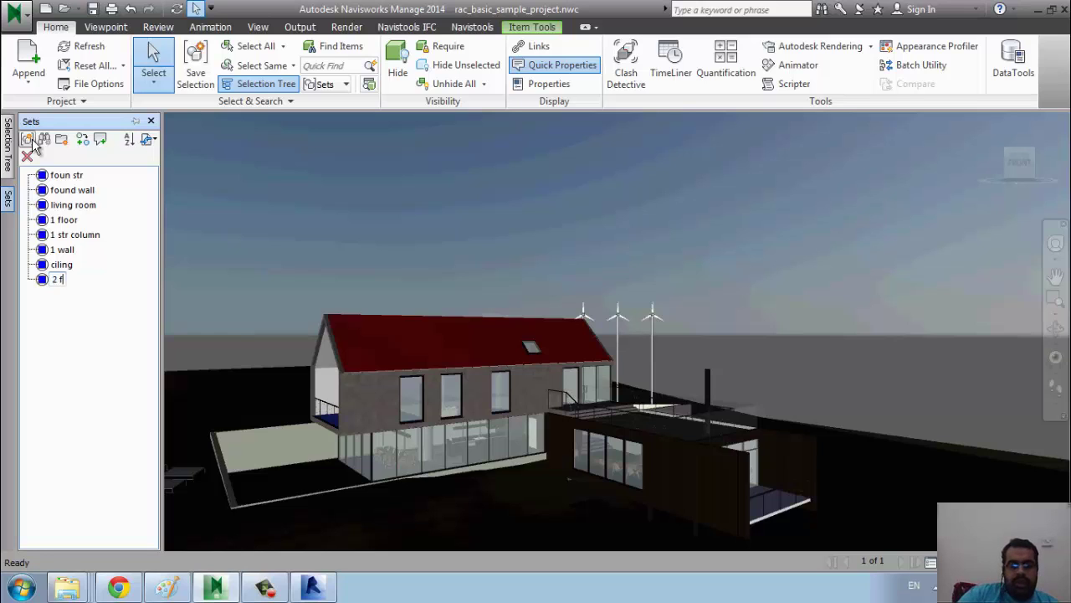
text(oor)
key(Return)
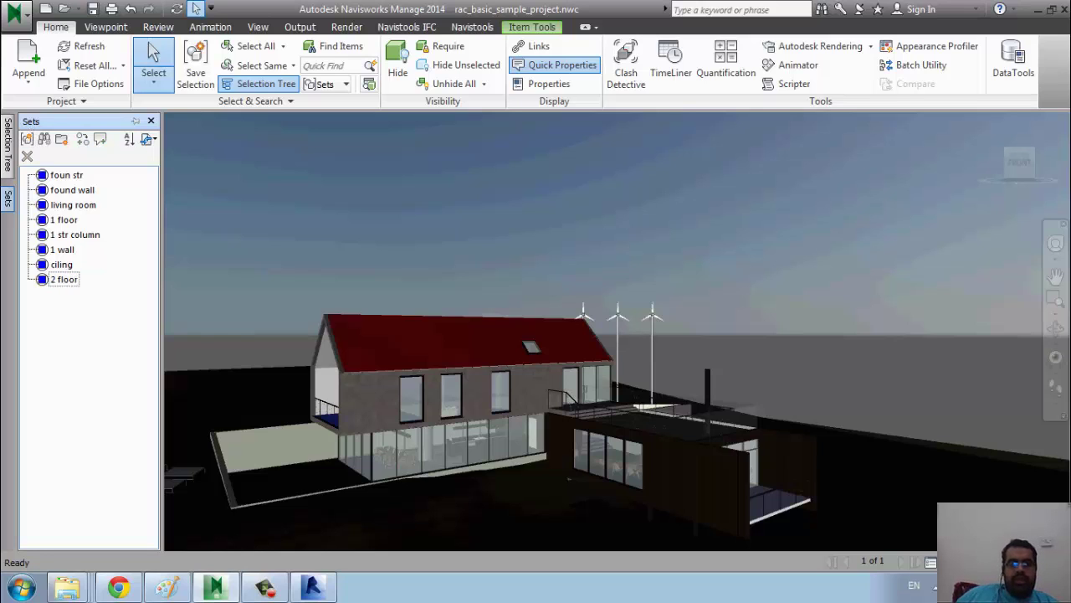
Save Level 2 Structural Foundation and Structural Columns as a set named '2 str'.
click(7, 147)
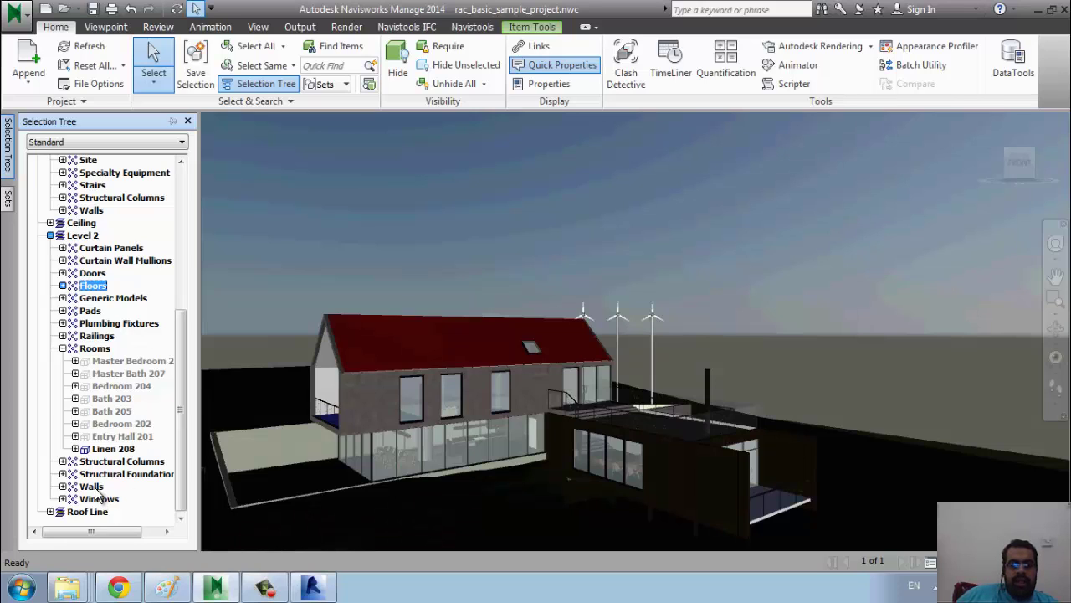
click(124, 476)
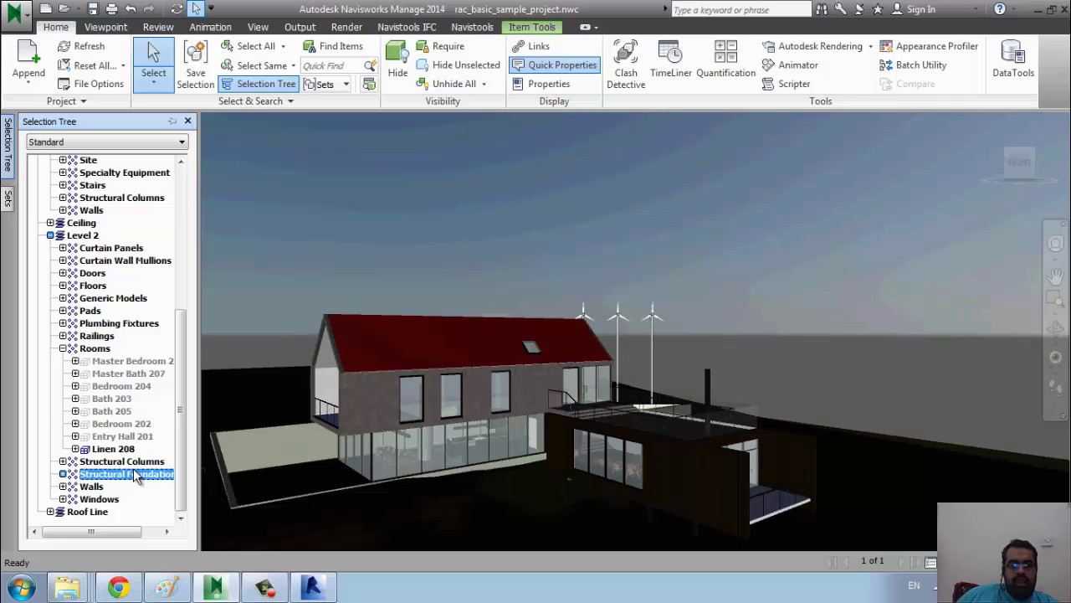
ctrl+click(142, 462)
click(8, 201)
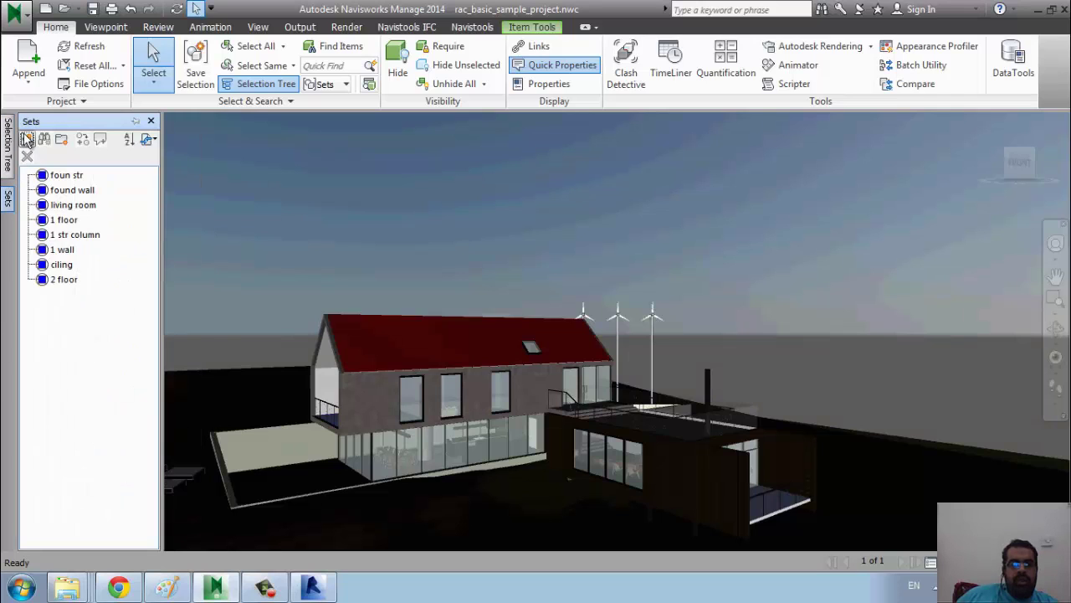
click(28, 139)
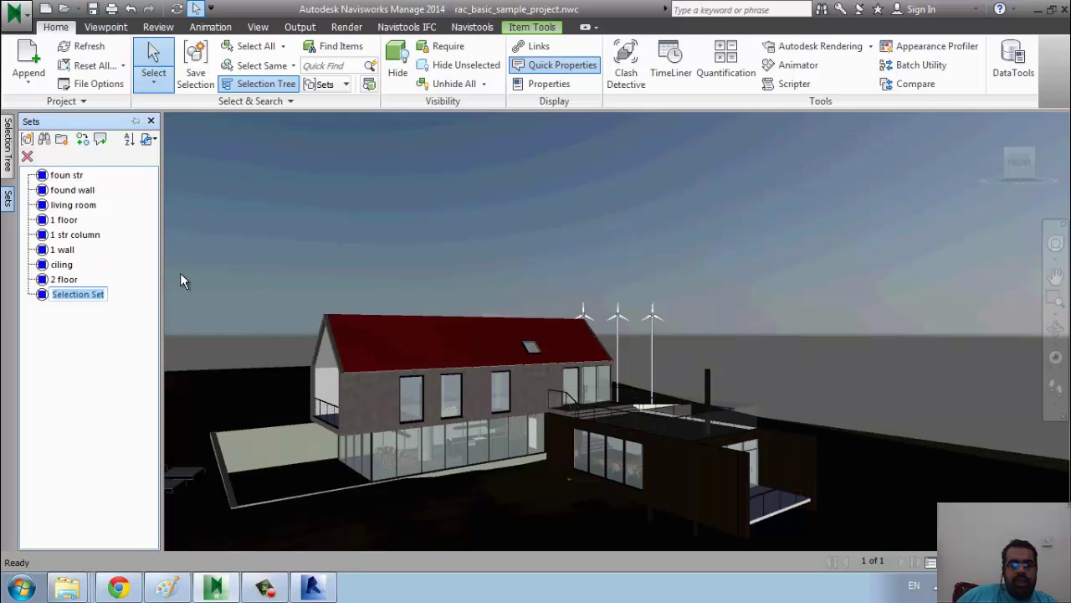
text(str)
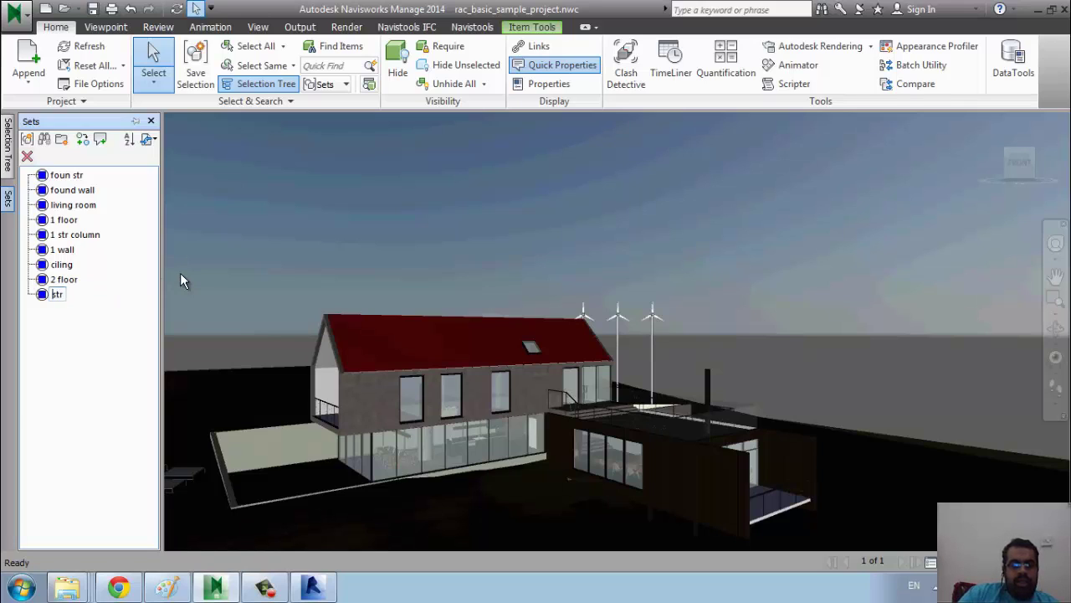
text(2)
key(Return)
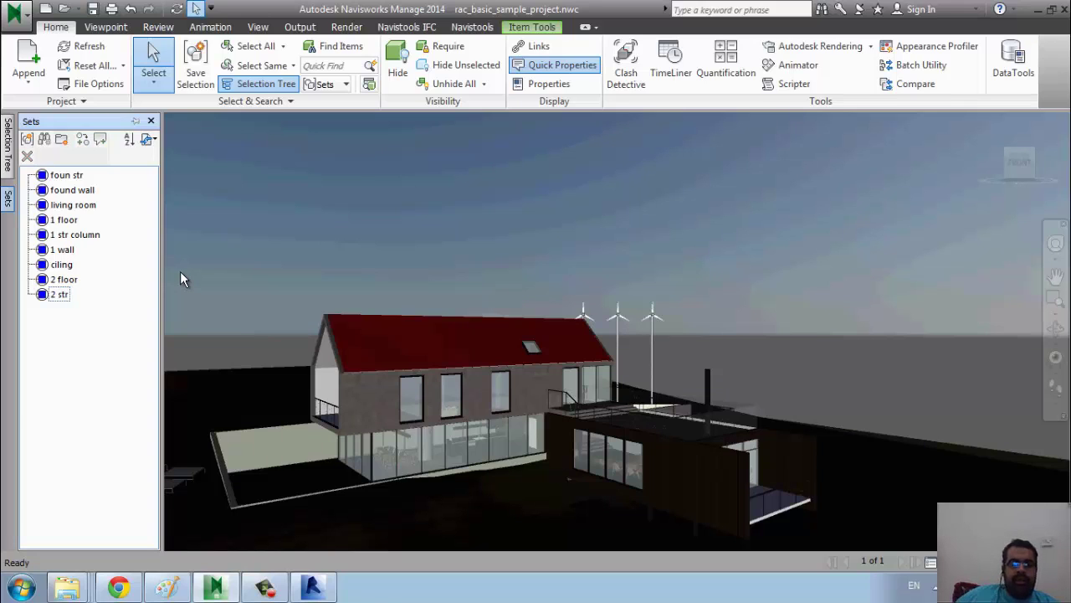
Save the Level 2 walls as a set named '2 wall'.
click(7, 144)
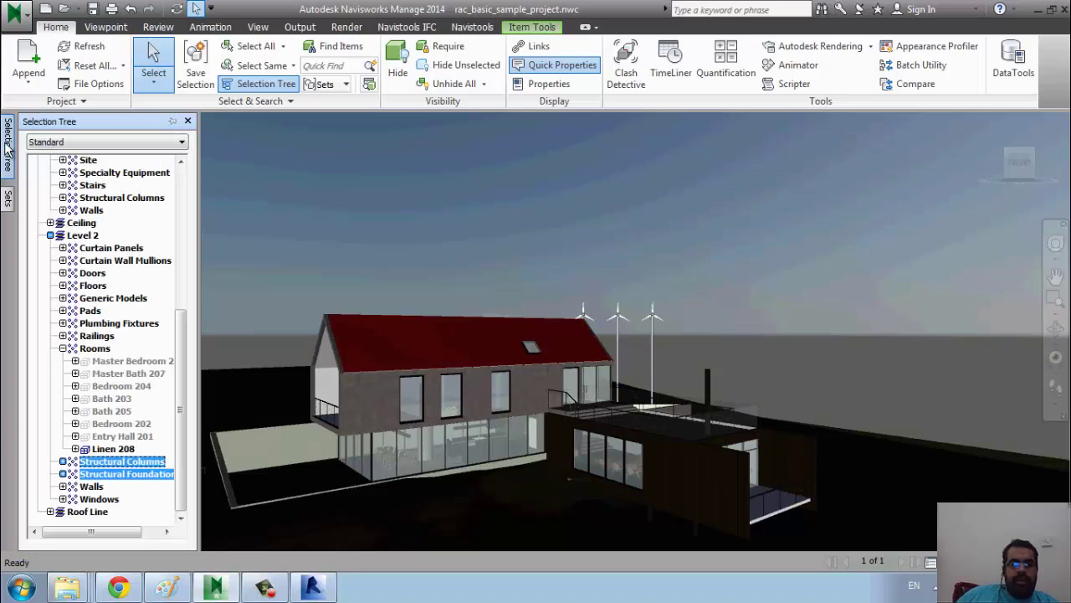
click(94, 499)
click(7, 199)
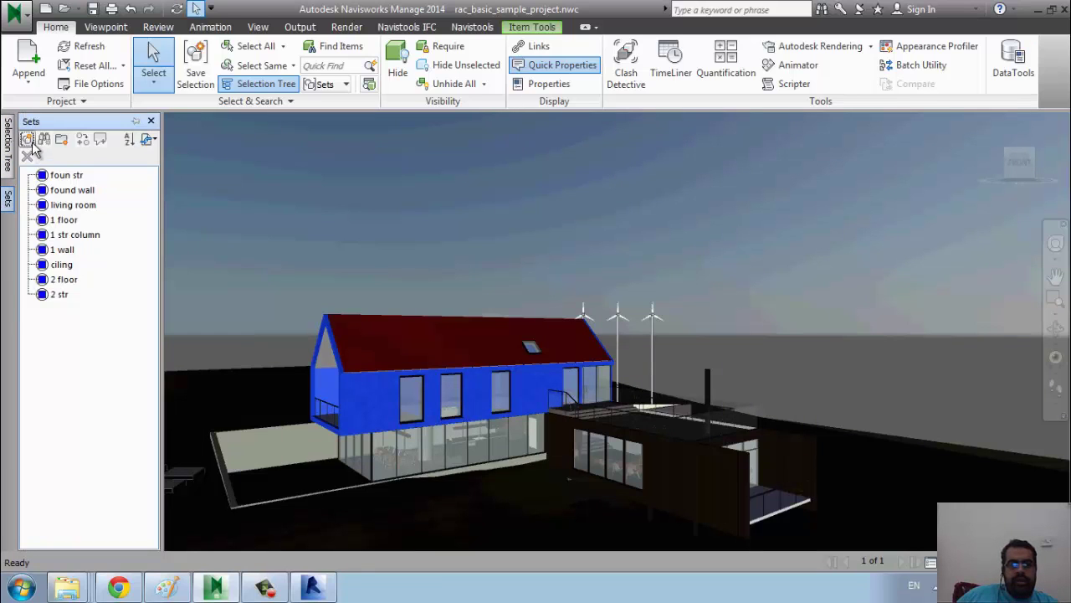
click(27, 139)
text(2 wall)
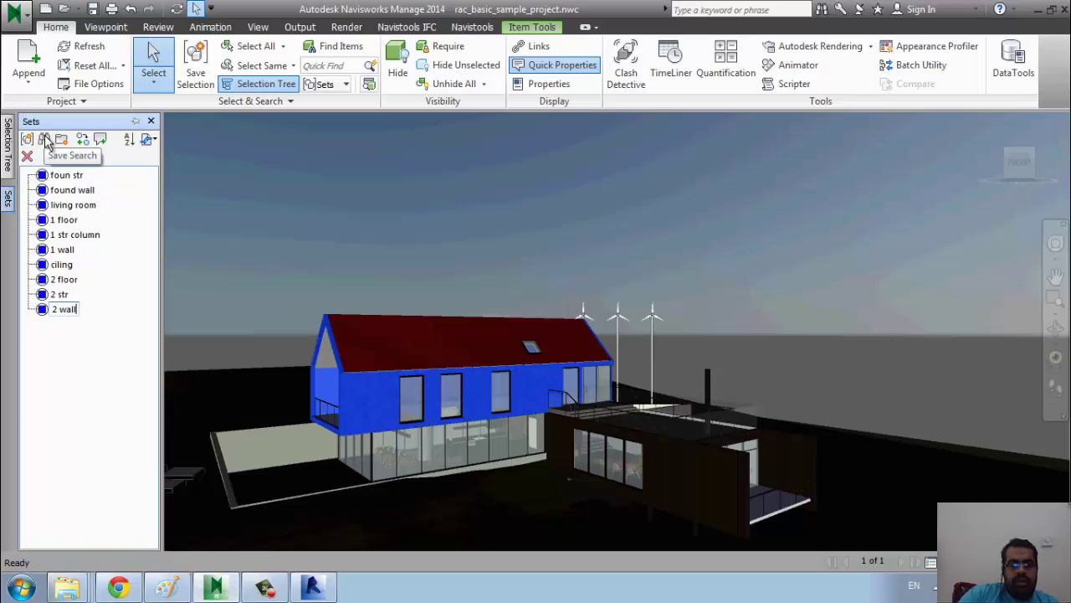
key(Return)
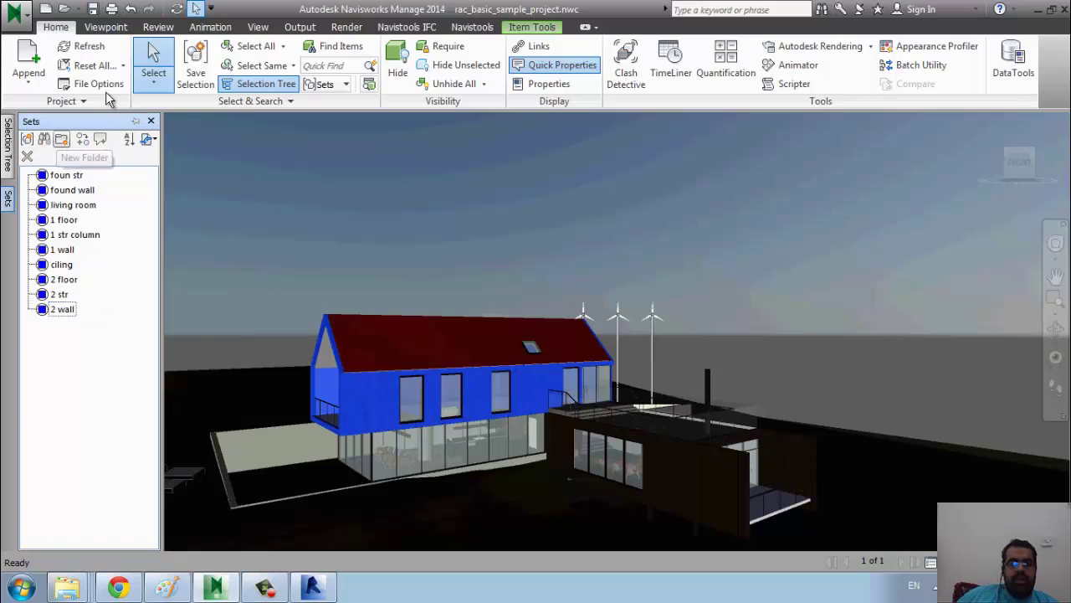
Save the Roof Line elements as a set named 'roof', then clear the selection.
click(9, 163)
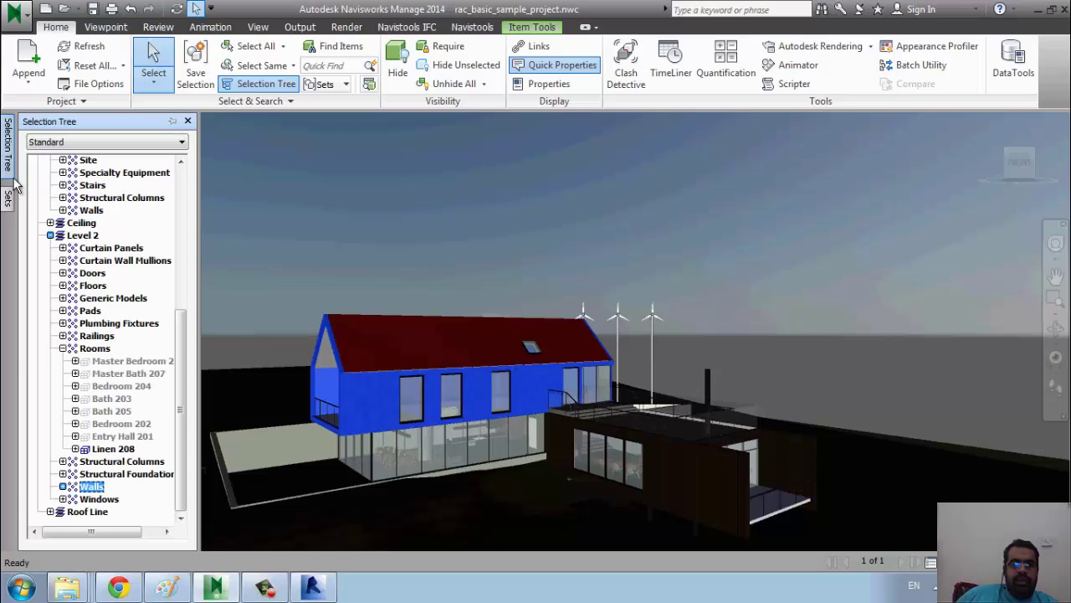
click(89, 514)
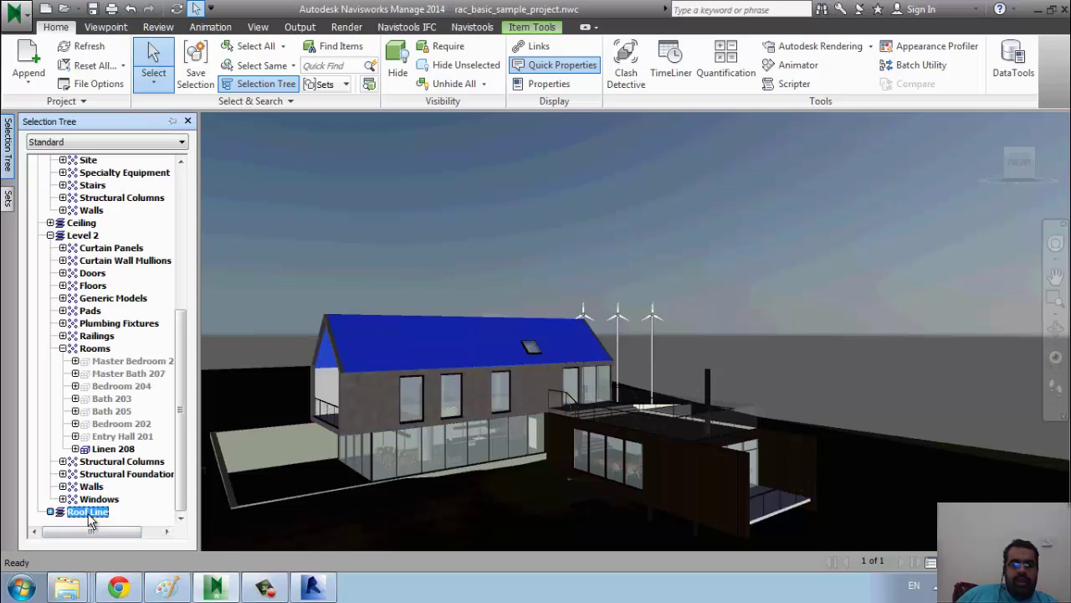
click(9, 198)
click(27, 139)
text(roof)
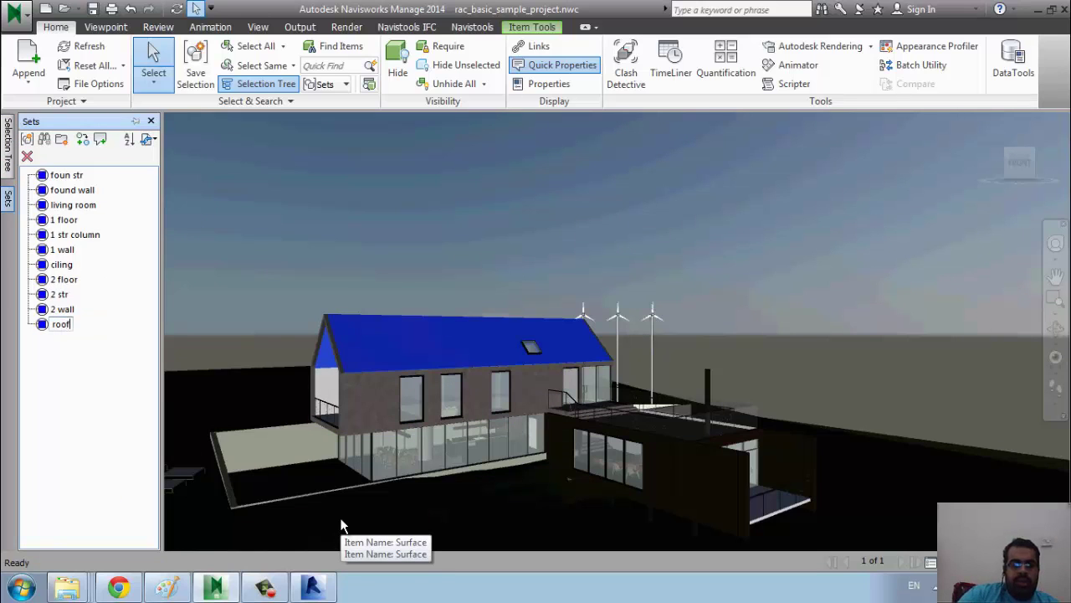
key(Return)
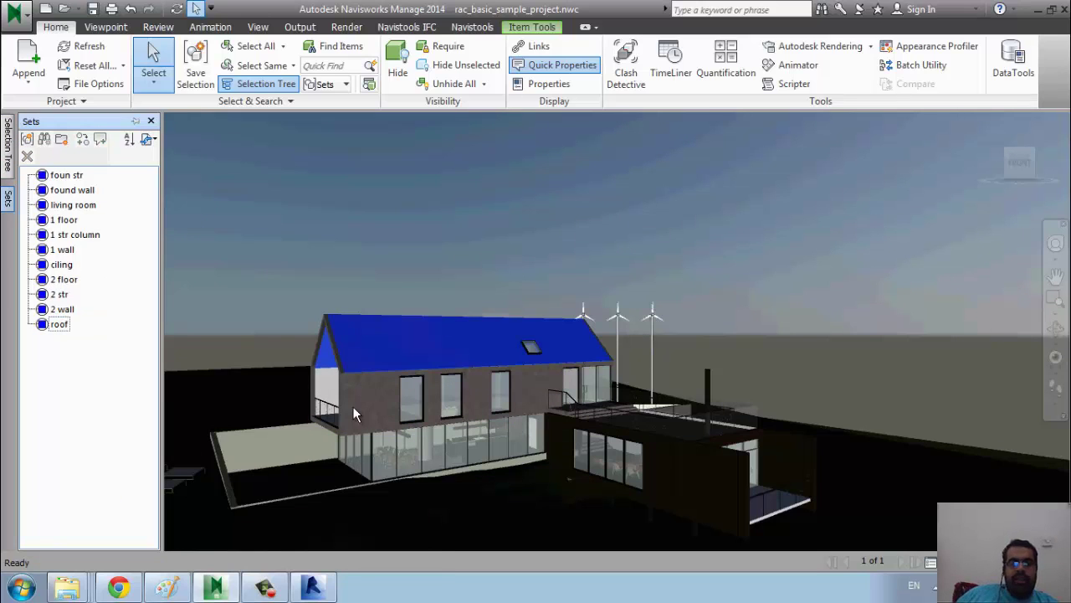
click(526, 204)
middle_drag(481, 419, 487, 362)
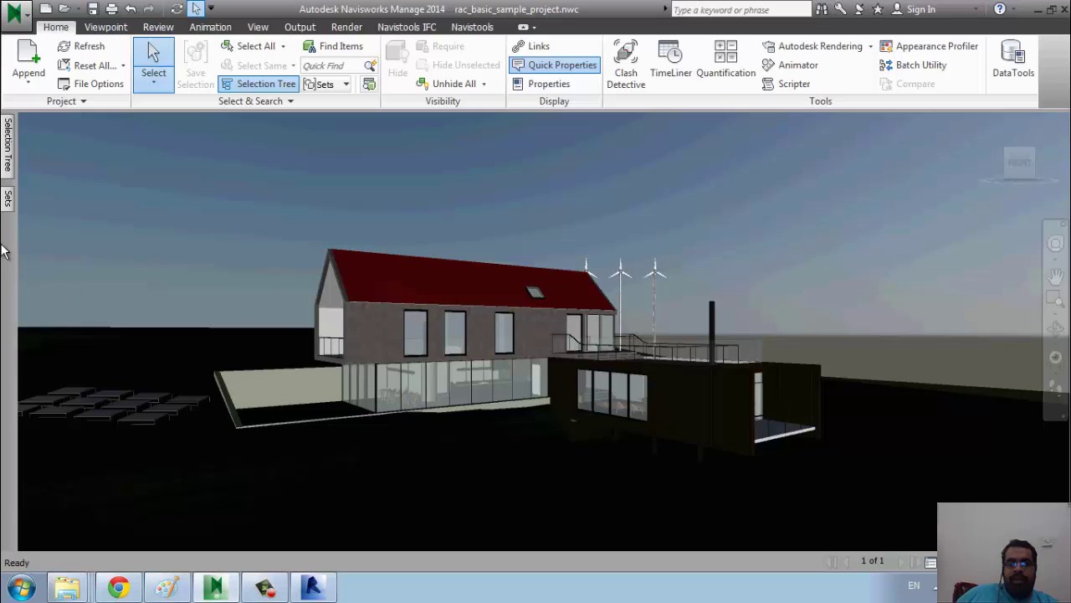
click(8, 198)
click(67, 236)
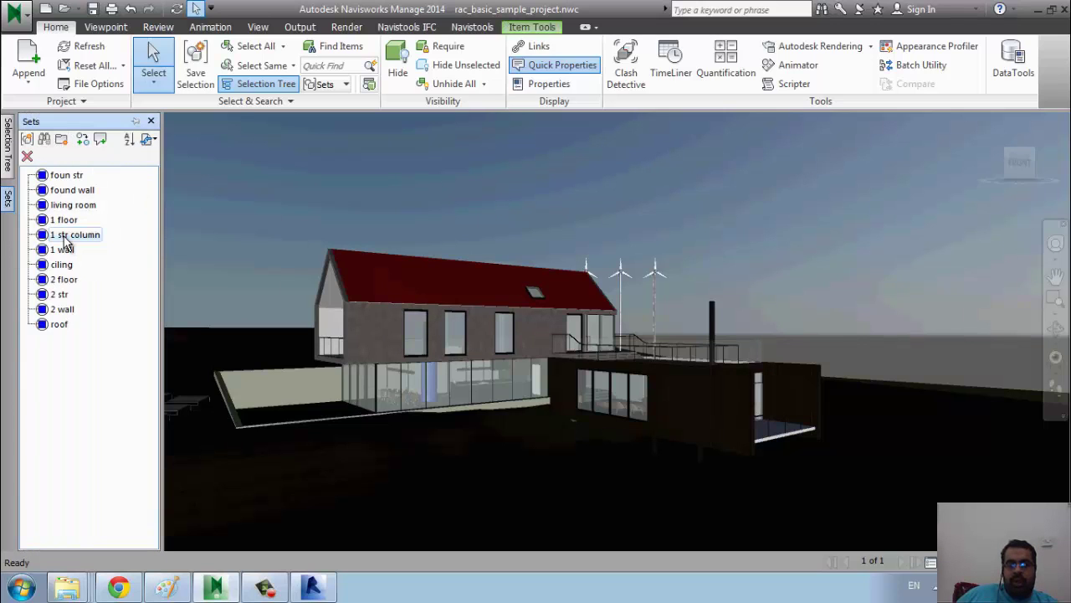
click(64, 220)
click(67, 206)
click(67, 191)
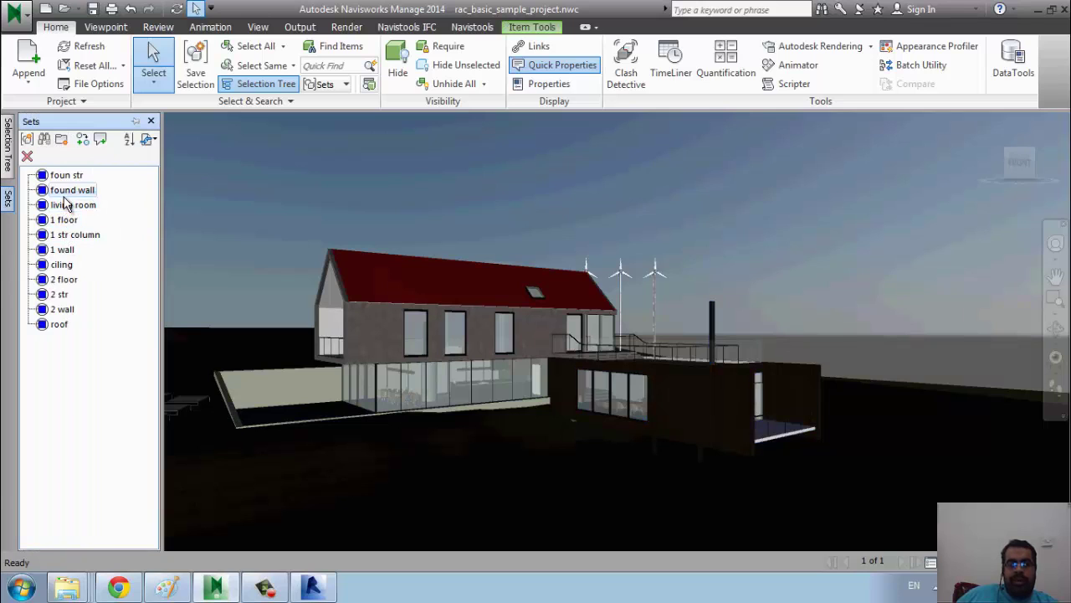
click(66, 175)
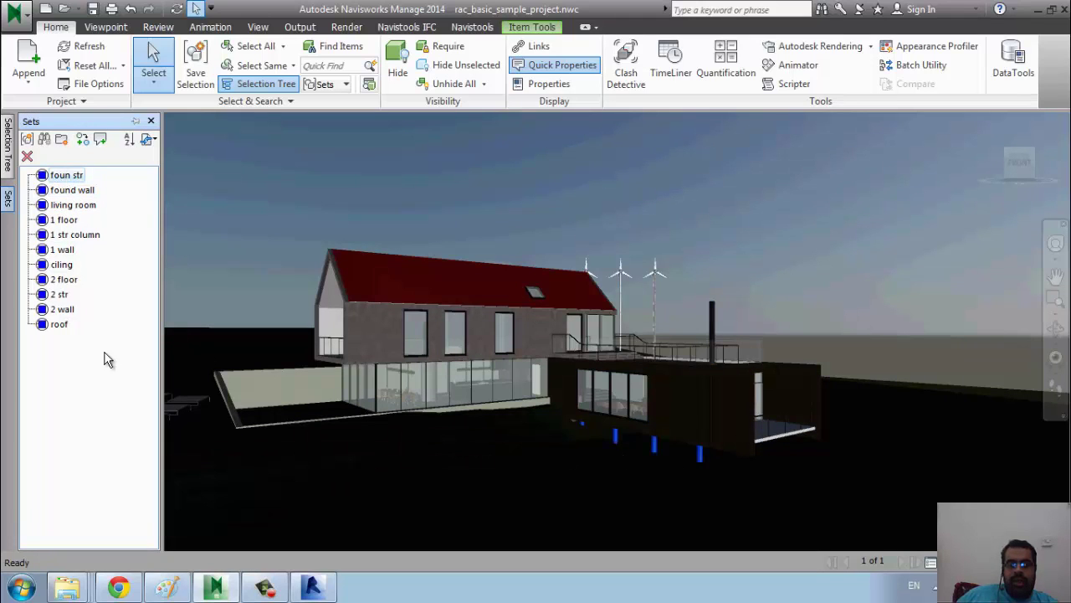
click(58, 324)
click(62, 310)
click(60, 295)
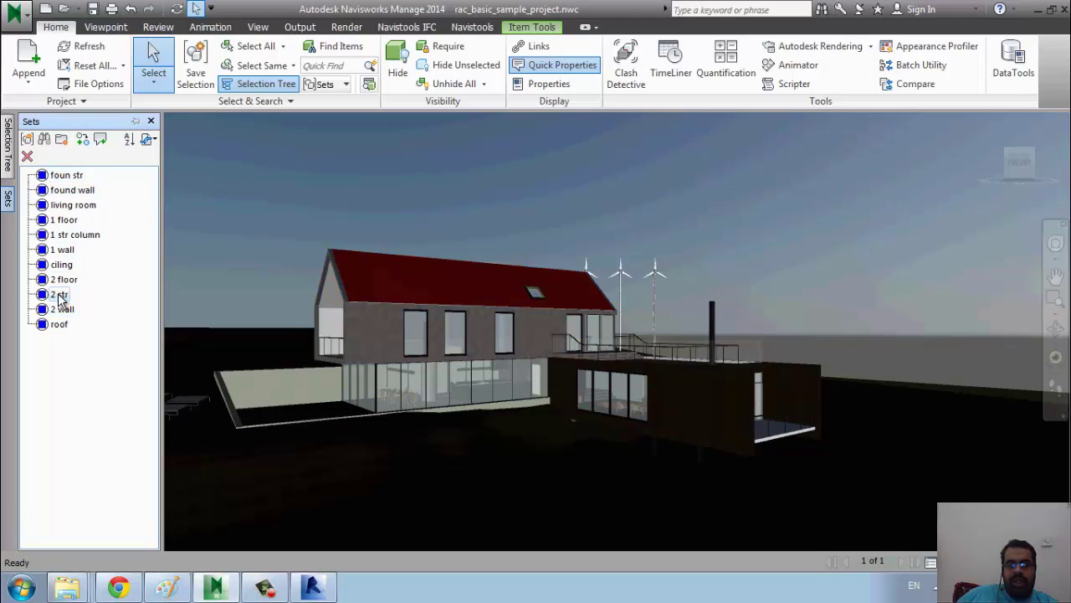
click(62, 279)
click(67, 264)
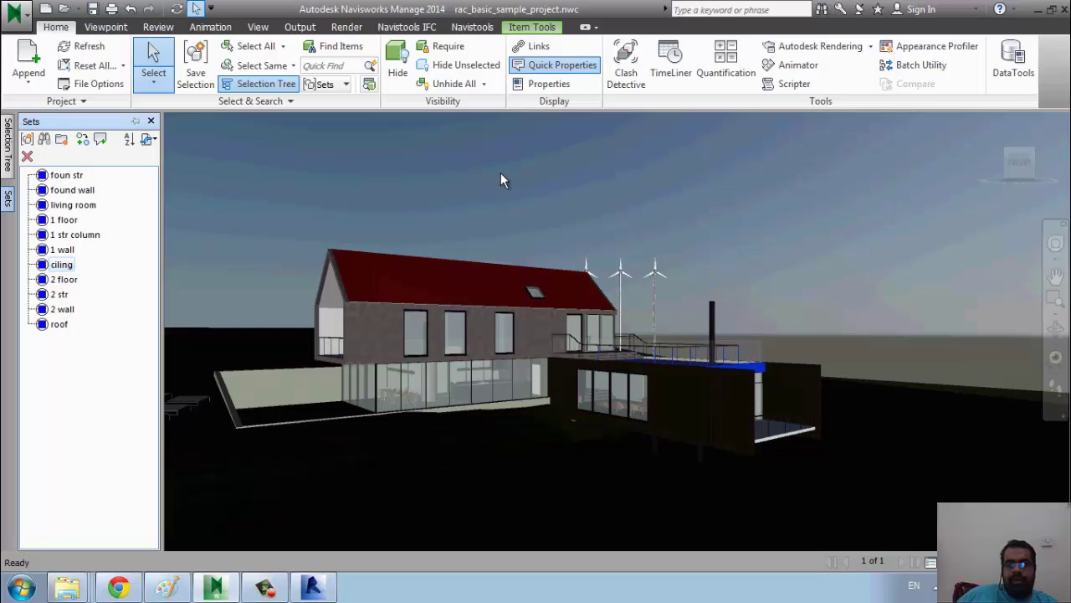
click(541, 170)
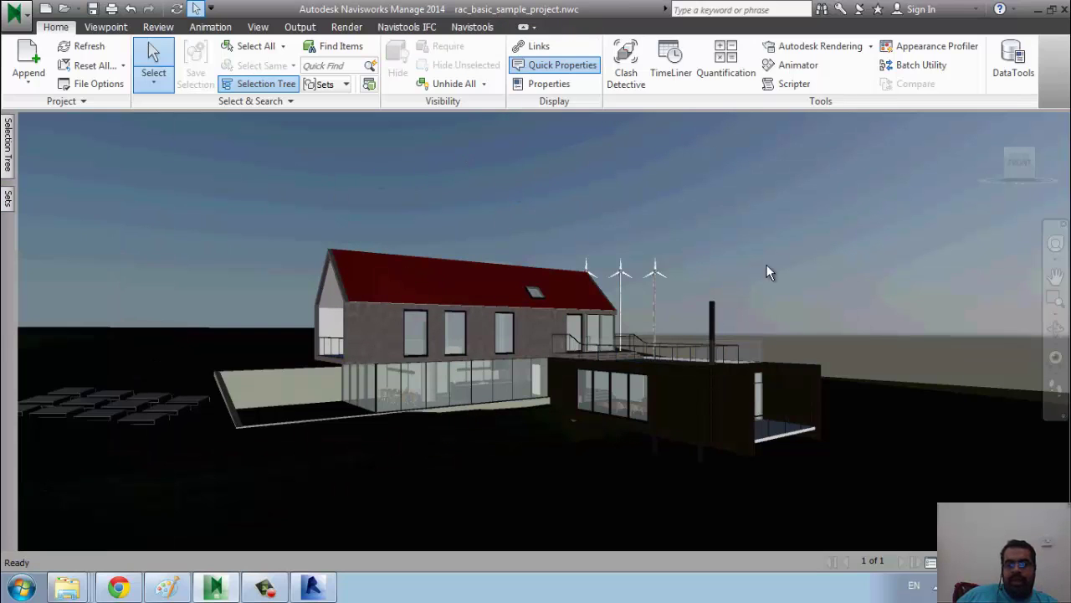
Open TimeLiner, add one 'New Task' to the schedule, and slide out the Sets list.
click(671, 66)
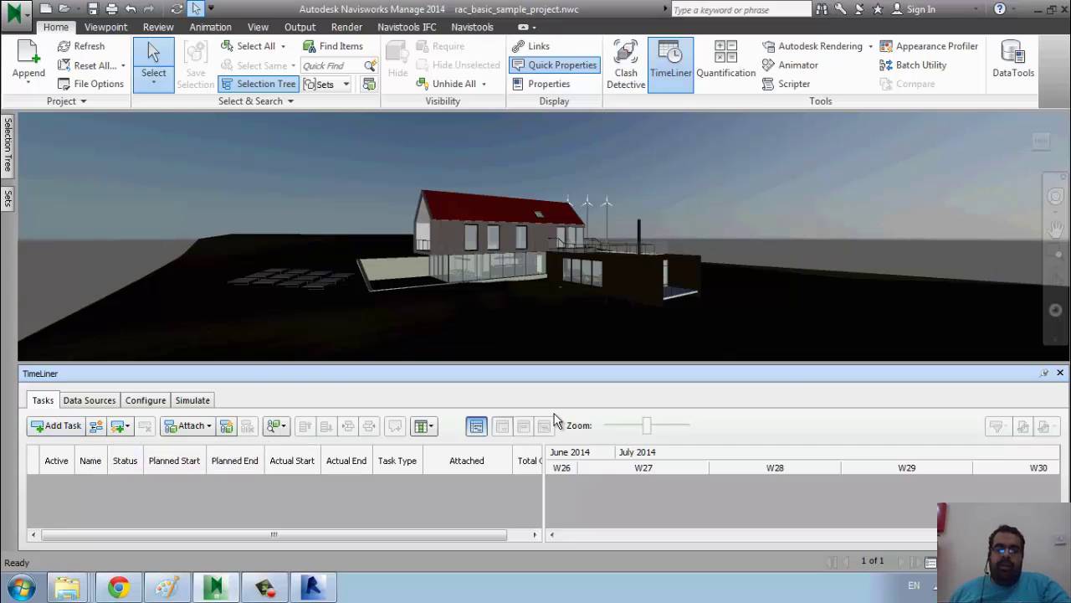
click(60, 432)
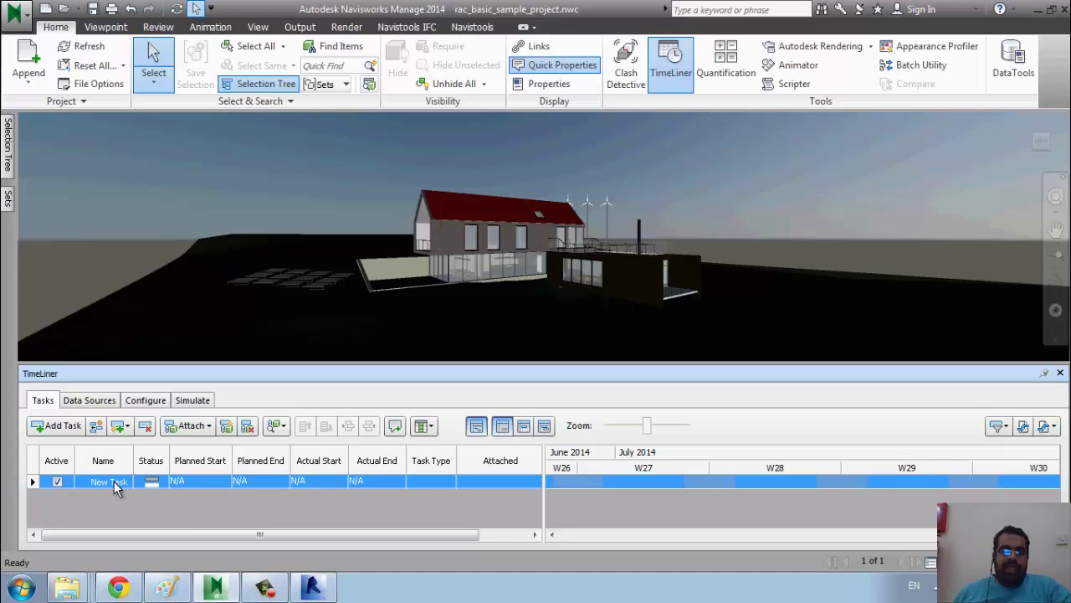
click(9, 201)
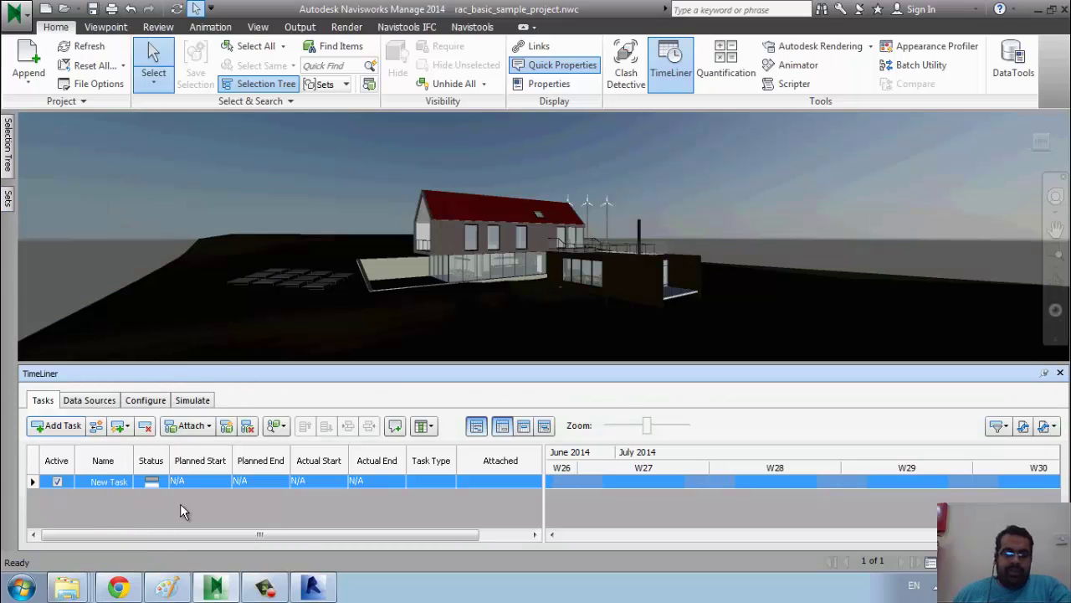
Rename the new task to 'f str' and set its Task Type to Construct.
click(106, 480)
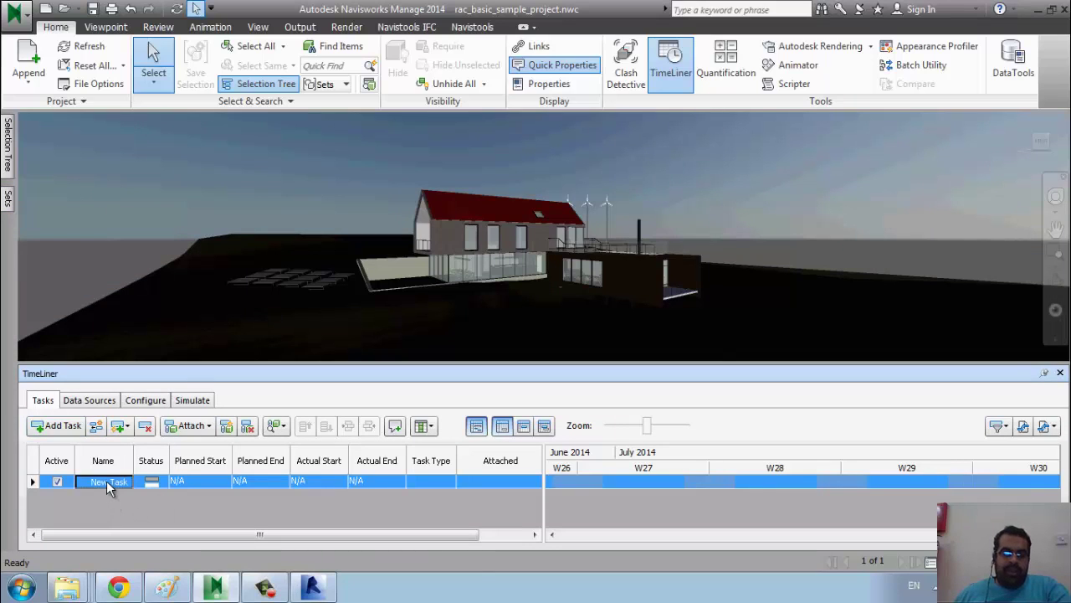
text(fstr)
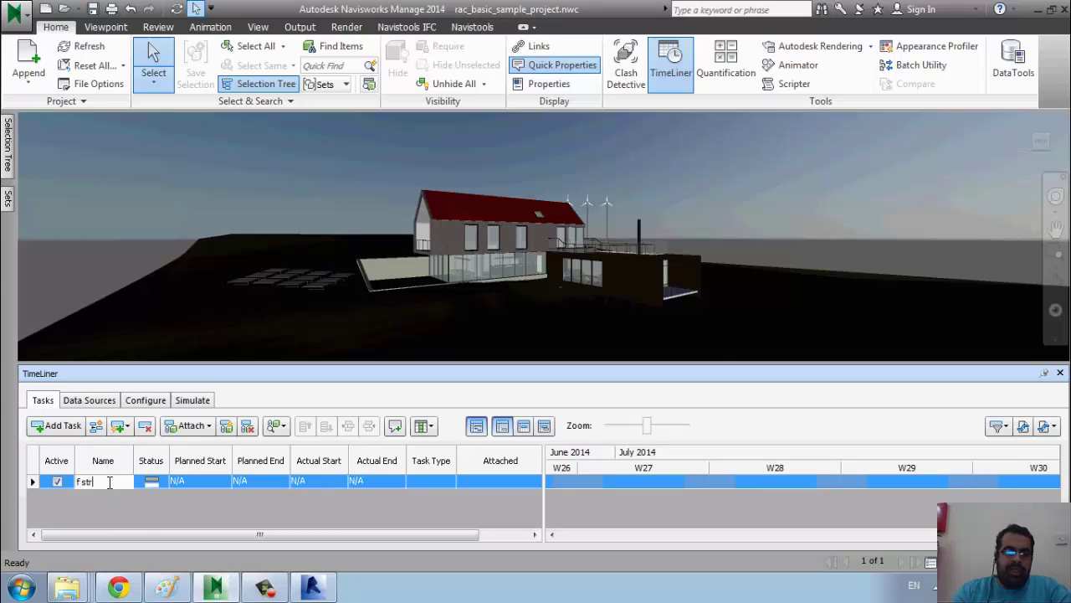
key(Return)
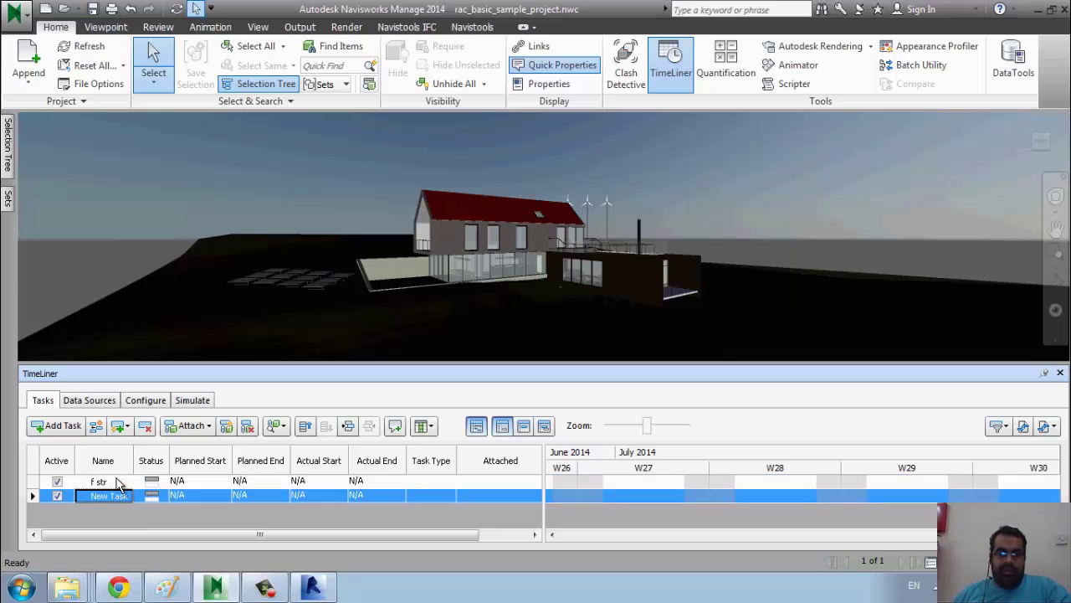
key(Up)
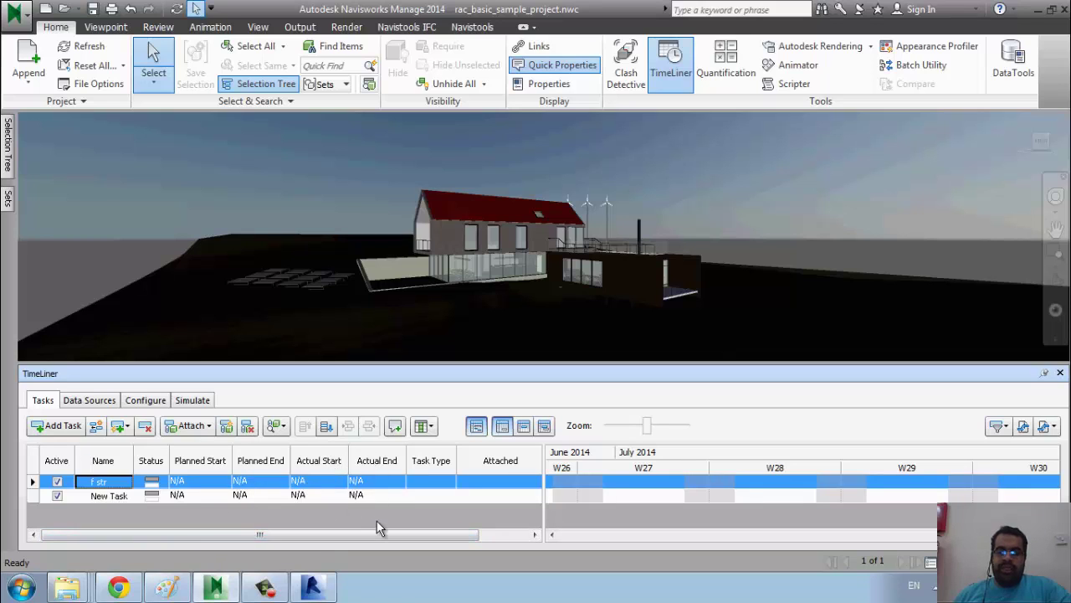
click(446, 485)
click(449, 484)
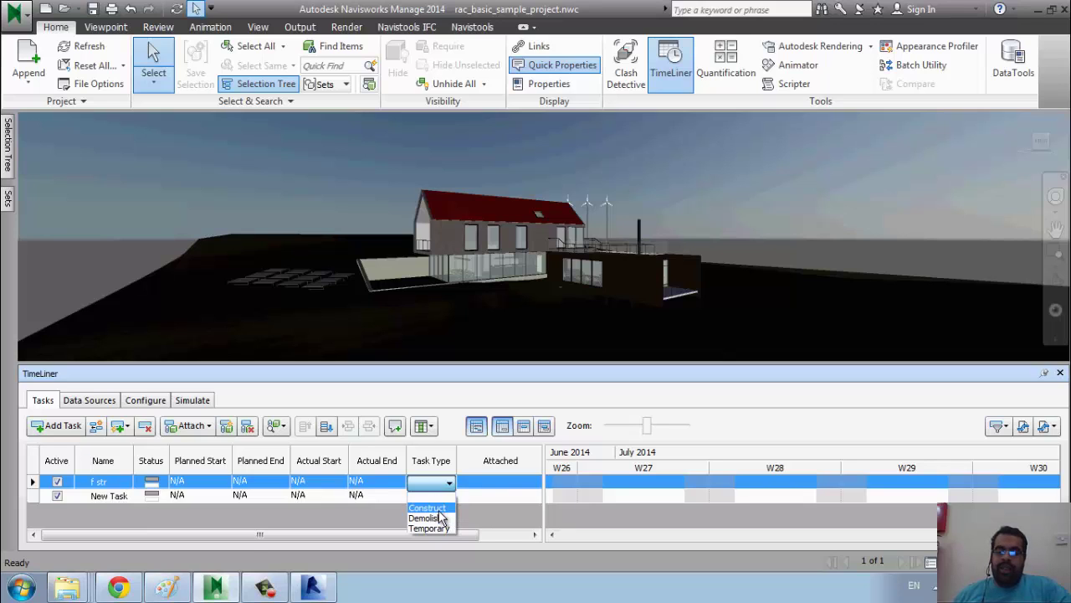
click(437, 507)
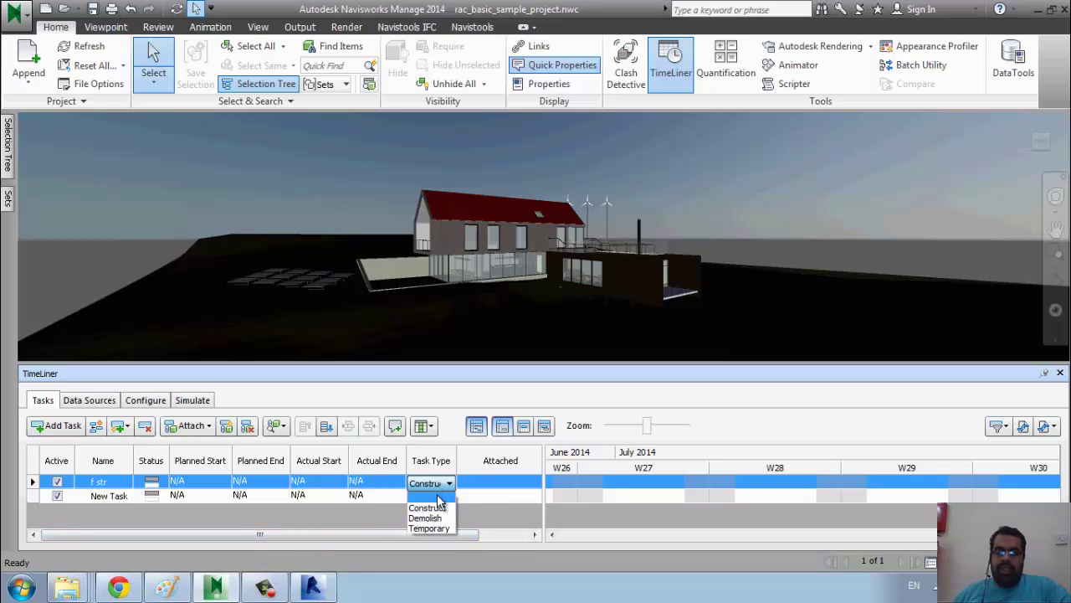
click(438, 500)
click(441, 488)
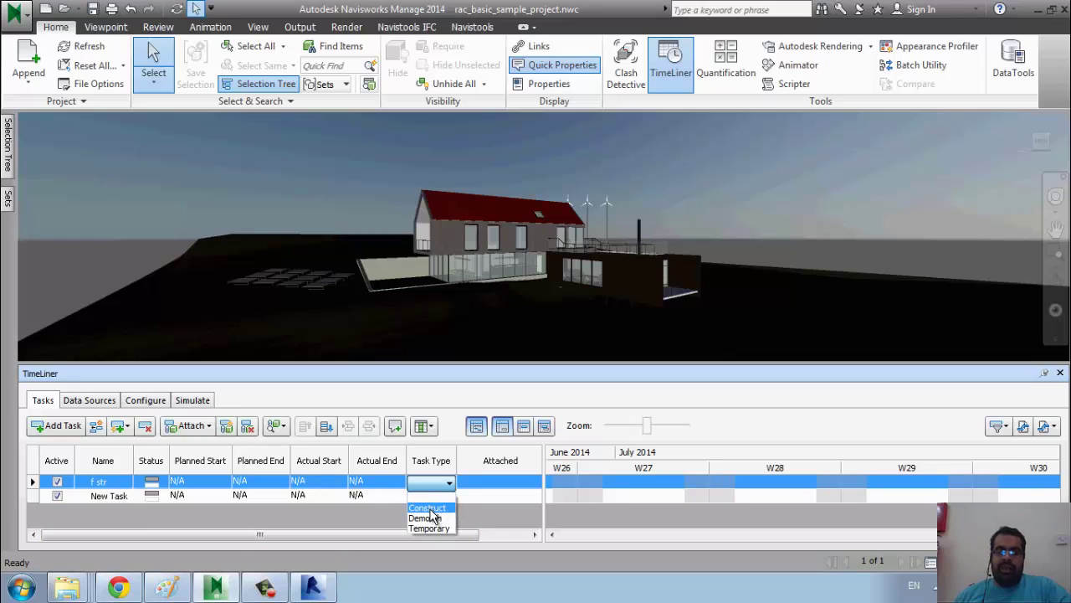
click(430, 509)
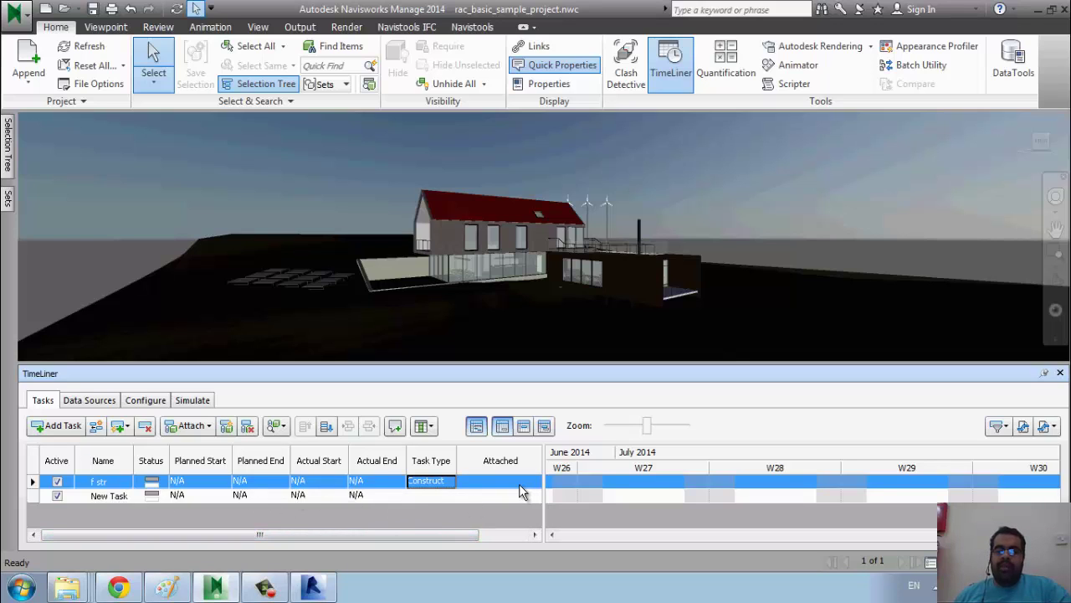
Plan f str from 6/27/2014 to 6/30/2014 and zoom the Gantt chart to individual days.
click(229, 485)
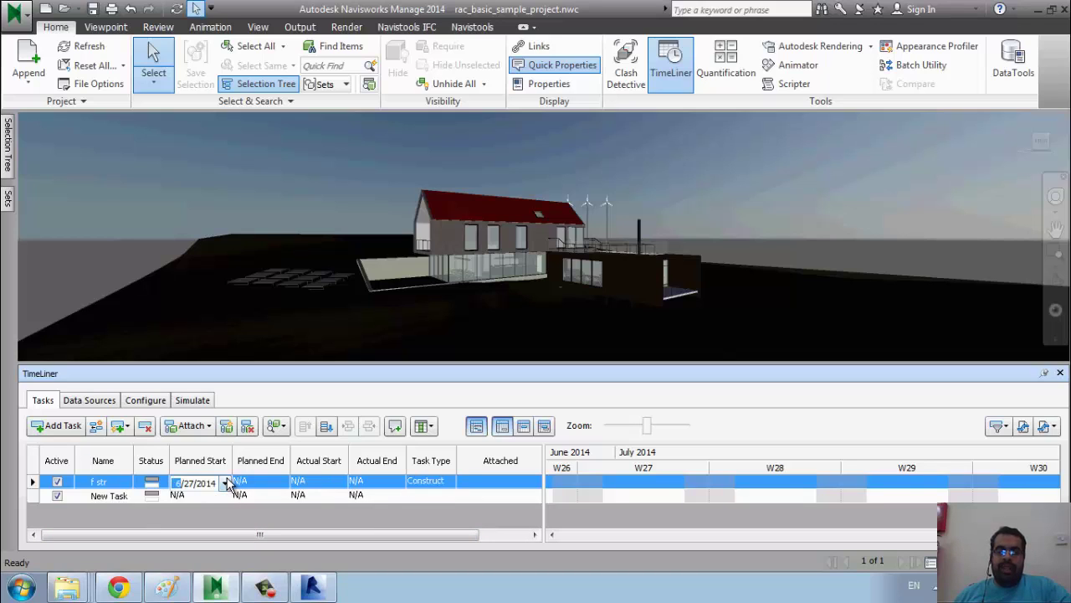
click(283, 480)
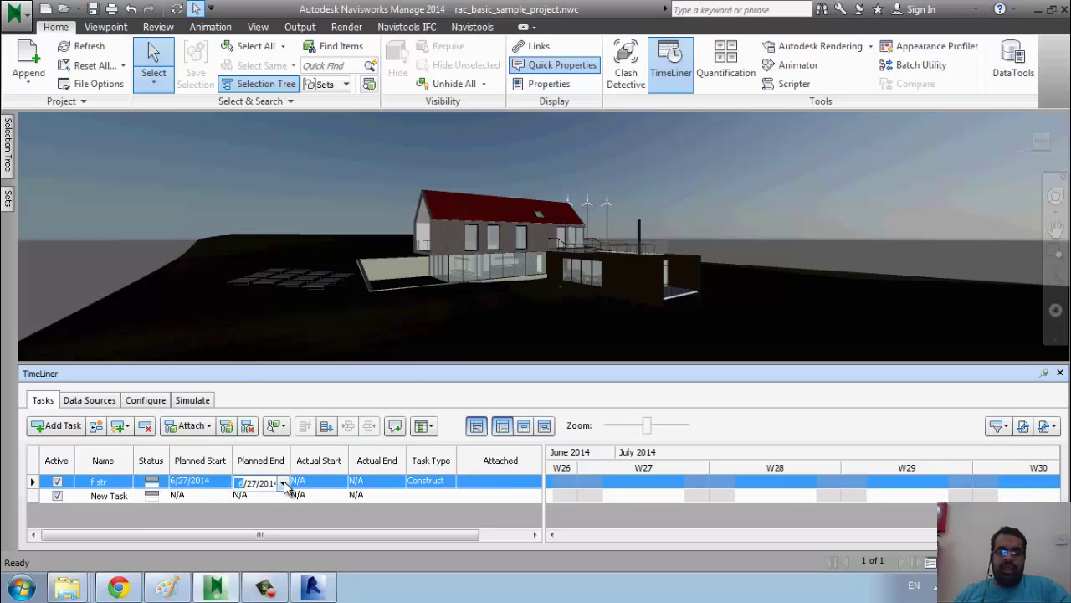
click(283, 483)
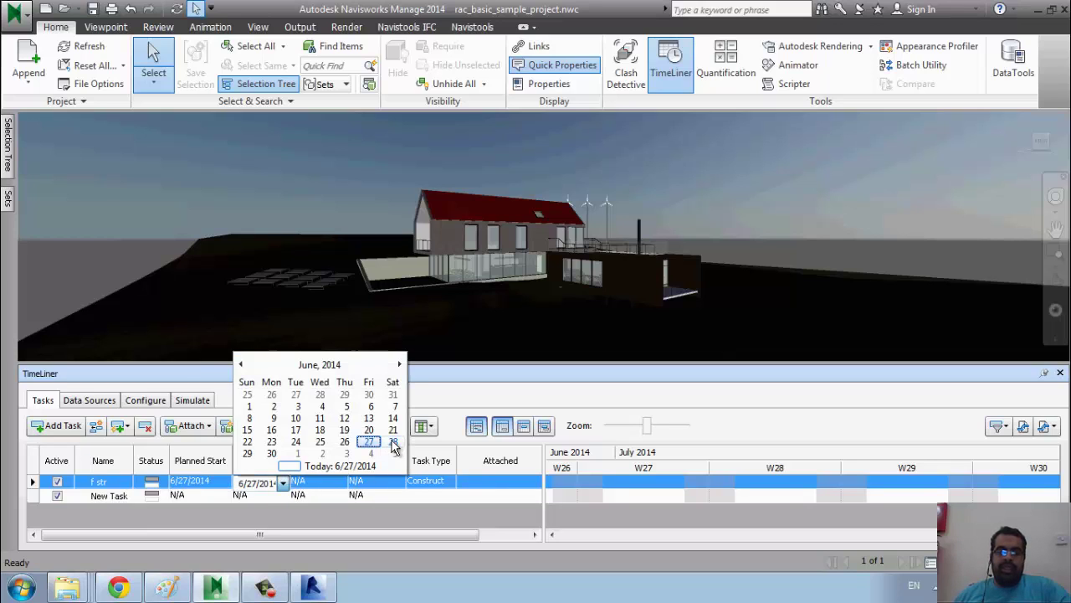
click(273, 453)
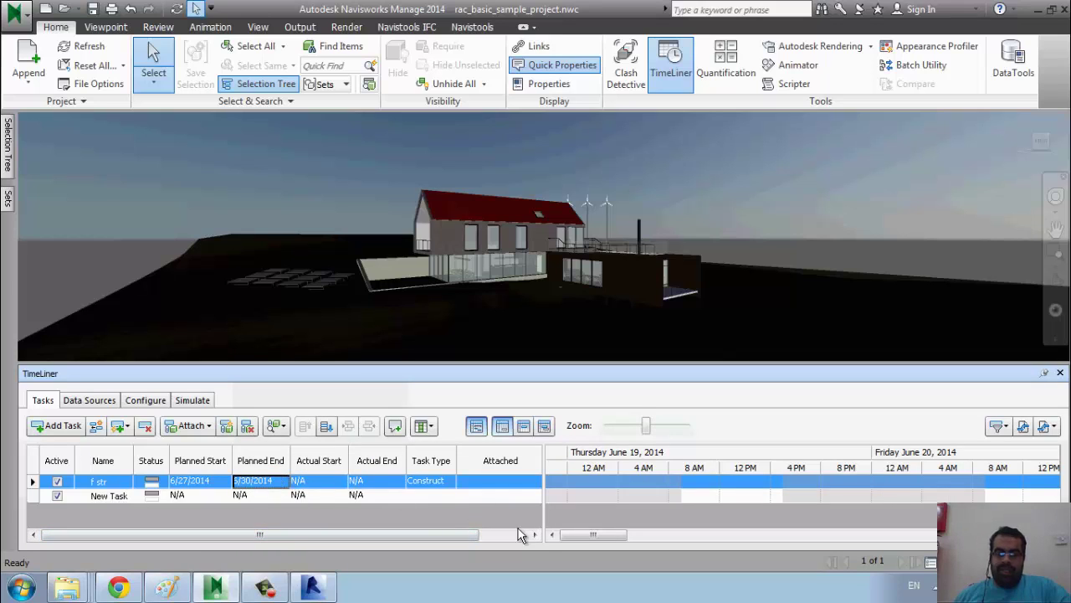
mouse_move(587, 538)
mouse_down()
mouse_move(841, 531)
mouse_move(569, 563)
mouse_up()
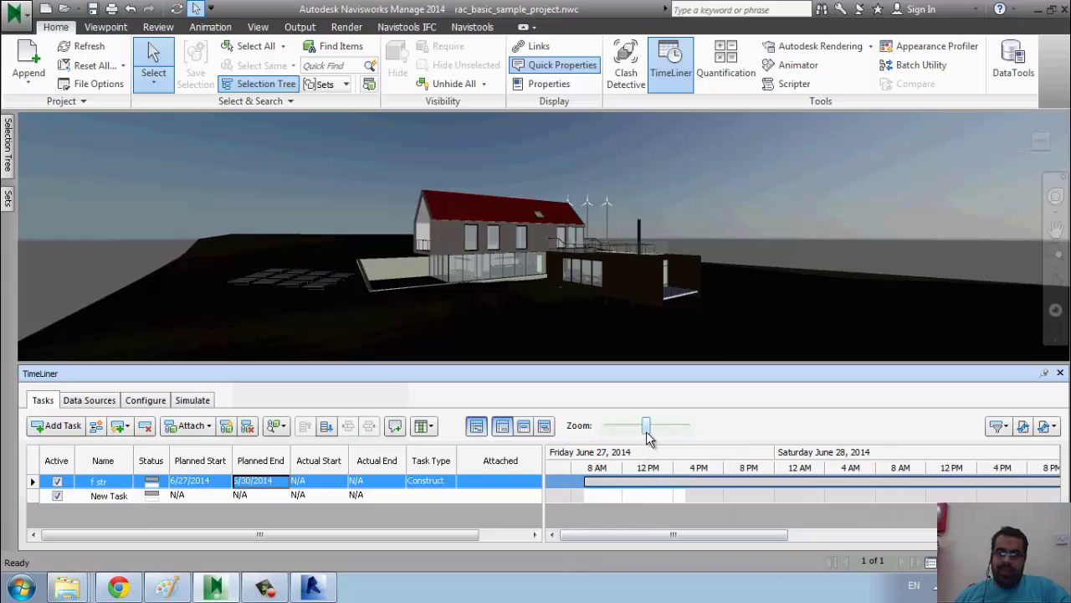
drag(646, 426, 591, 428)
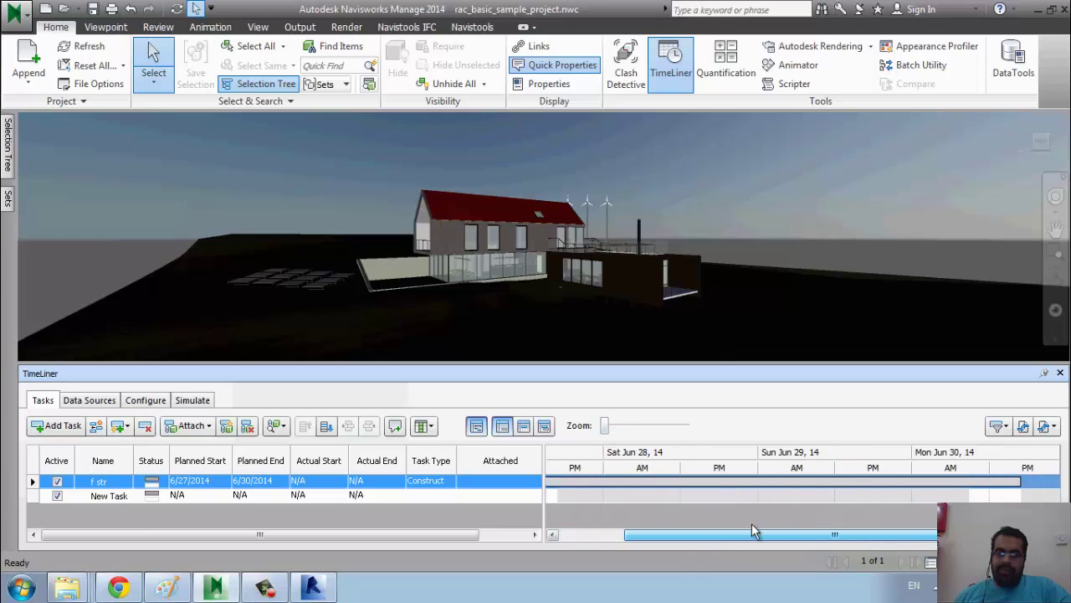
drag(742, 538, 622, 535)
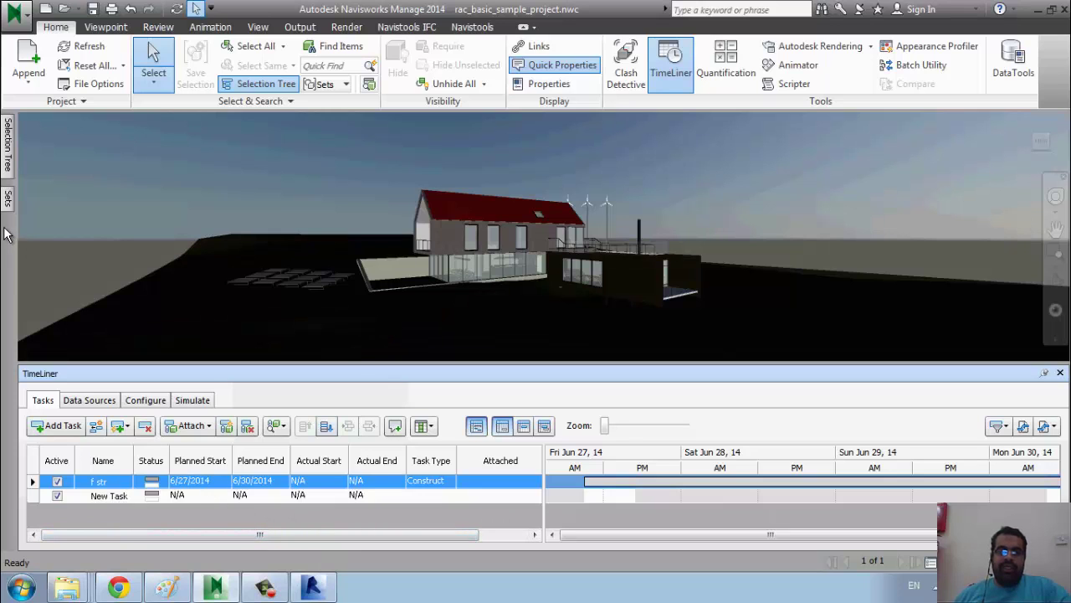
Attach the foun str selection set to f str, then select the empty New Task row.
click(10, 199)
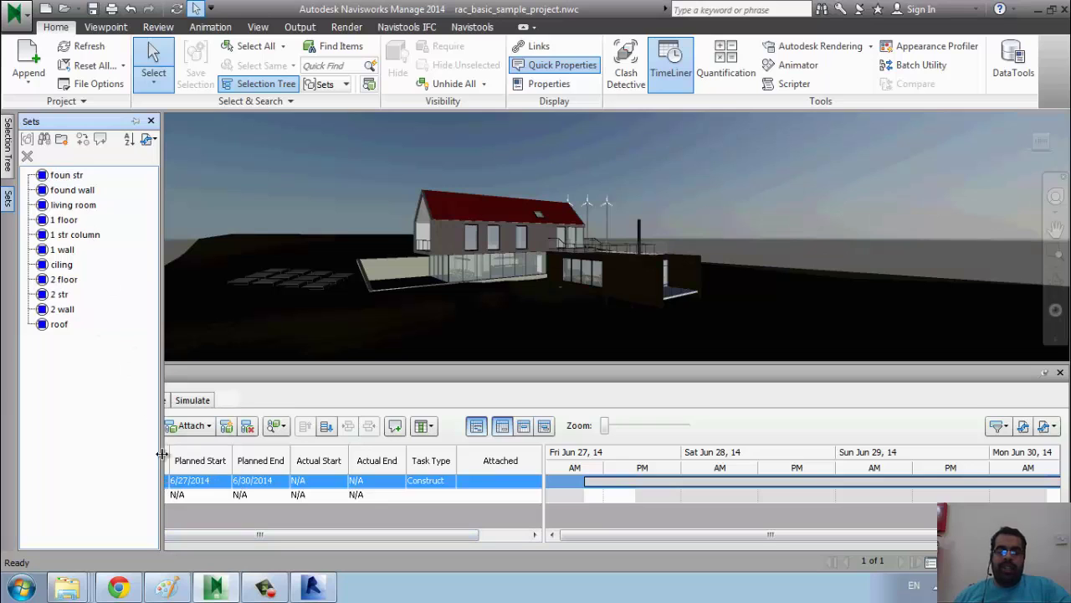
right_click(189, 486)
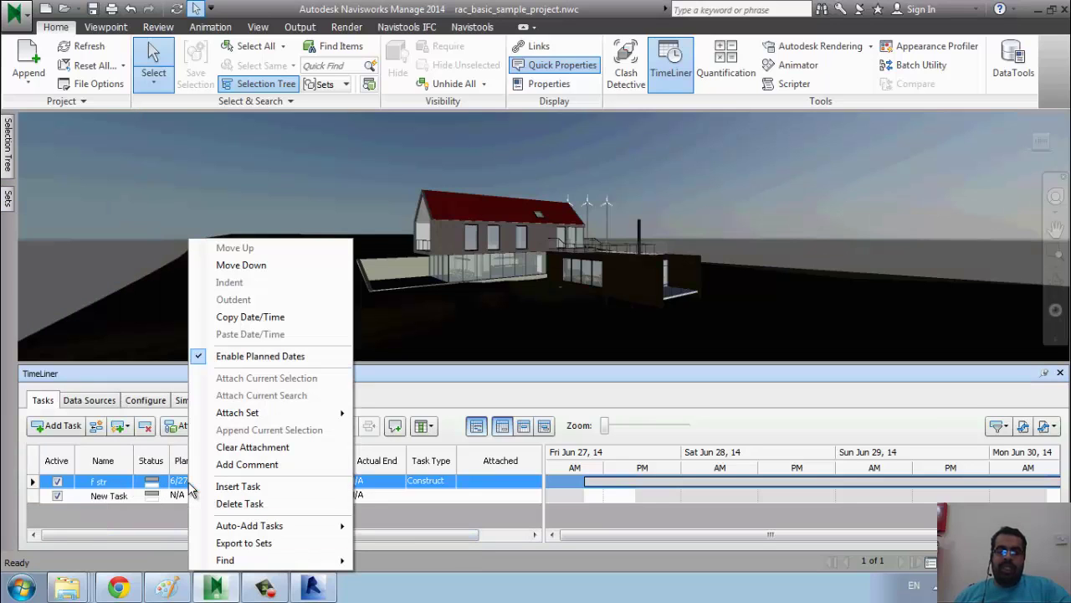
mouse_move(237, 412)
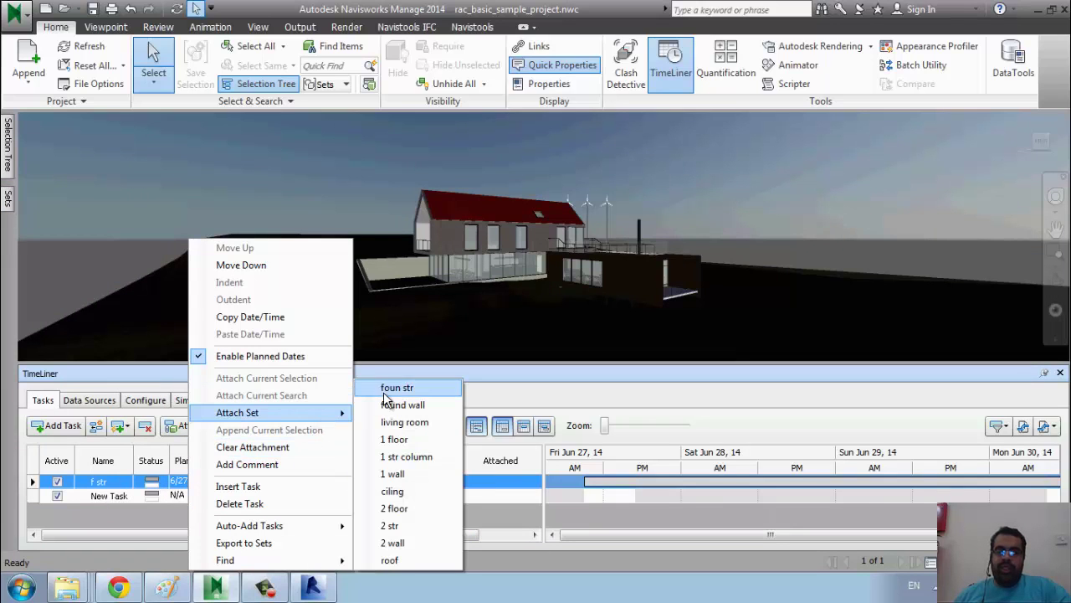
click(389, 388)
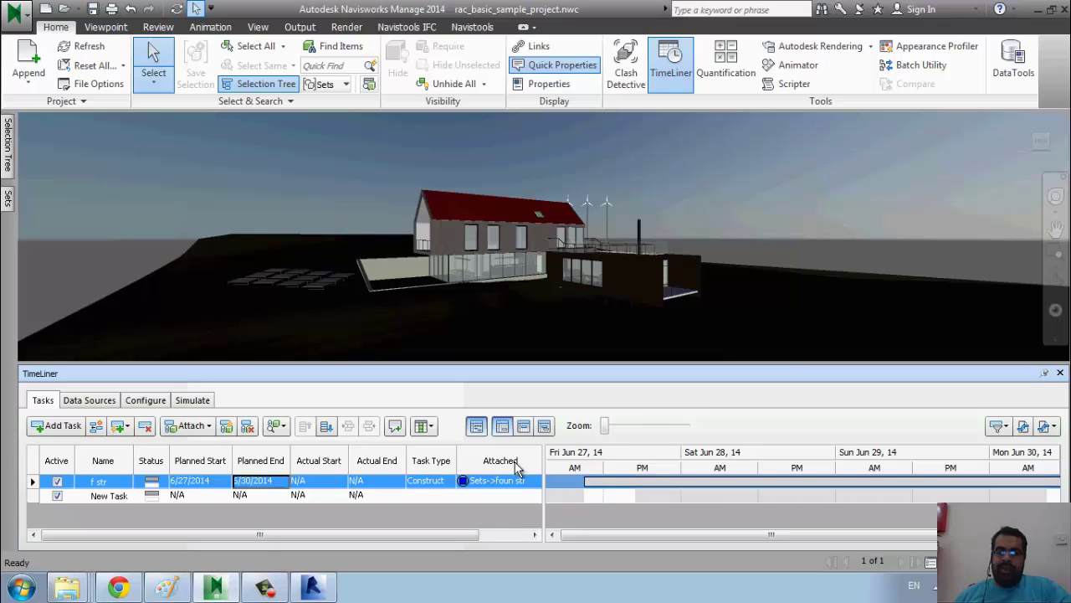
click(121, 499)
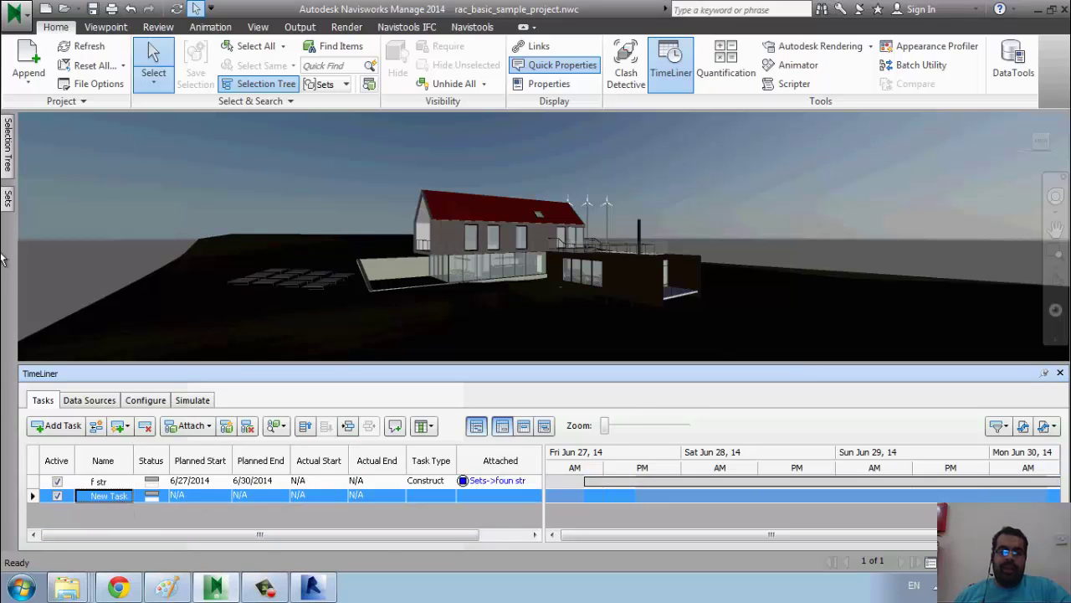
click(7, 198)
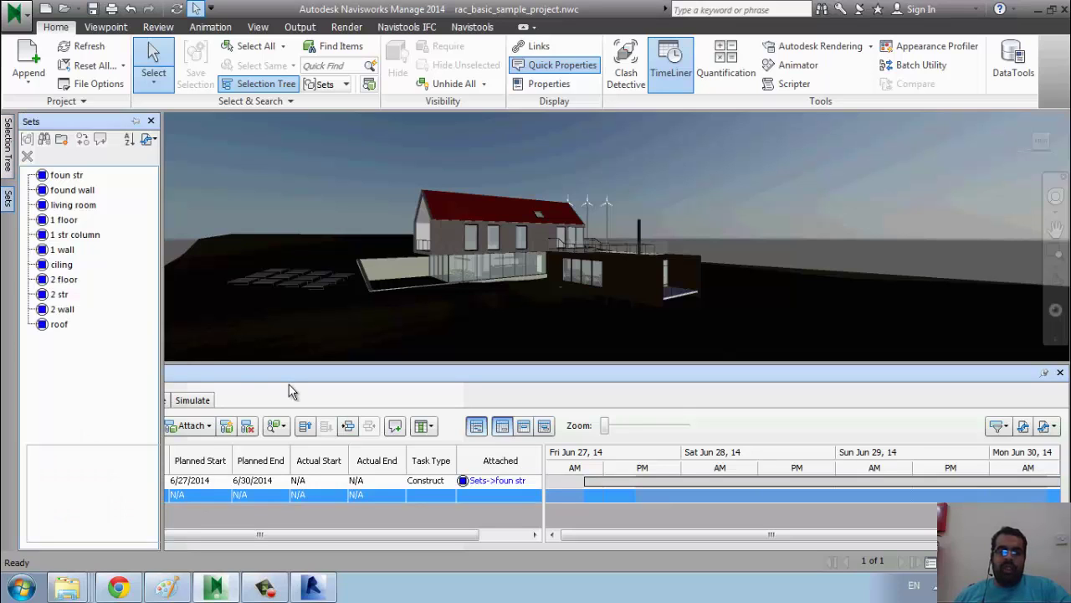
Name the new task 'f wall' and plan it from 6/30/2014 to 7/2/2014.
click(124, 493)
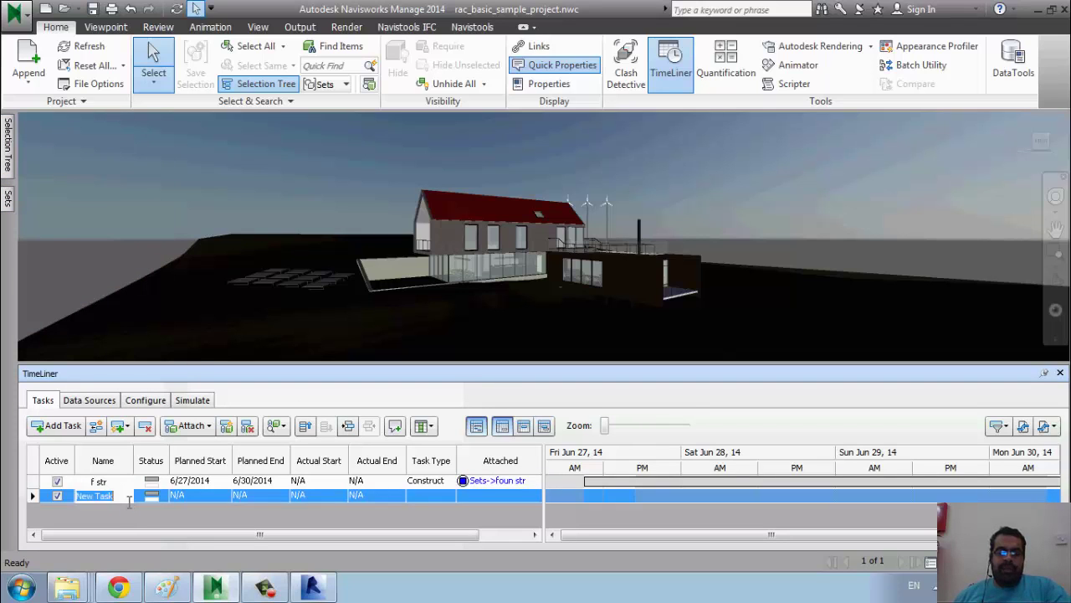
text(f w)
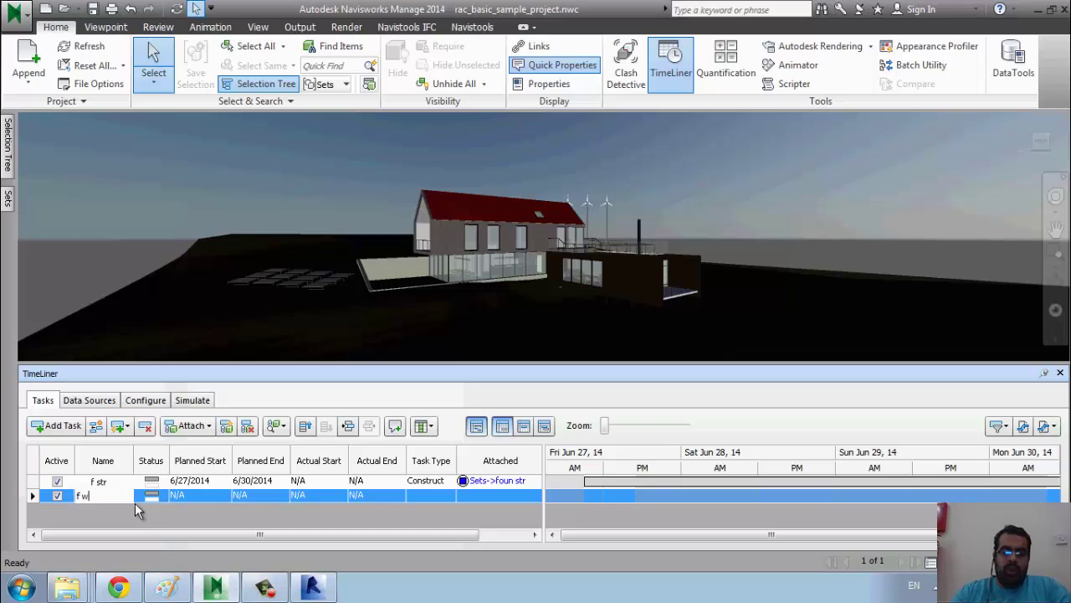
text(all)
key(Return)
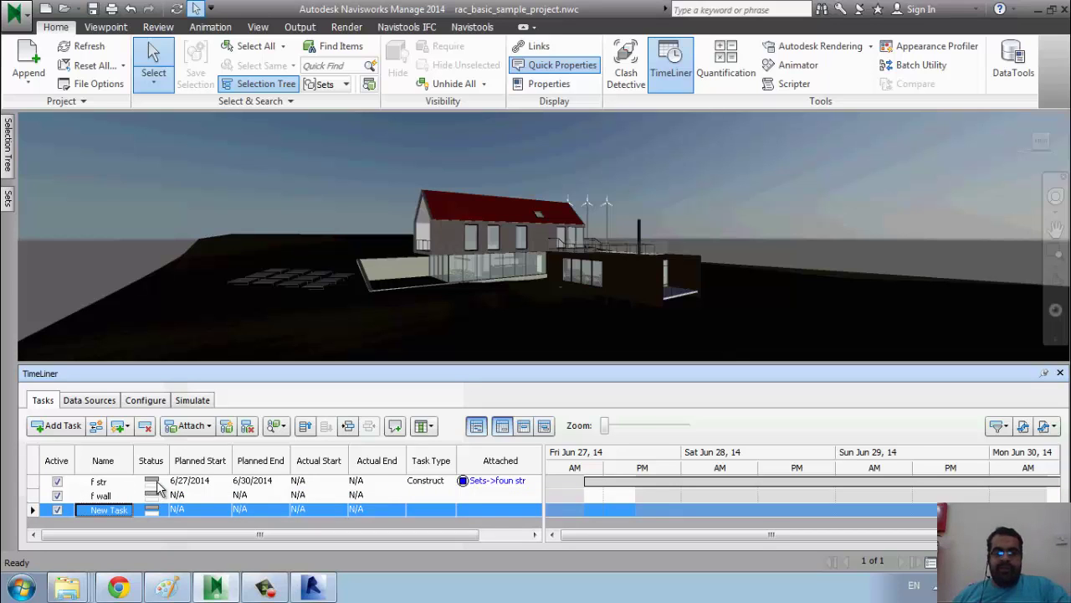
click(134, 496)
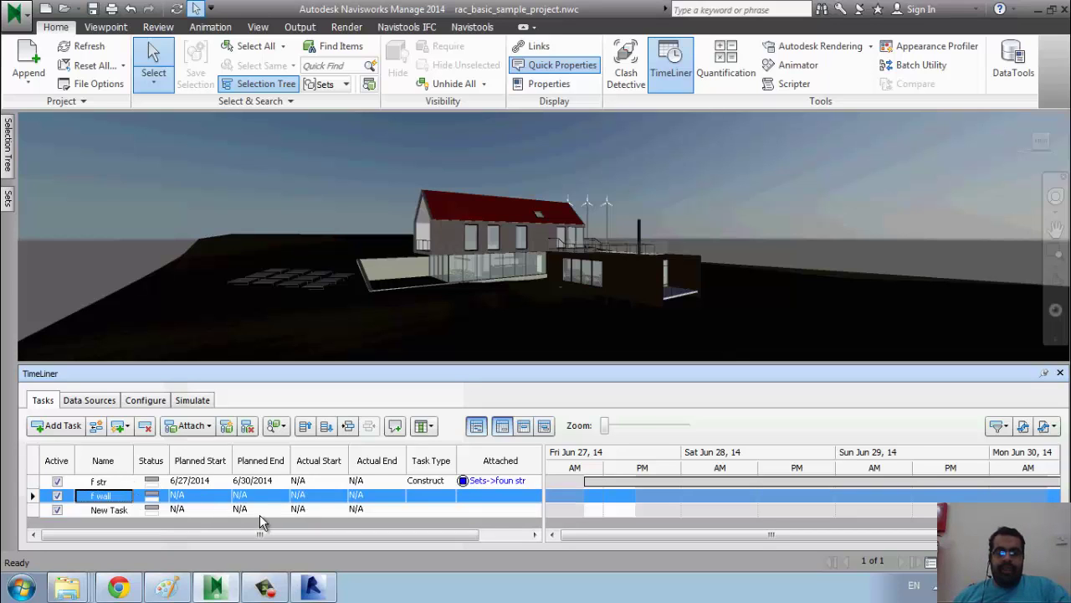
click(219, 496)
click(224, 496)
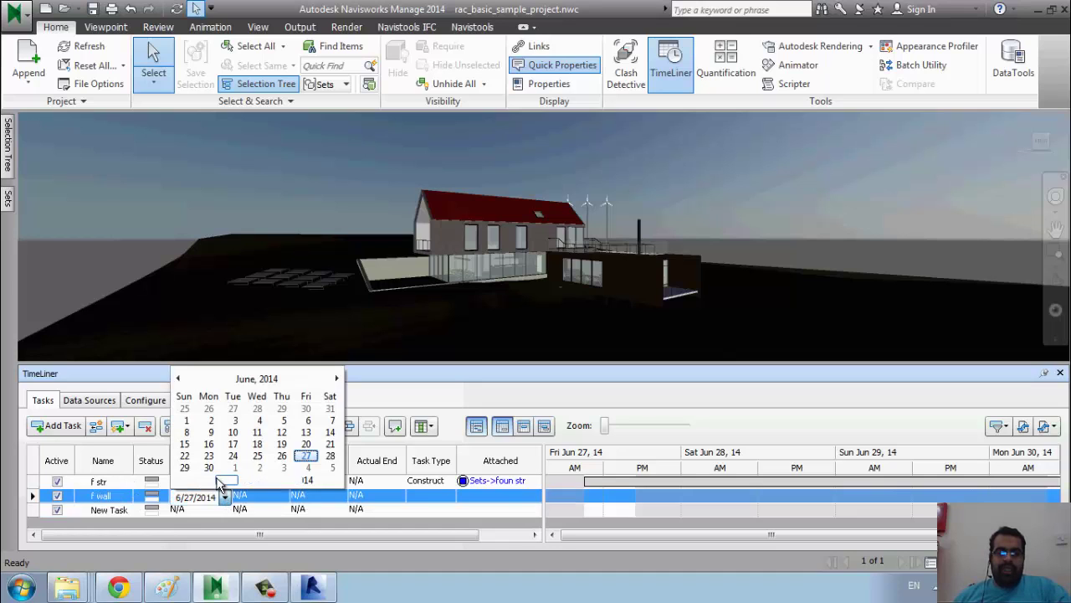
click(208, 467)
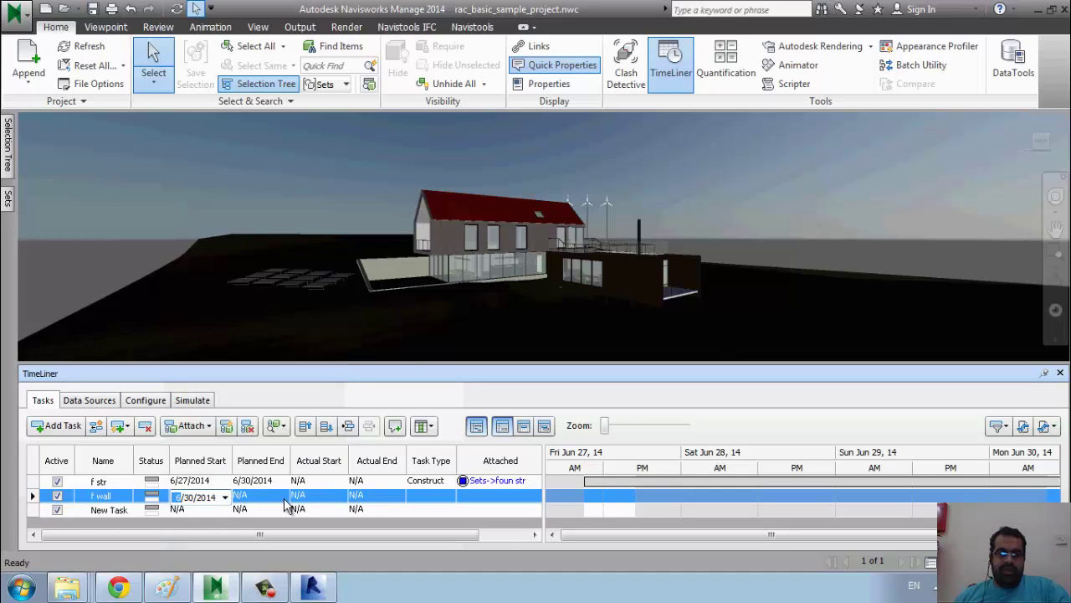
click(284, 506)
click(284, 498)
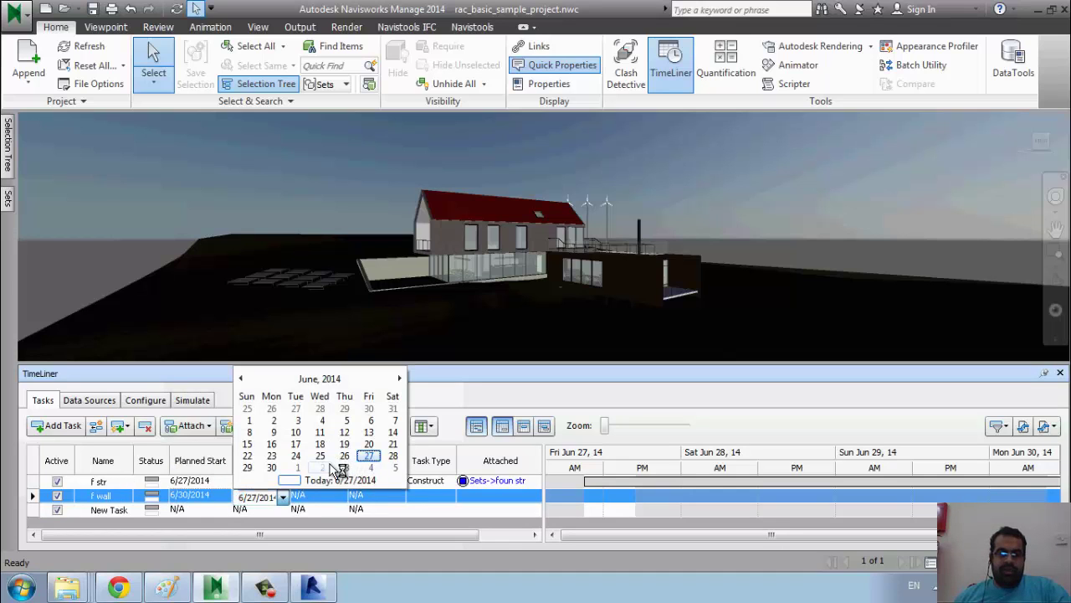
click(333, 465)
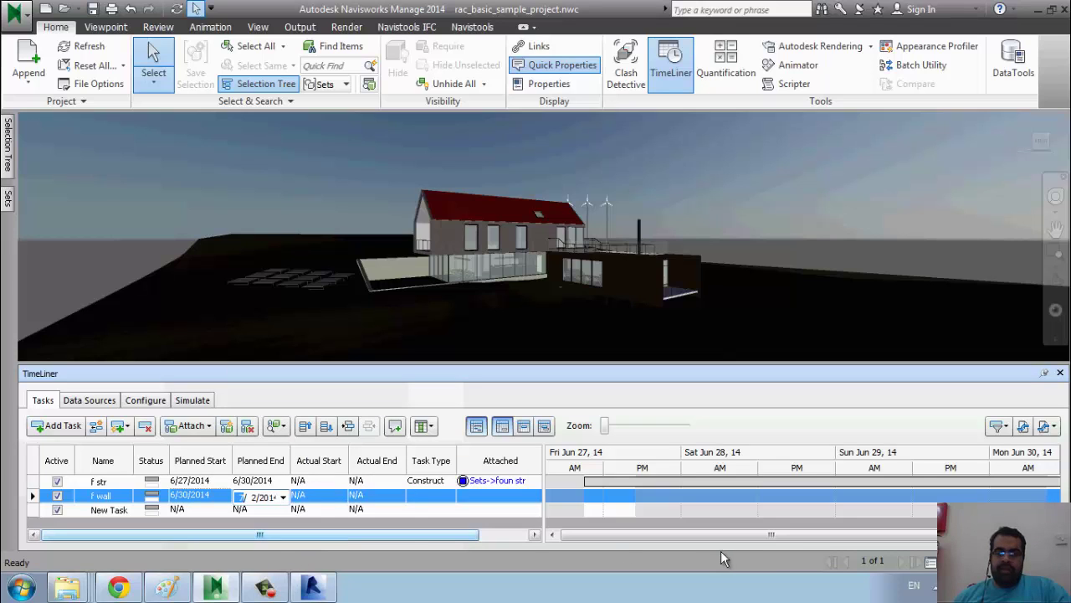
click(494, 510)
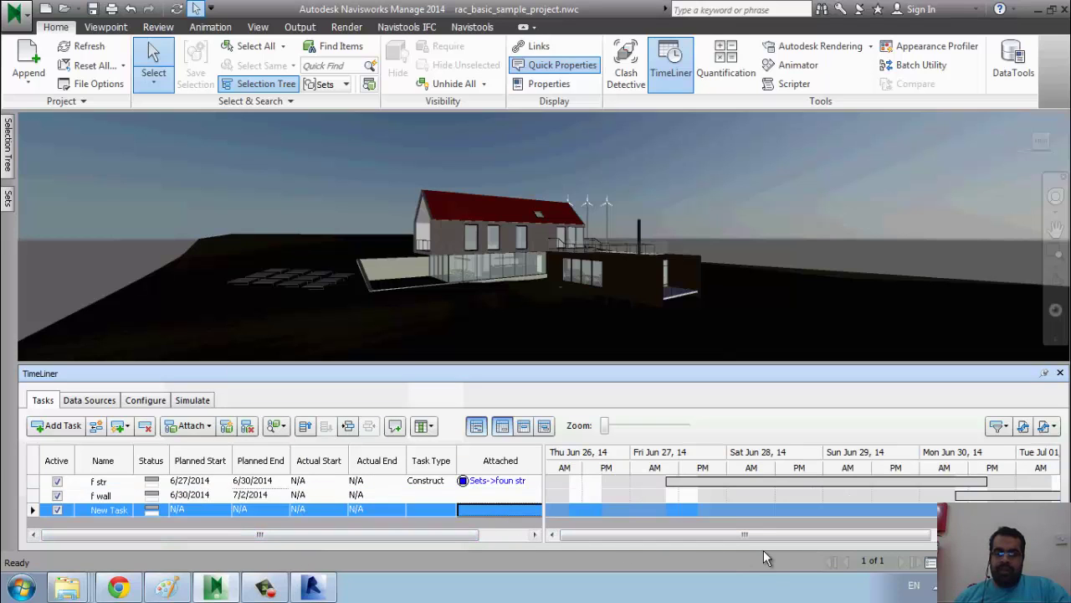
drag(773, 536, 798, 536)
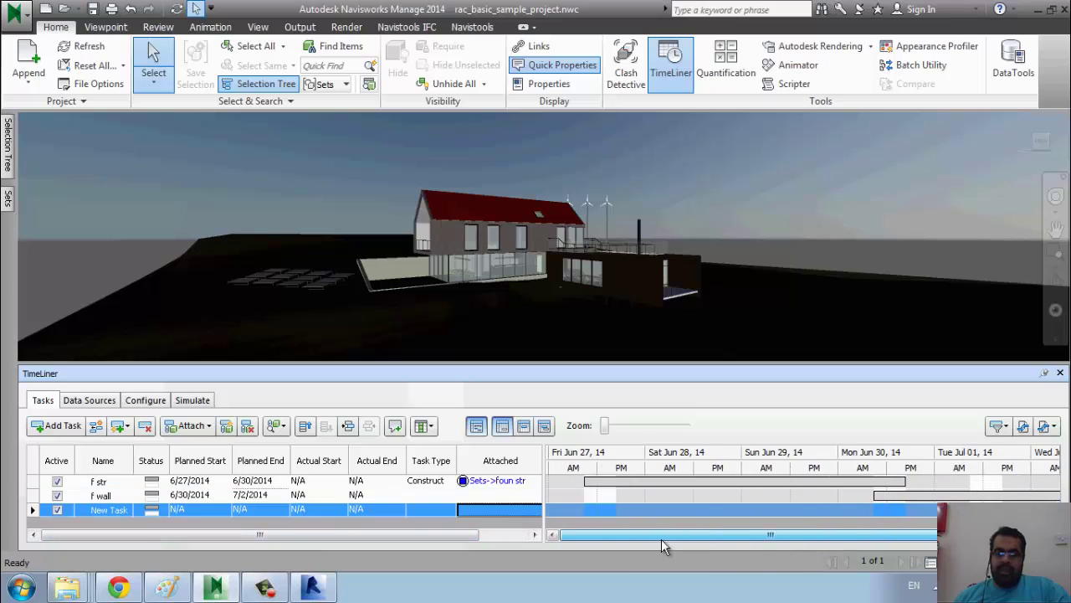
Set the f wall Task Type to Construct and bring up its row options.
click(442, 498)
click(443, 497)
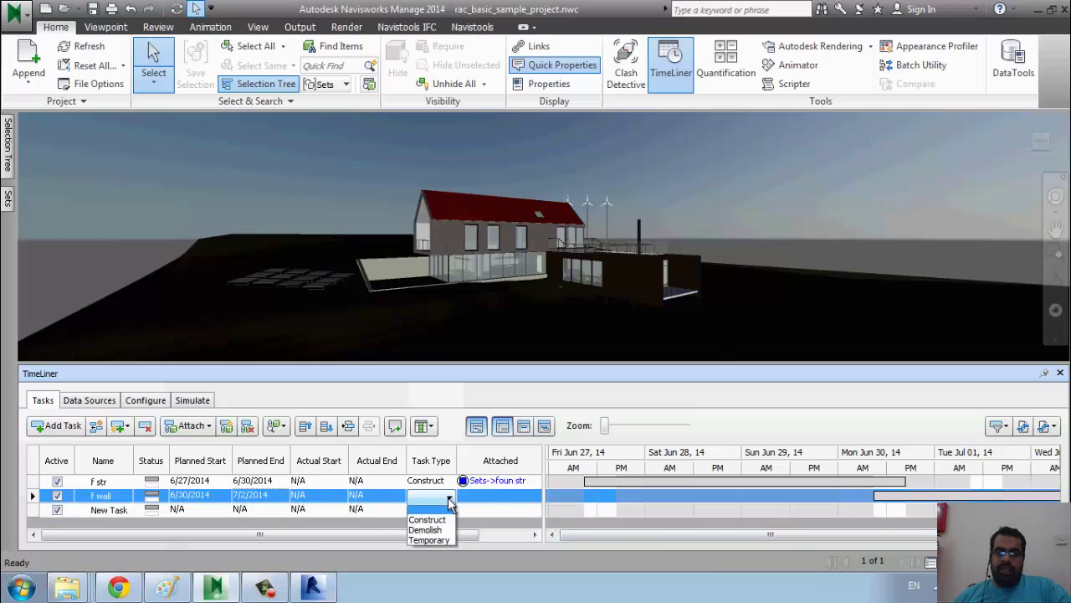
click(446, 522)
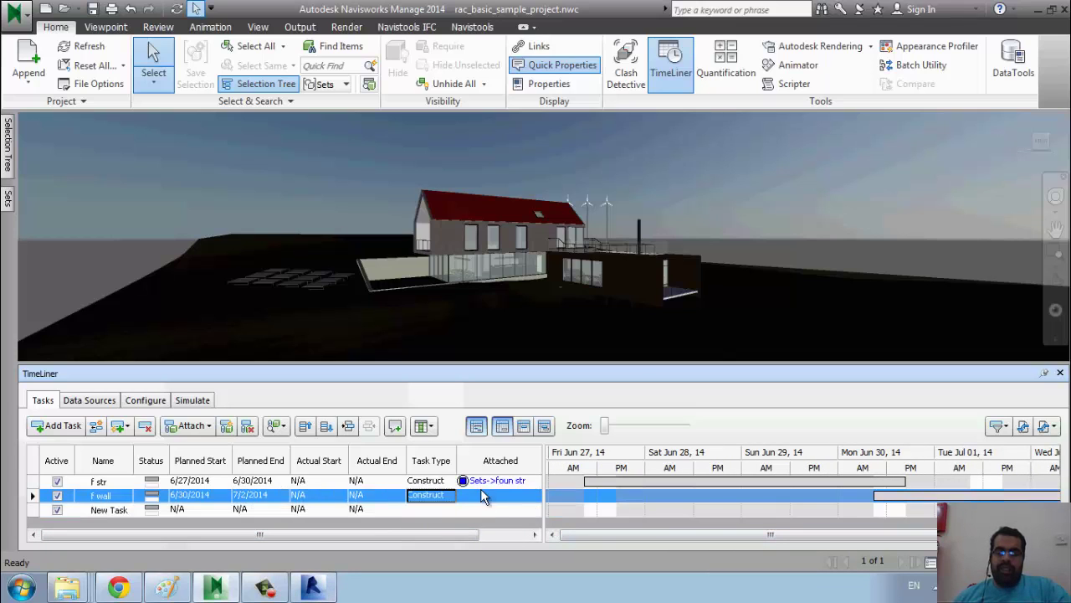
right_click(484, 500)
mouse_move(566, 391)
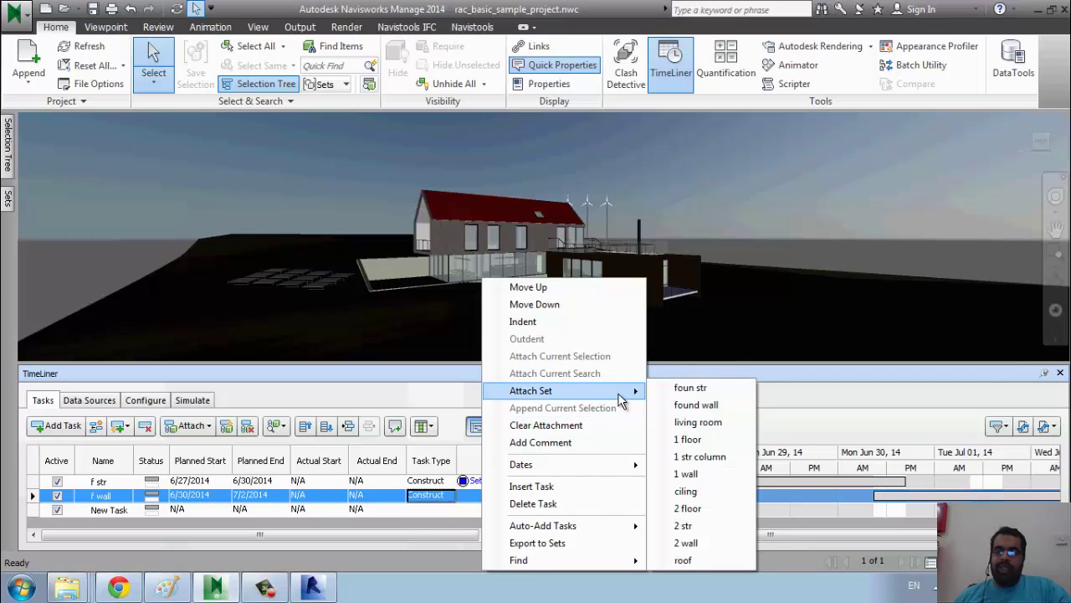
Attach the found wall set to f wall and show the Data Sources tab.
click(709, 405)
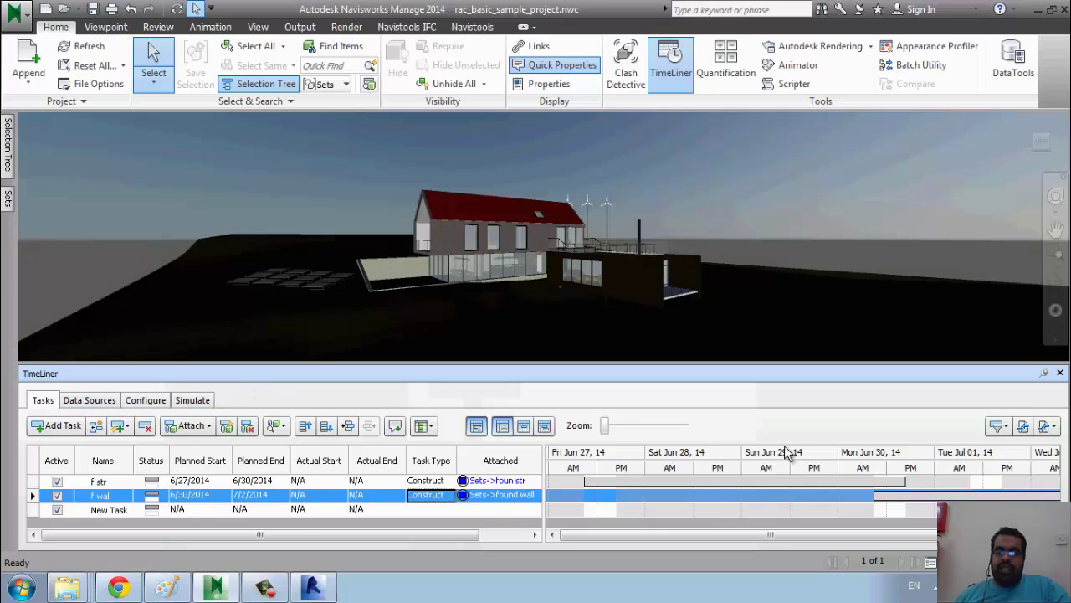
click(86, 400)
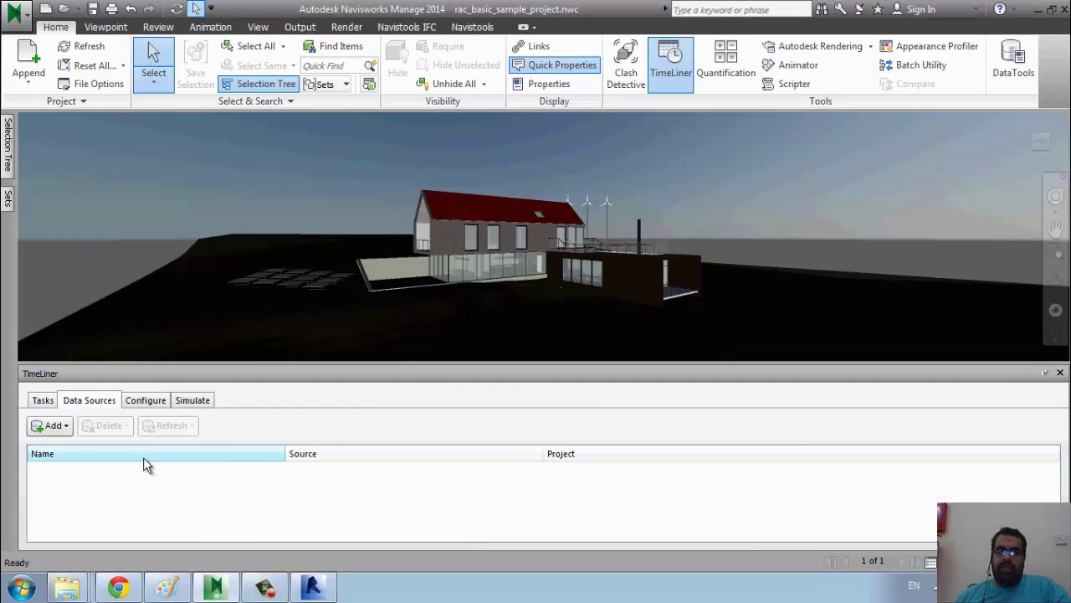
In Configure, change the Construct task's Start Appearance from green to Yellow.
click(151, 403)
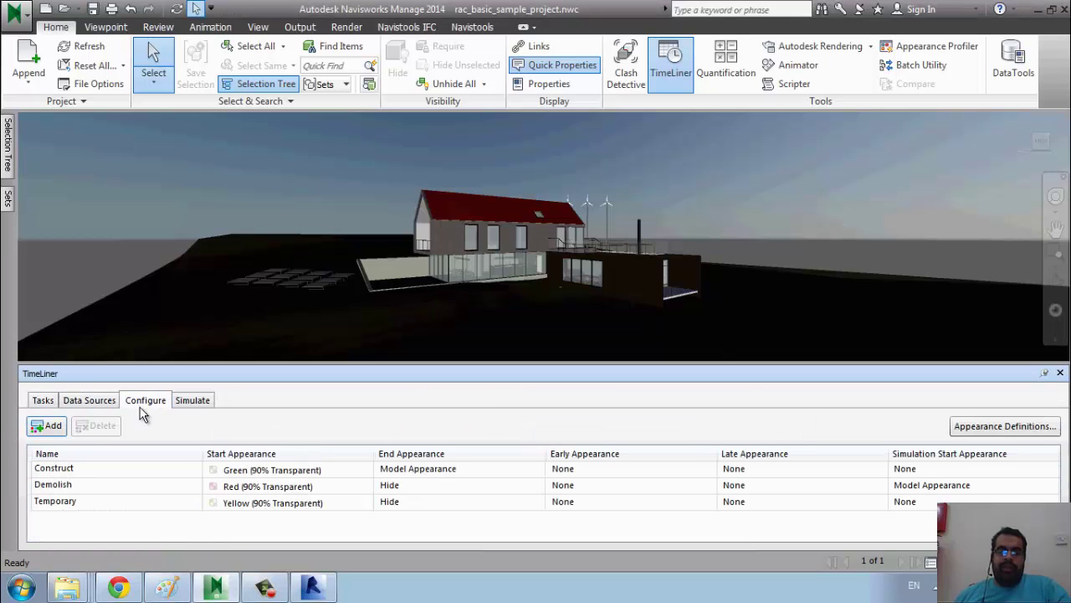
click(111, 472)
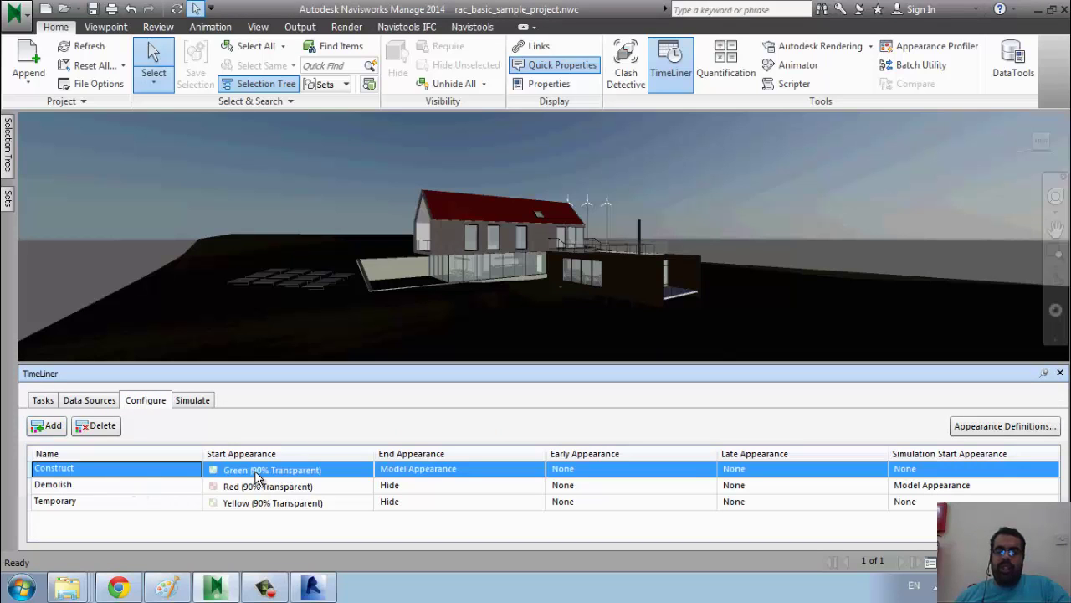
click(358, 470)
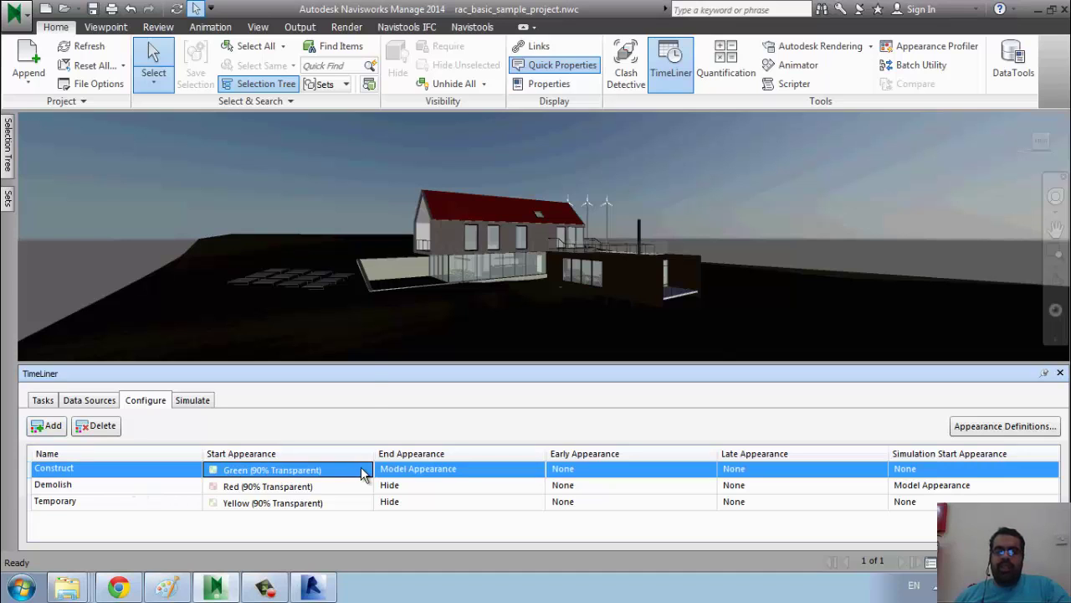
click(362, 471)
click(318, 417)
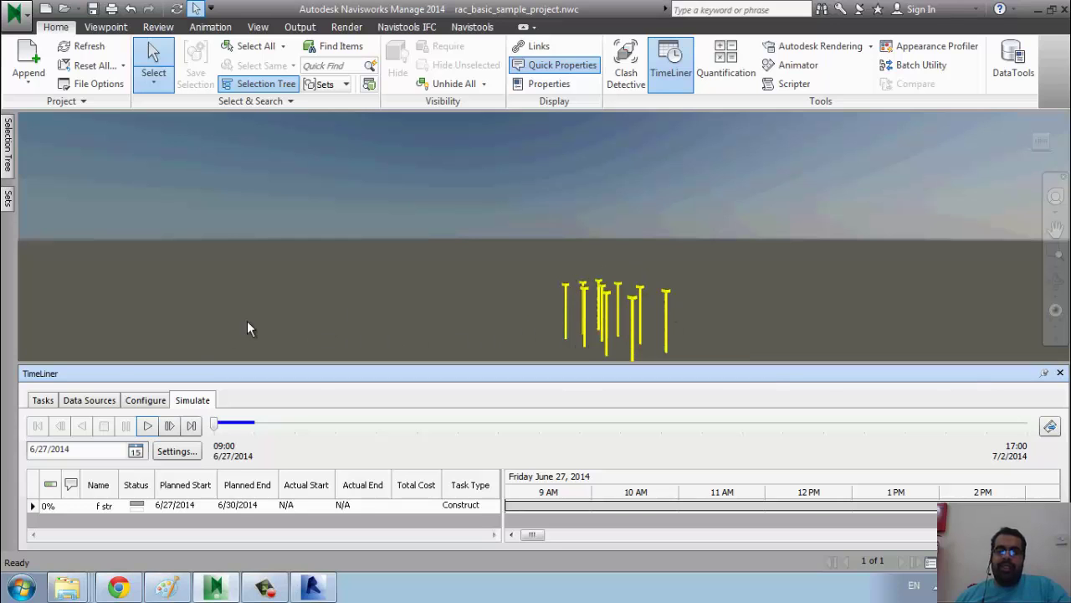
click(44, 399)
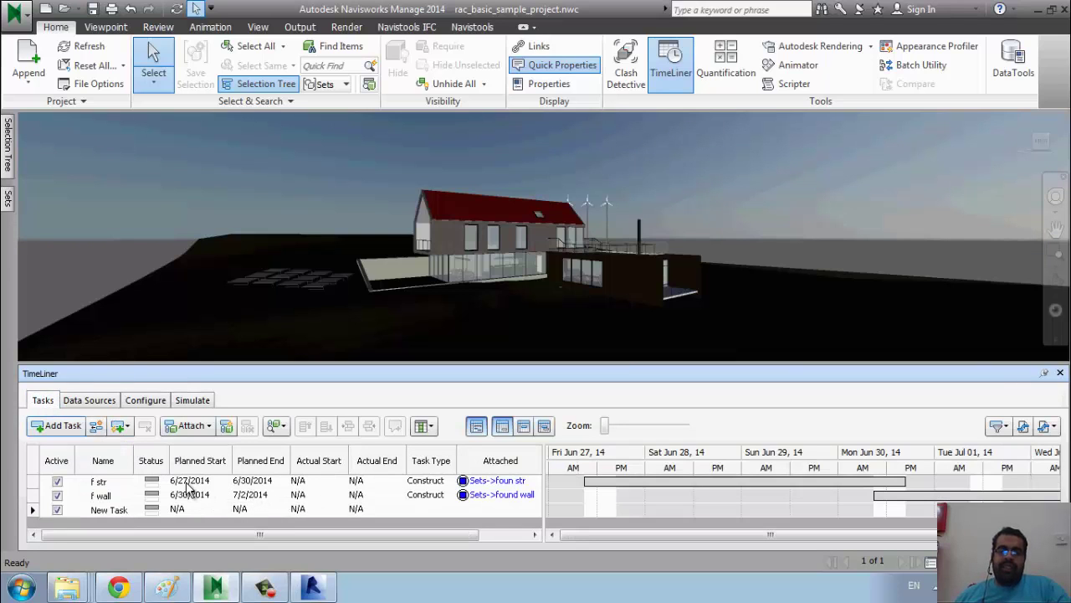
click(197, 400)
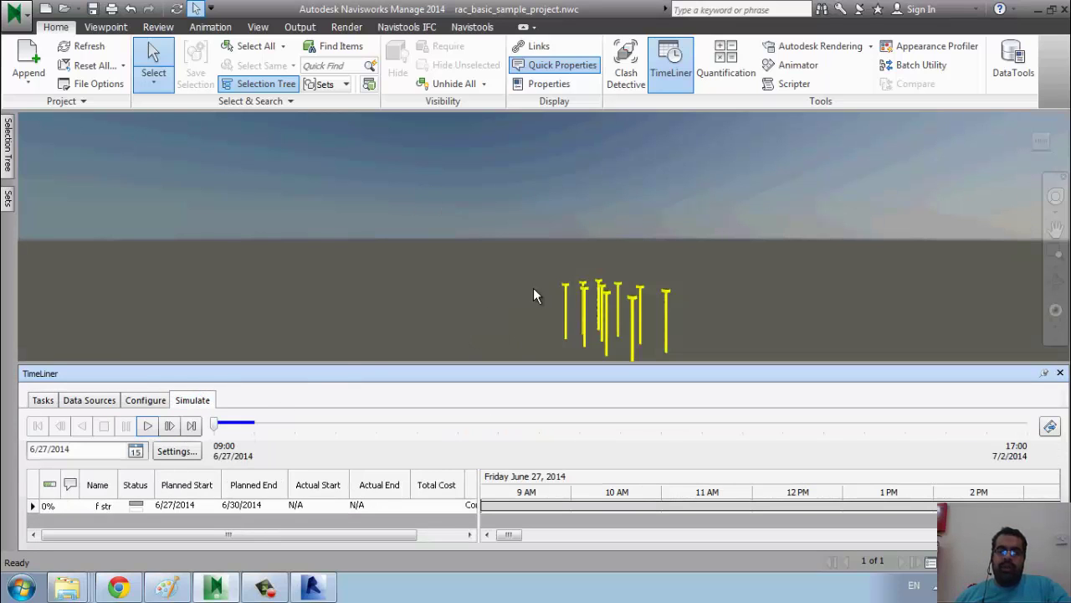
middle_drag(633, 290, 496, 358)
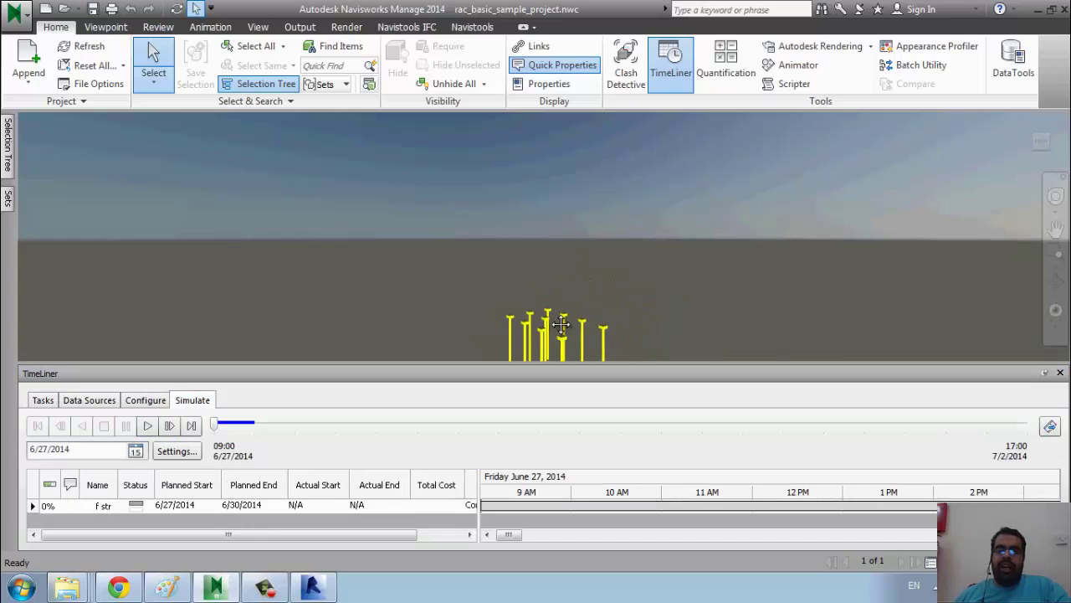
In simulation Settings, override the start date to 6/26/2014 and apply.
click(176, 452)
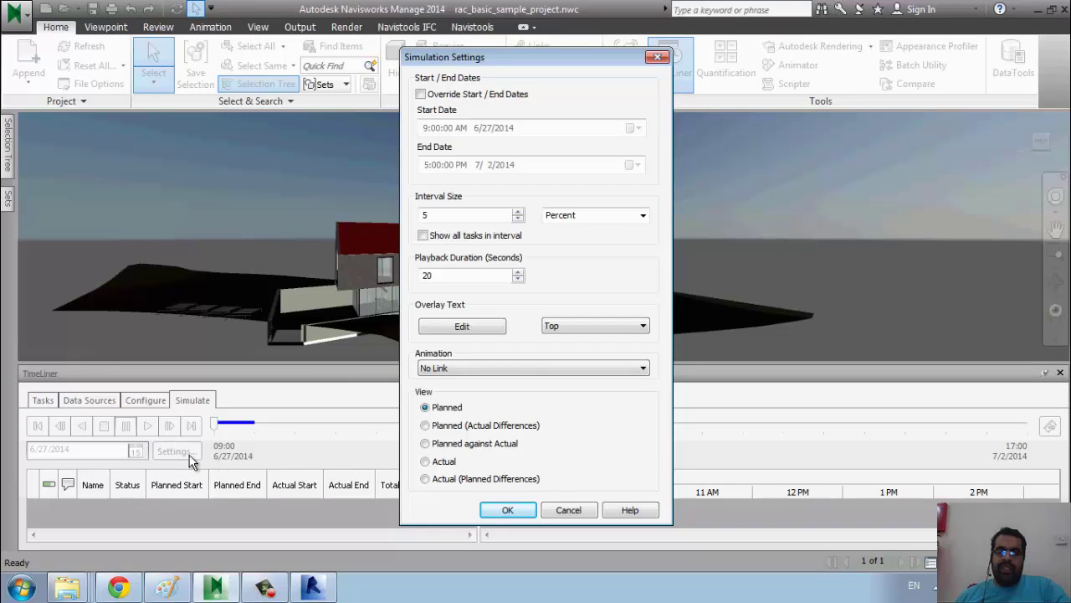
click(476, 94)
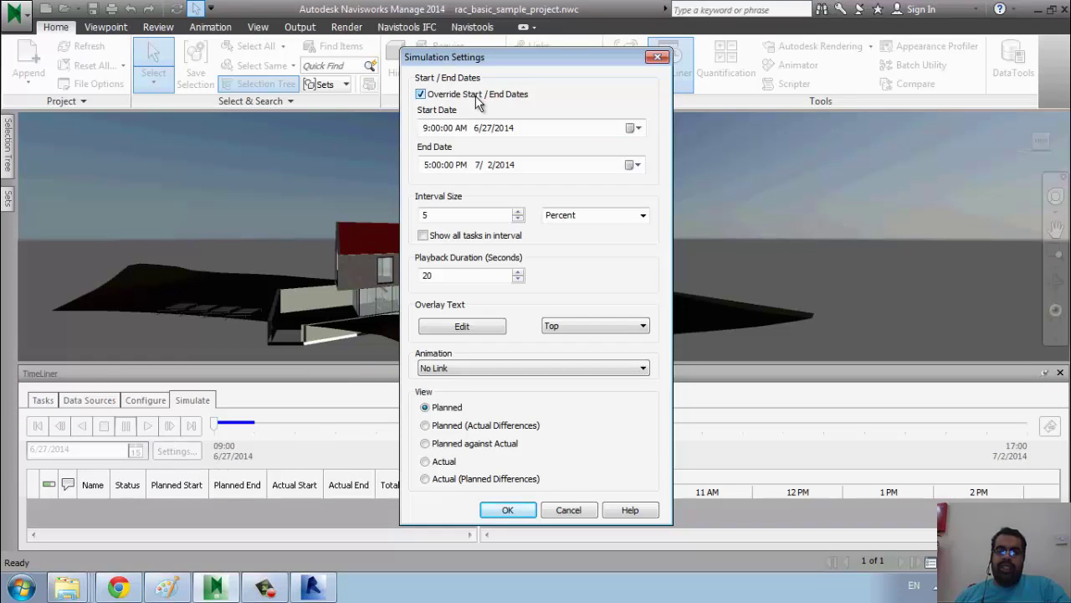
click(637, 128)
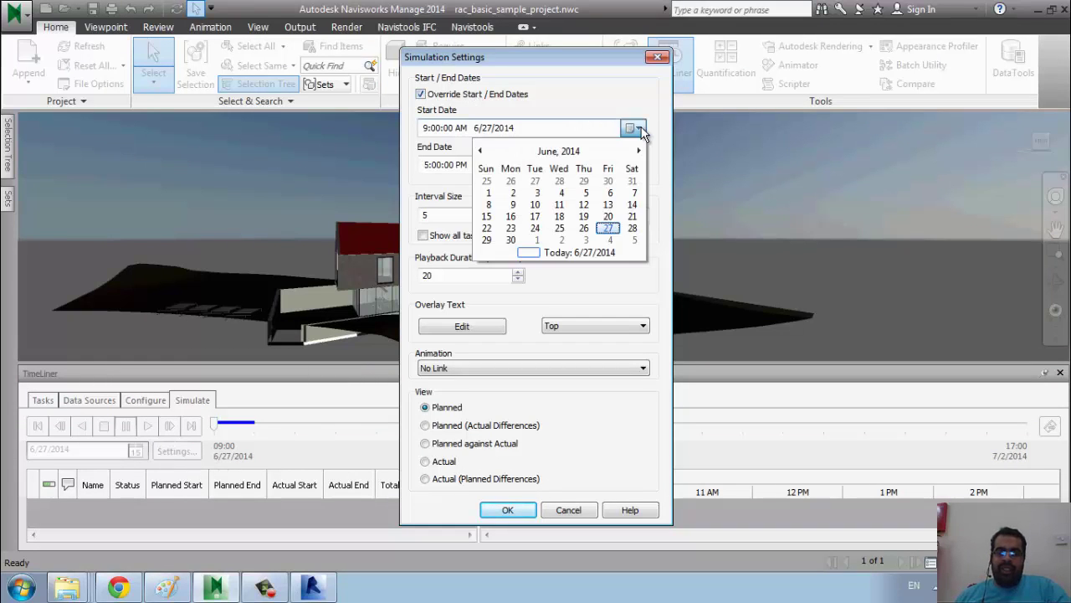
click(583, 229)
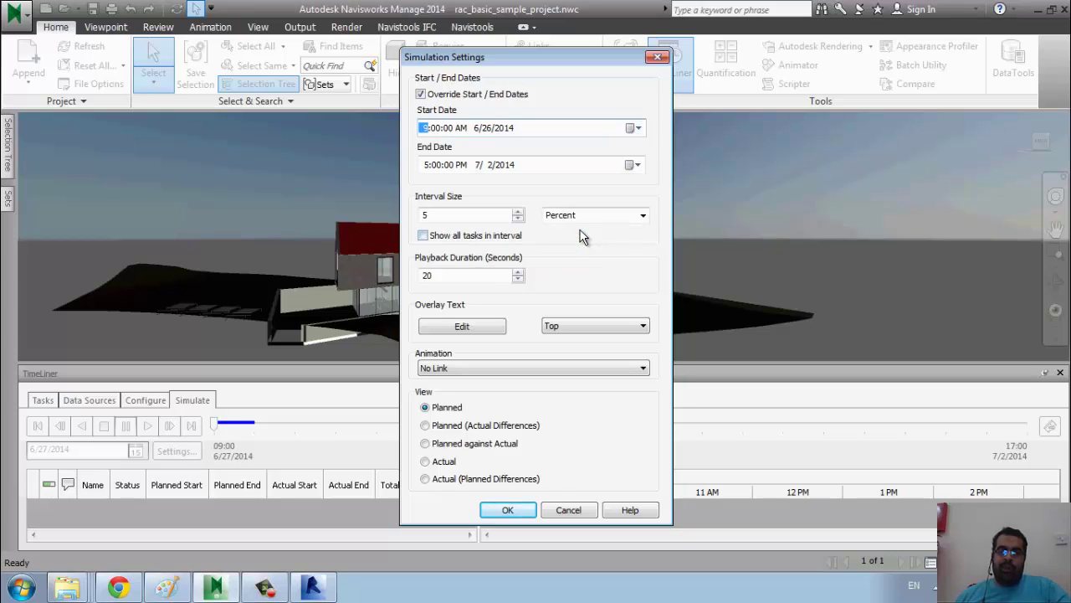
click(508, 510)
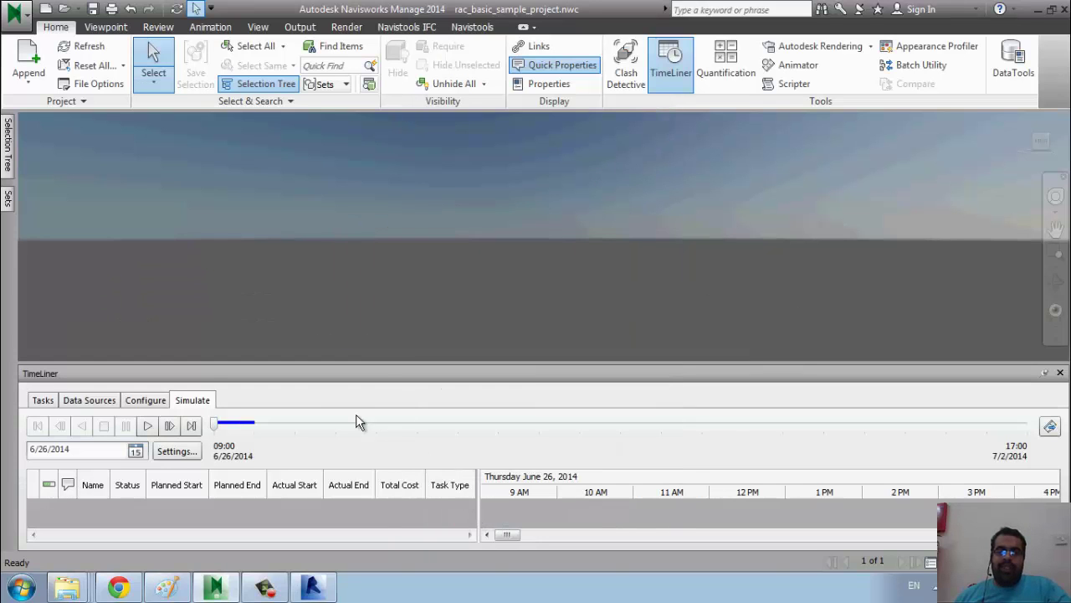
Play the simulation through 7/2/2014, panning to keep the piles visible, then go back to Tasks.
click(148, 426)
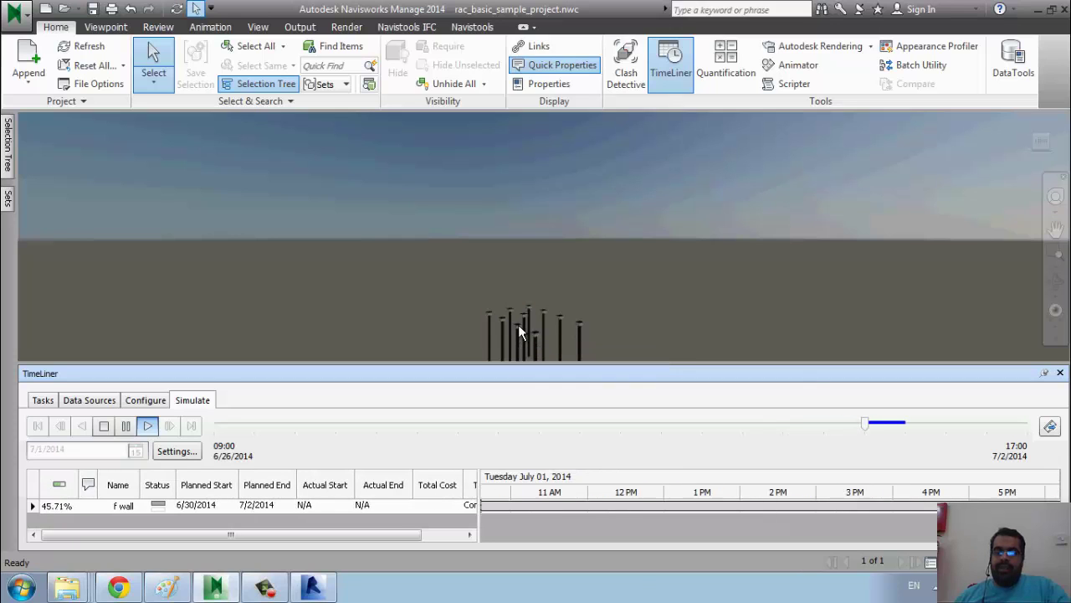
middle_drag(648, 314, 655, 259)
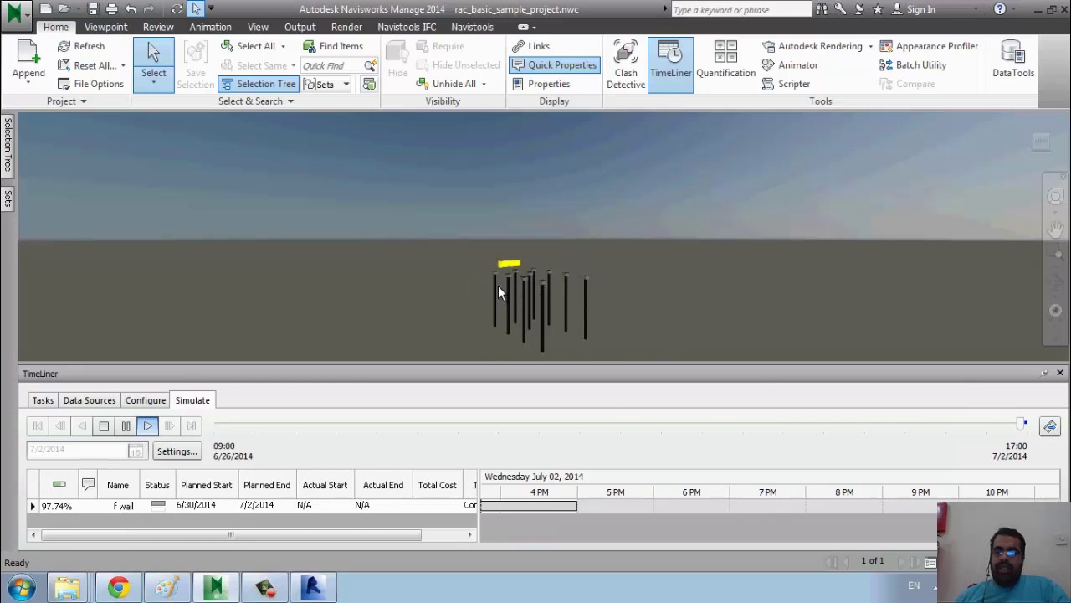
click(44, 400)
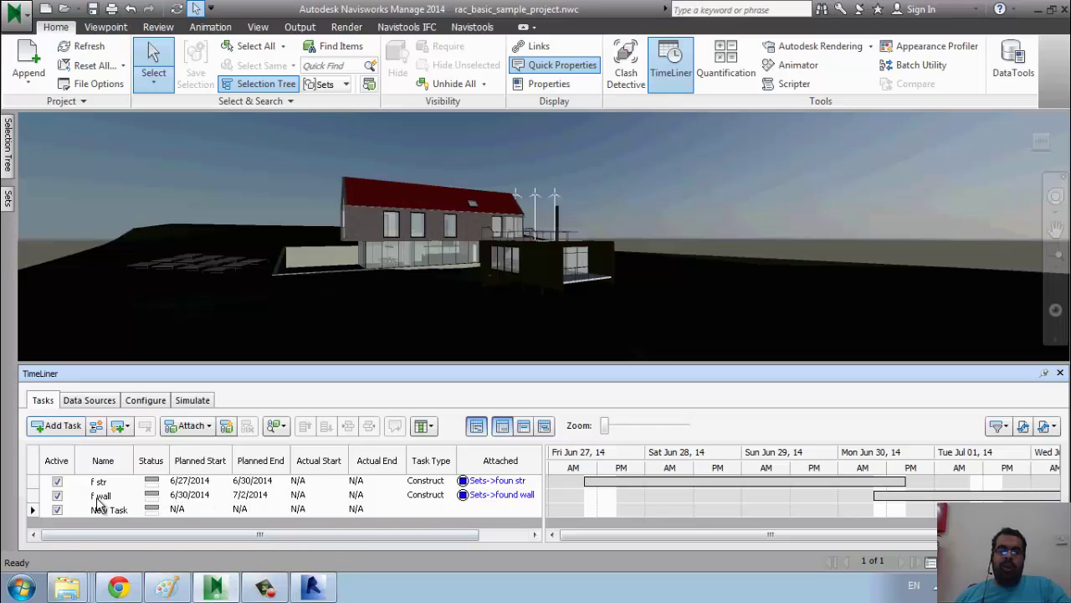
Rename the third New Task to 'l room'.
click(7, 201)
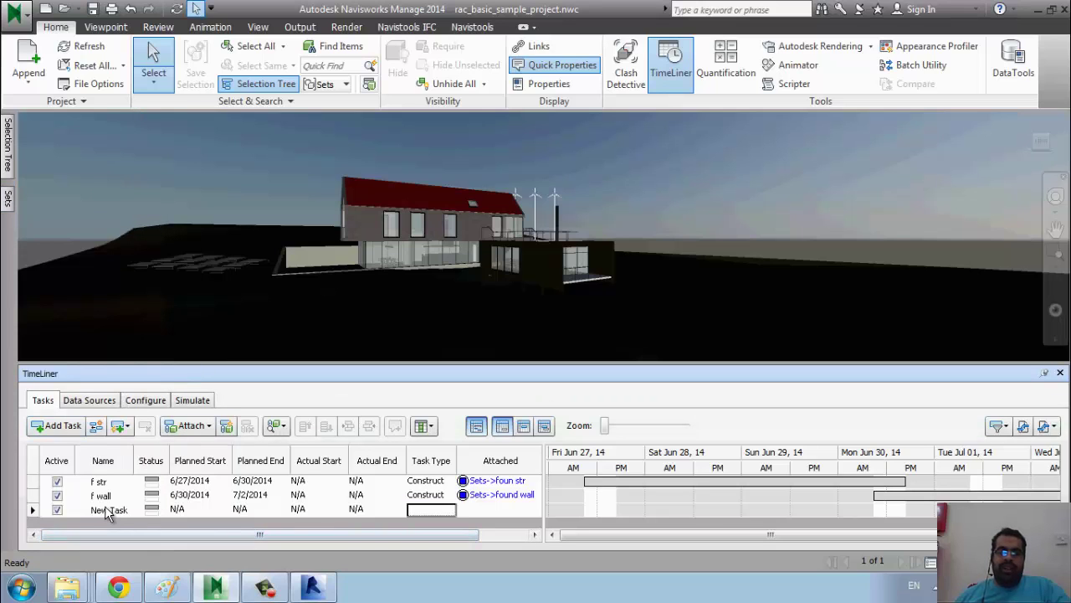
double_click(105, 510)
key(BackSpace)
text(f room)
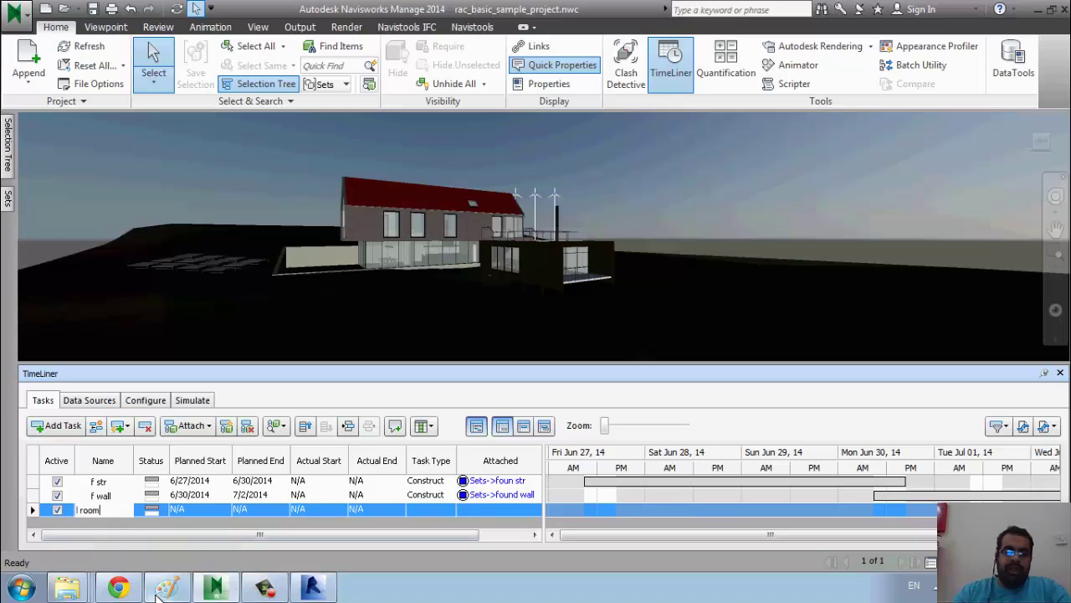
key(Return)
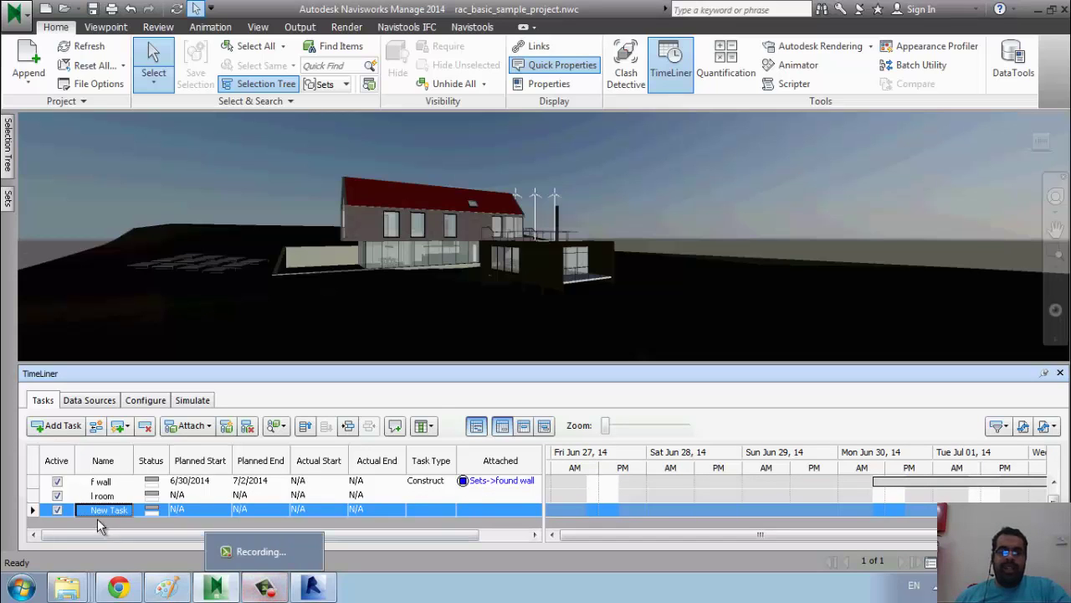
click(92, 496)
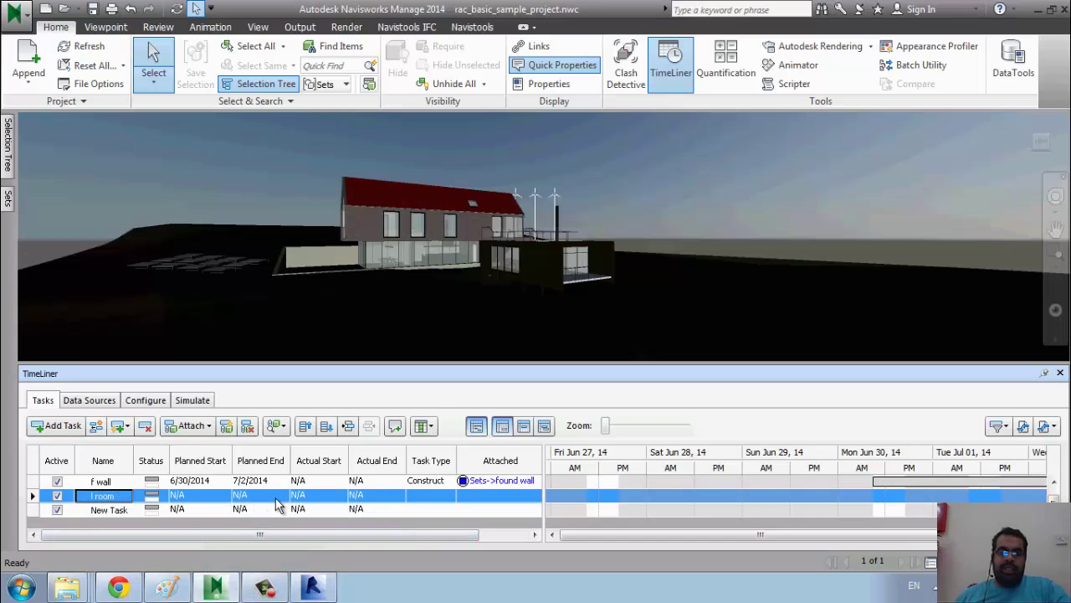
Plan the l room task from 7/3/2014 to 7/5/2014.
click(227, 499)
click(225, 497)
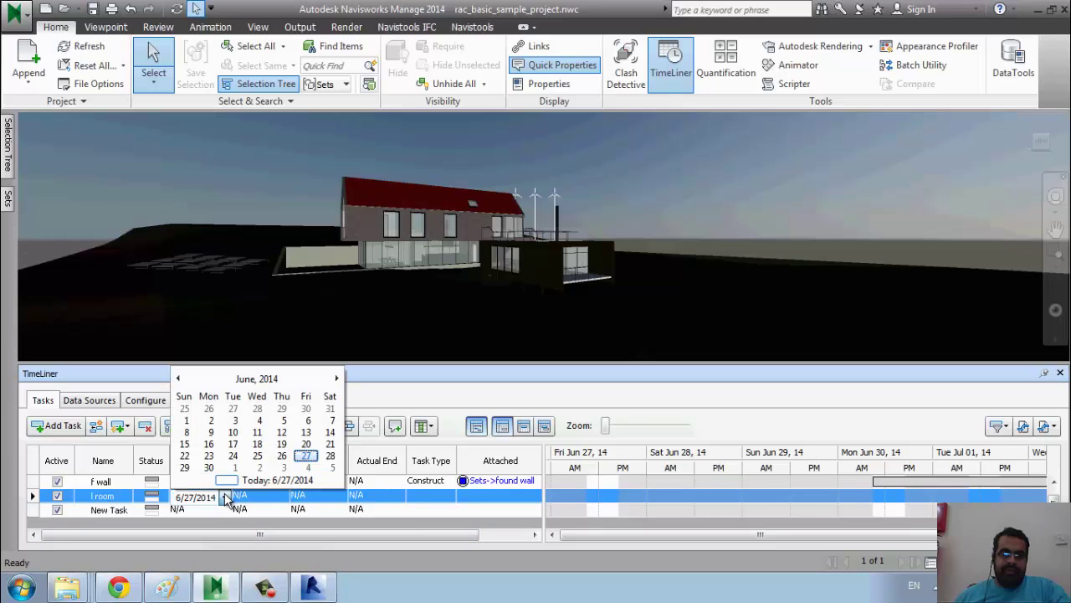
click(283, 468)
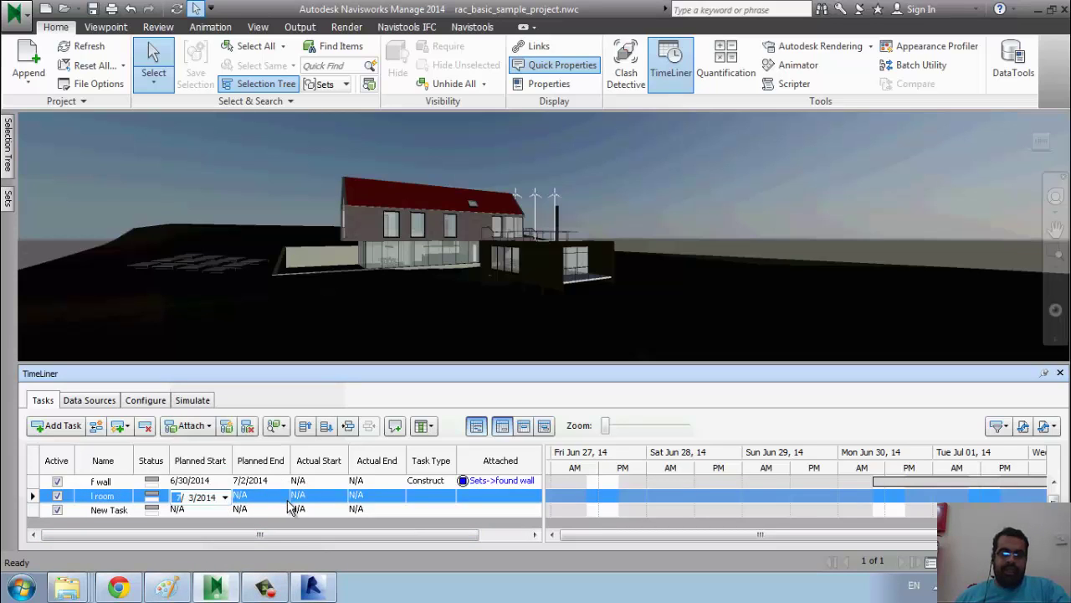
click(287, 499)
click(283, 497)
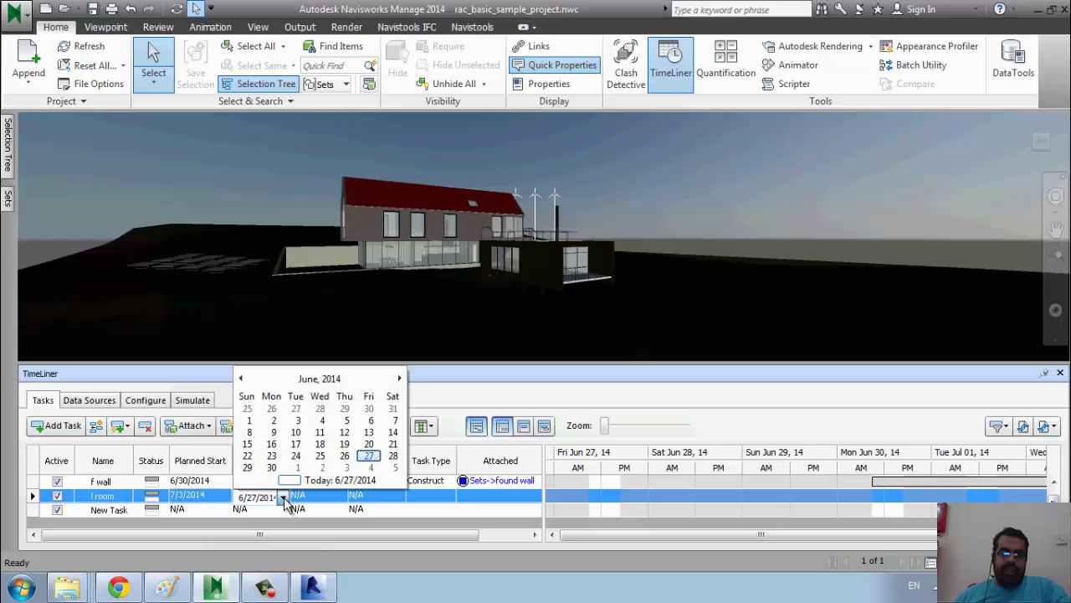
click(392, 467)
click(242, 536)
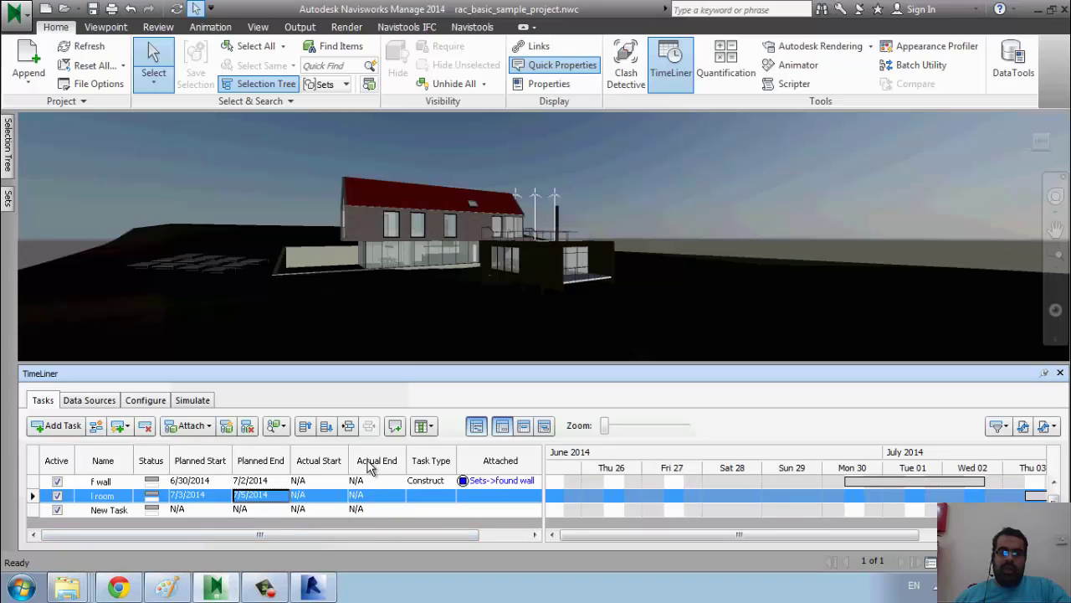
Make l room a Construct task and attach the living room set to it.
click(450, 500)
click(449, 501)
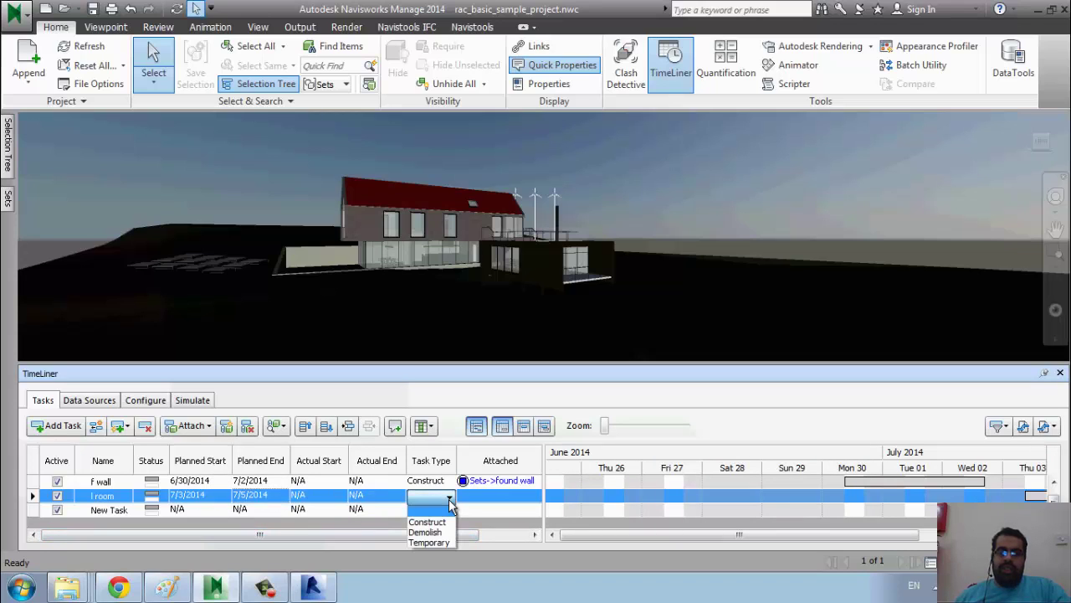
click(445, 519)
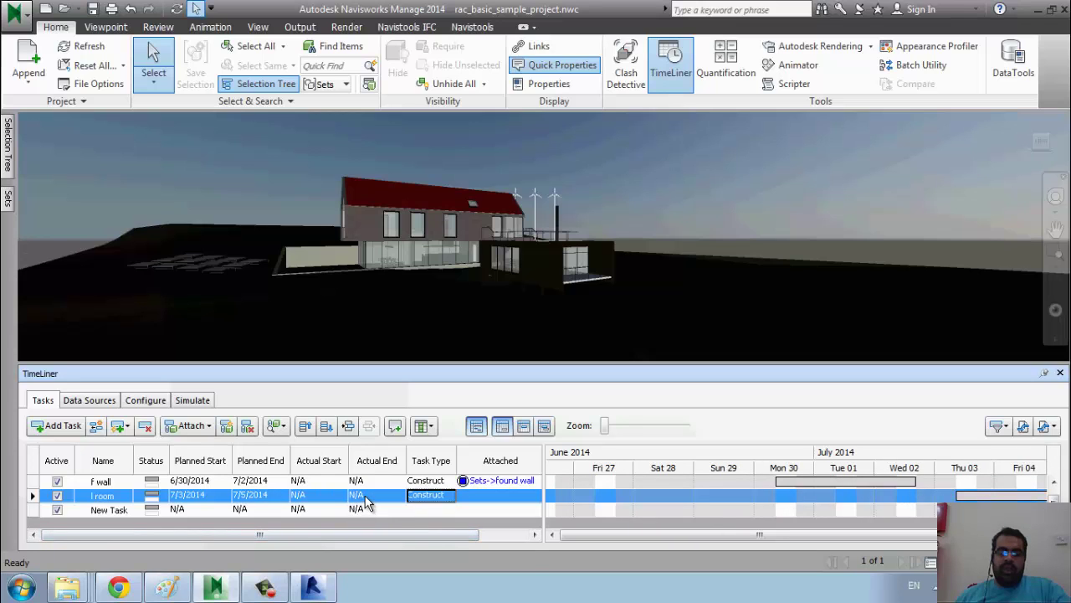
right_click(368, 496)
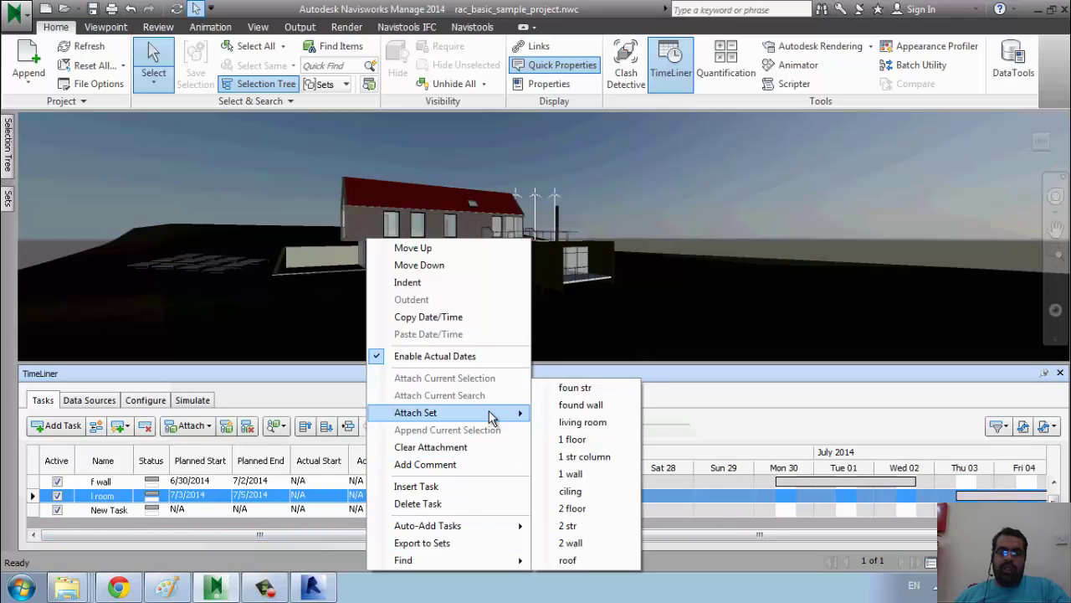
mouse_move(435, 413)
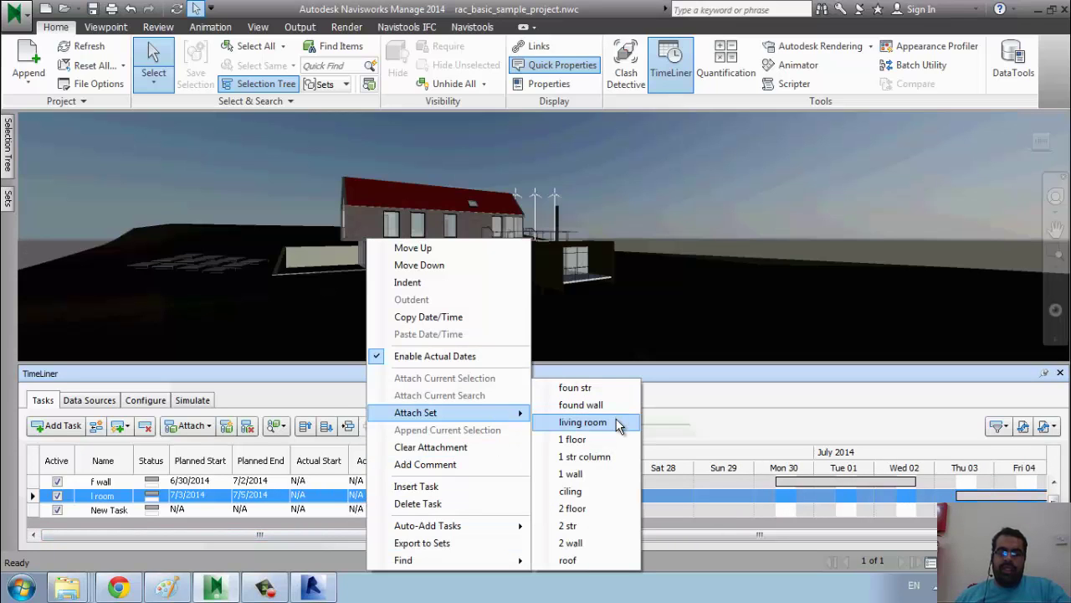
click(618, 425)
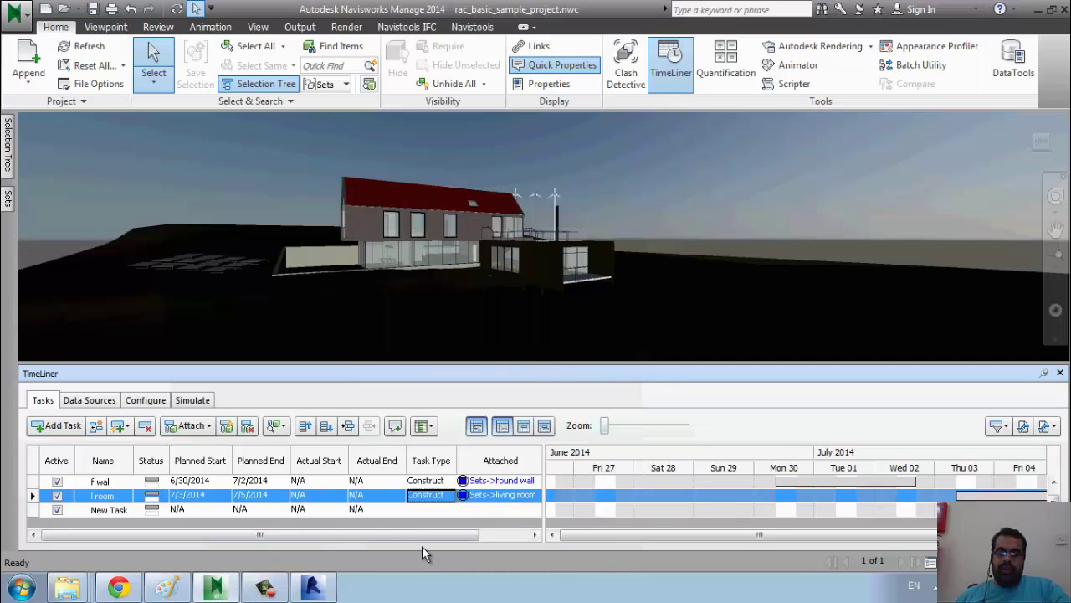
Set the simulation playback duration to 7 seconds and play it through to 7/2/2014.
click(194, 401)
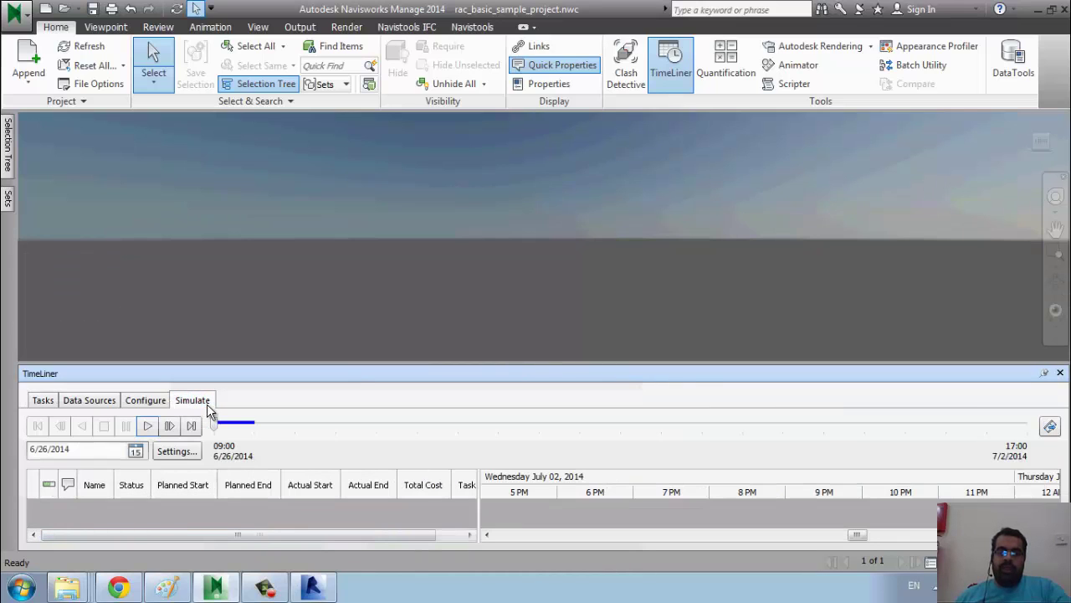
click(174, 452)
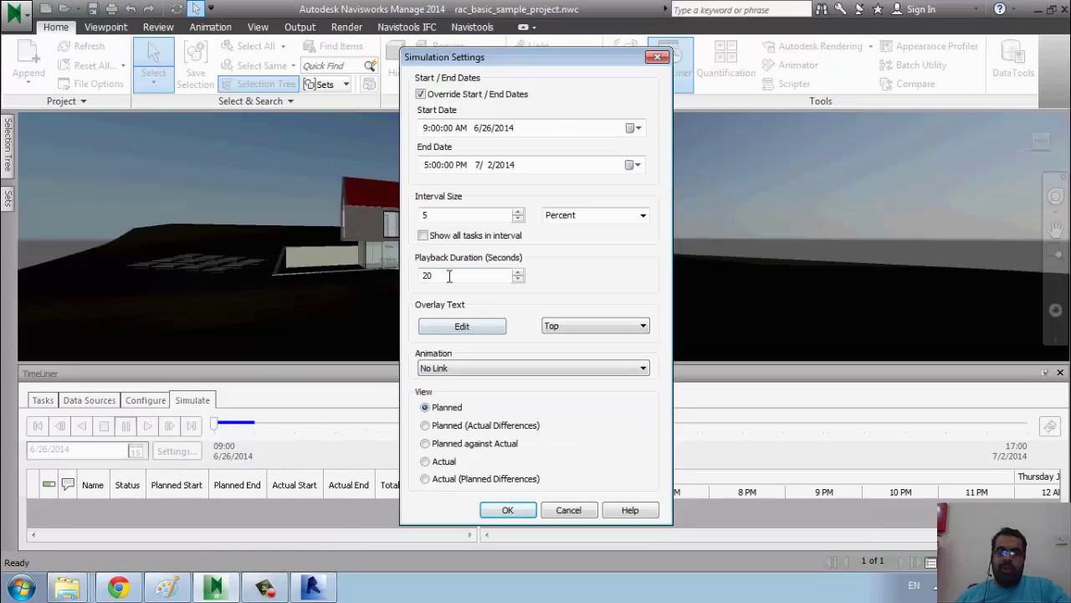
double_click(425, 275)
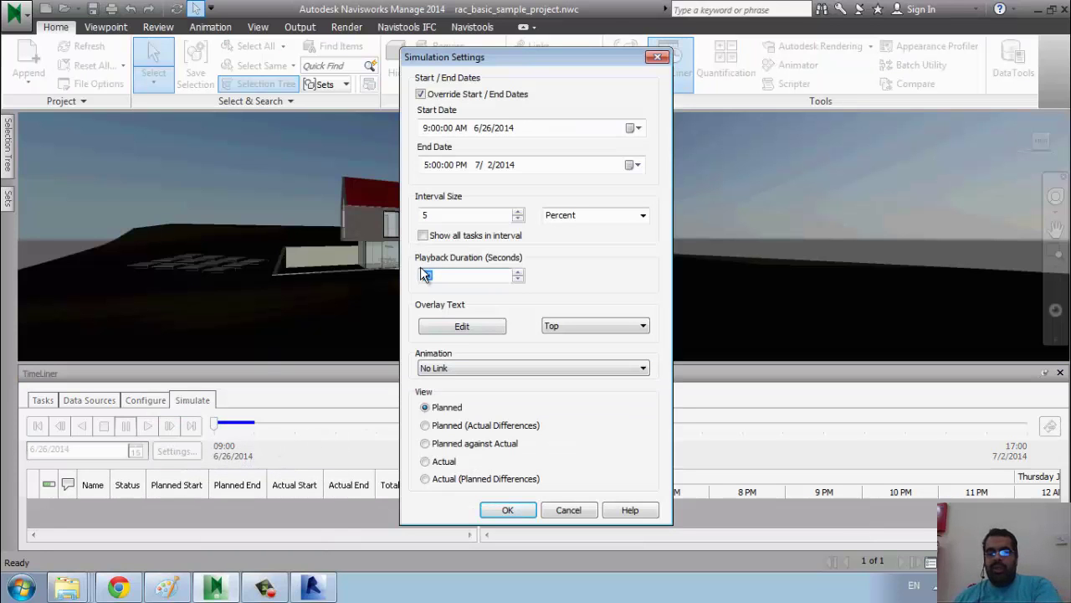
text(7)
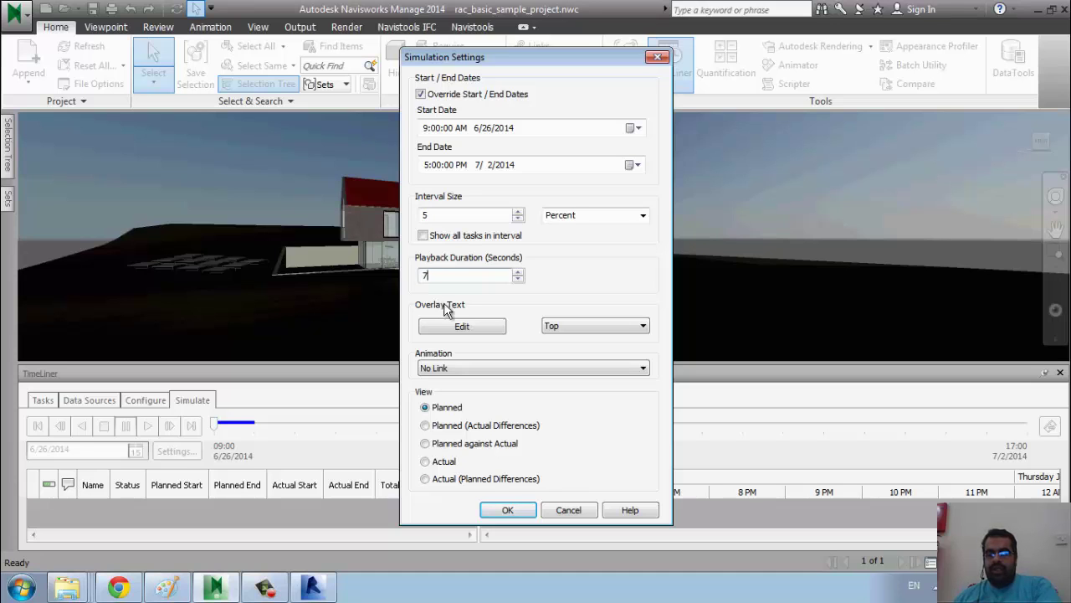
click(508, 511)
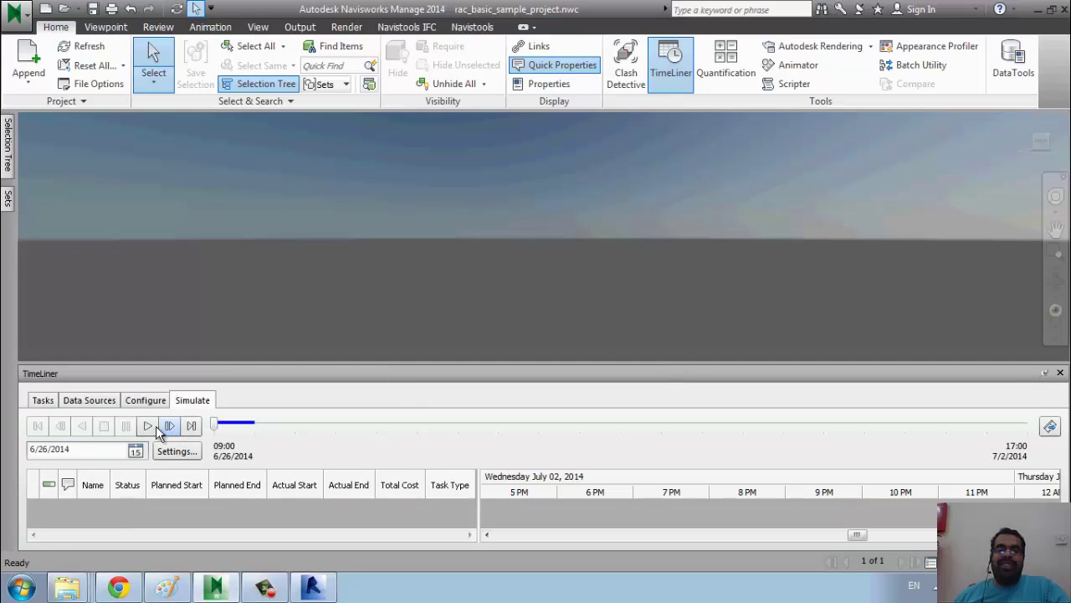
click(147, 427)
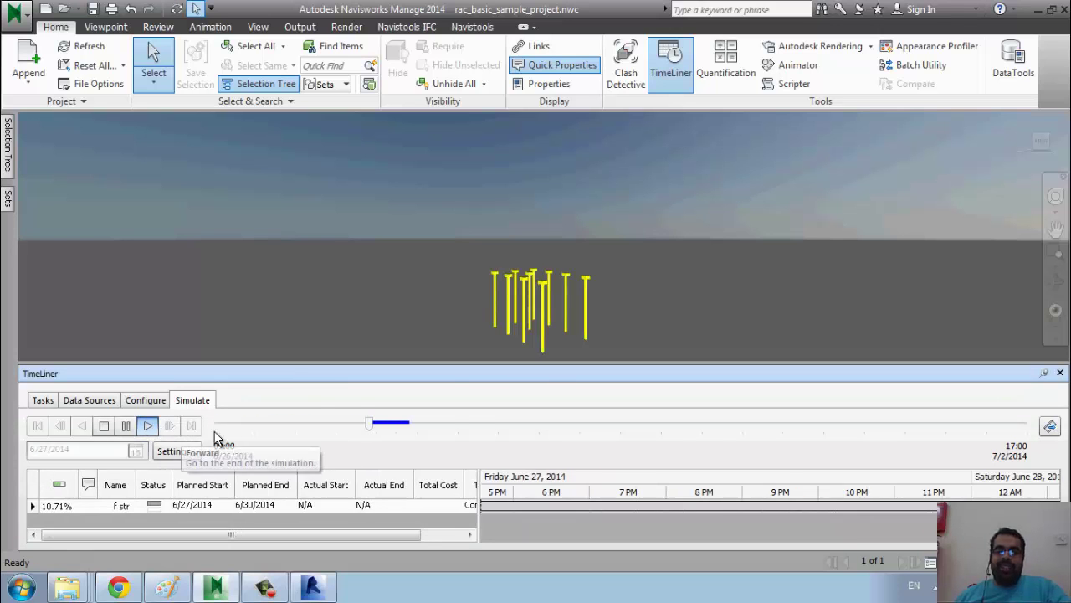
middle_drag(690, 231, 662, 274)
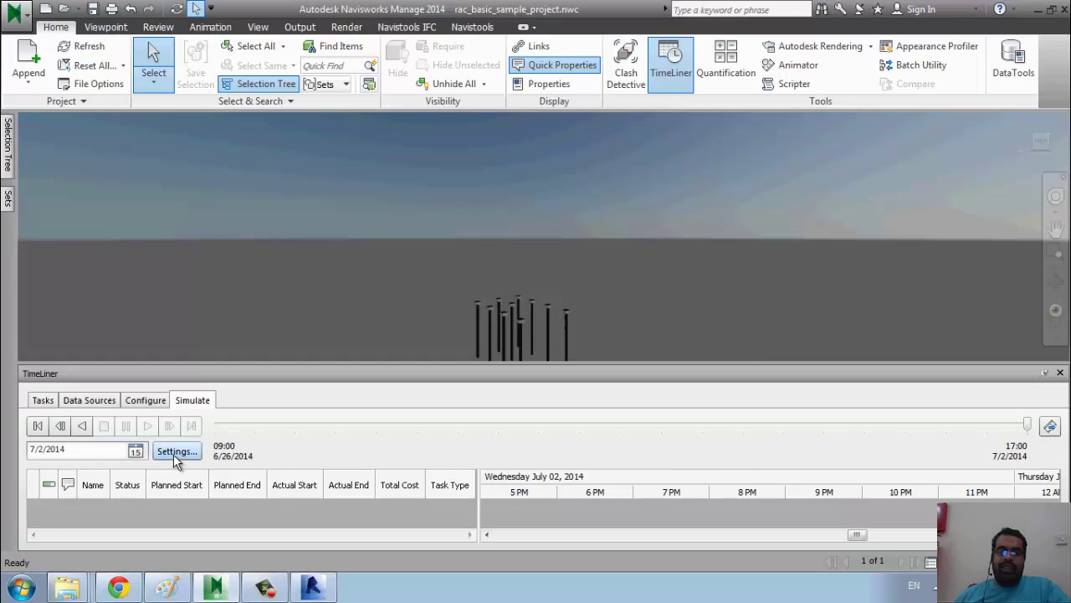
Override the simulation end date to 7/10/2014 and replay it so the living room appears.
click(43, 400)
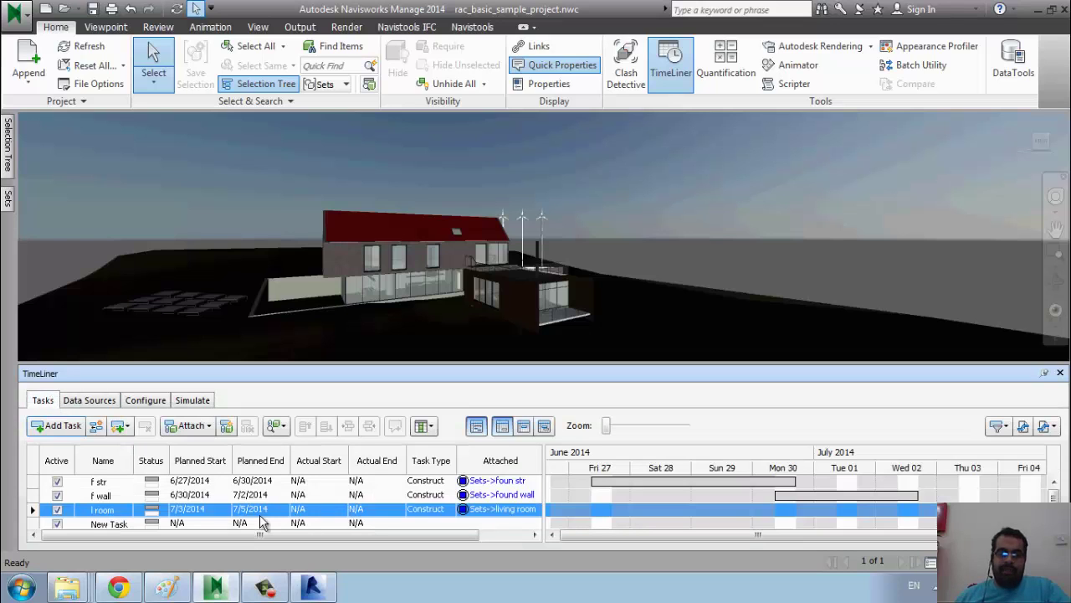
click(192, 400)
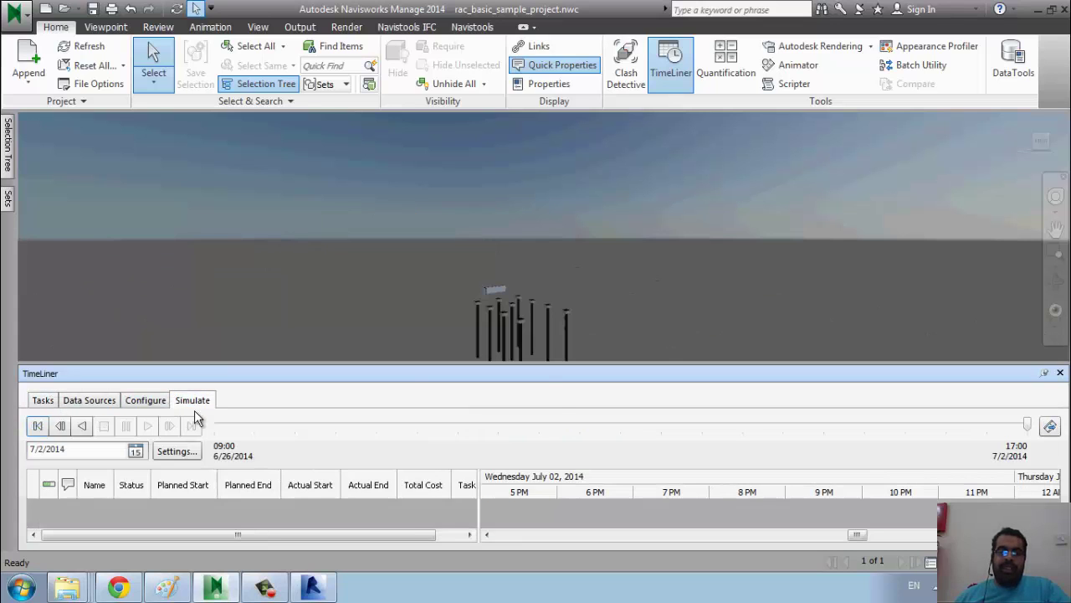
click(175, 451)
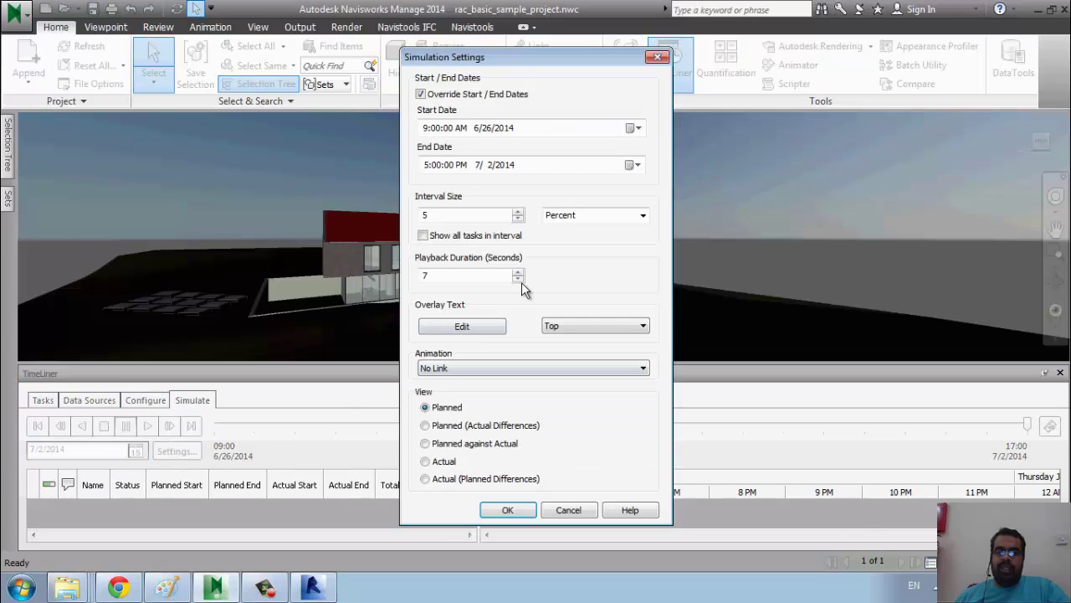
click(632, 166)
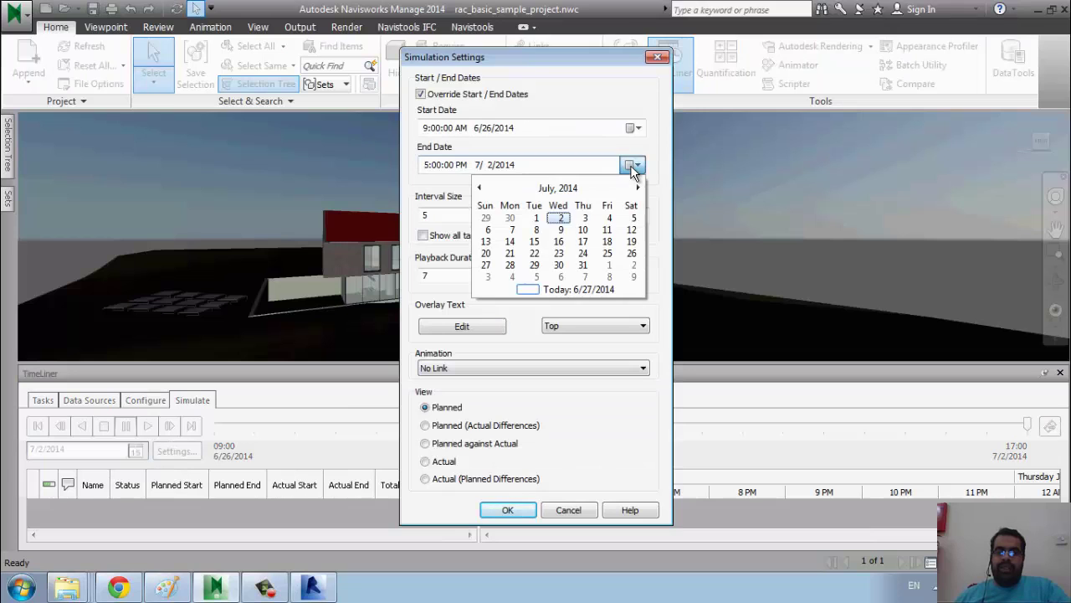
click(583, 230)
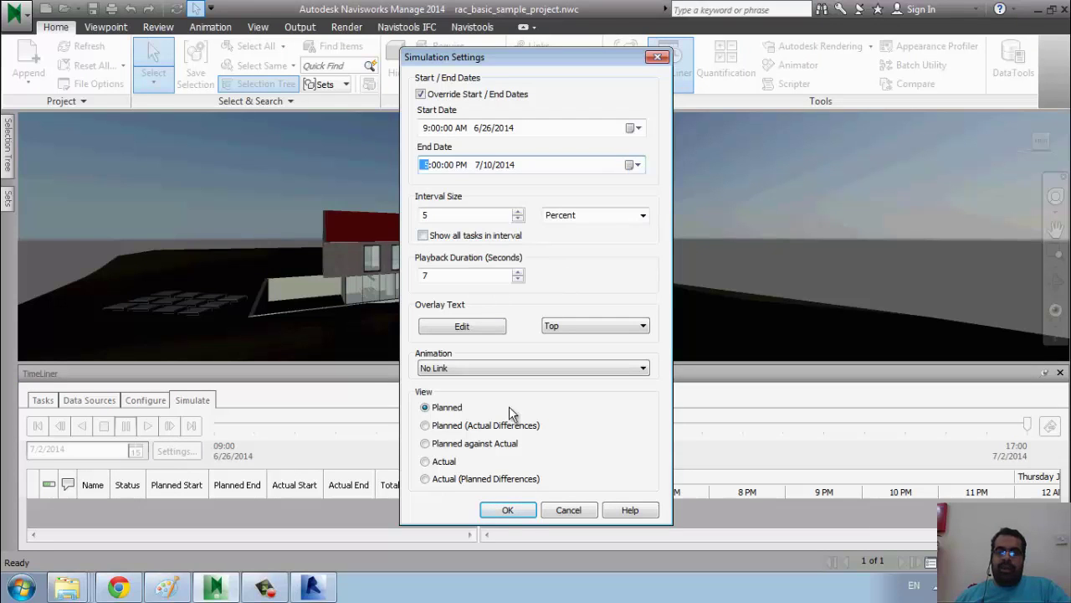
click(508, 510)
click(147, 425)
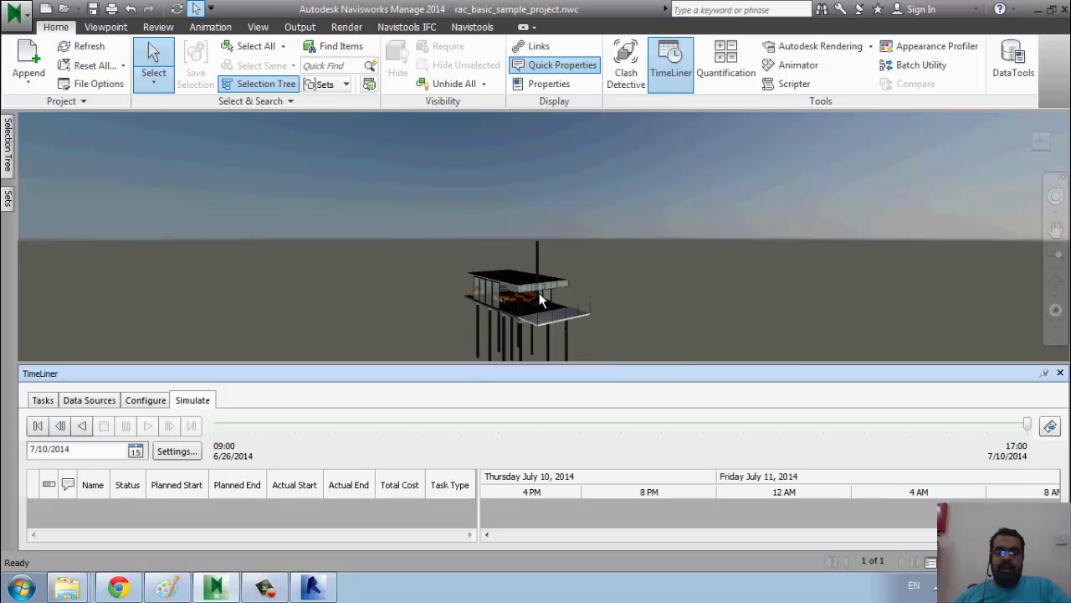
Zoom in on the built living room and expand Level 1 Living Rm in the Selection Tree.
scroll(494, 309, up, 1)
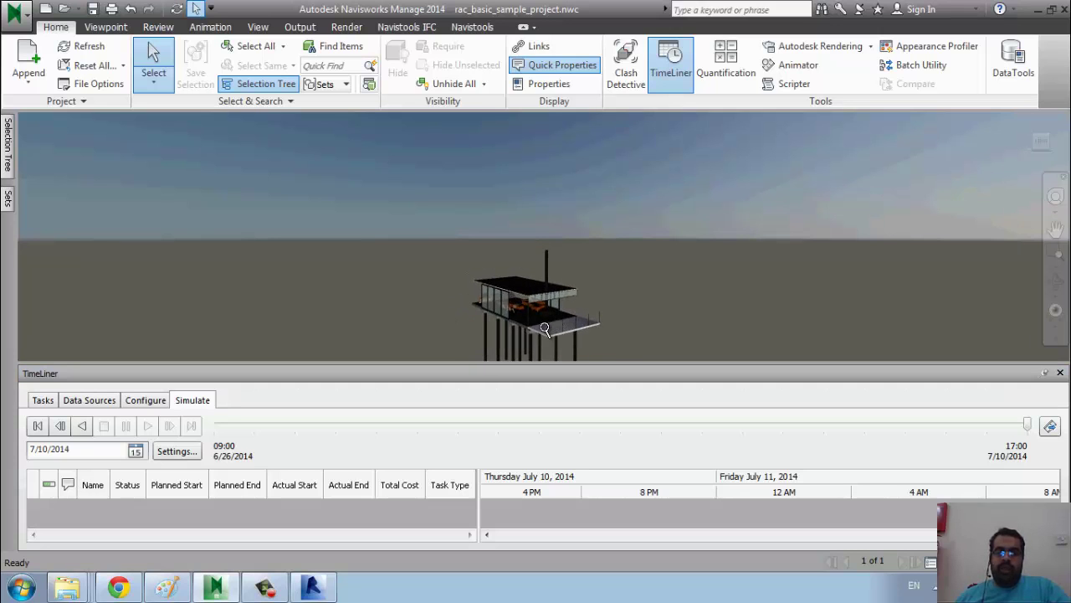
scroll(486, 305, up, 2)
scroll(478, 301, up, 2)
scroll(502, 289, up, 2)
scroll(528, 267, up, 2)
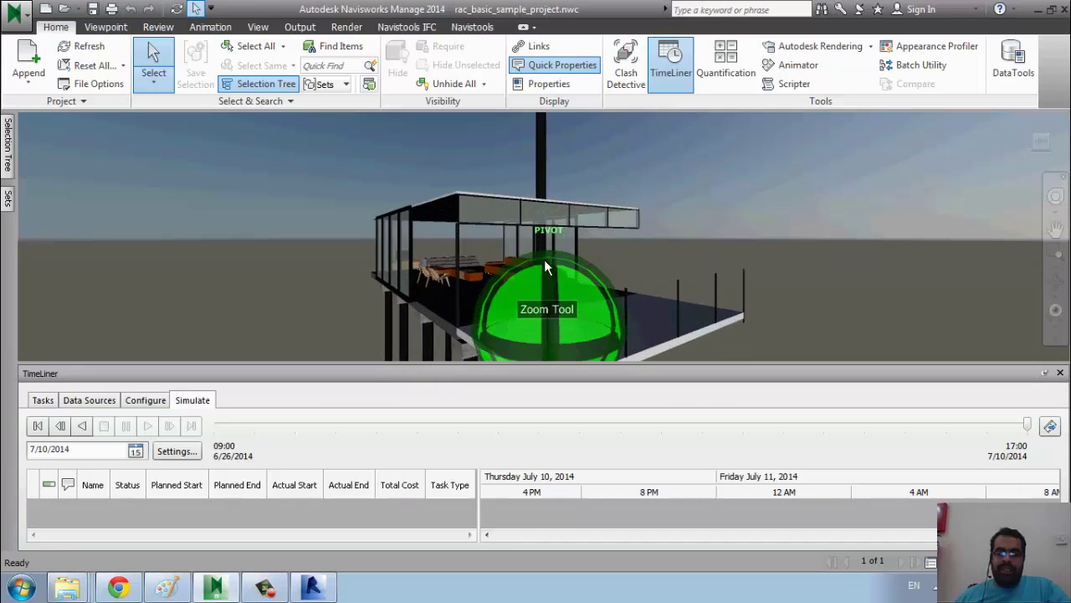
middle_drag(532, 269, 536, 272)
scroll(523, 277, down, 3)
scroll(334, 251, down, 1)
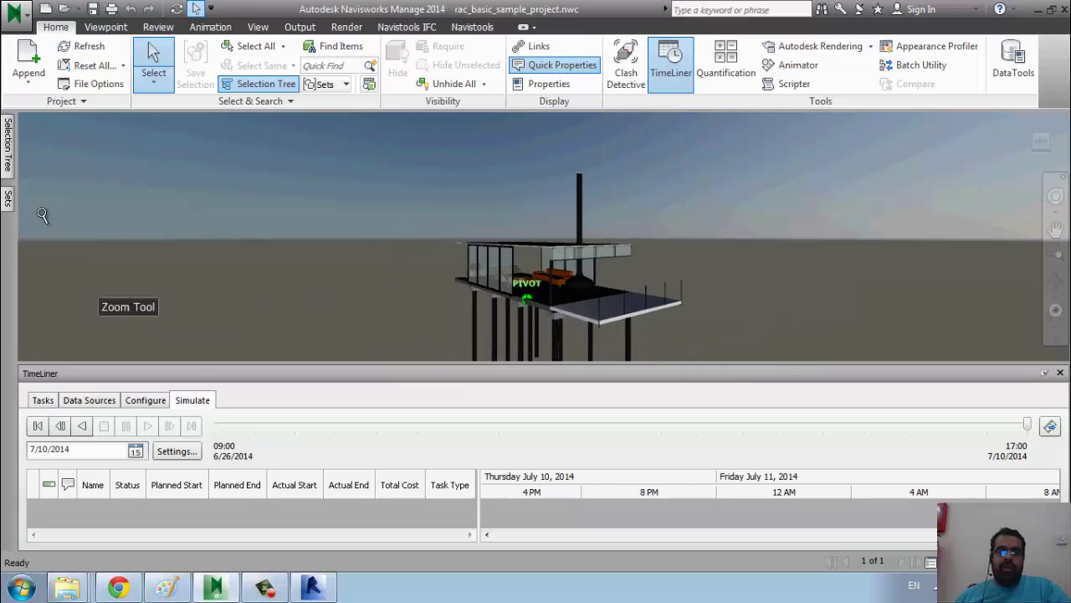
click(6, 147)
scroll(152, 223, up, 7)
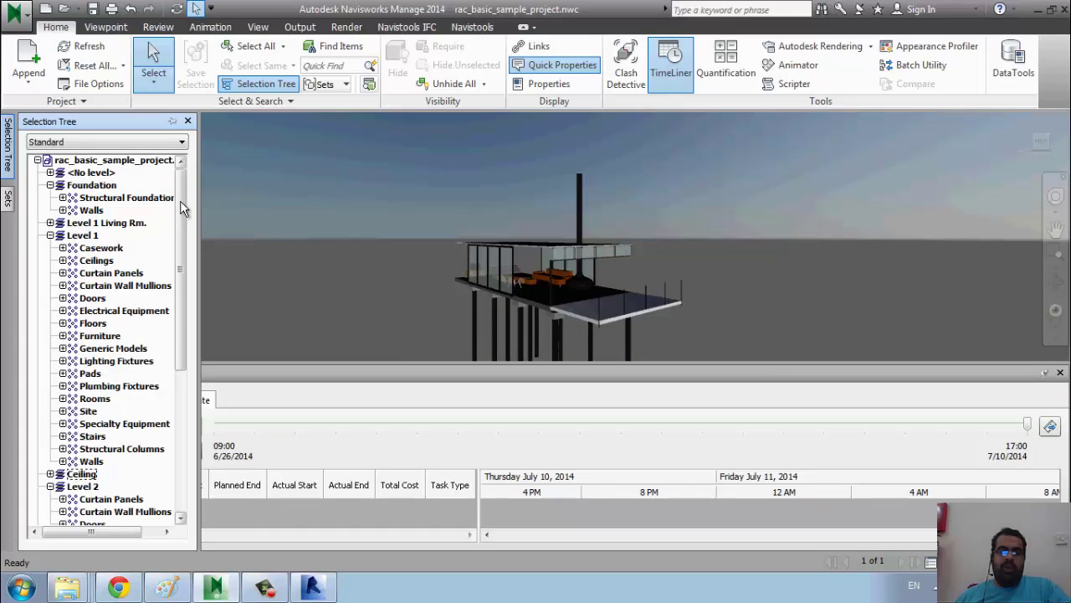
click(84, 223)
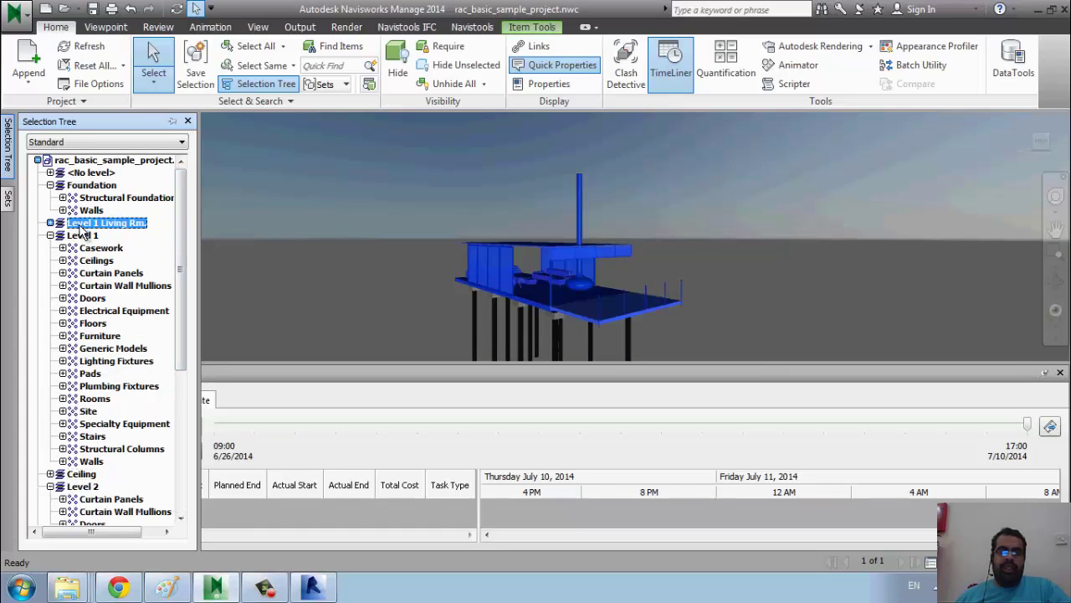
click(50, 223)
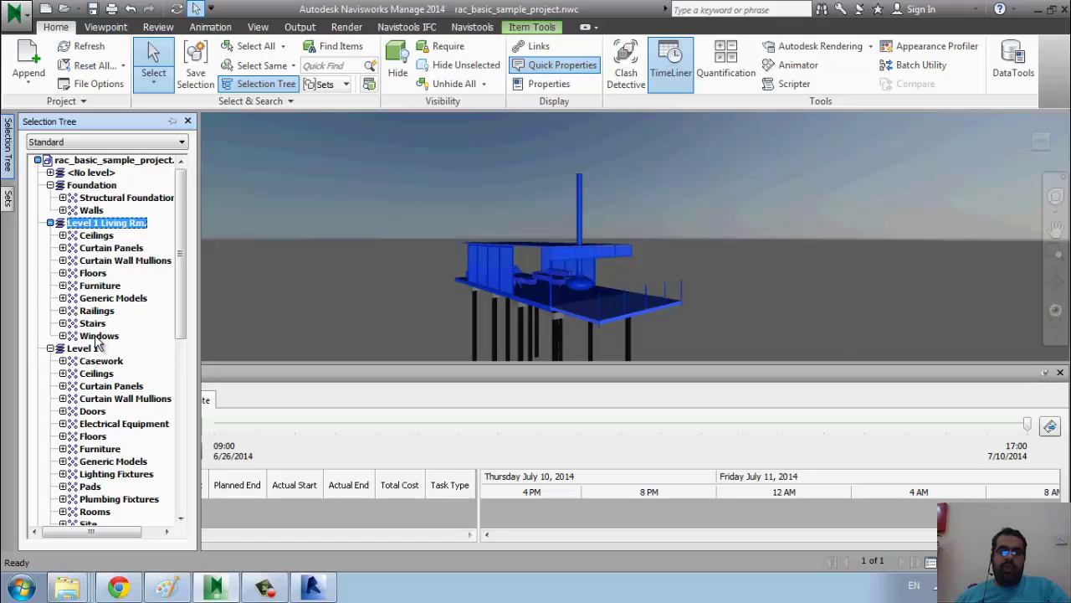
Select the living room windows, Floors, Curtain Wall Mullions, Curtain Panels and Ceilings, then show the Sets list.
click(101, 337)
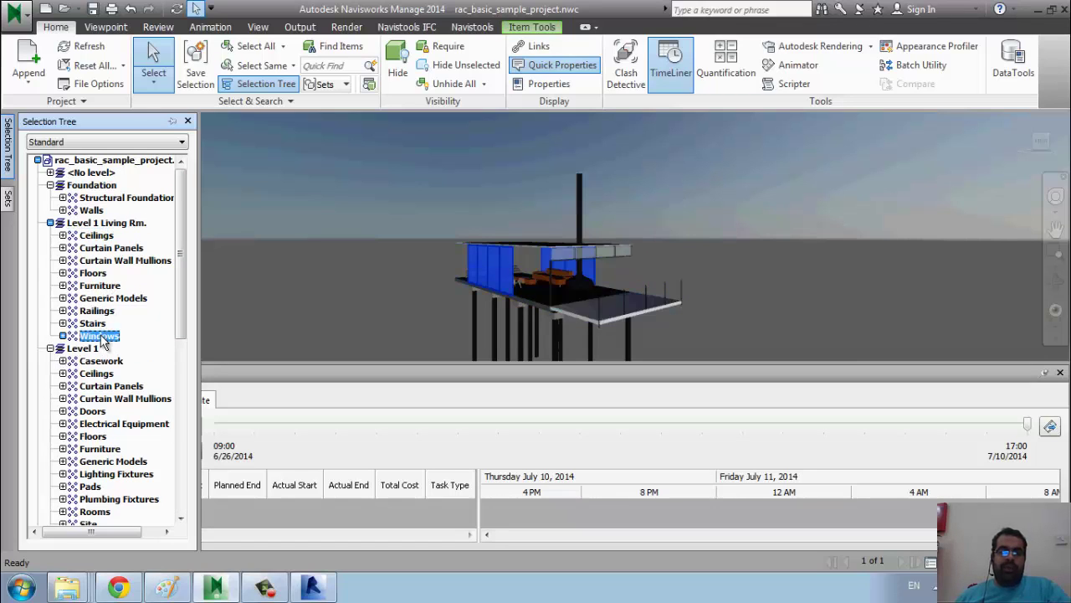
ctrl+click(92, 323)
ctrl+click(94, 311)
ctrl+click(96, 299)
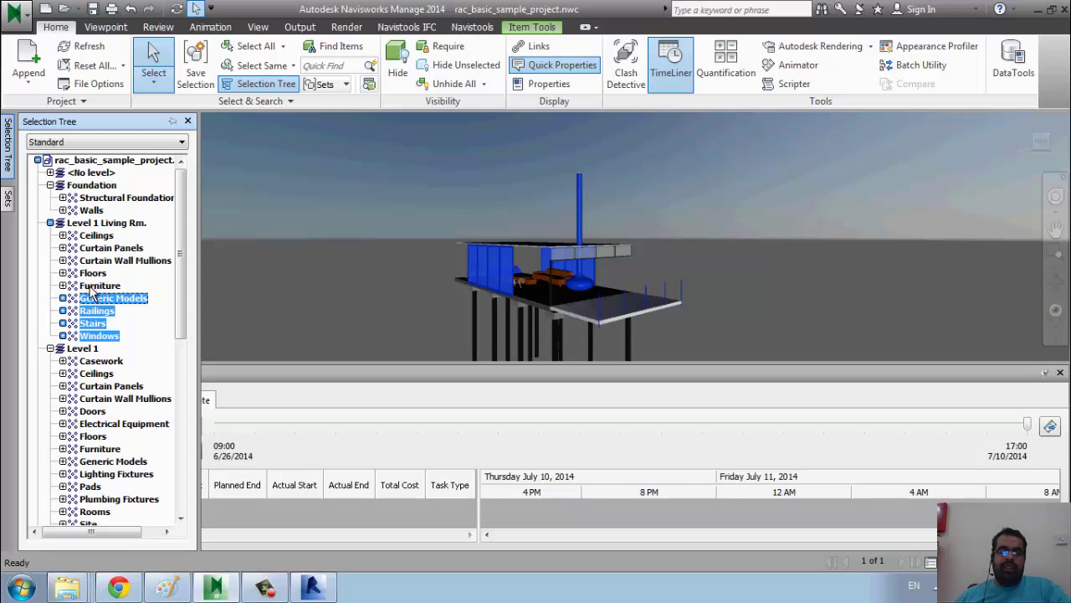
ctrl+click(93, 273)
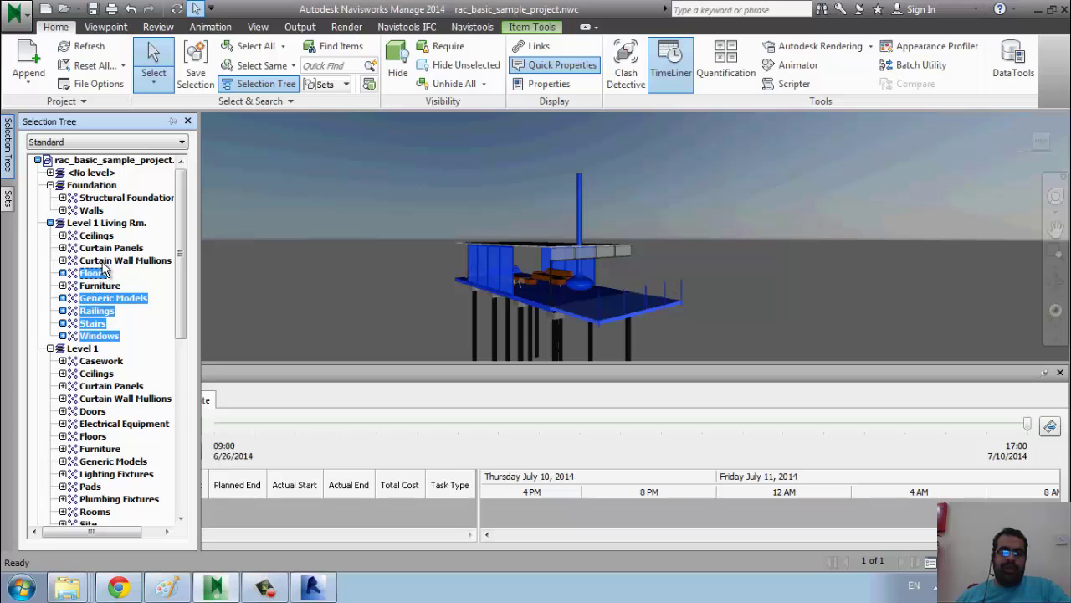
ctrl+click(100, 260)
ctrl+click(96, 248)
ctrl+click(94, 235)
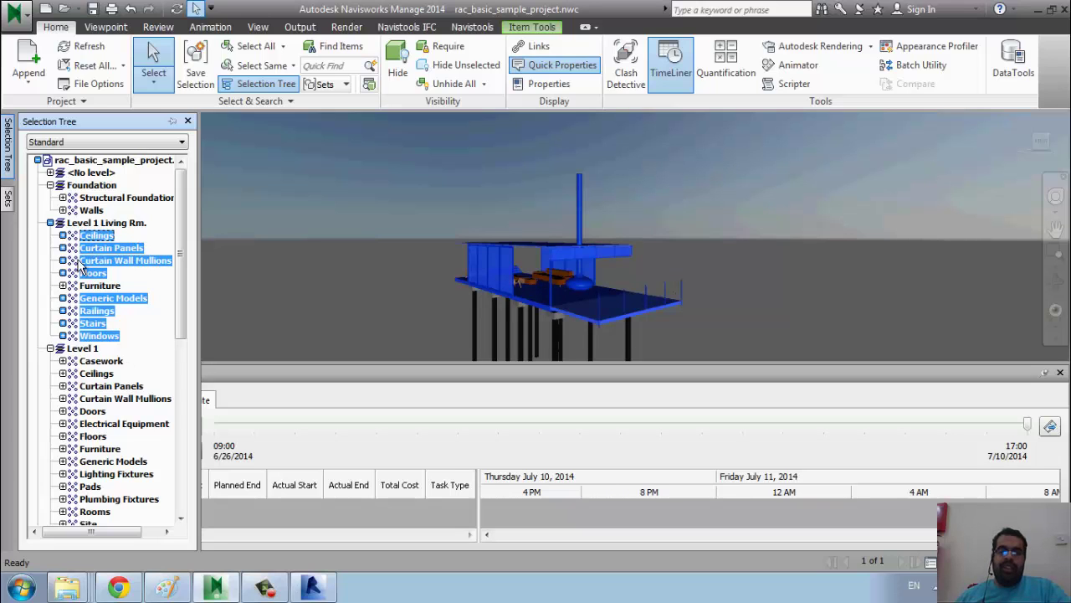
click(6, 201)
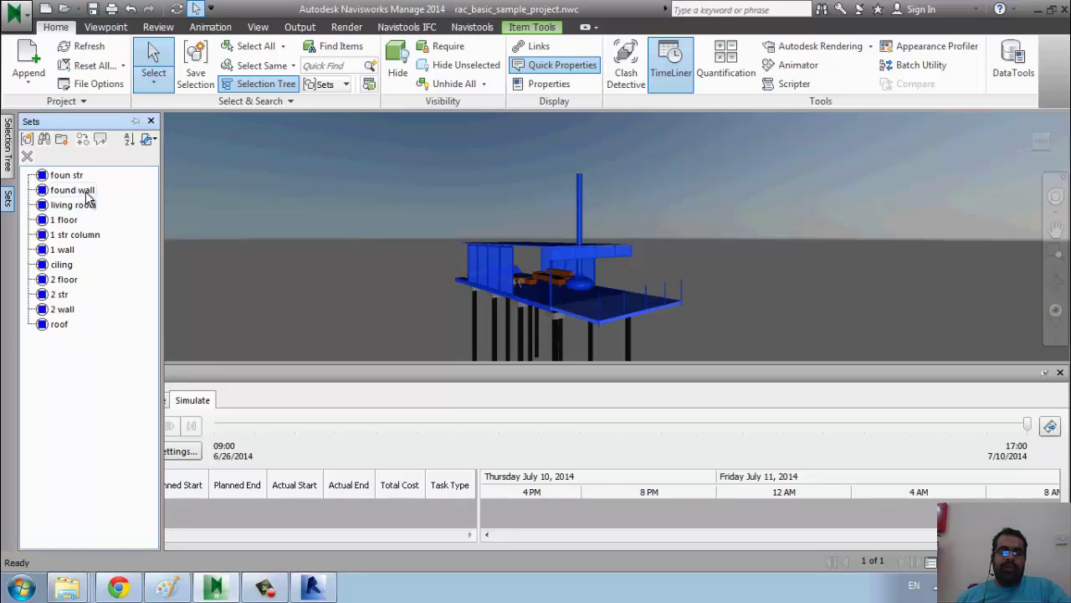
Update the living room set with the current selection and review its contents.
right_click(87, 207)
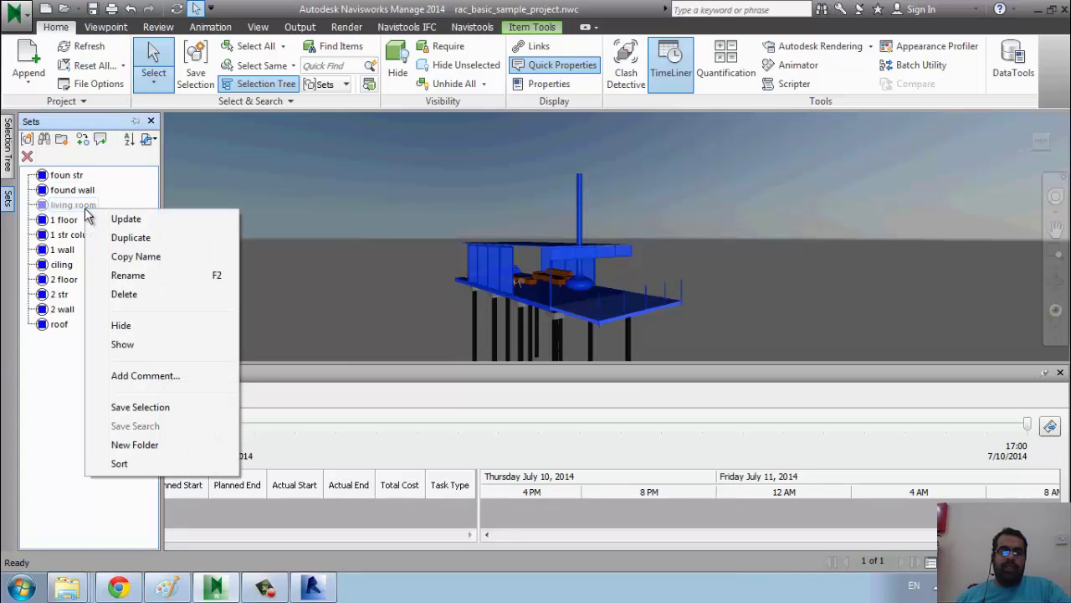
click(119, 218)
click(65, 220)
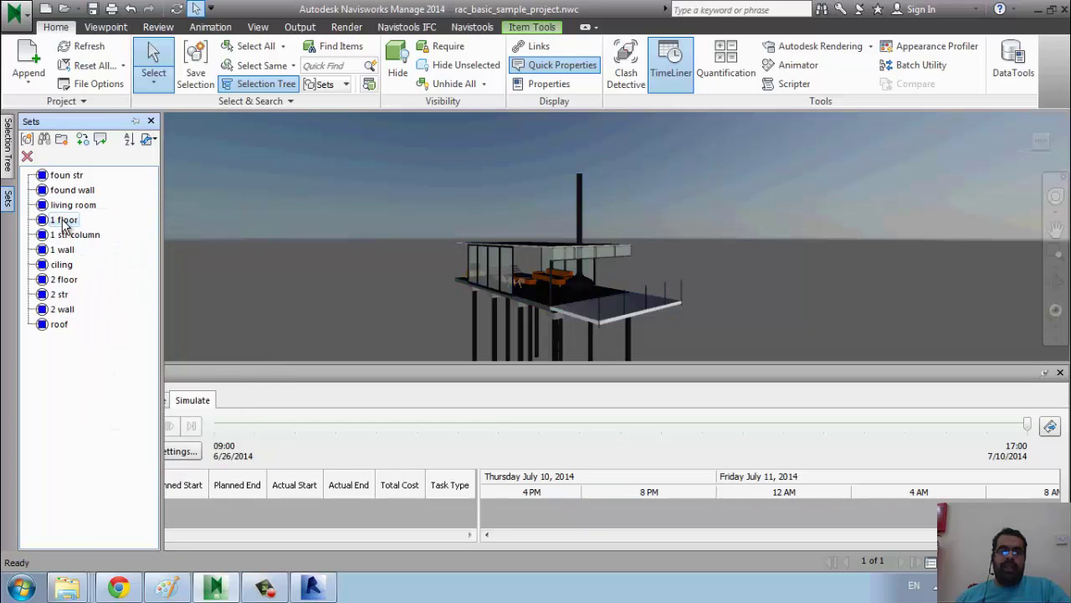
click(69, 208)
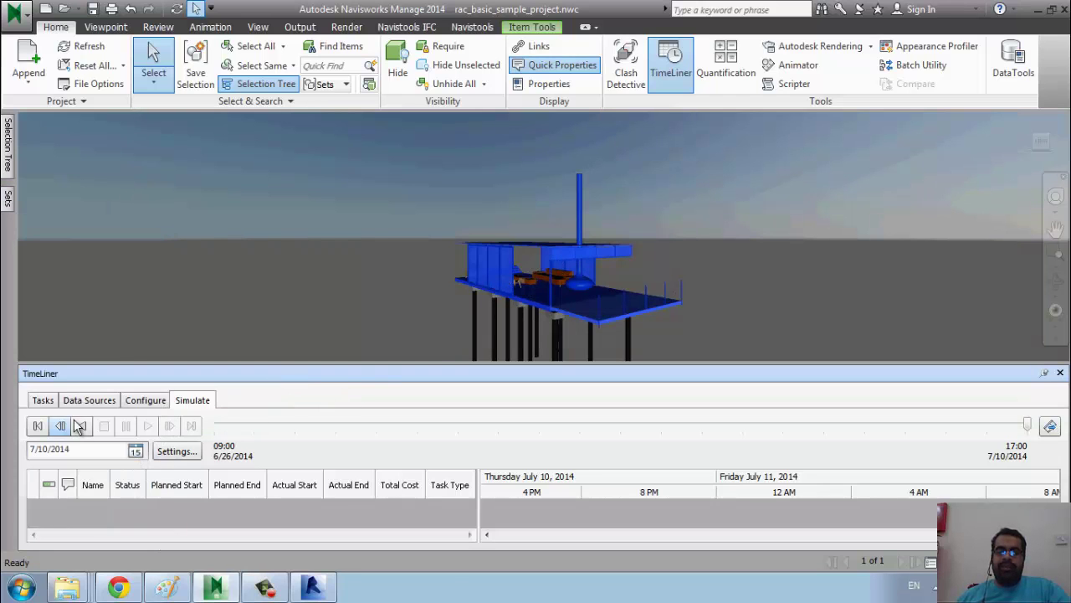
Show the TimeLiner task list and pan the view to see the house.
click(43, 401)
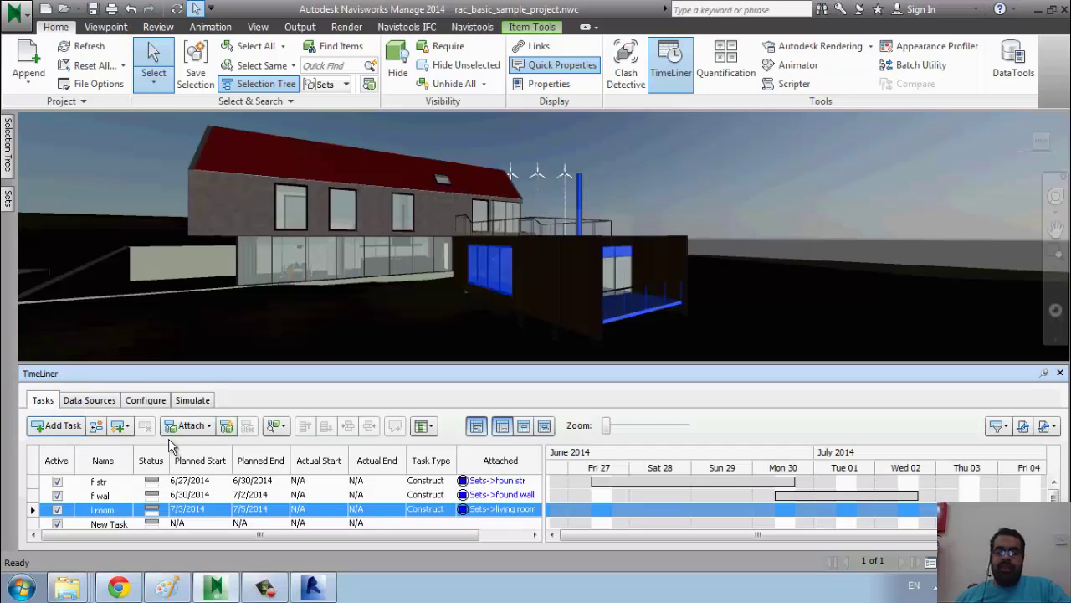
click(10, 209)
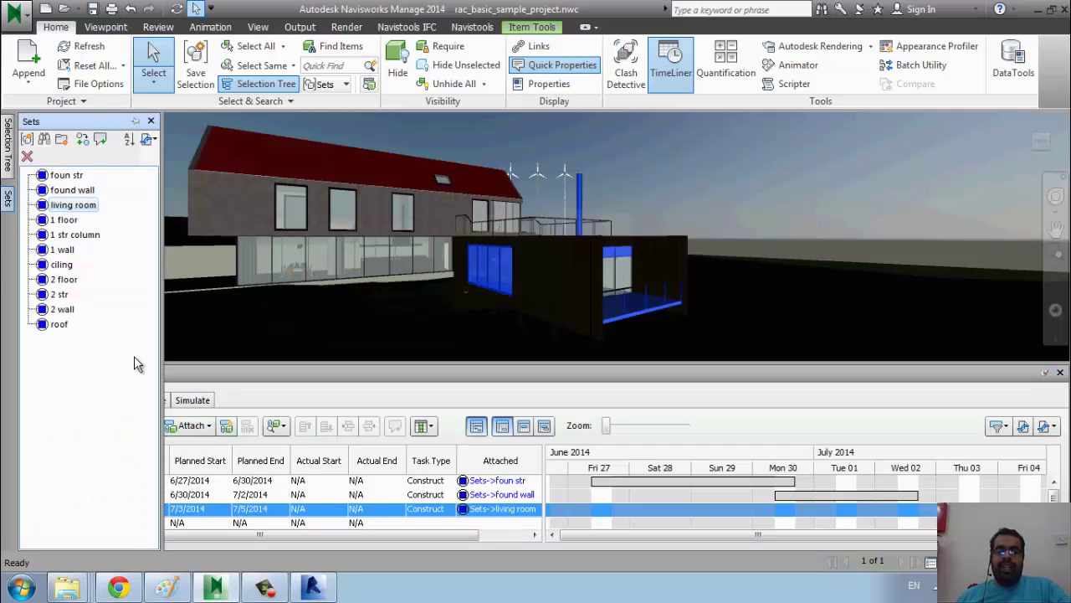
middle_drag(281, 294, 389, 326)
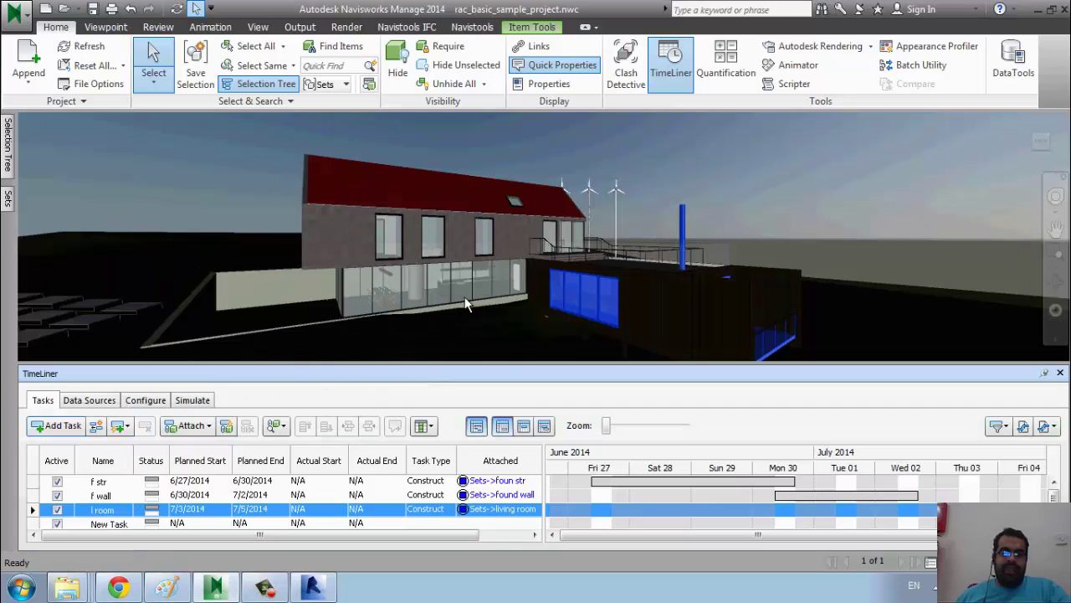
Pan to reframe the house and press Esc to clear the selection.
middle_drag(466, 303, 513, 260)
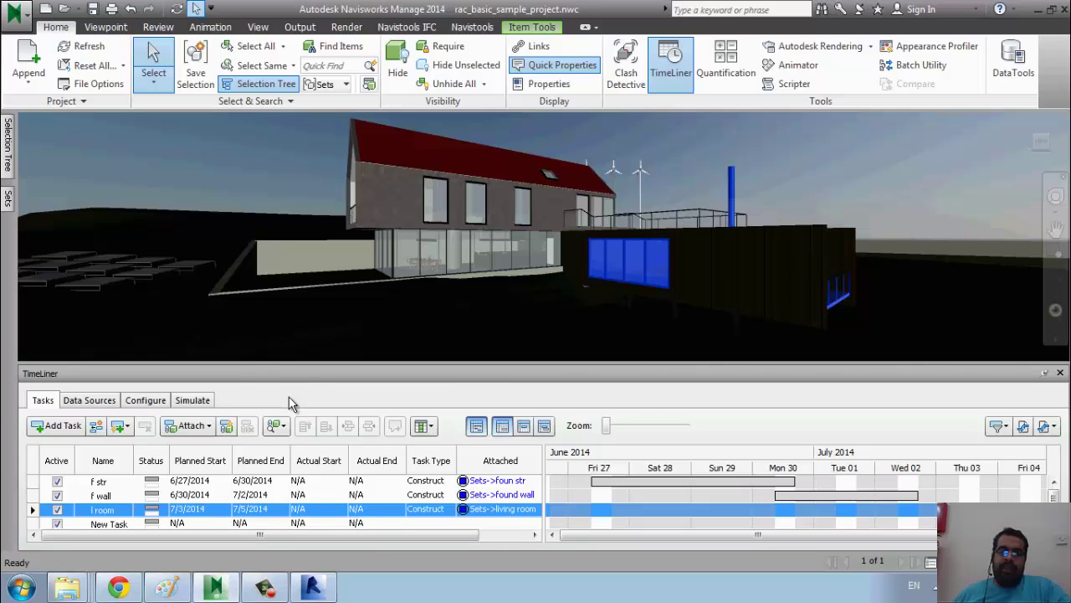
key(Escape)
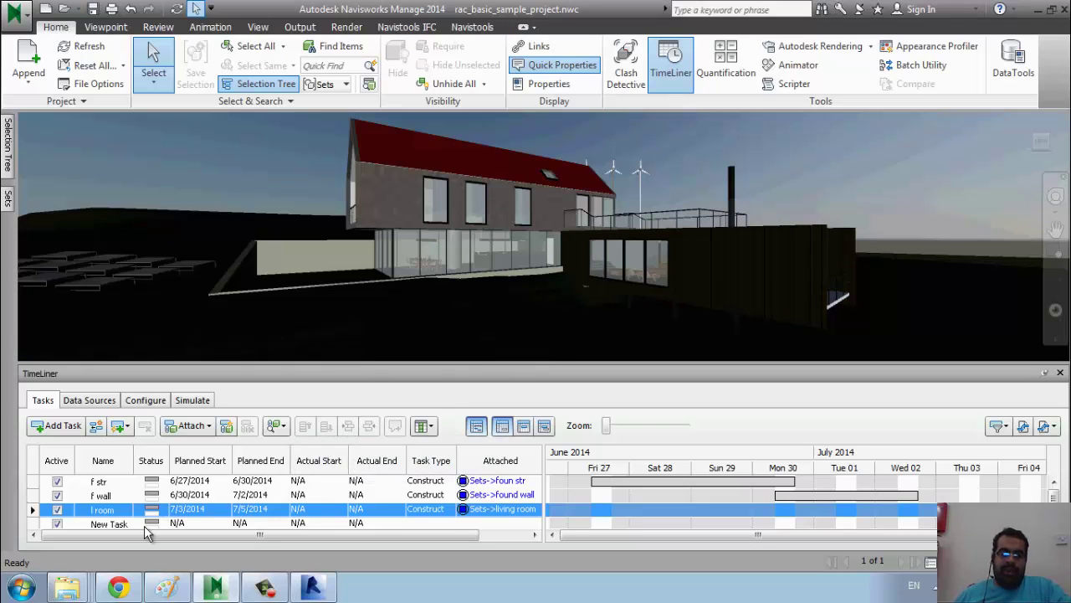
Add a new TimeLiner task and name it '1 floor'.
click(108, 524)
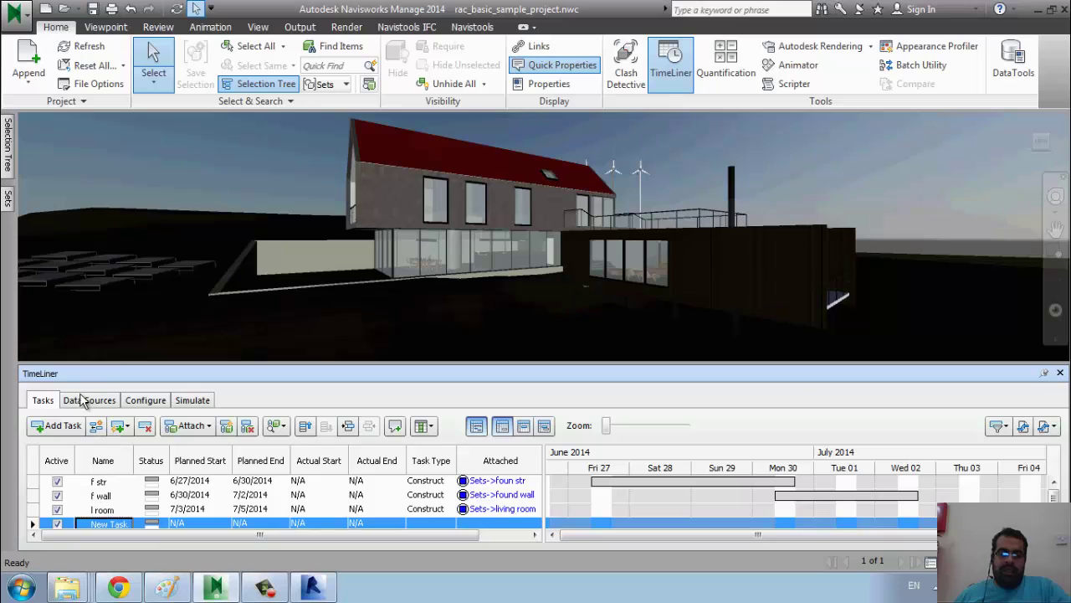
click(8, 197)
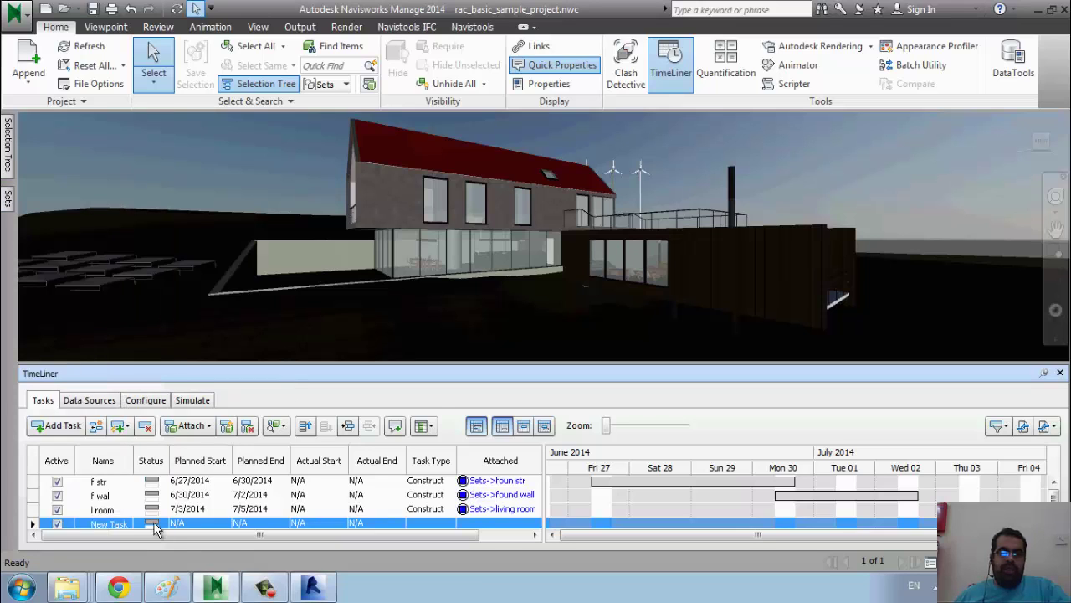
click(121, 523)
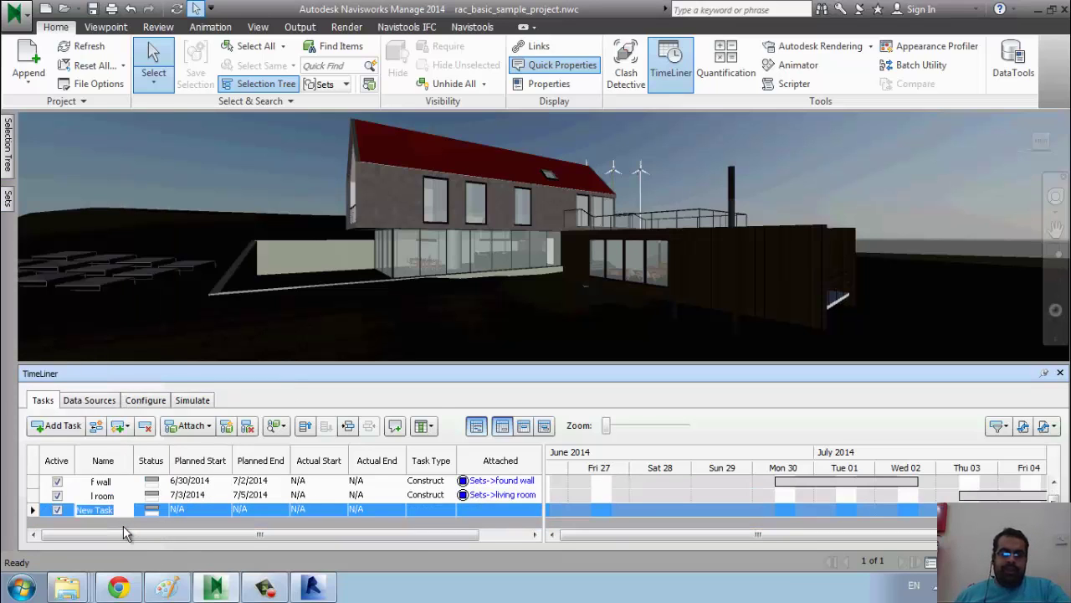
text(1 floor)
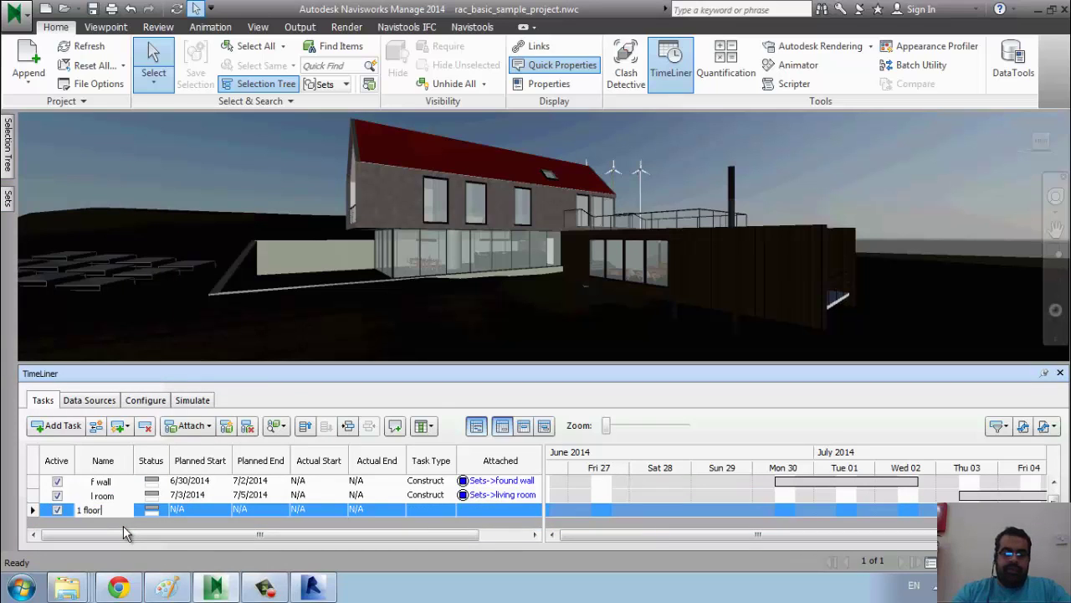
key(Return)
Set the 1 floor task's planned start and end dates to 7/2/2014 from the calendars.
click(107, 496)
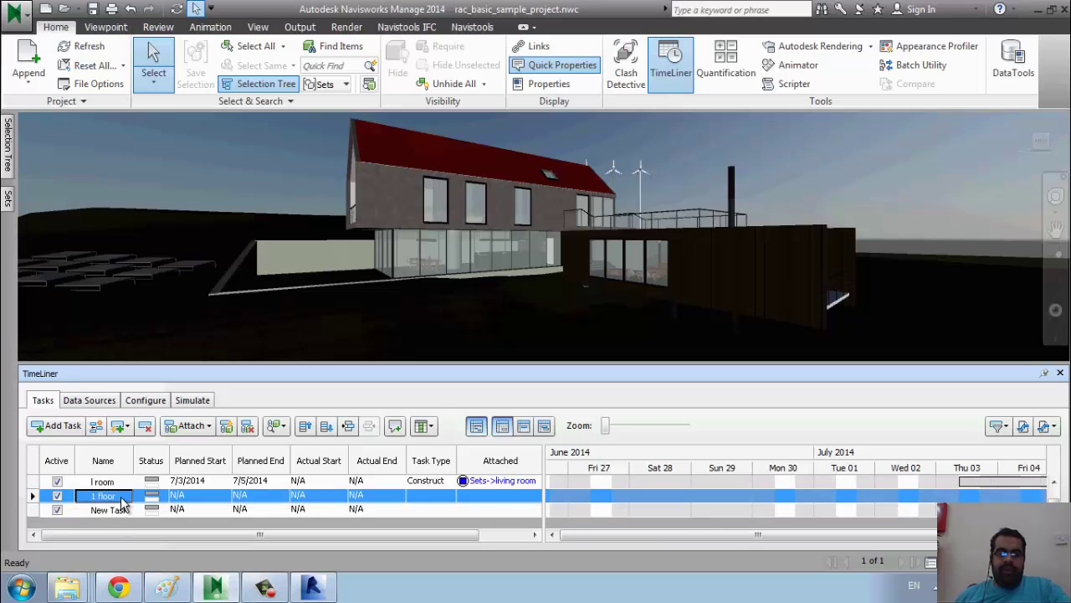
click(220, 497)
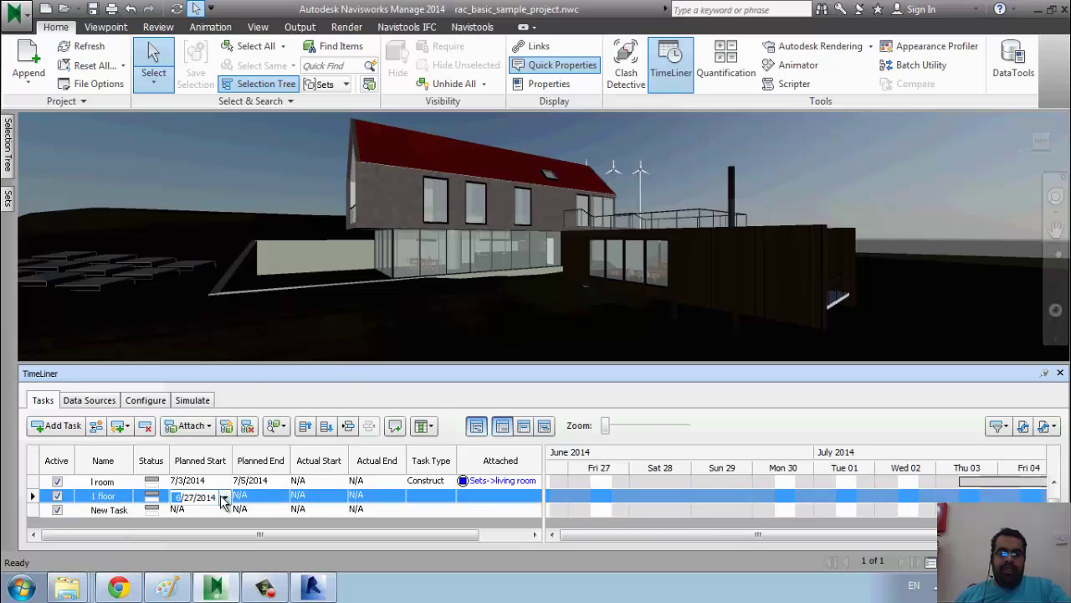
click(224, 498)
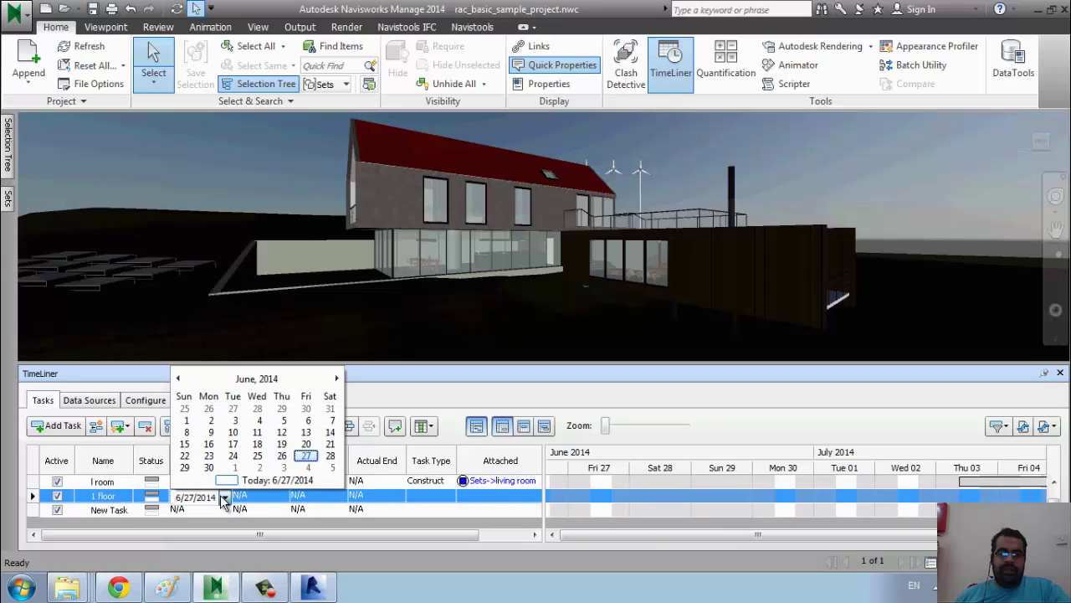
click(332, 468)
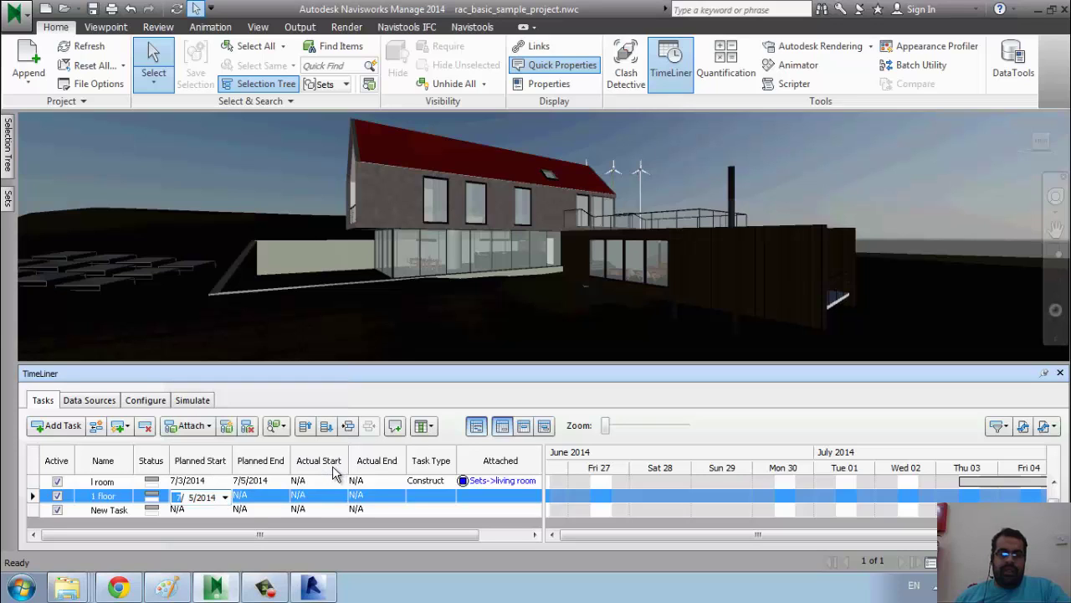
click(282, 499)
click(283, 497)
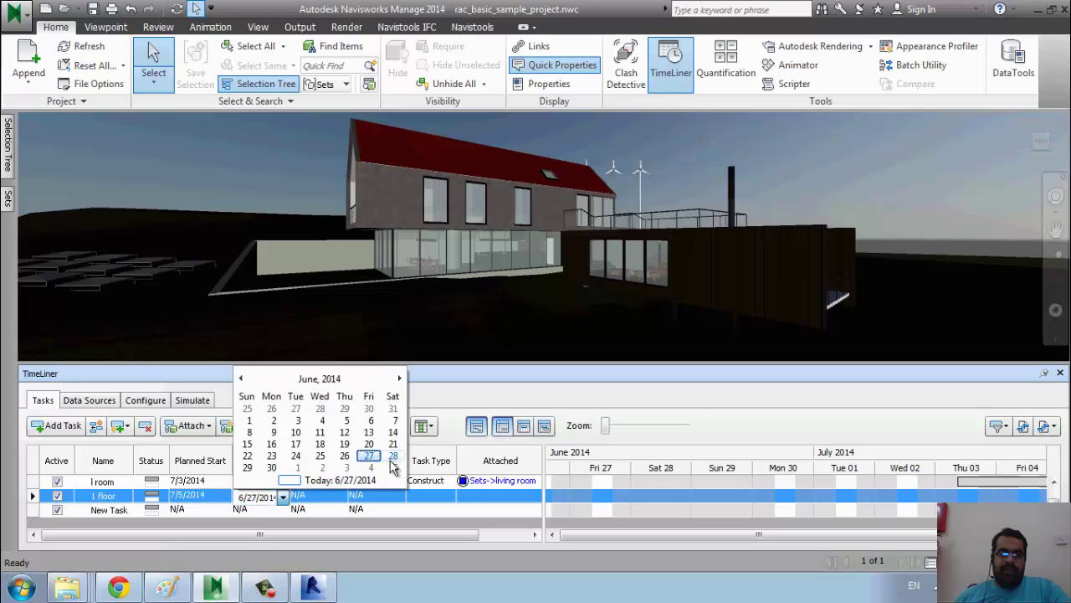
click(400, 378)
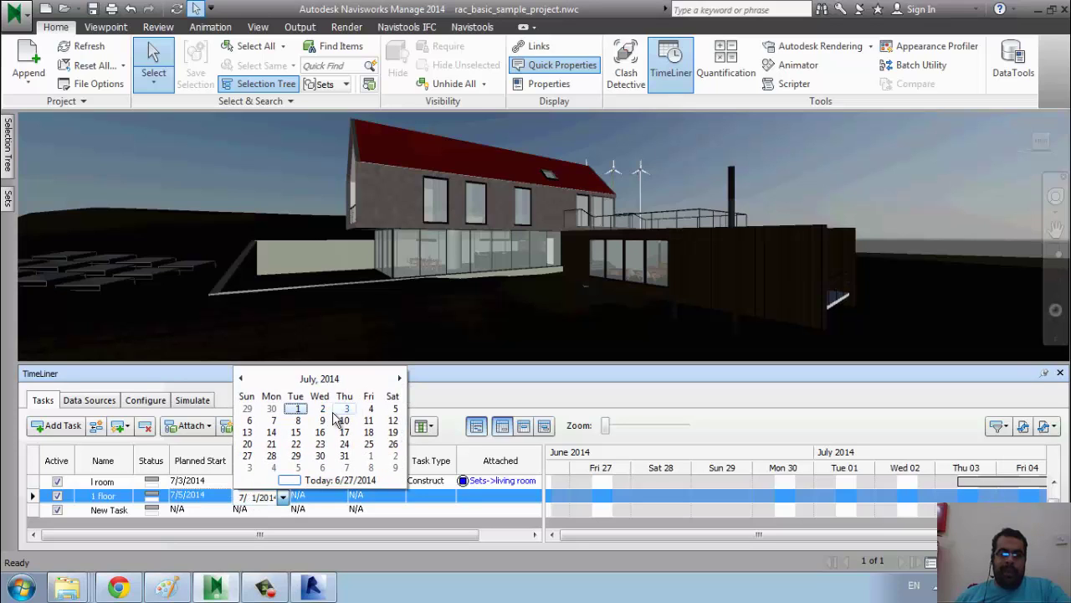
click(322, 409)
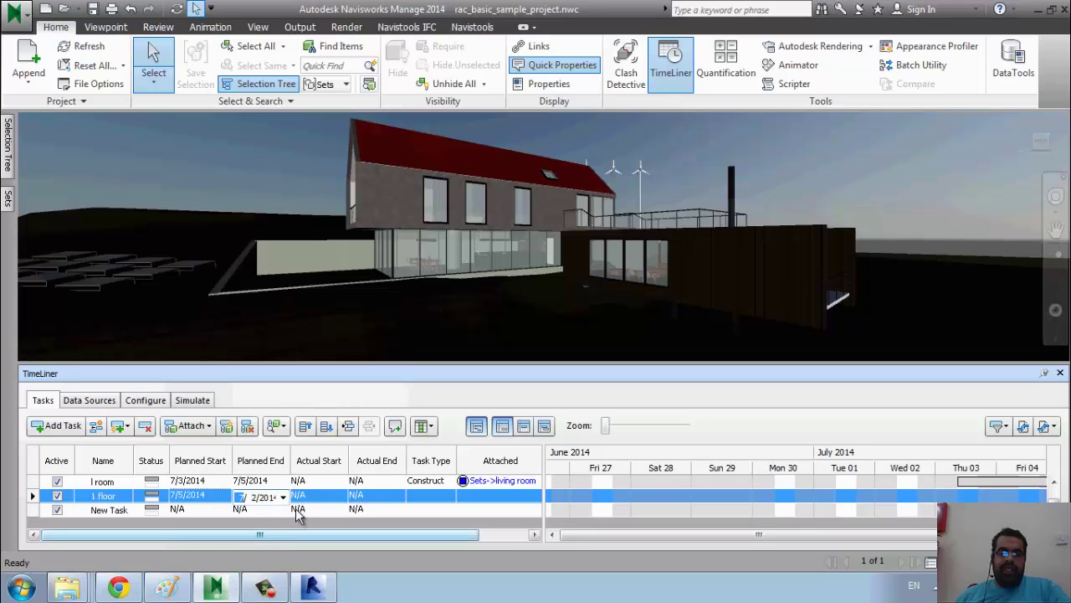
Commit the planned end date and set the 1 floor task type to Construct.
click(283, 497)
click(319, 379)
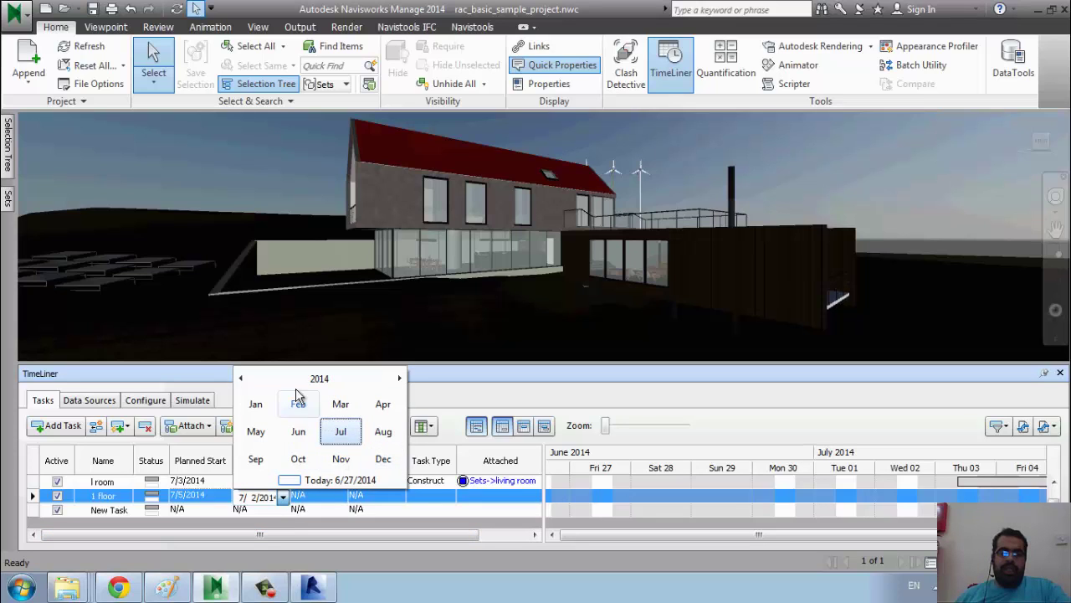
click(320, 380)
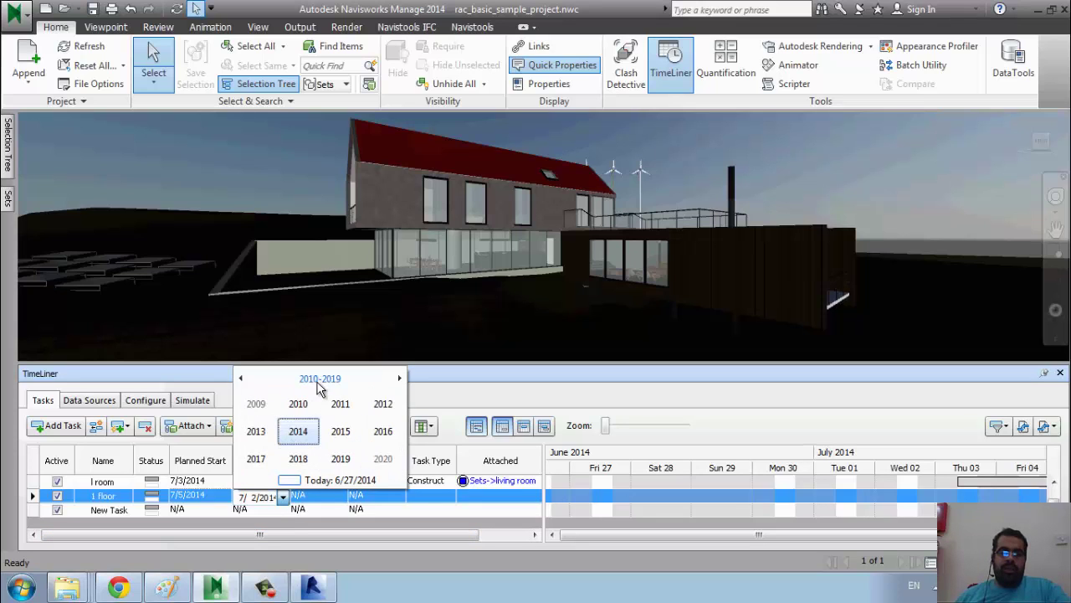
click(462, 391)
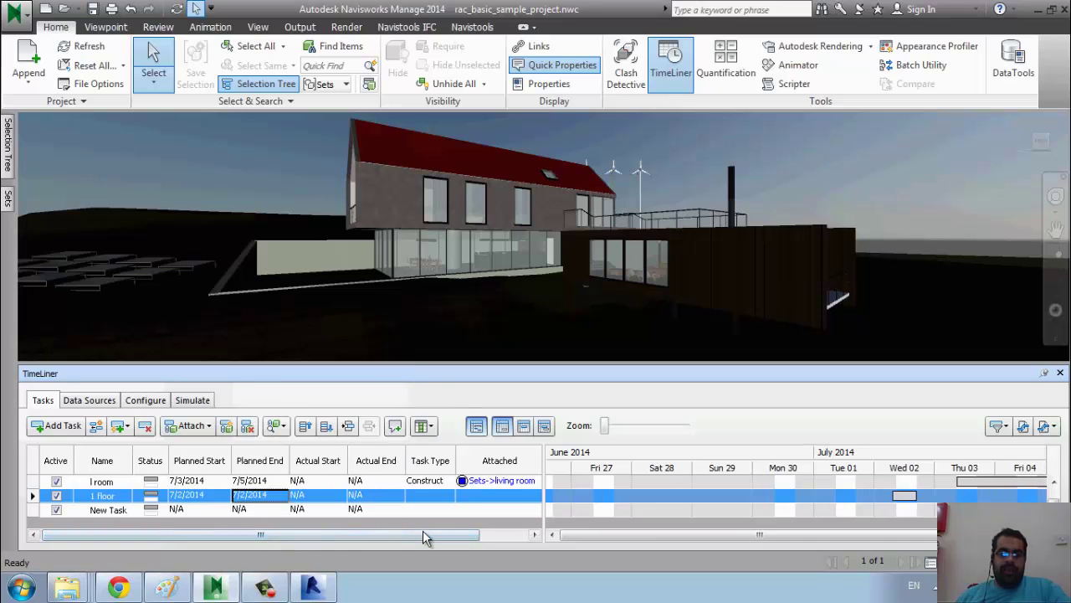
click(450, 497)
click(451, 497)
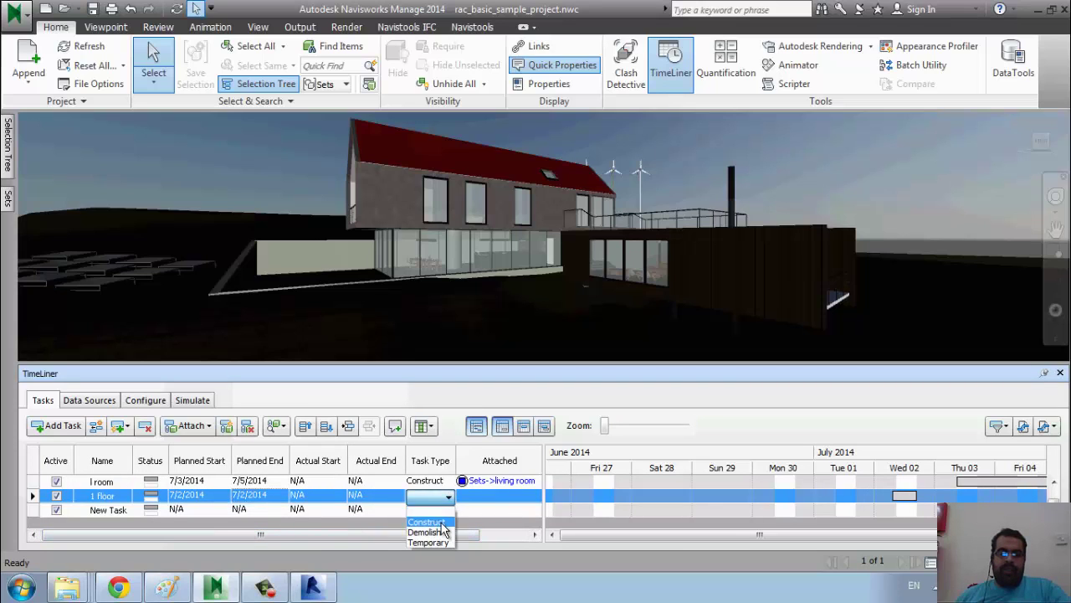
click(423, 510)
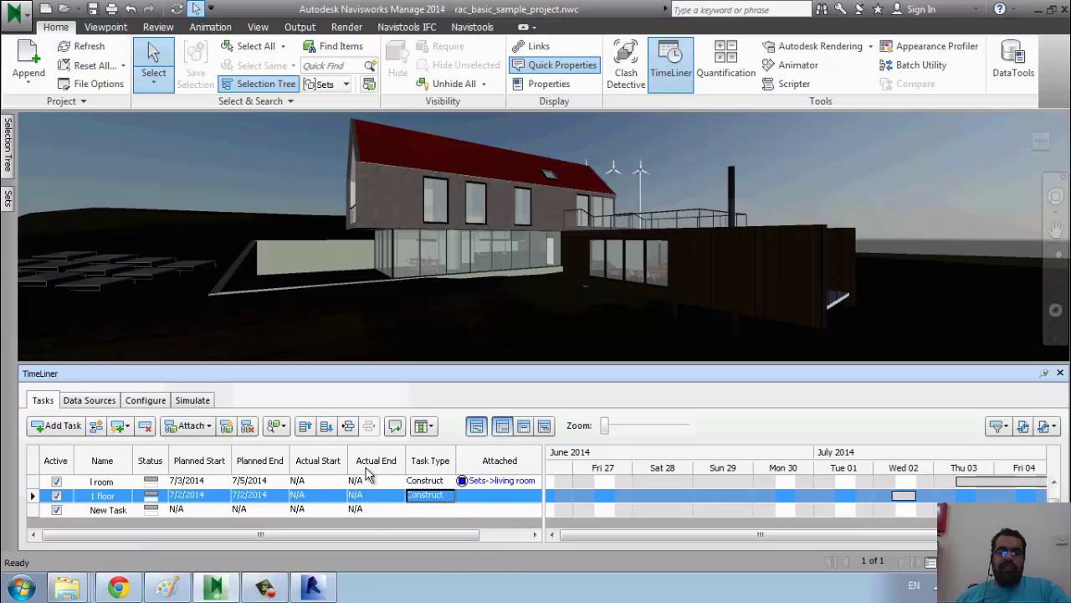
click(188, 400)
Confirm the simulation settings and return to the TimeLiner task list.
click(177, 451)
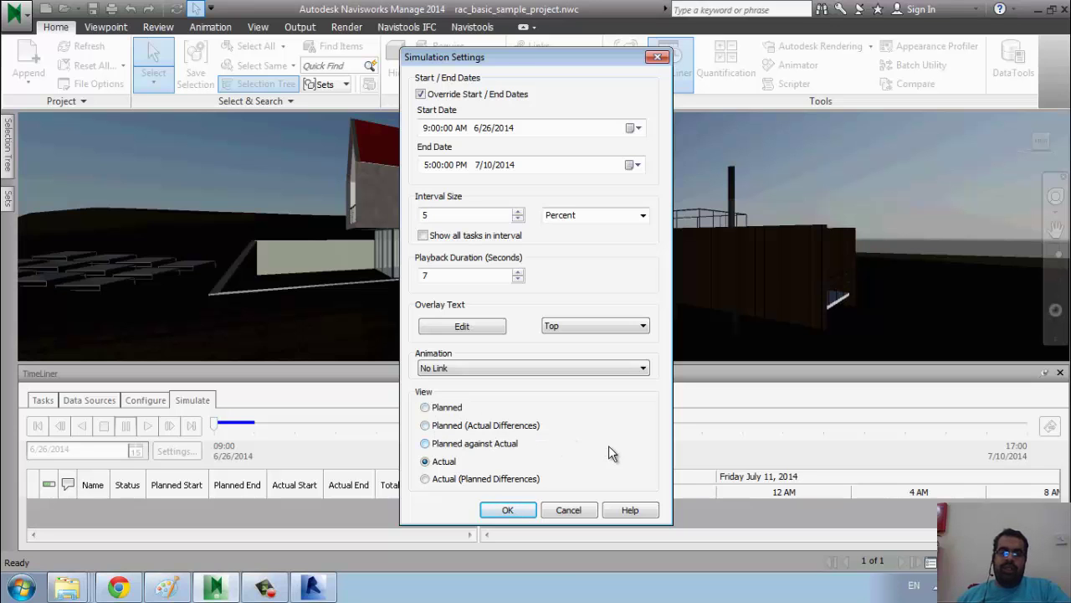
key(Return)
click(37, 407)
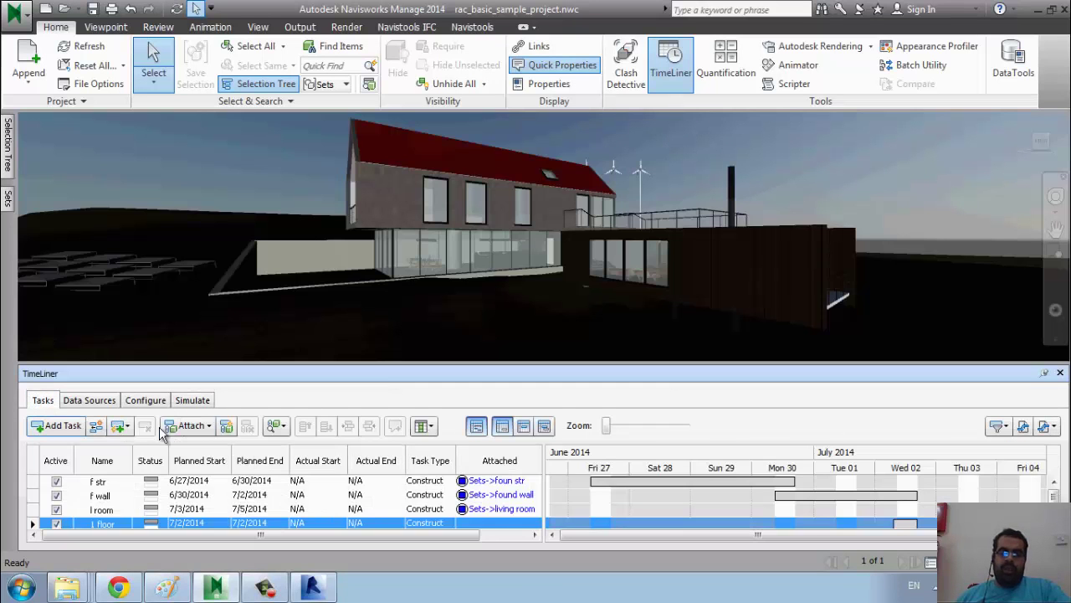
Attach the 1 floor set to the 1 floor task and insert a new blank task below it.
click(435, 529)
right_click(426, 525)
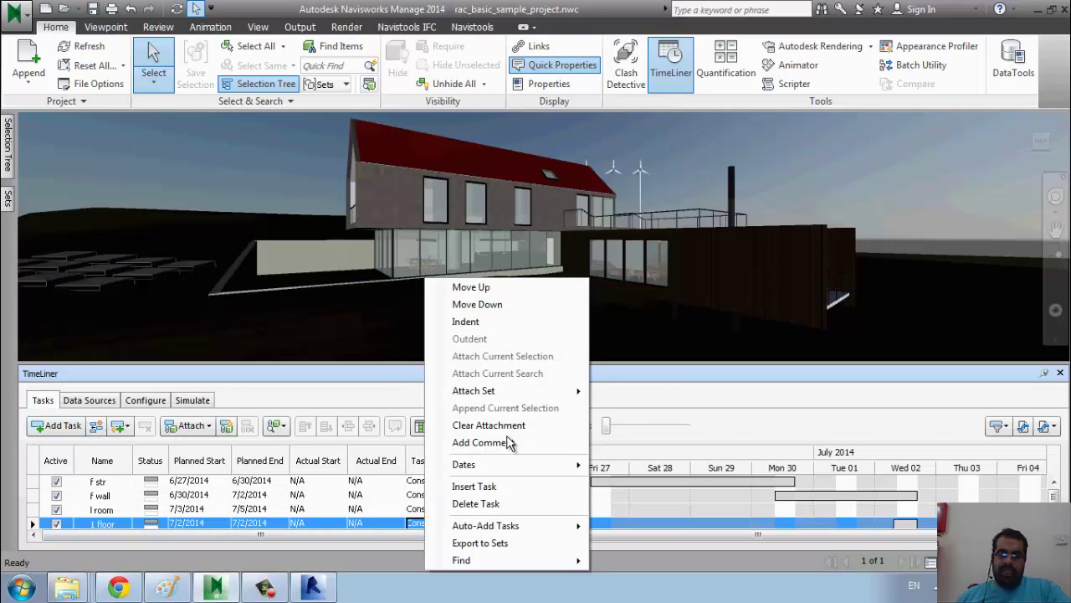
mouse_move(473, 390)
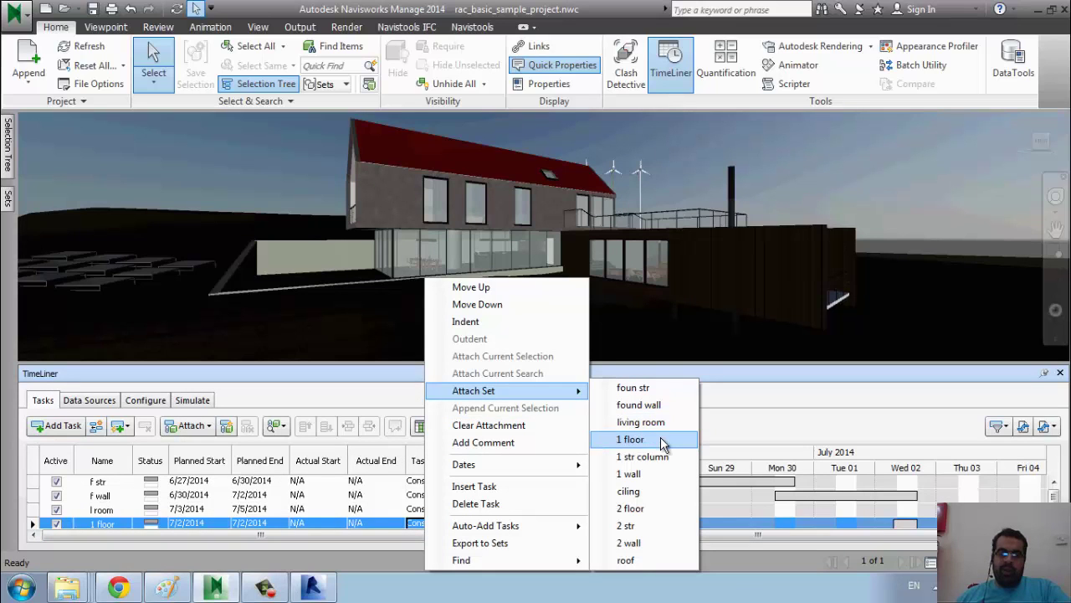
click(662, 438)
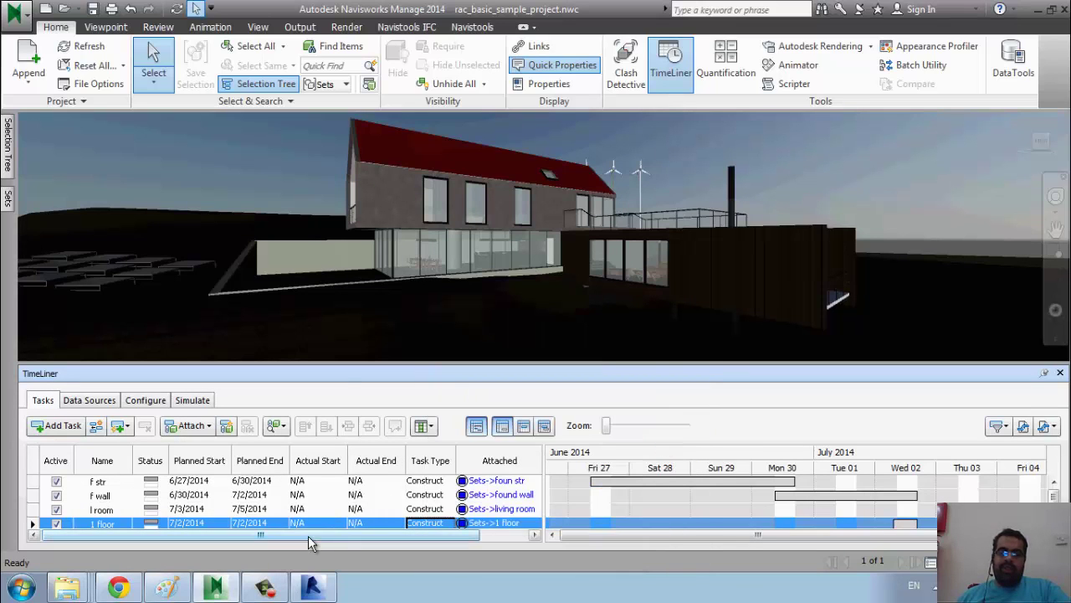
key(Insert)
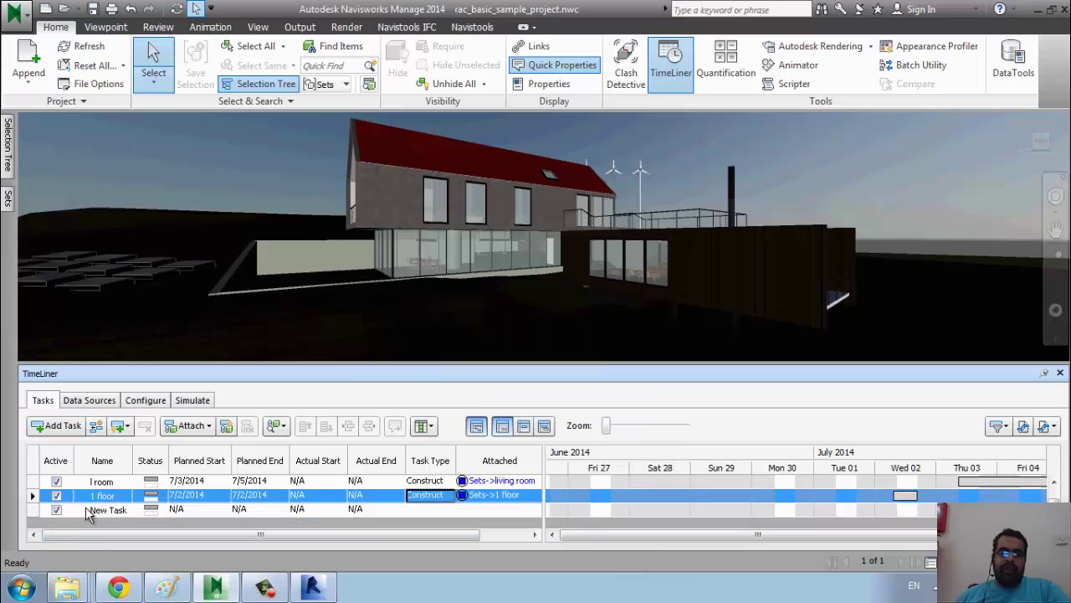
click(90, 509)
Rename the new task to '1 str column'.
click(7, 199)
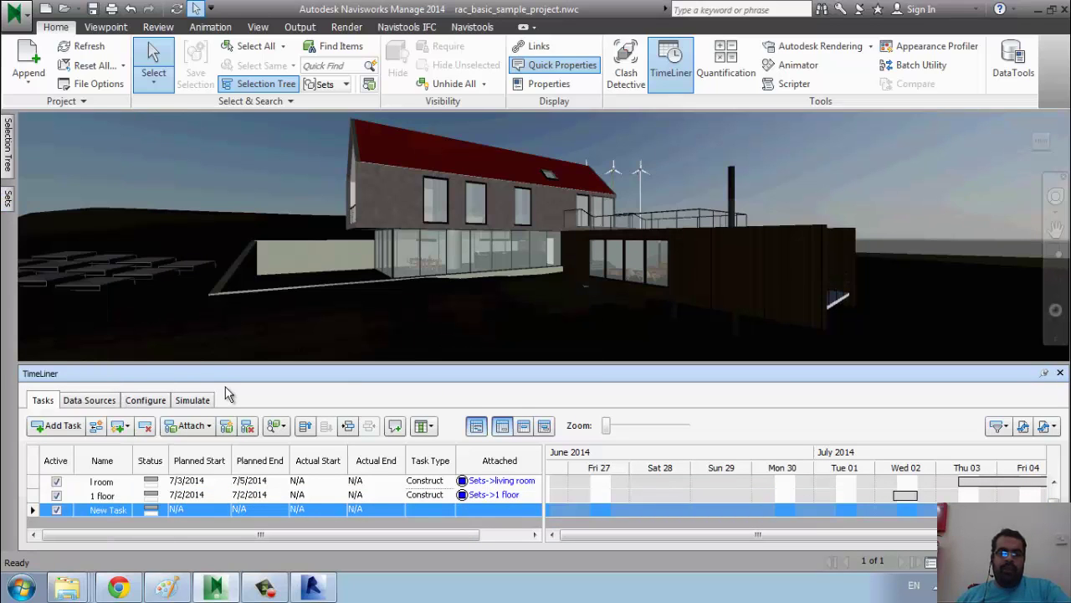
double_click(118, 511)
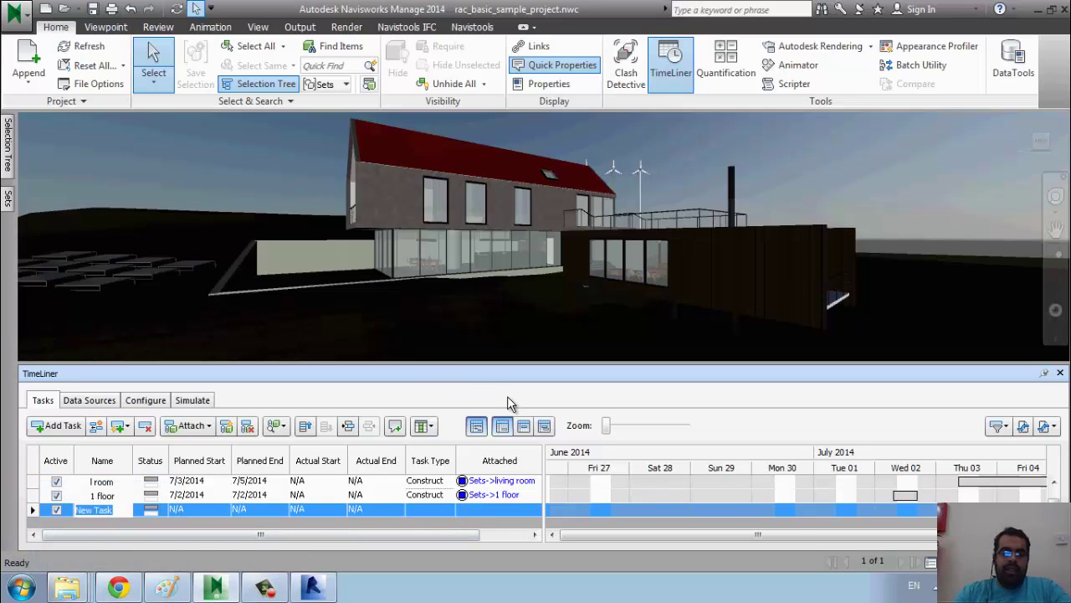
text(1 str column)
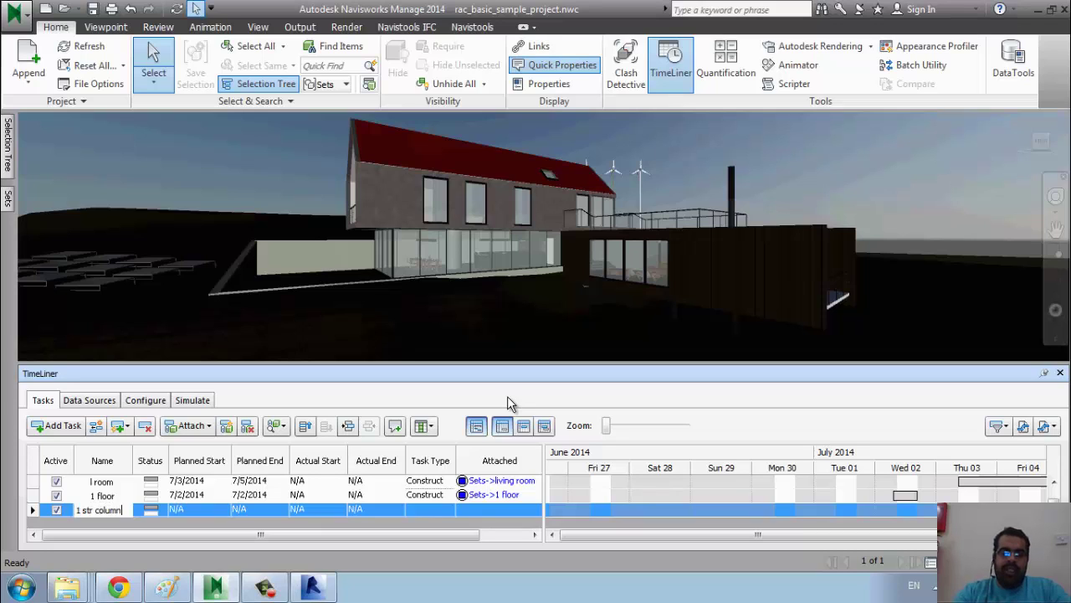
key(Return)
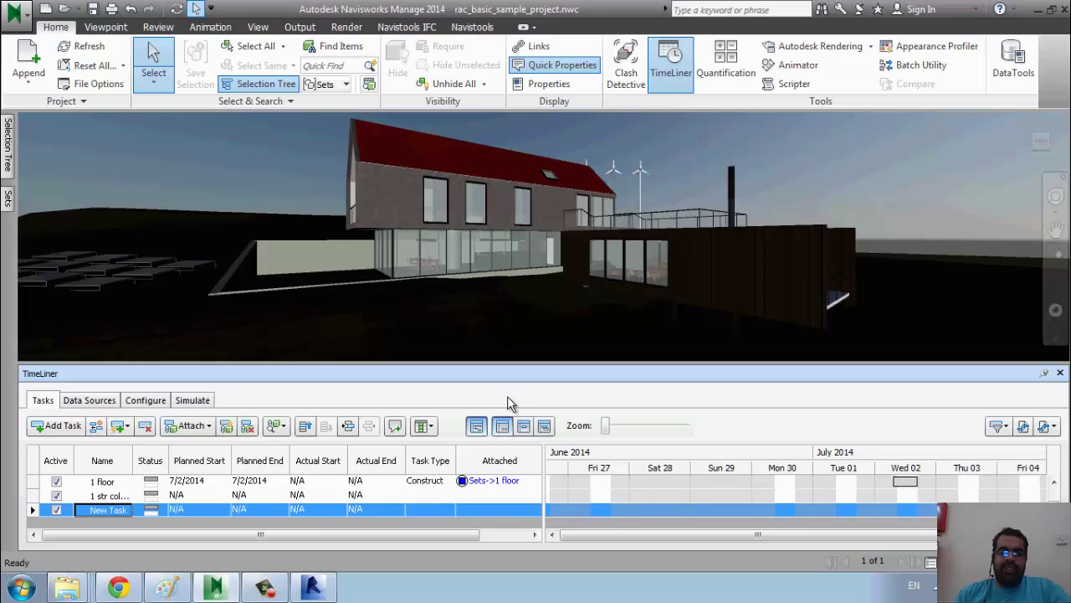
Set the task's planned start to 7/4/2014 and planned end to 7/8/2014.
click(115, 495)
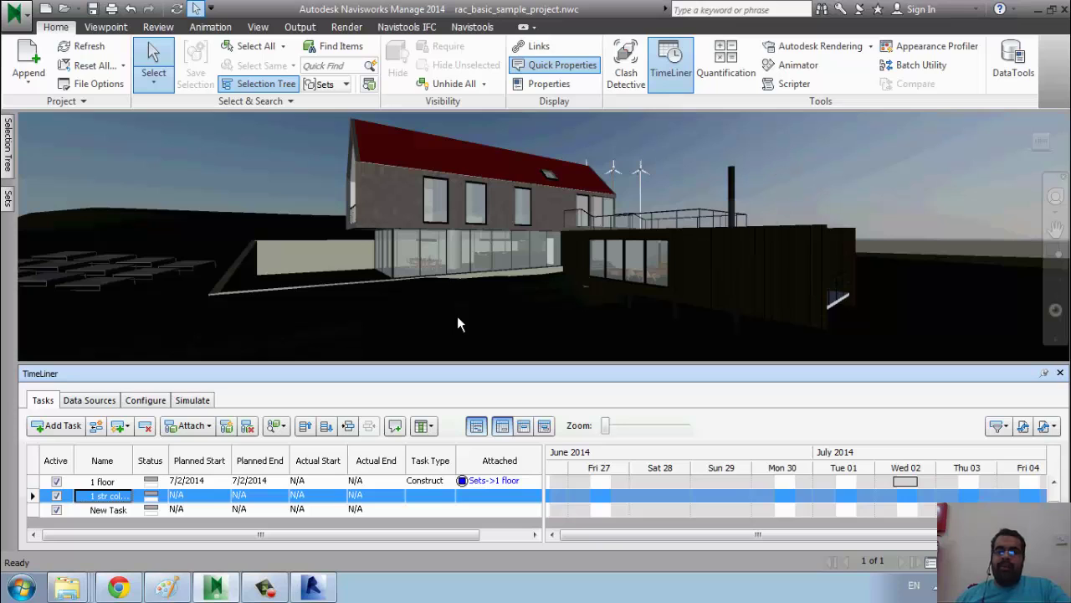
click(223, 497)
click(223, 497)
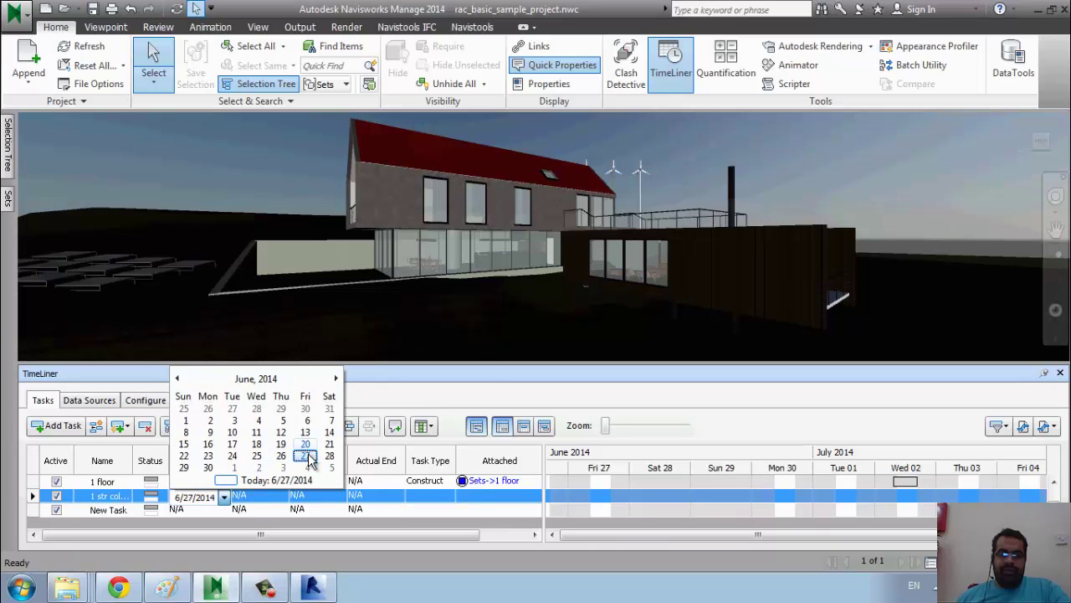
click(336, 378)
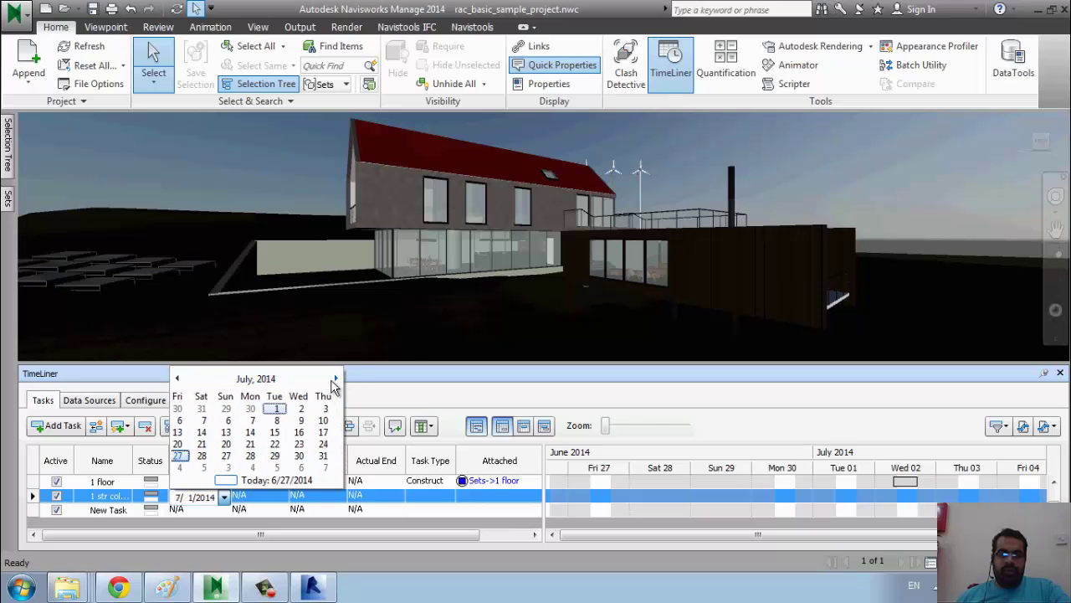
click(308, 410)
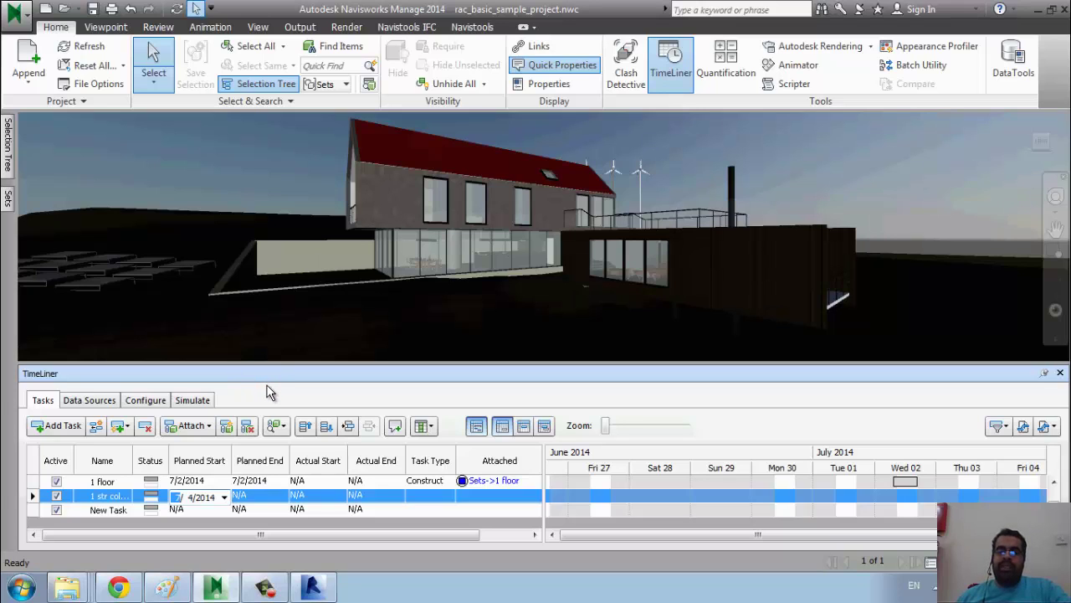
click(284, 502)
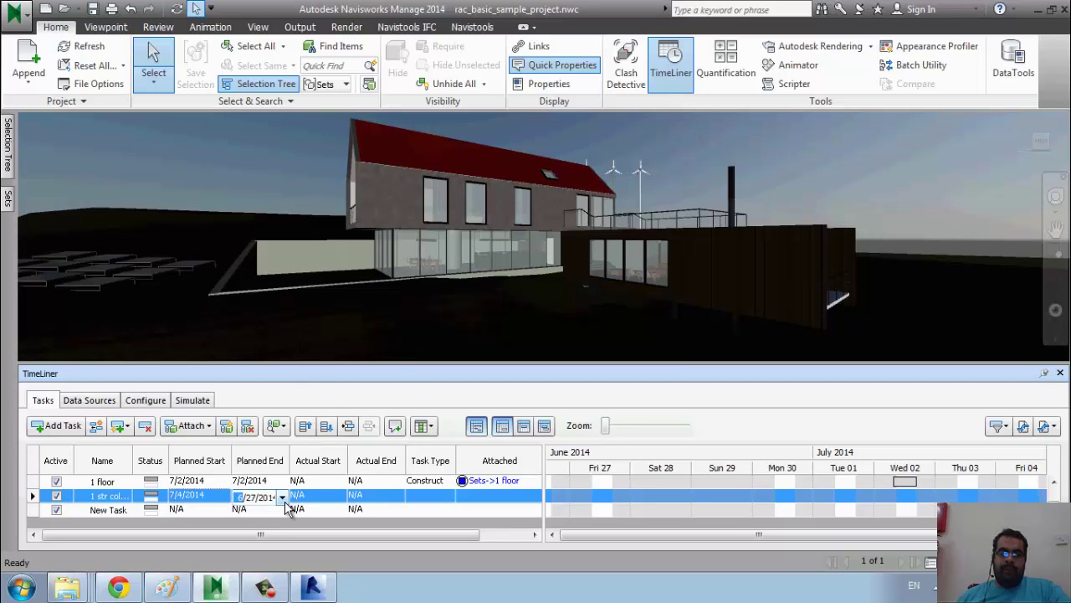
click(282, 497)
click(335, 378)
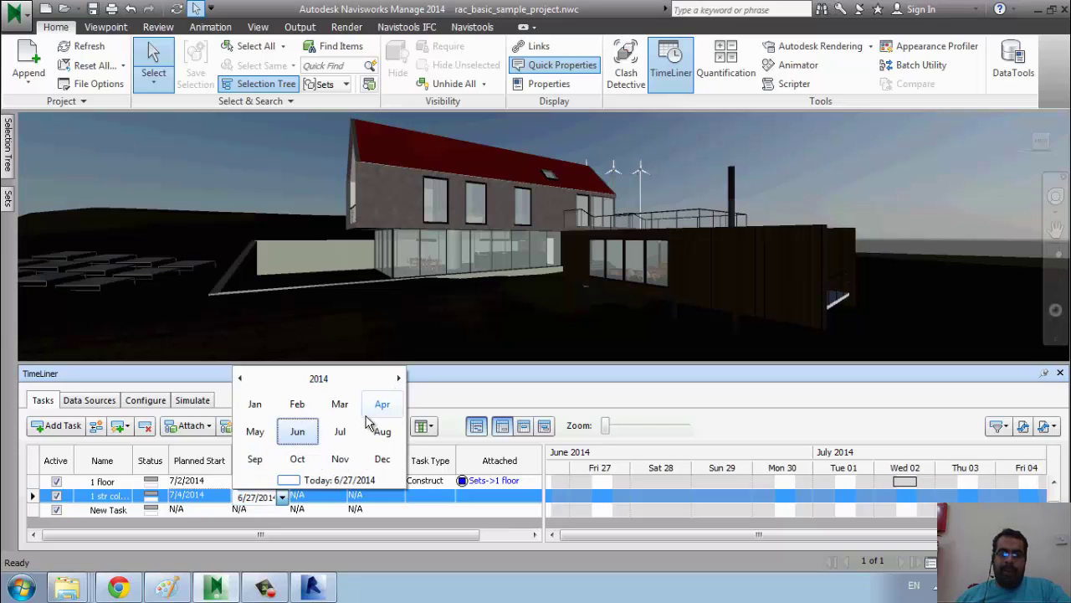
click(341, 432)
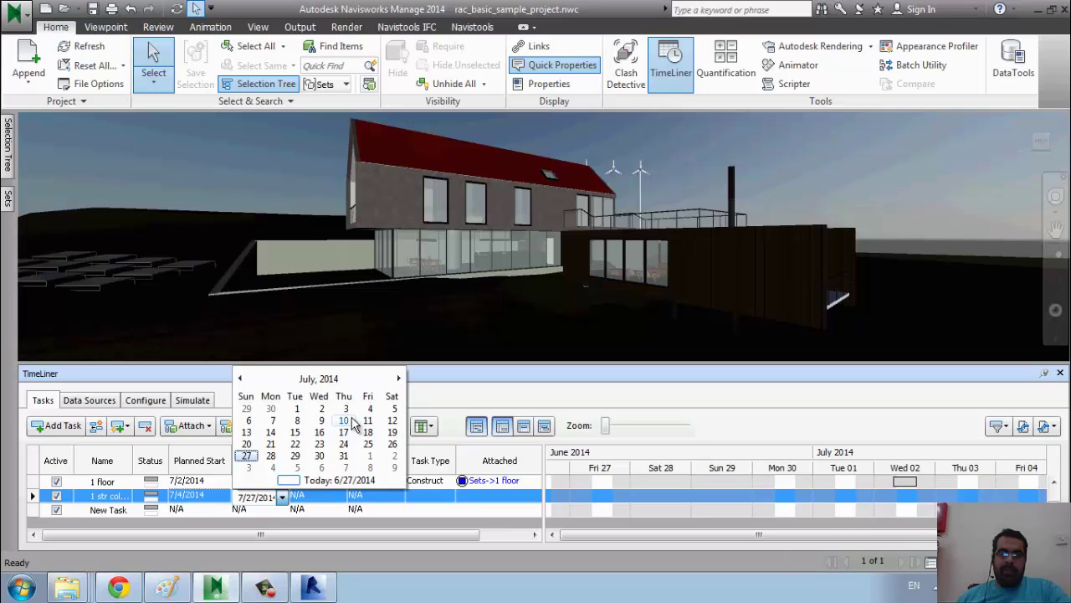
click(294, 432)
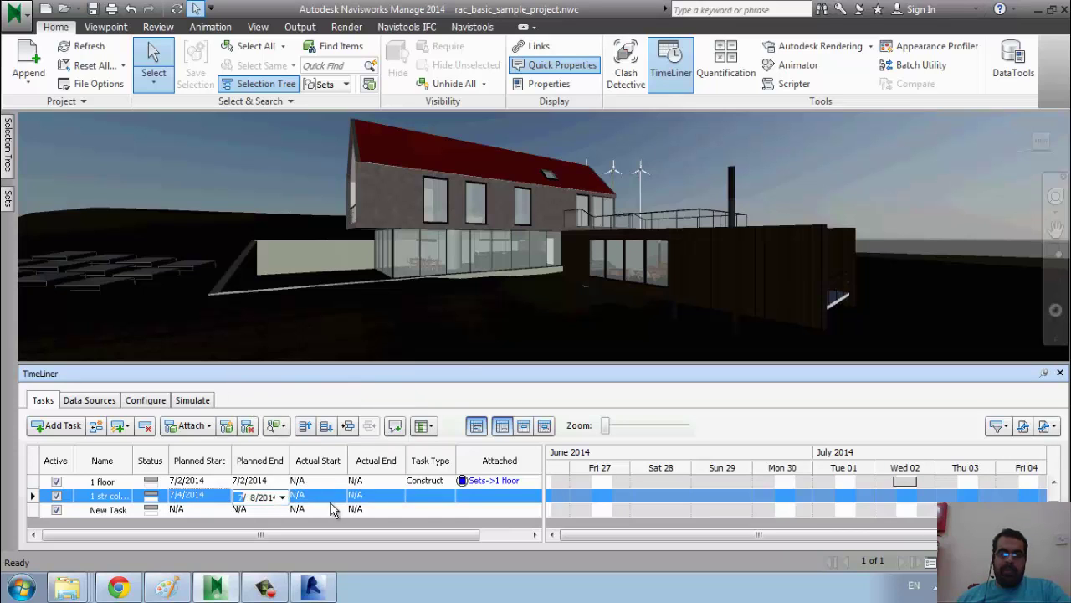
click(444, 501)
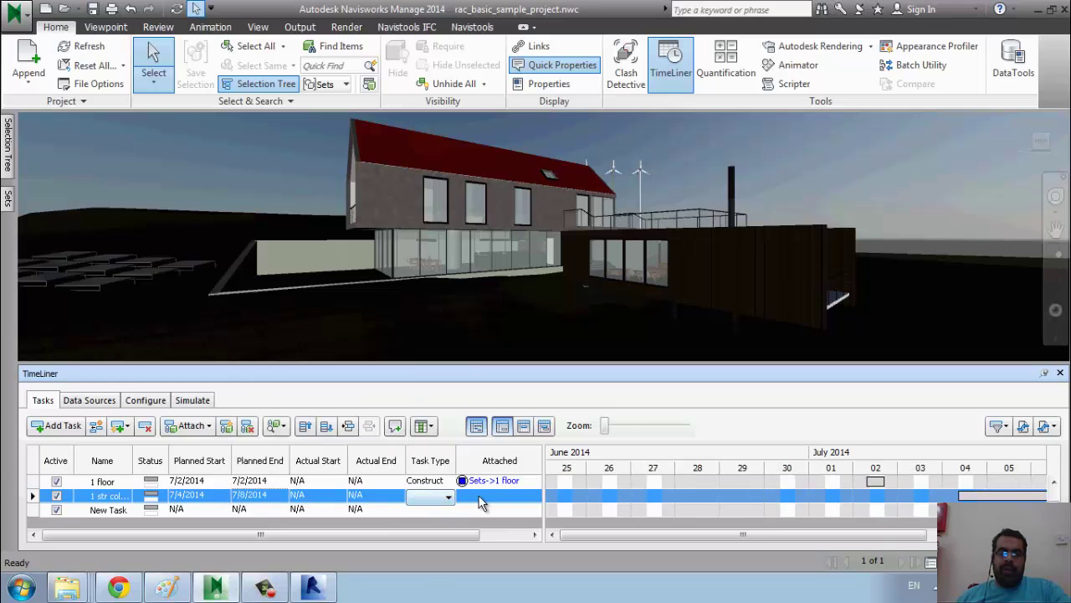
Attach the 1 str column selection set to the task.
click(481, 500)
right_click(482, 500)
mouse_move(553, 391)
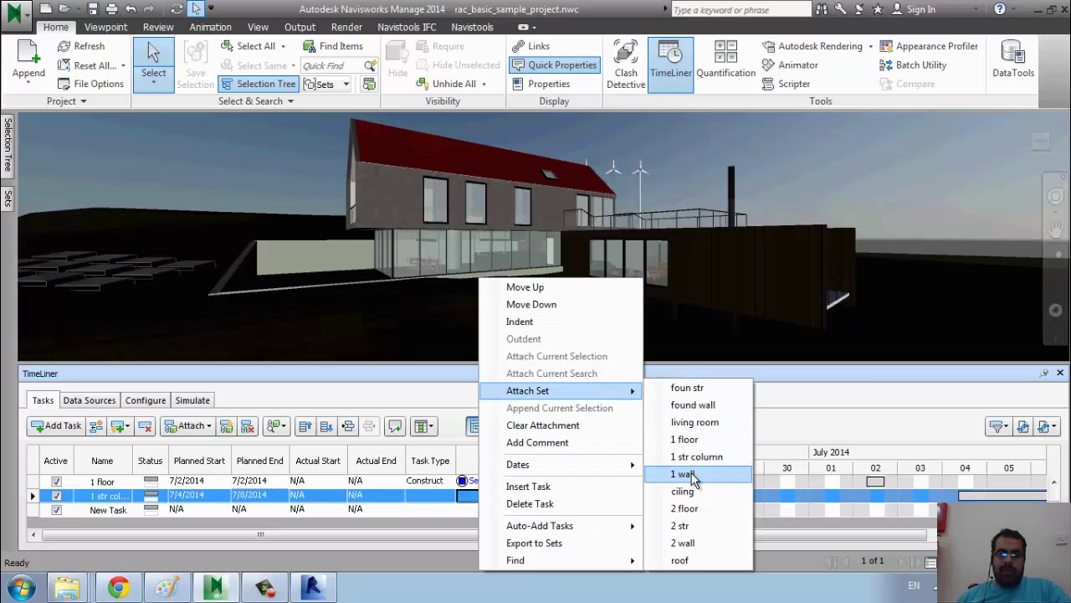
click(724, 458)
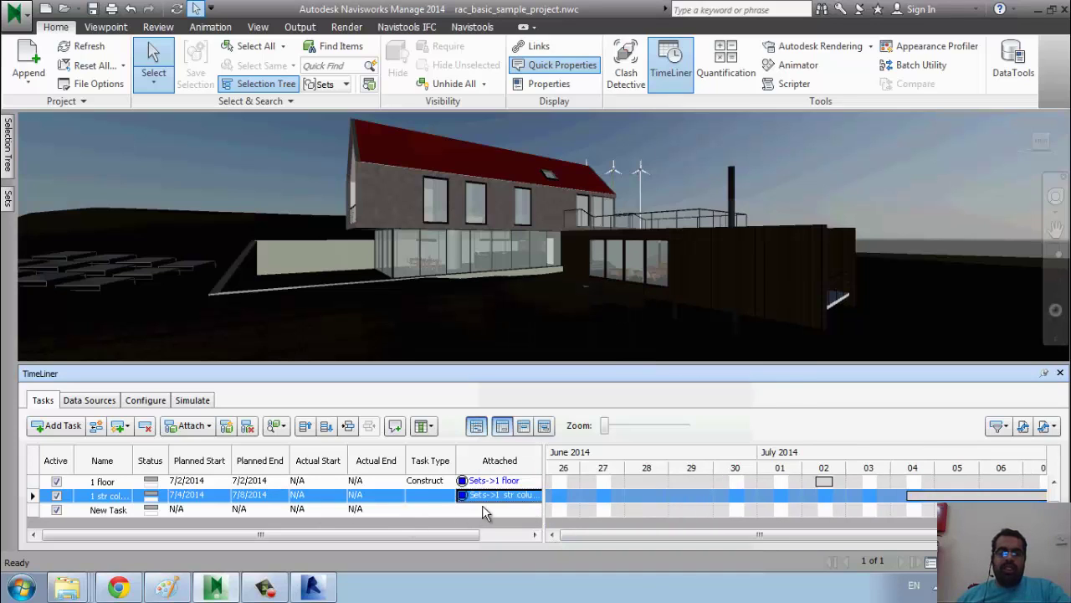
Extend the simulation end date to 7/16/2014 and play the simulation.
click(201, 401)
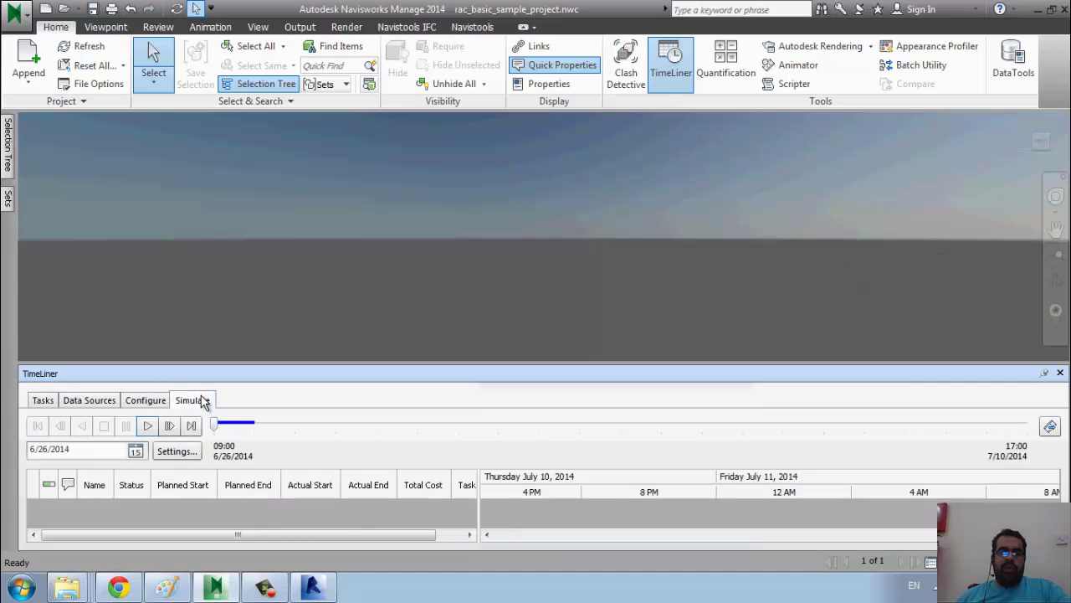
click(174, 452)
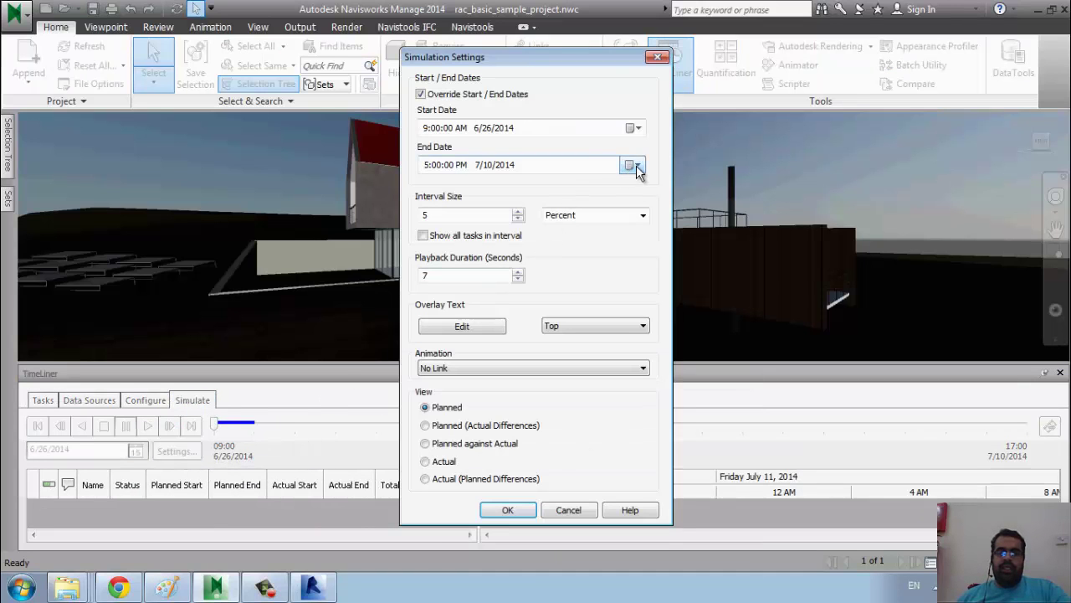
click(636, 167)
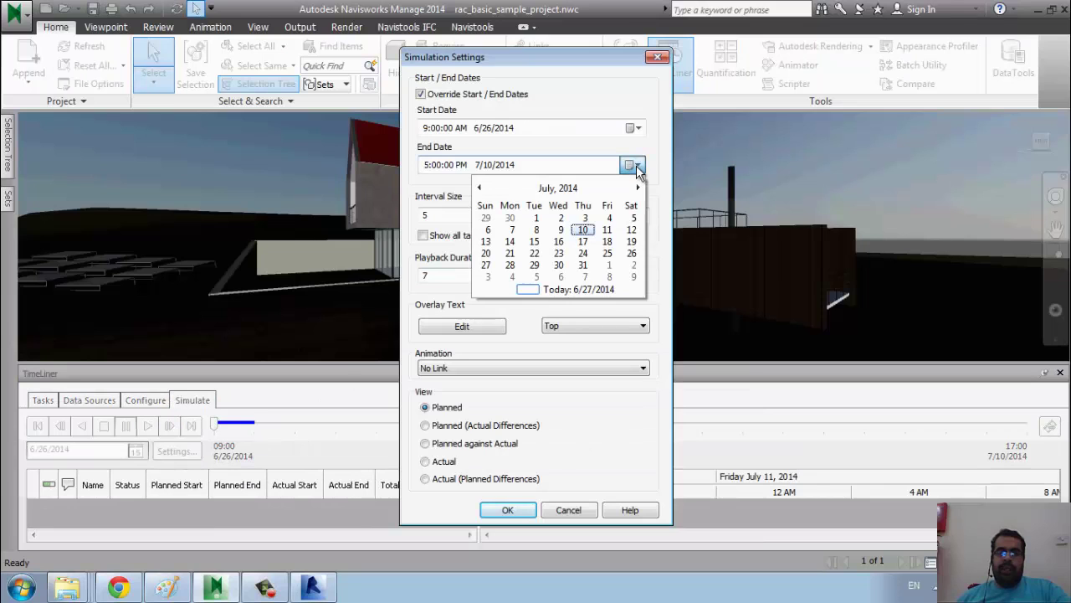
click(558, 241)
click(507, 509)
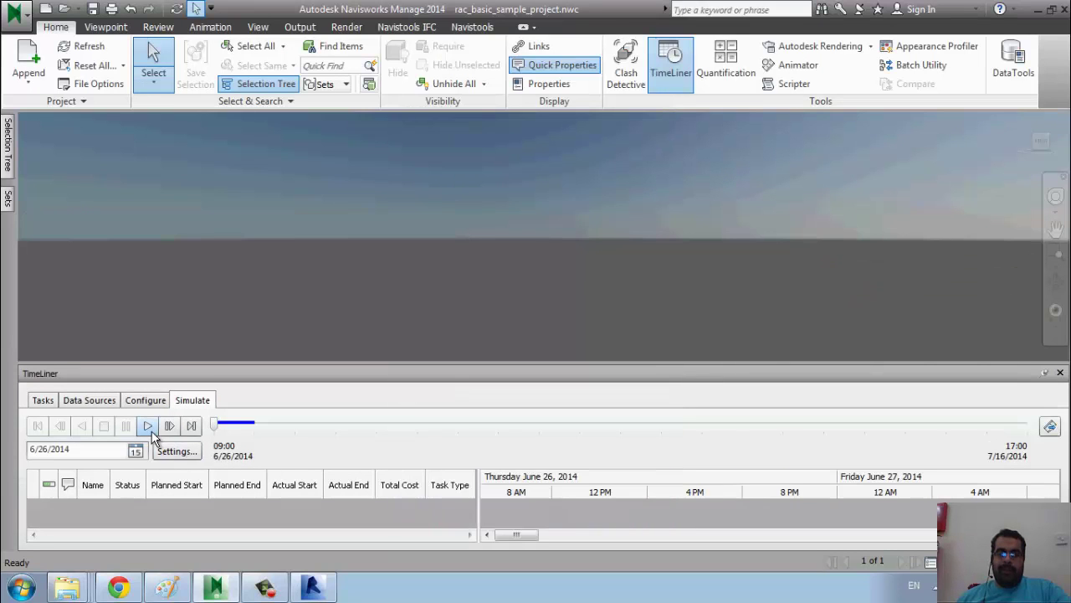
click(149, 428)
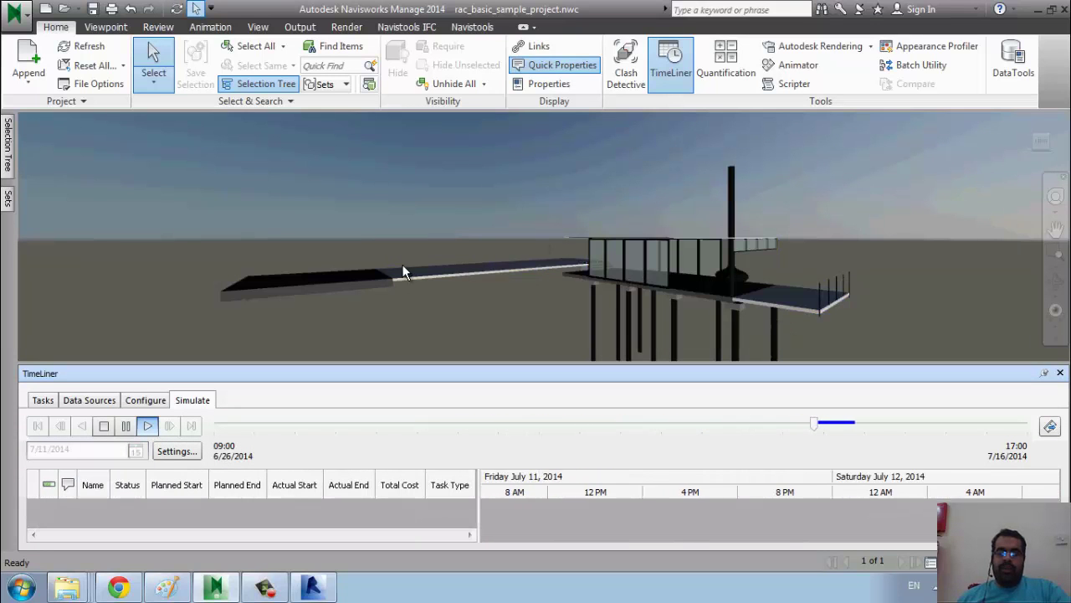
Make 1 str column a Construct task and replay the simulation to raise the Level 1 columns.
click(43, 400)
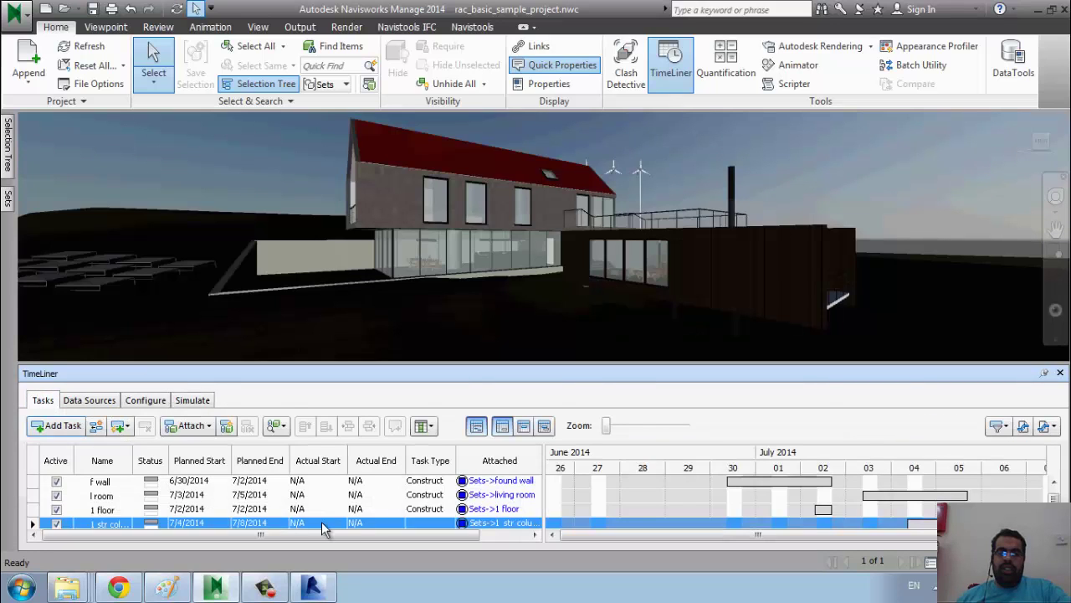
click(424, 522)
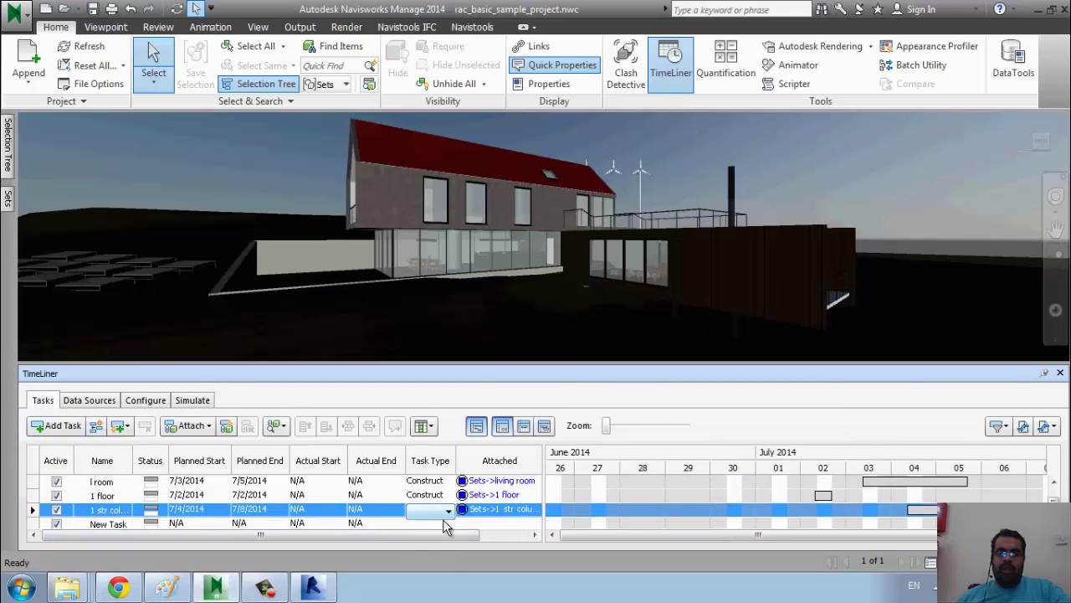
click(446, 512)
click(427, 528)
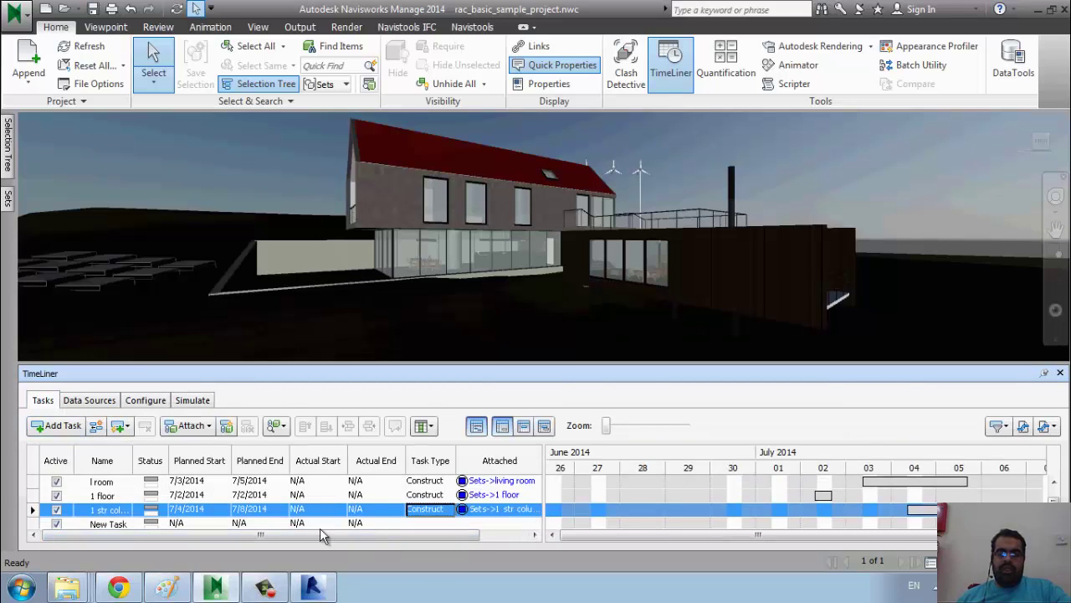
click(192, 400)
click(149, 426)
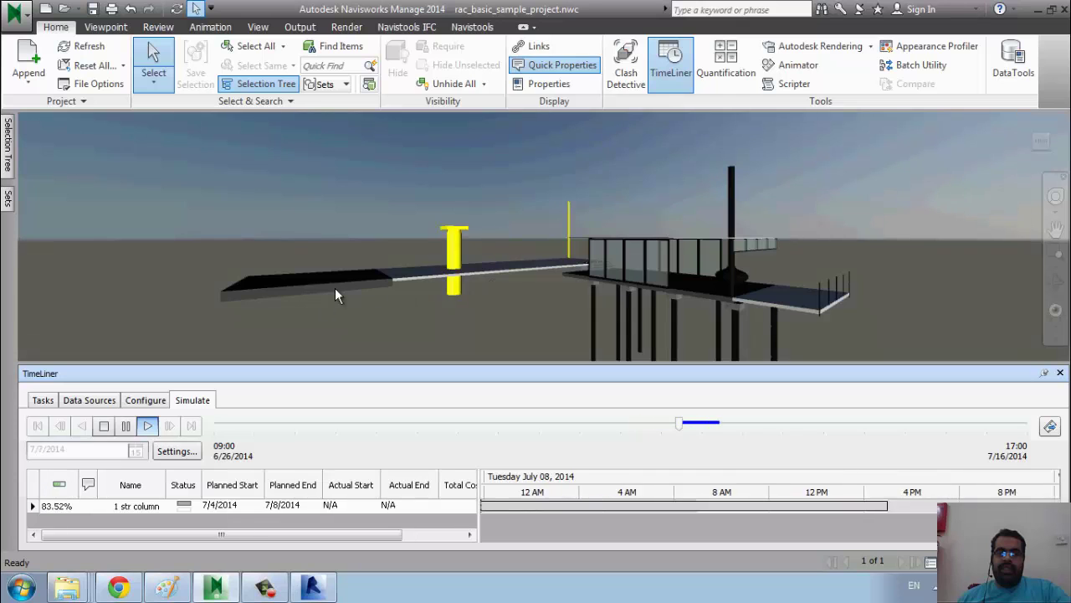
click(49, 399)
middle_drag(491, 217, 456, 249)
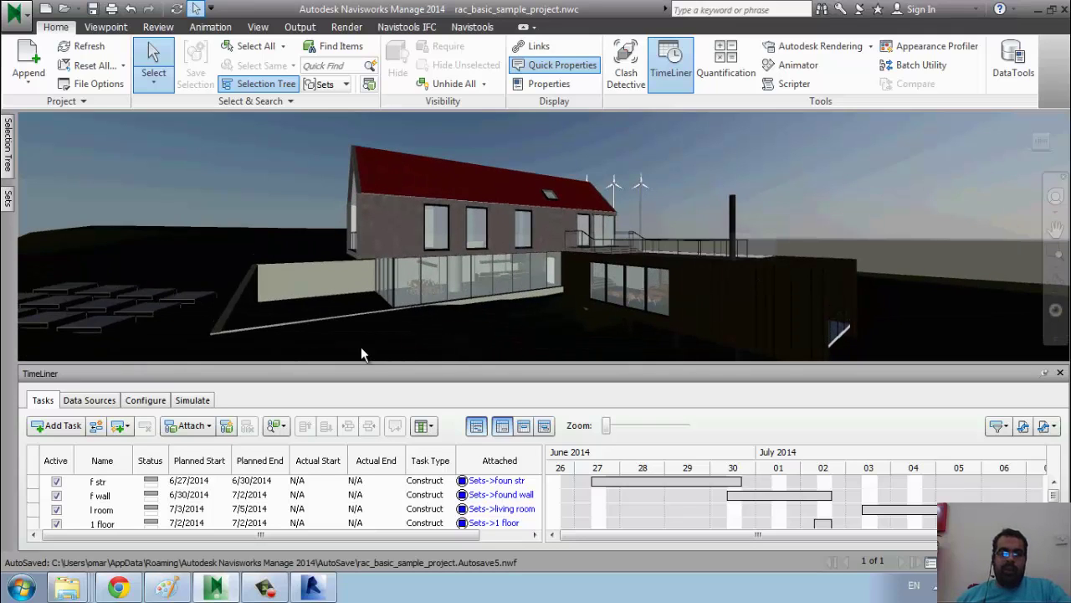
Open the Data Sources tab and list import formats from CSV Import to Primavera P6 V8.2.
click(7, 200)
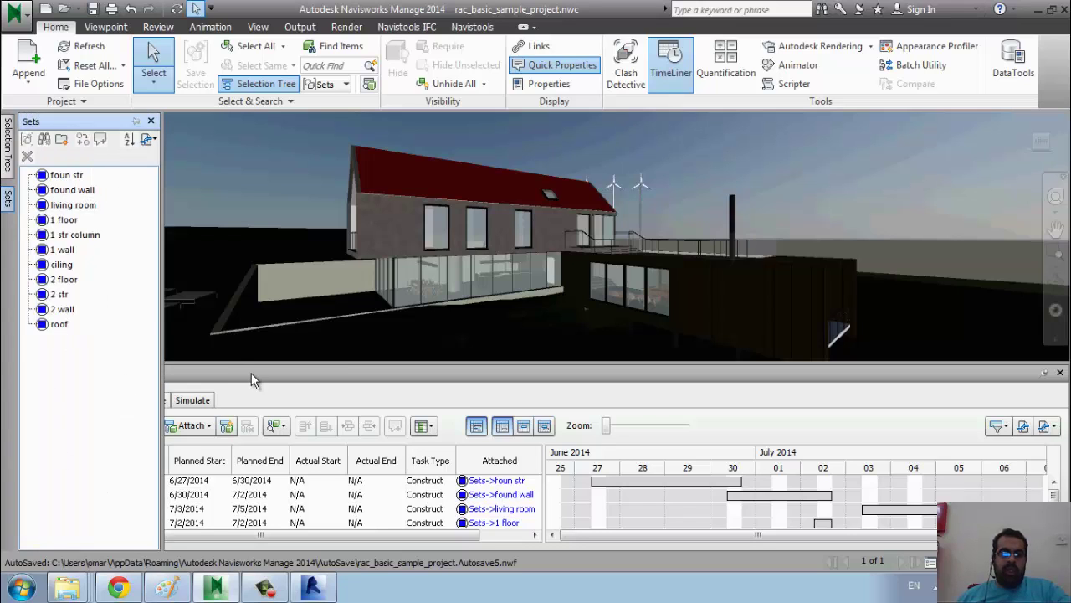
click(108, 401)
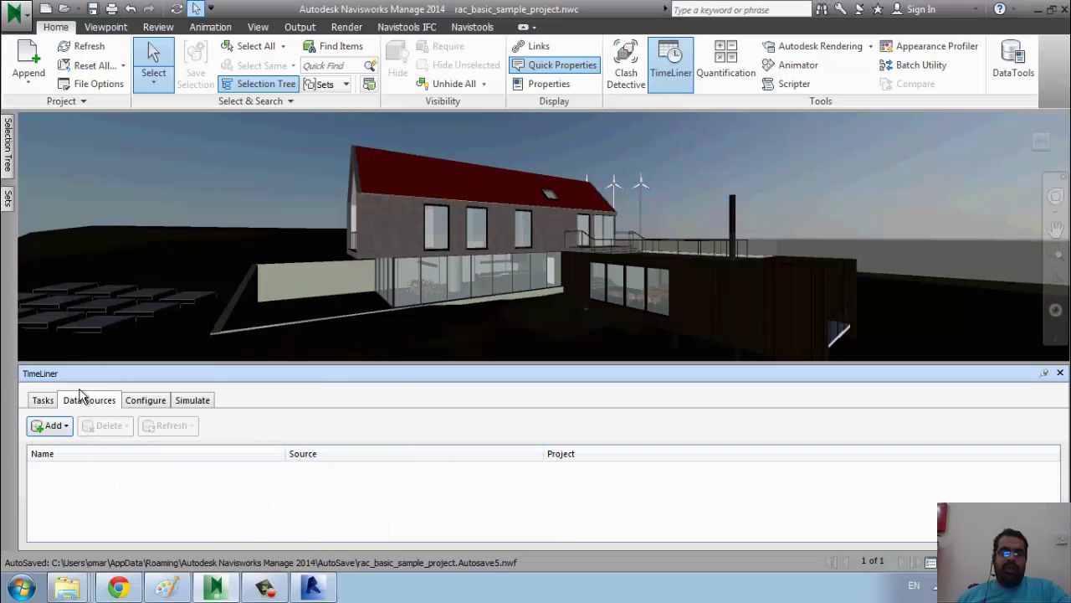
click(48, 428)
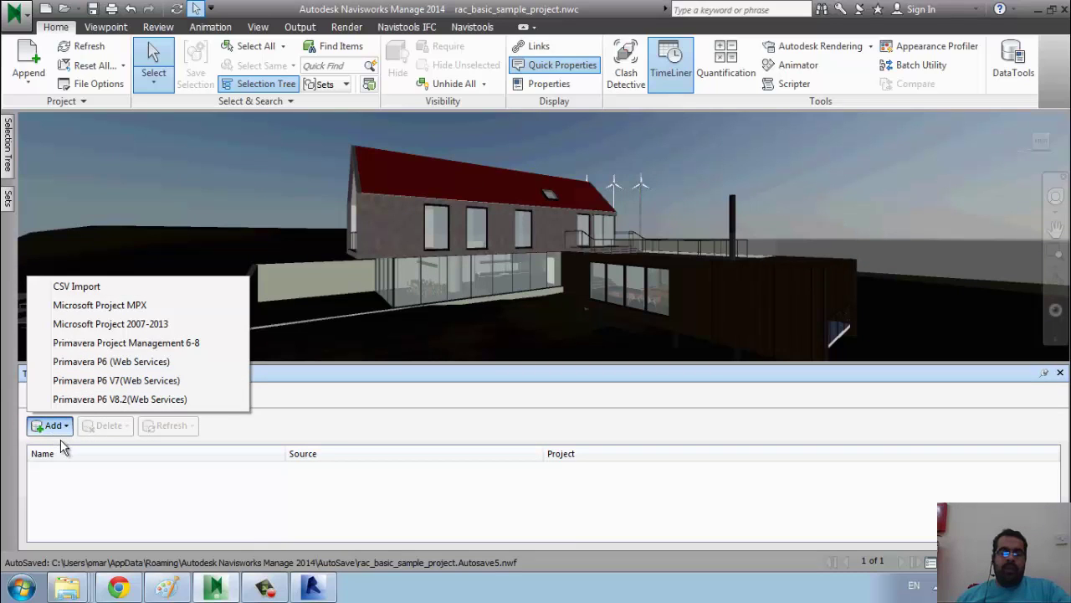
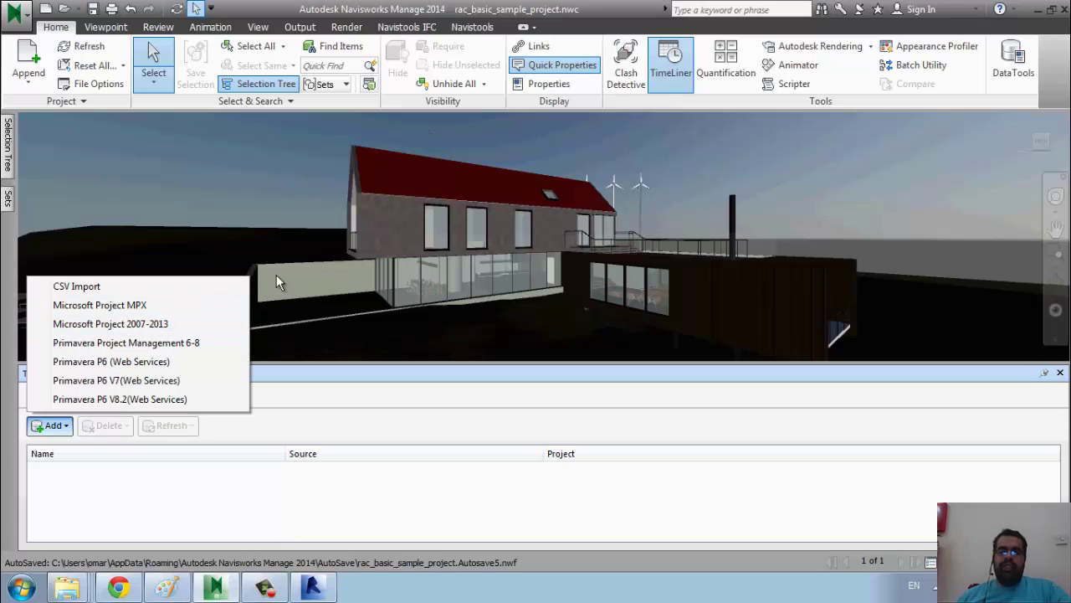
Add BIM PROGRAM.mpx to TimeLiner as a Microsoft Project MPX data source.
click(129, 308)
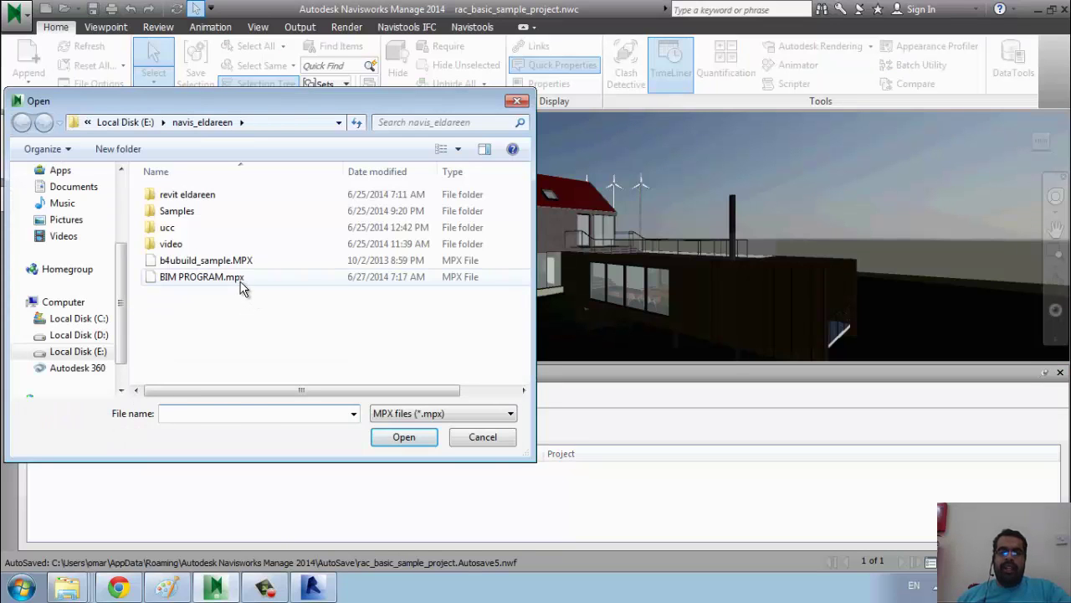
click(240, 282)
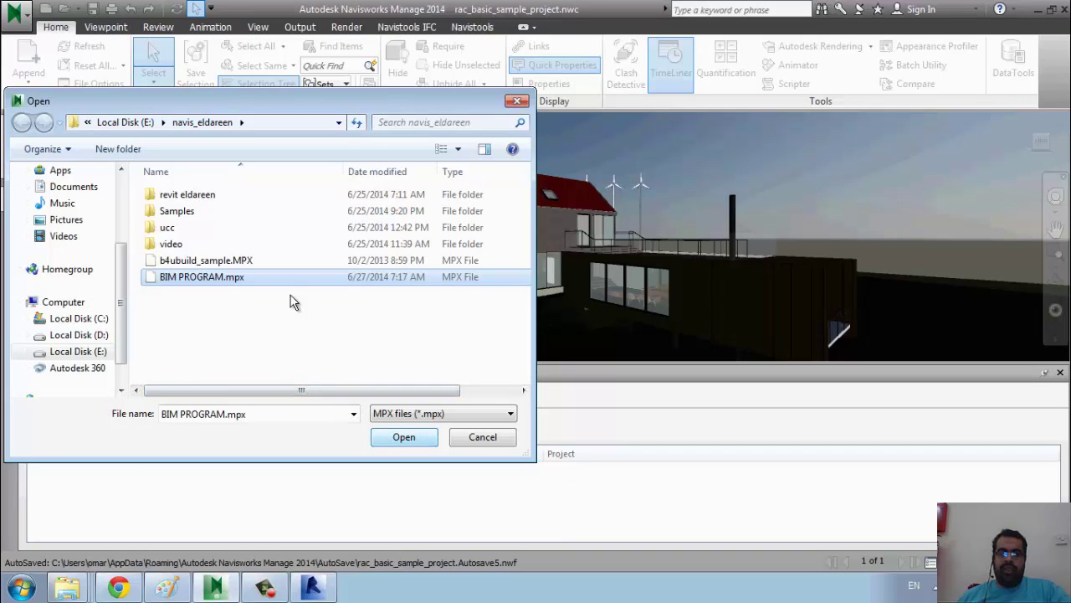
click(280, 261)
click(282, 276)
click(404, 436)
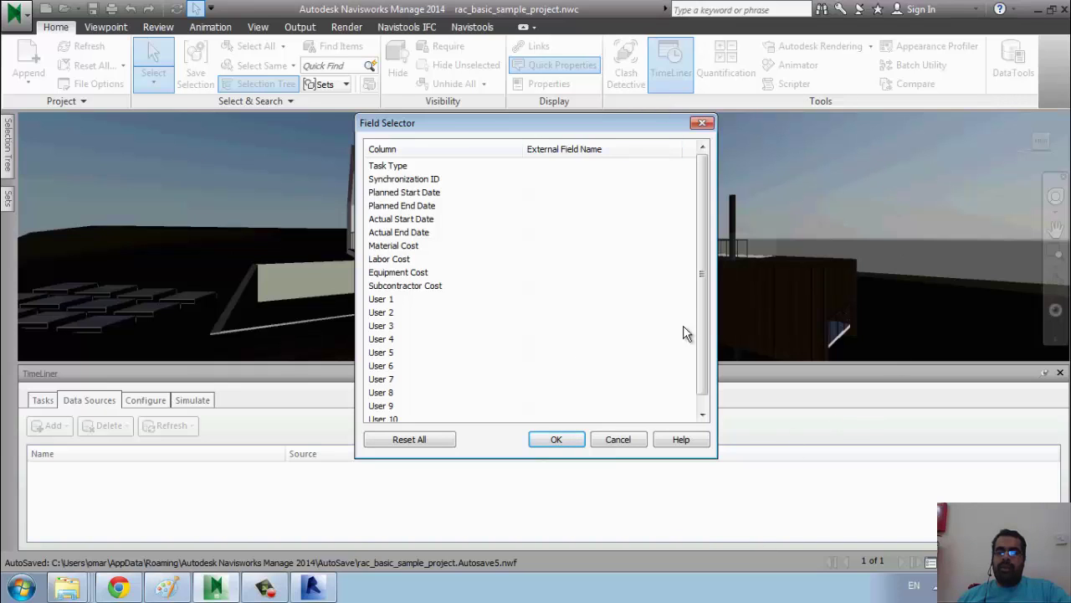
Map Planned Start Date to the schedule's Start field.
click(434, 197)
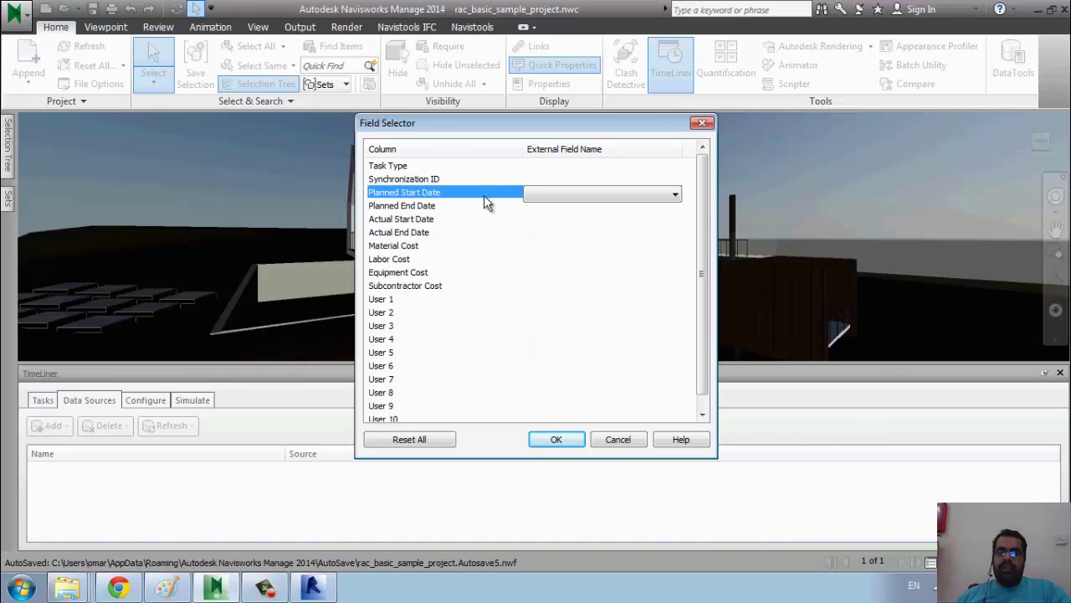
click(663, 198)
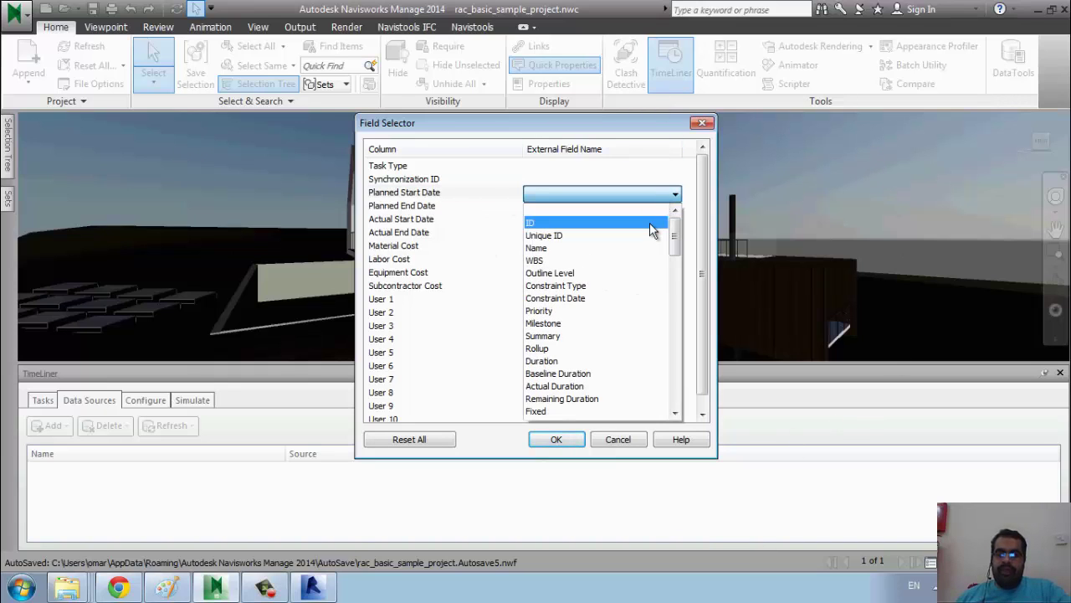
scroll(614, 350, down, 1)
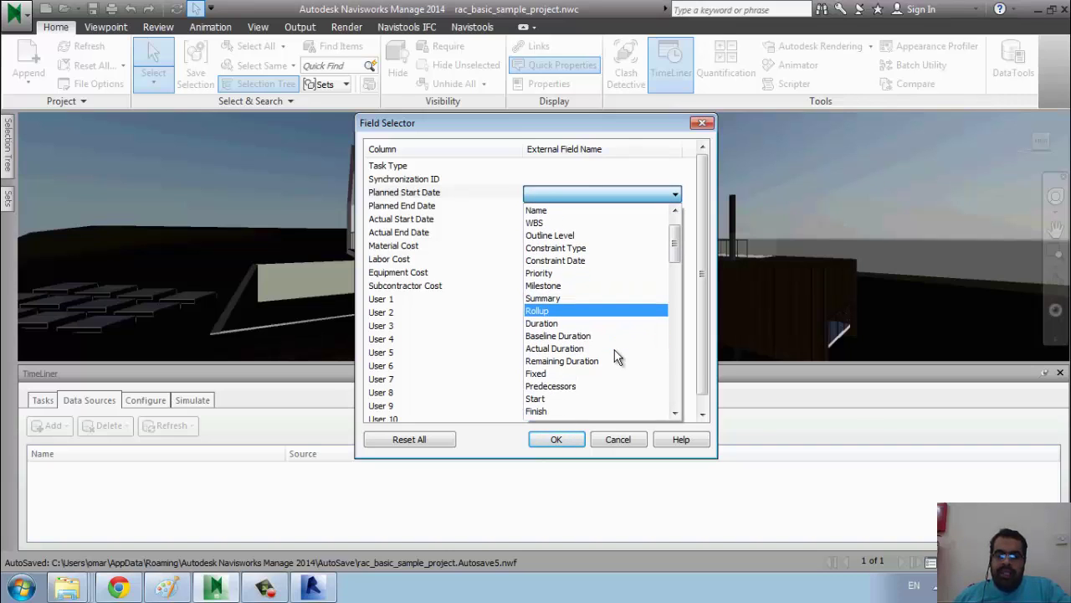
key(s)
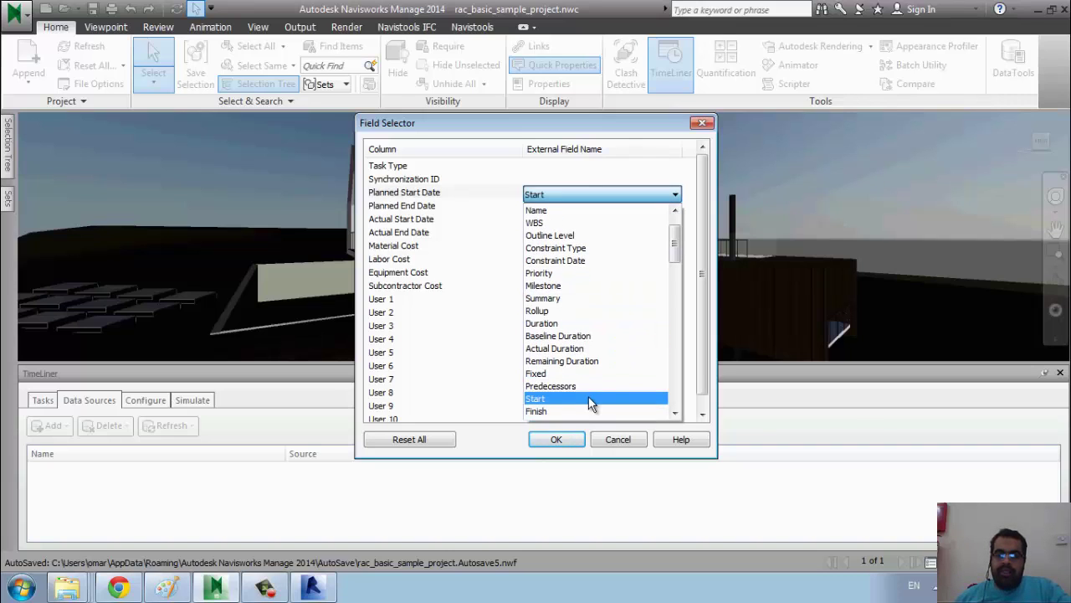
click(588, 398)
click(675, 197)
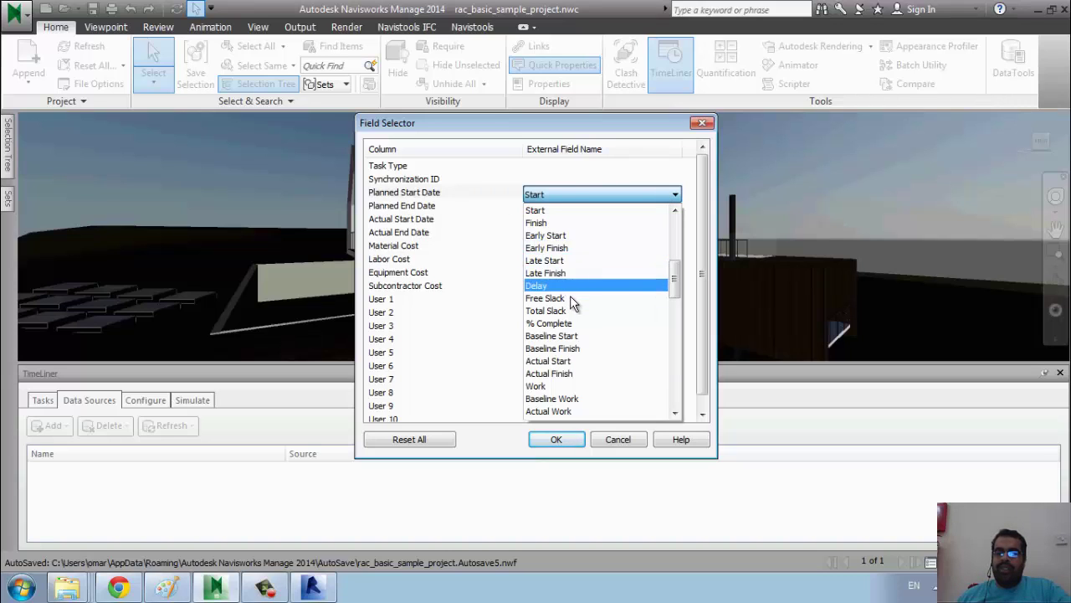
click(576, 211)
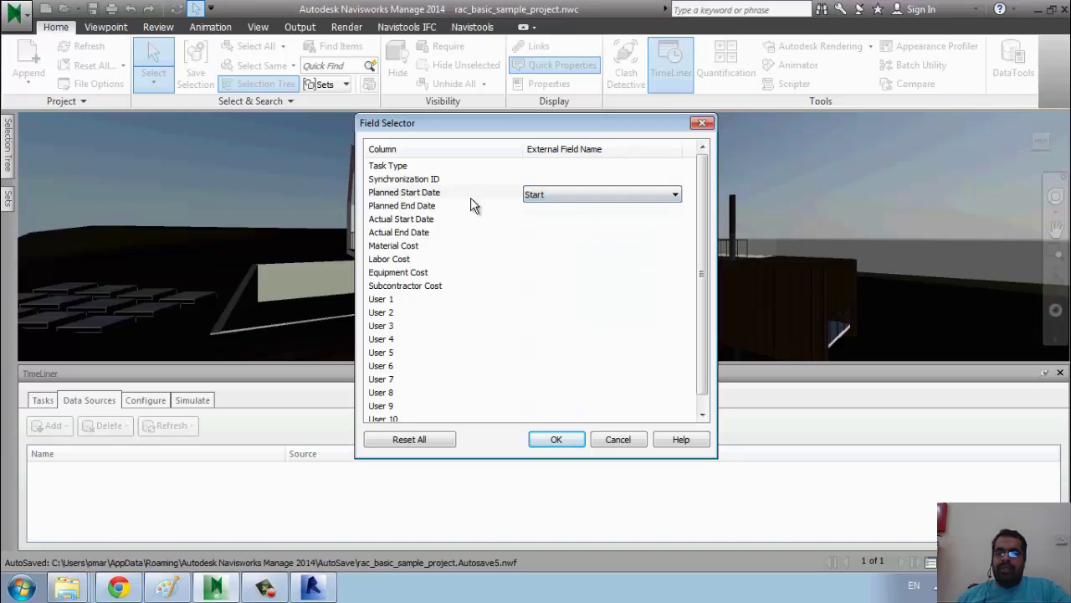
Map Planned End Date to the schedule's Finish field.
click(485, 207)
click(590, 212)
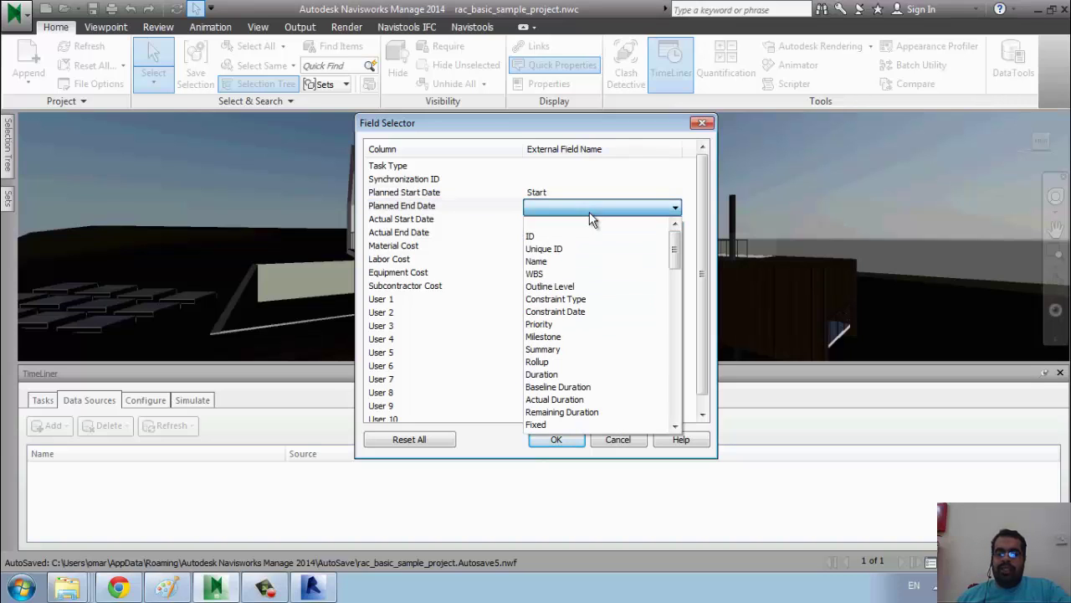
key(d)
key(f)
key(f)
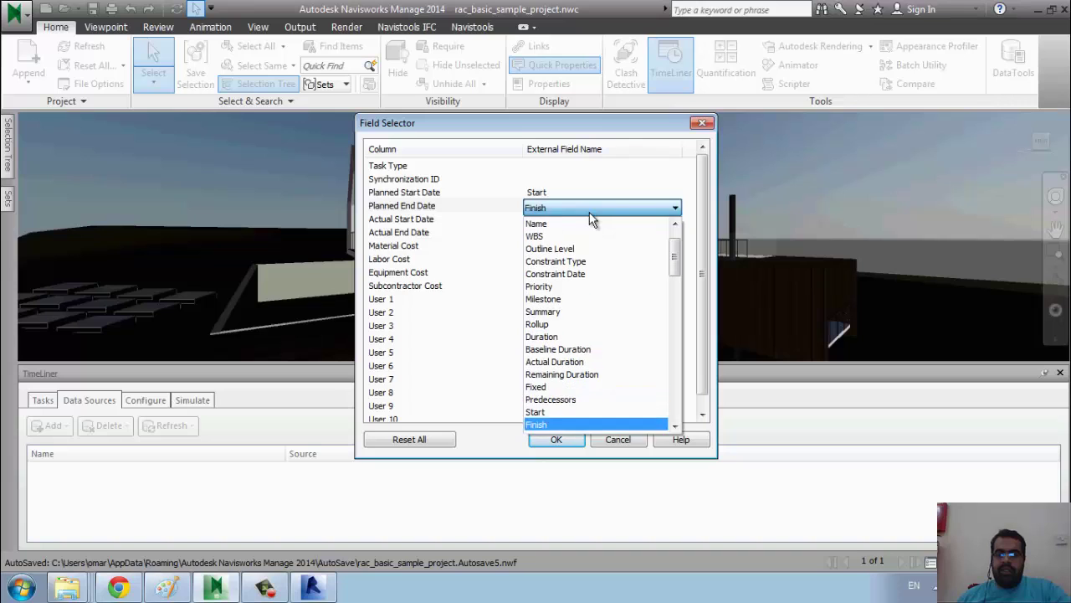
click(567, 423)
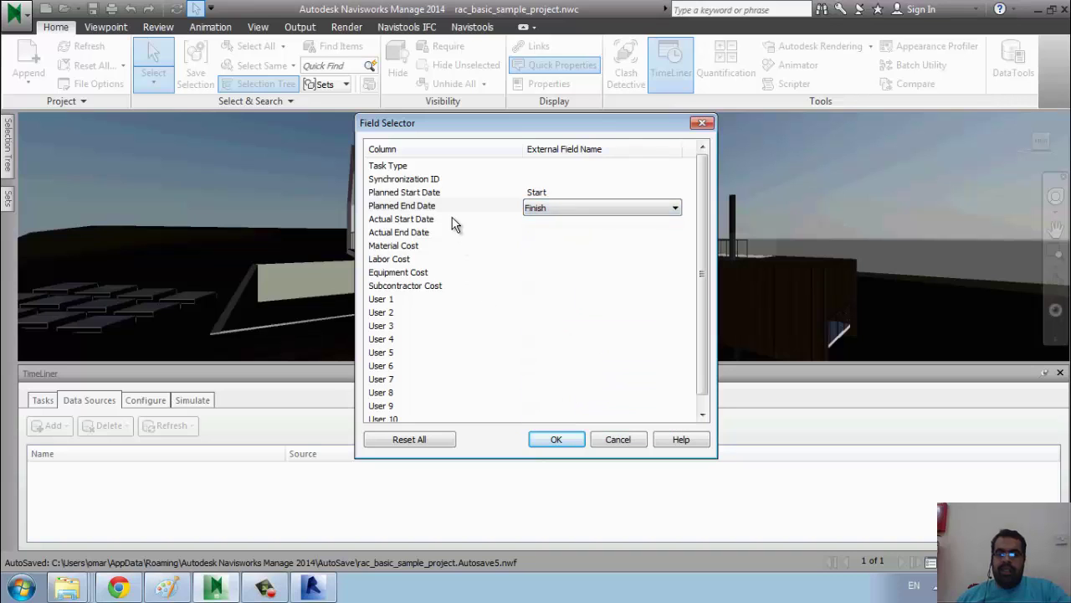
click(454, 222)
click(567, 222)
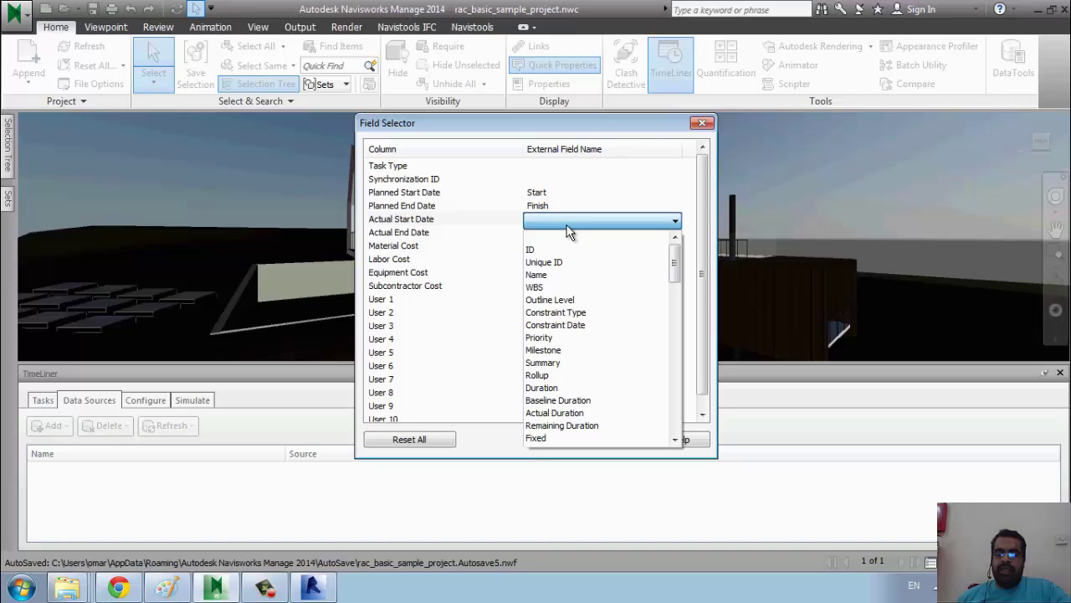
Map Actual Start Date to the schedule's Actual Start field.
scroll(616, 364, down, 3)
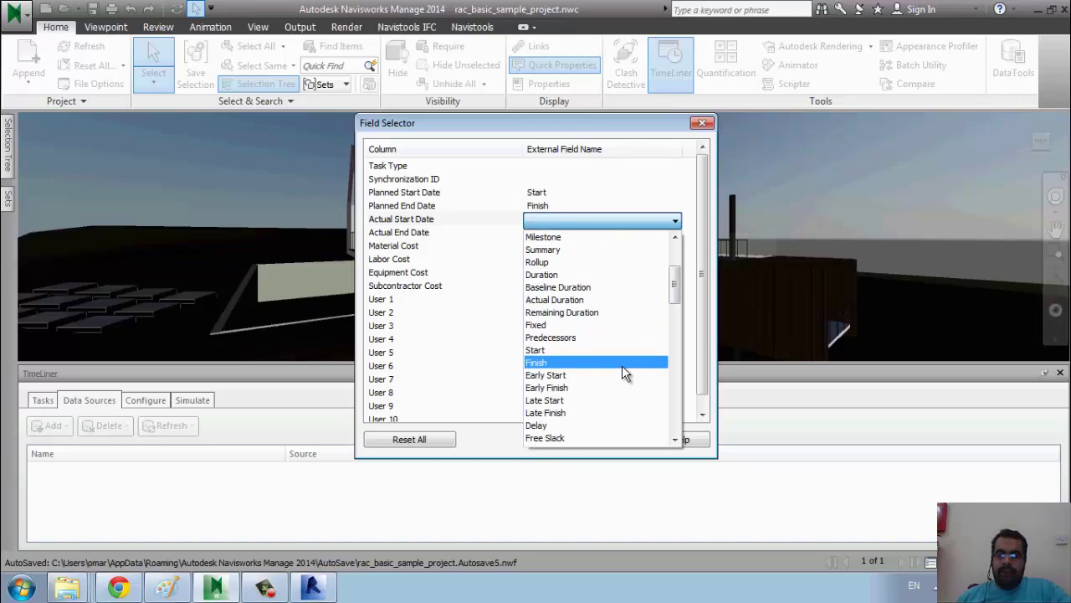
scroll(622, 371, down, 1)
scroll(622, 368, down, 2)
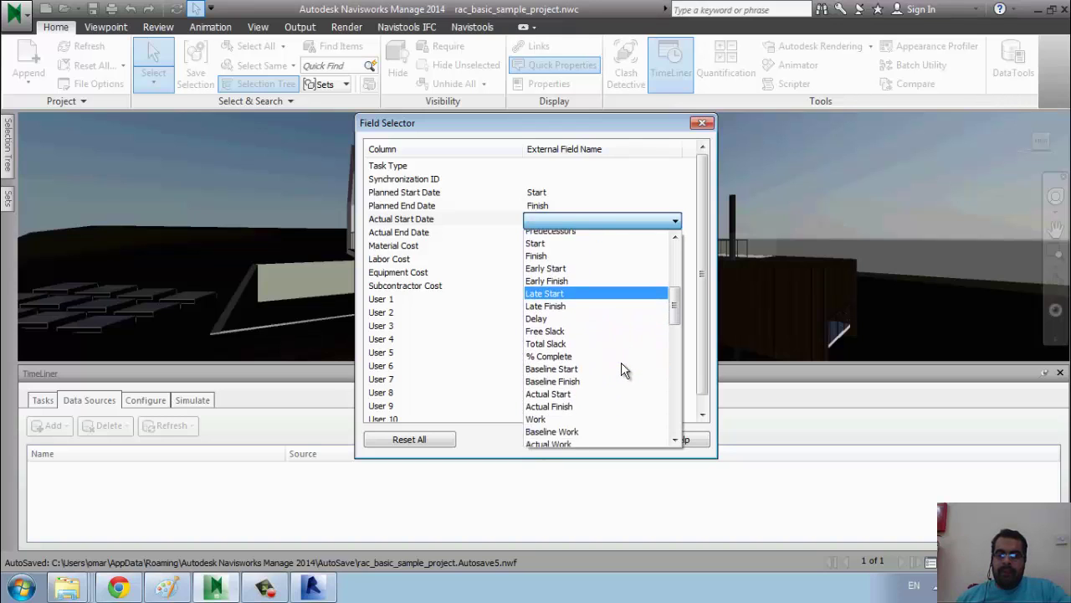
scroll(622, 368, down, 1)
scroll(607, 433, down, 1)
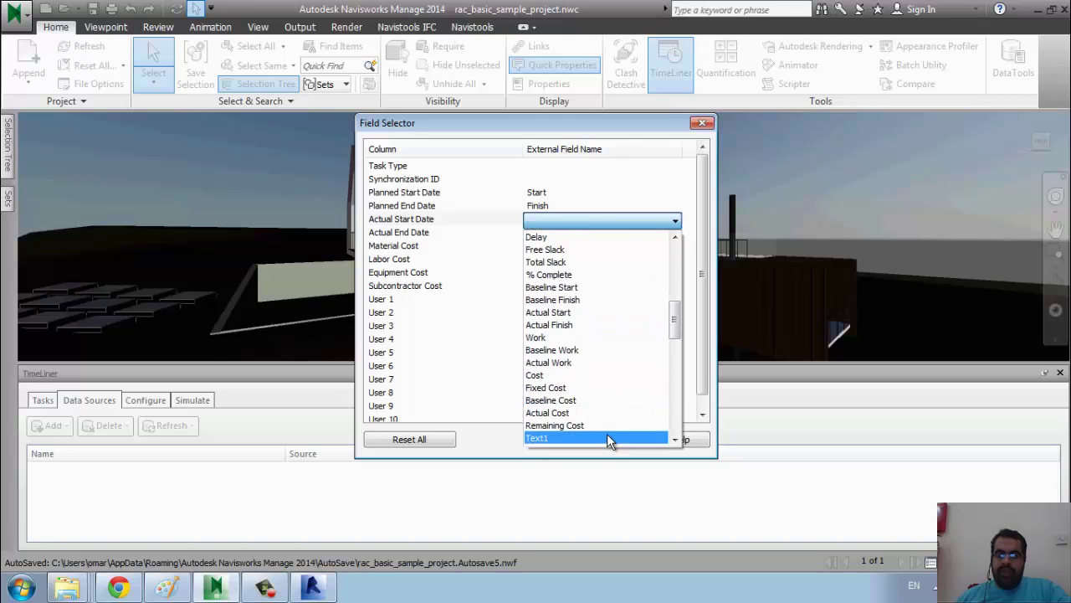
scroll(606, 434, down, 2)
scroll(596, 418, up, 5)
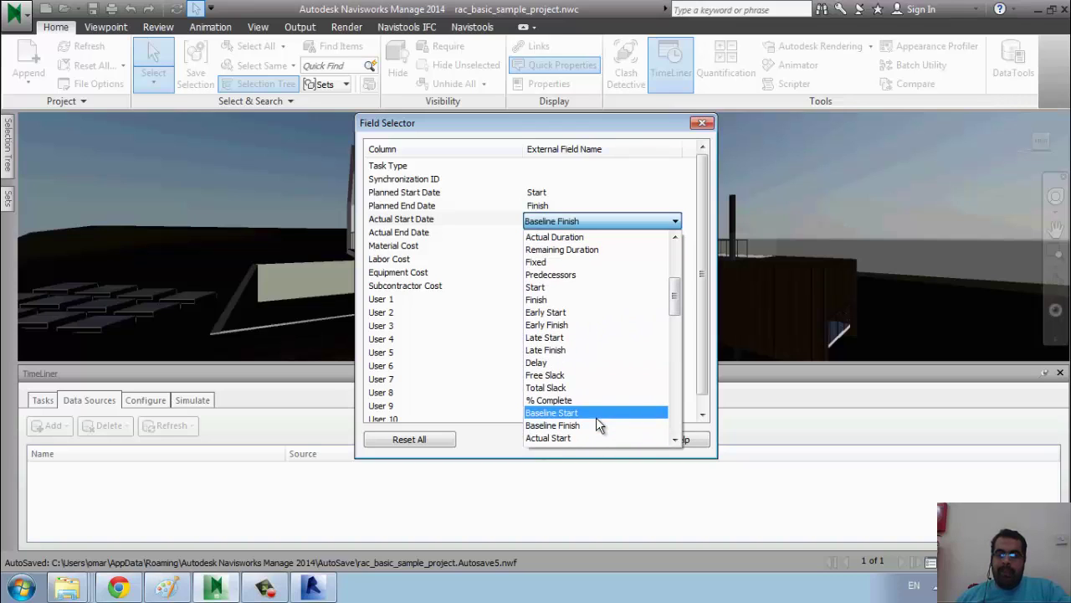
scroll(596, 417, down, 1)
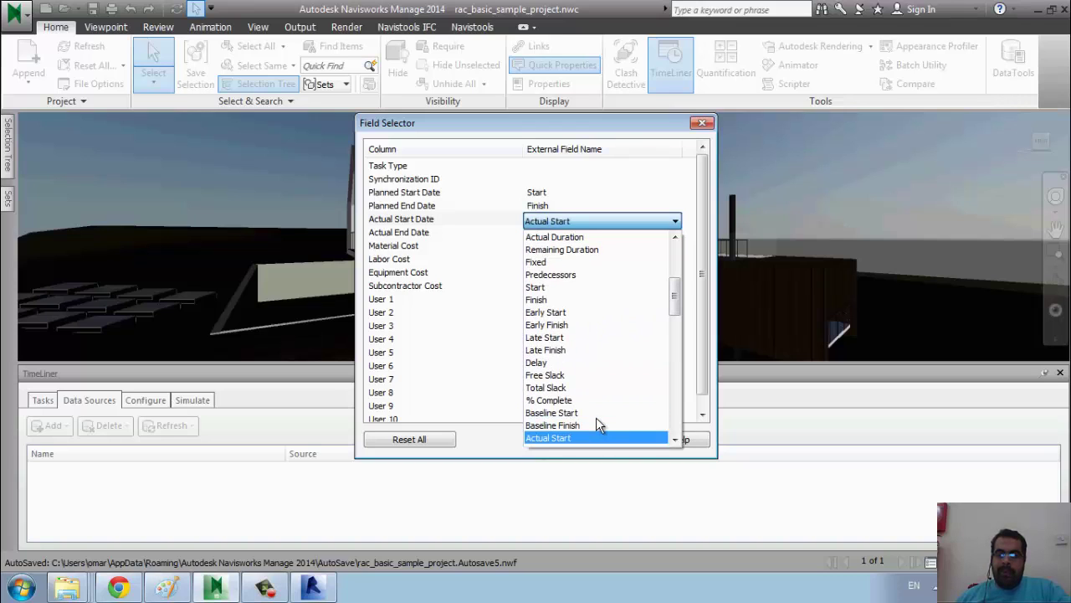
click(582, 221)
click(581, 235)
Map Actual End Date to the schedule's Actual Finish field.
click(583, 235)
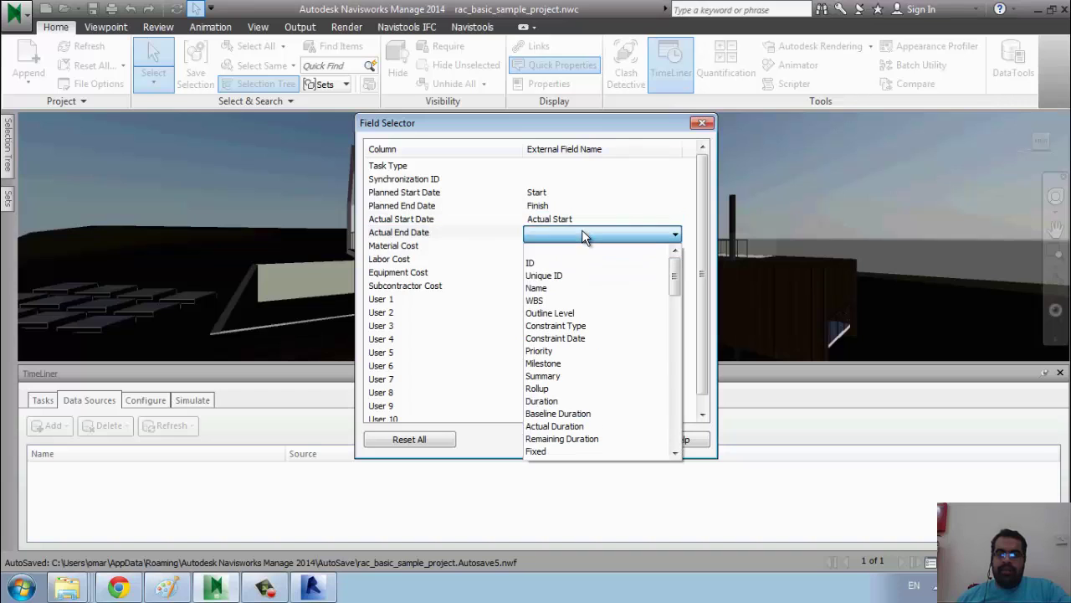
key(a)
key(a)
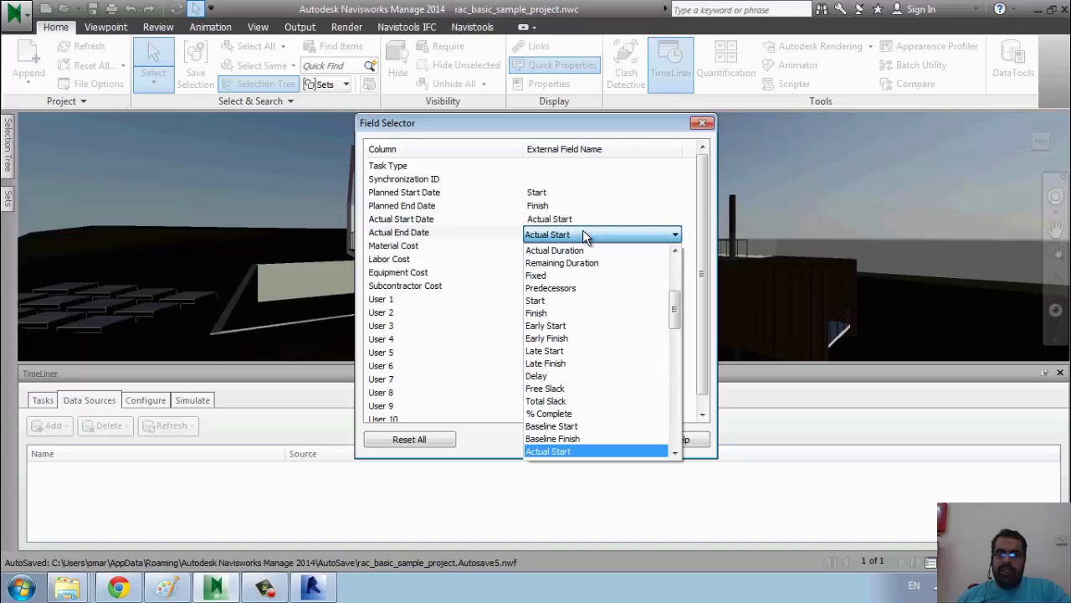
key(a)
key(Return)
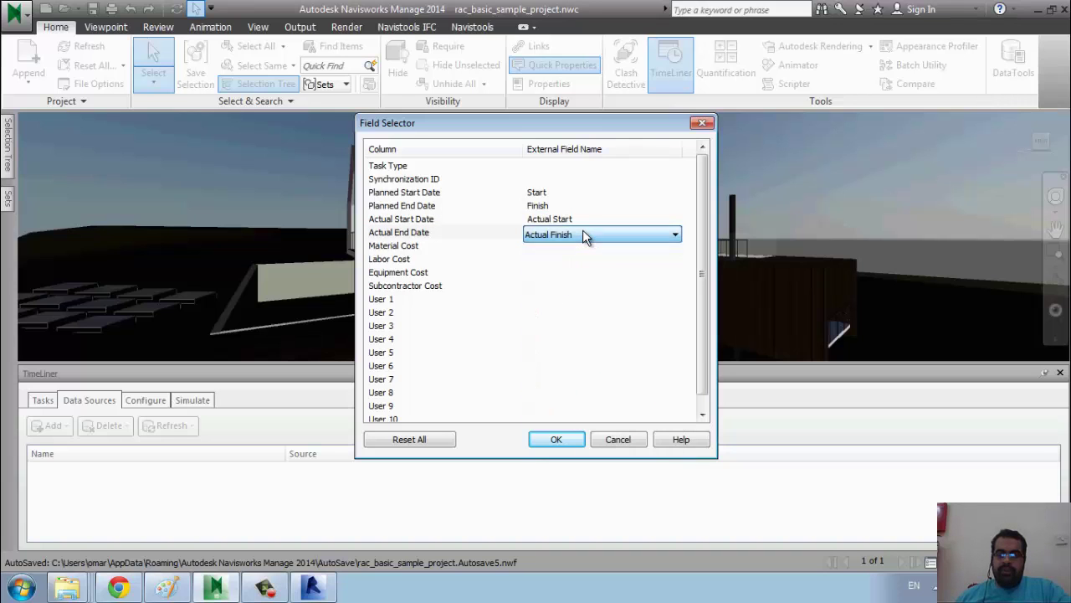
click(418, 248)
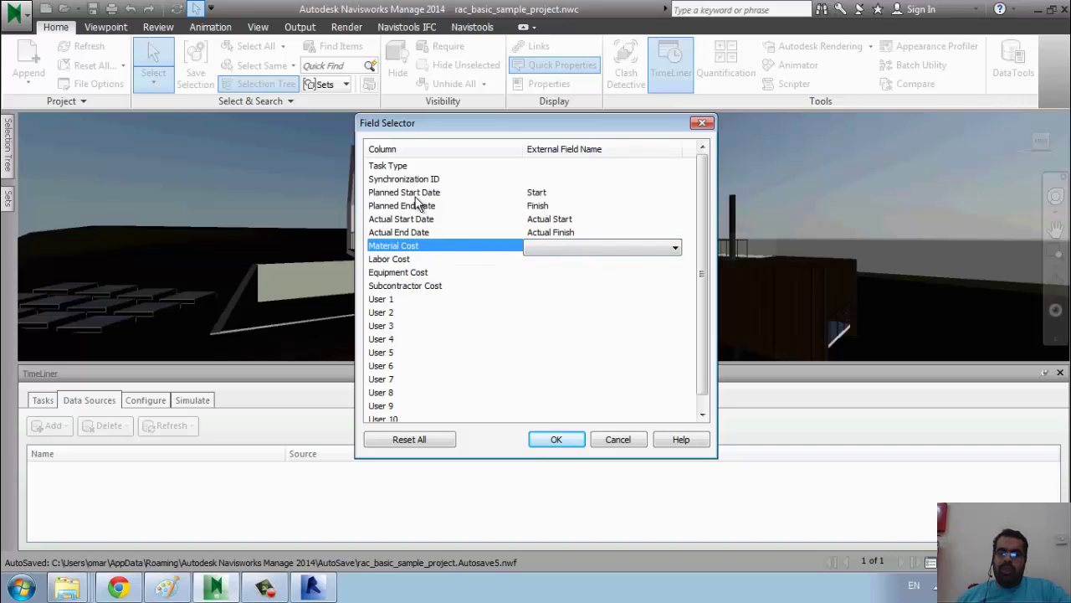
Set Synchronization ID to ID and accept the field mapping.
click(670, 179)
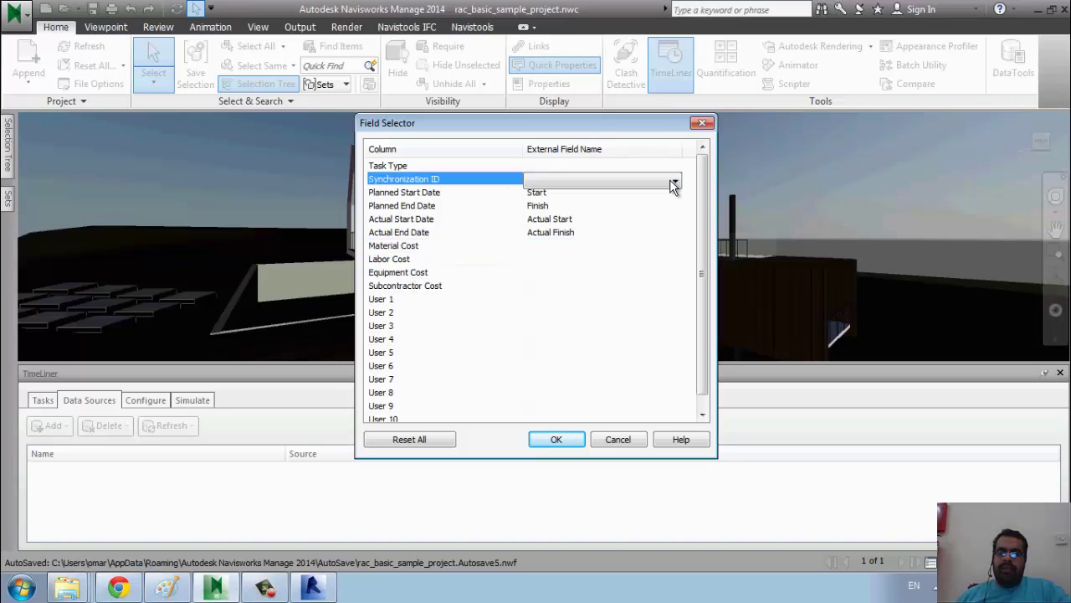
click(669, 179)
click(625, 211)
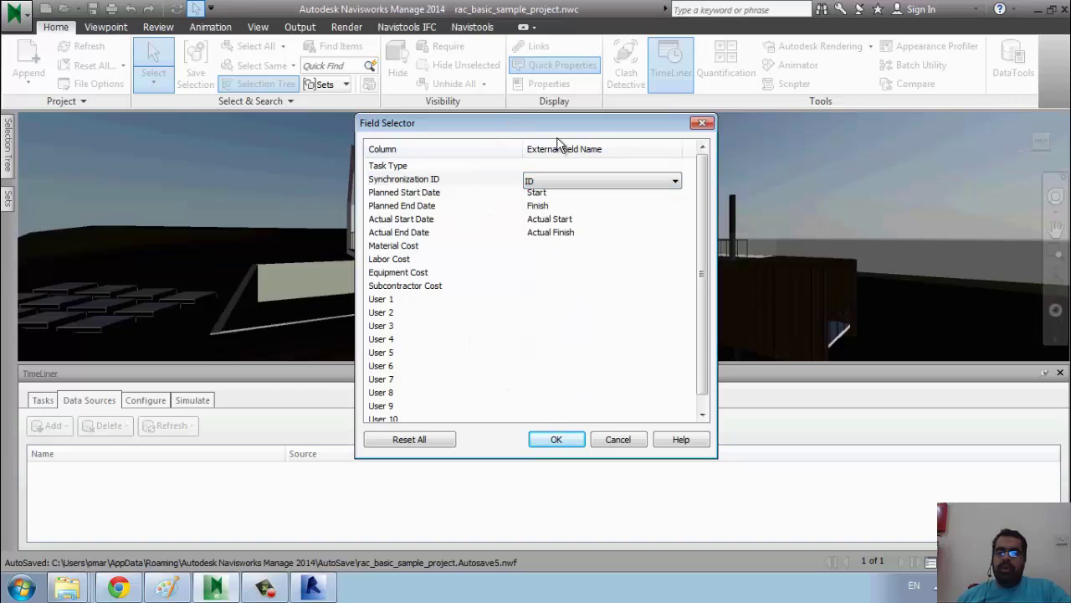
click(561, 443)
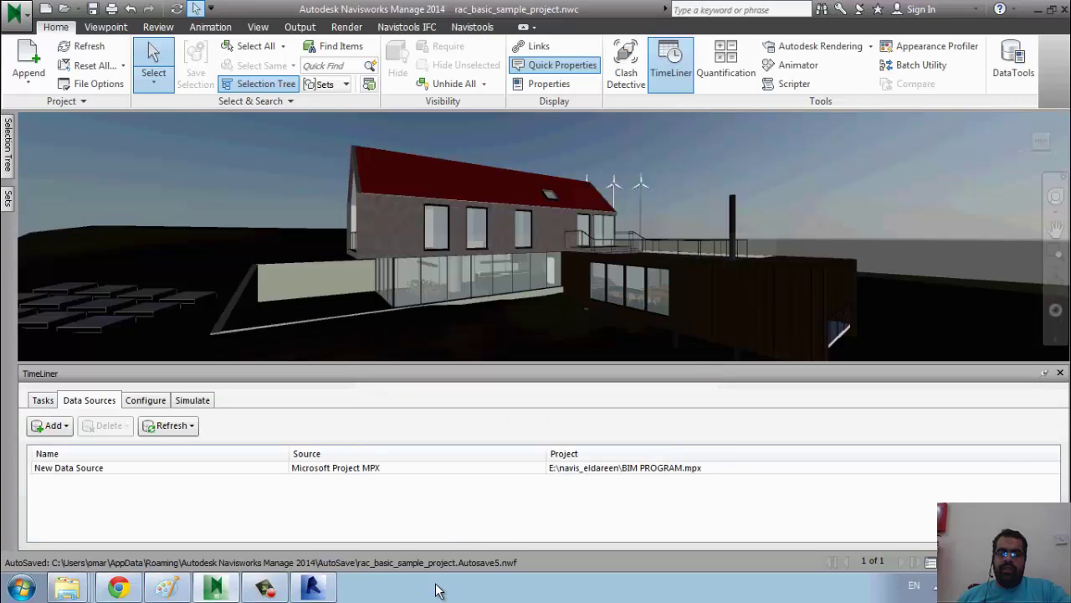
Delete the three old tasks from 1 floor downward in the task list.
click(42, 400)
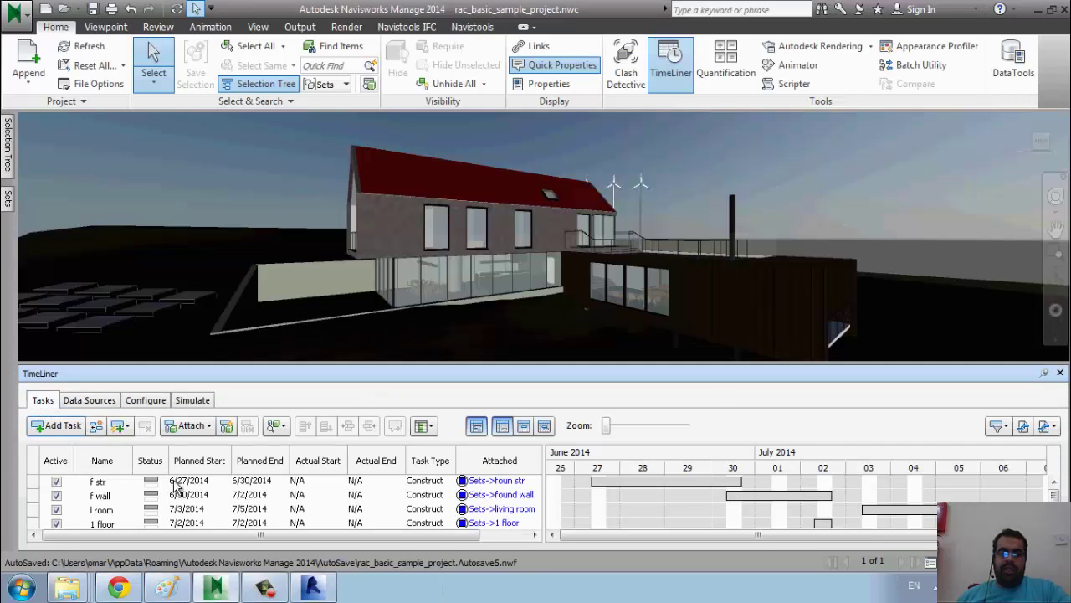
click(165, 483)
scroll(134, 498, down, 1)
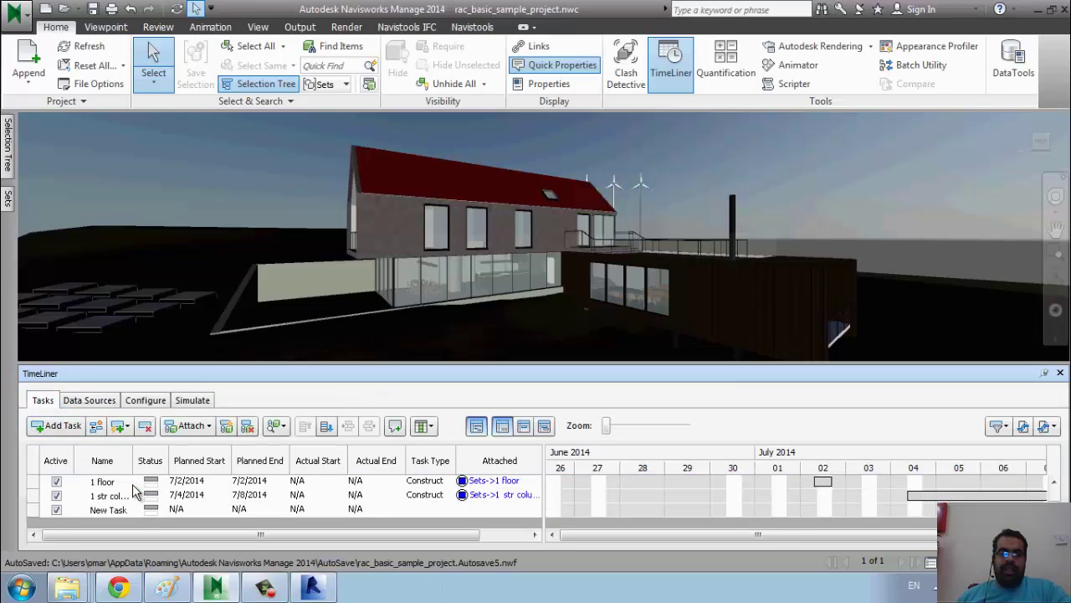
shift+click(133, 509)
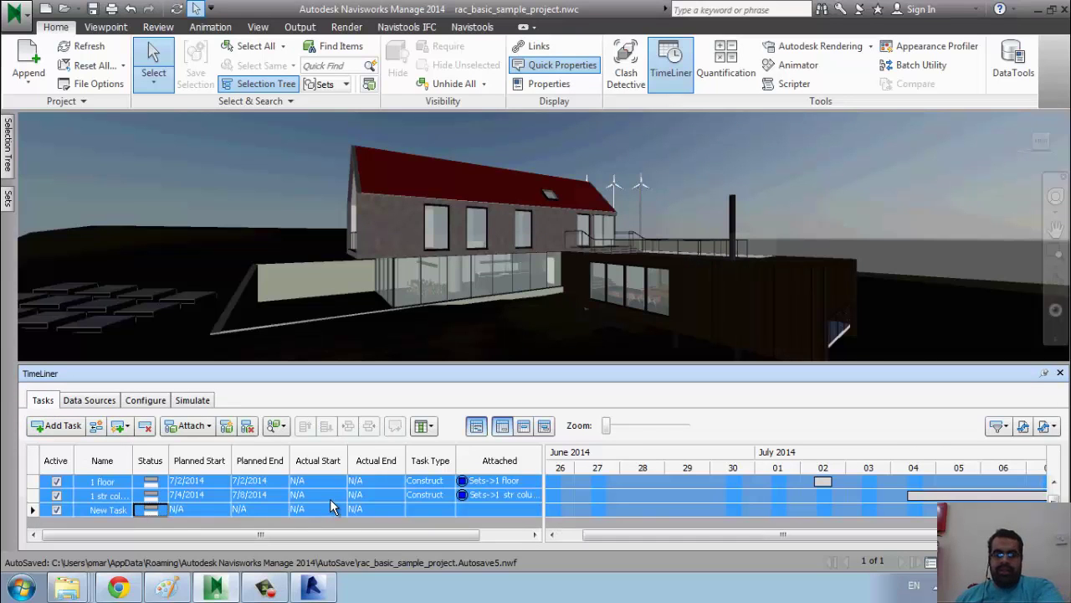
key(Delete)
Select the New Data Source entry under Data Sources.
click(88, 400)
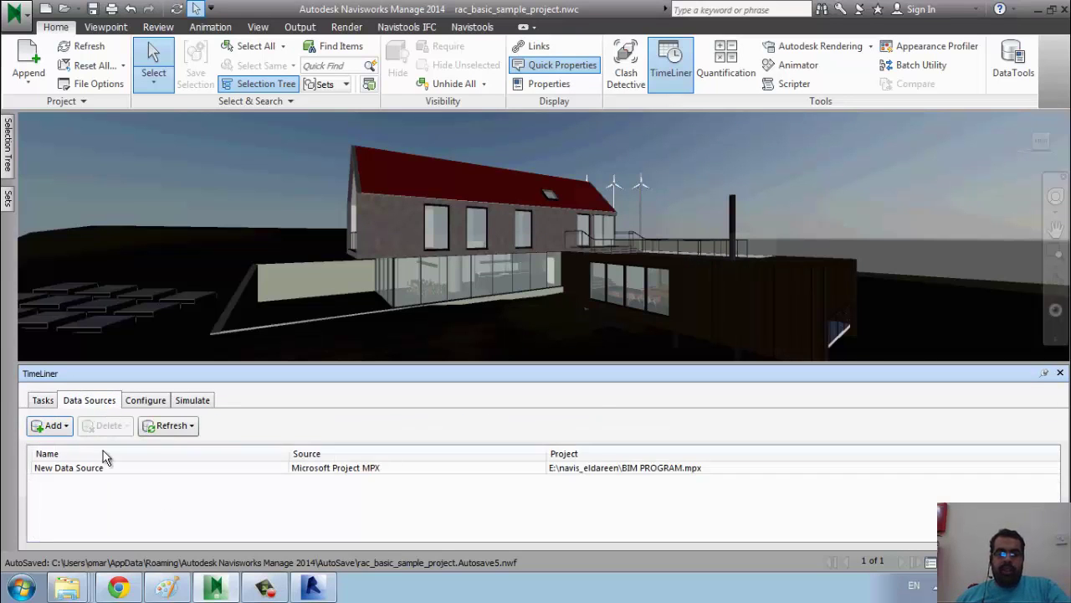
click(42, 400)
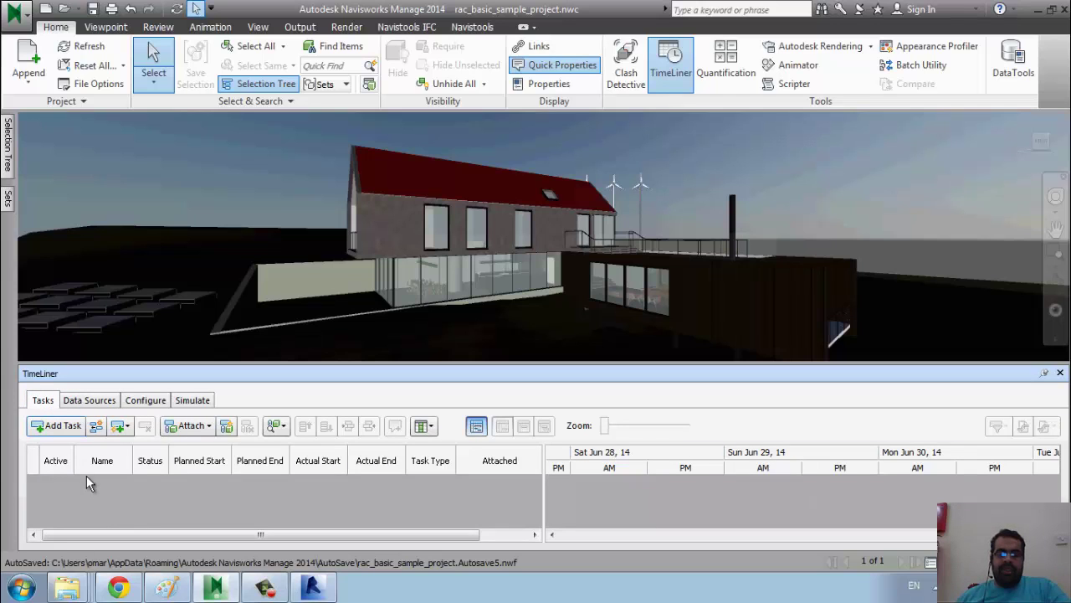
click(89, 400)
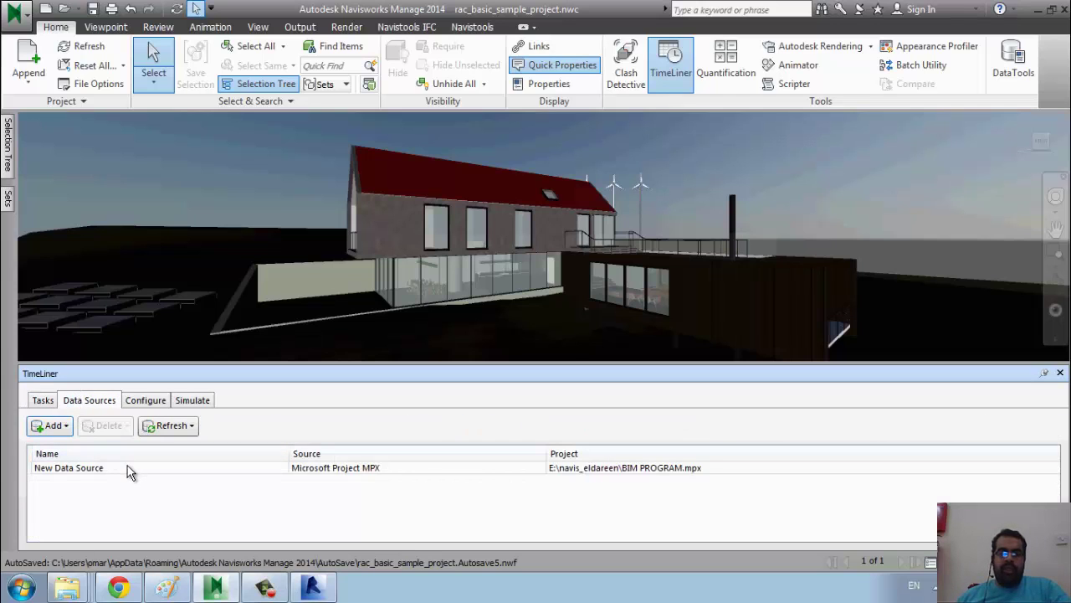
click(127, 468)
Rebuild the task hierarchy from New Data Source.
right_click(127, 469)
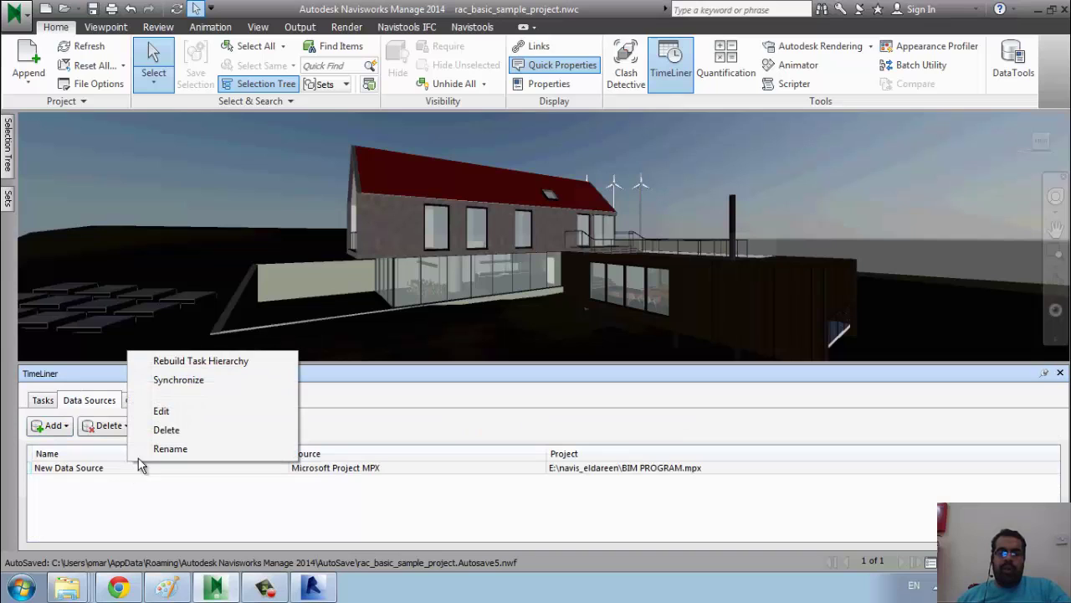
click(220, 360)
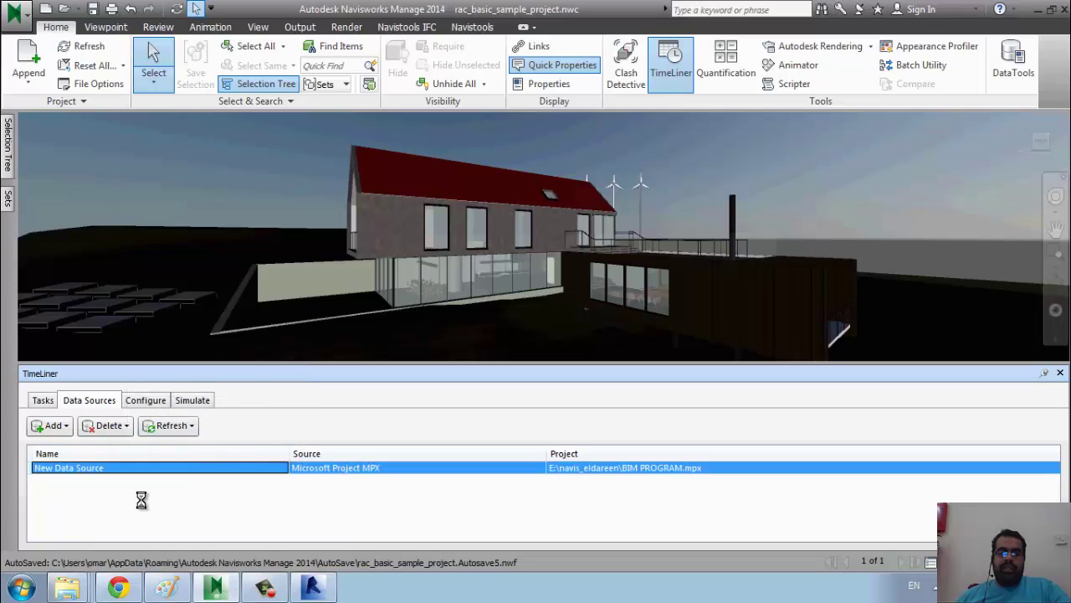
click(43, 400)
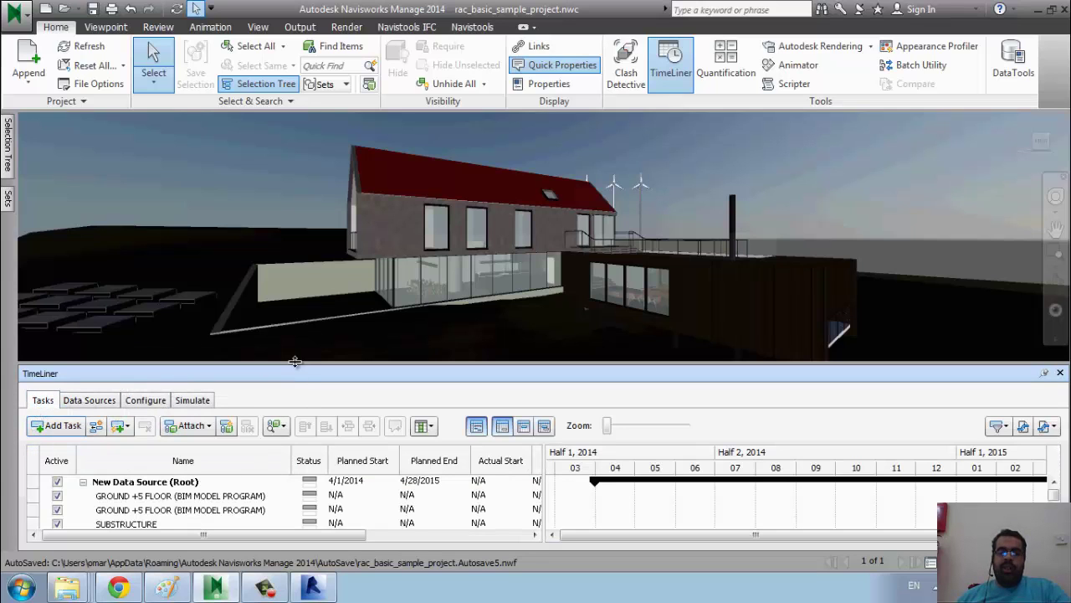
Reposition the TimeLiner panel and select the first GROUND +5 FLOOR task.
mouse_move(297, 364)
mouse_down()
mouse_move(209, 498)
mouse_move(484, 512)
mouse_move(542, 527)
mouse_up()
mouse_move(269, 378)
mouse_down()
mouse_move(301, 264)
mouse_move(933, 285)
mouse_move(616, 500)
mouse_move(544, 525)
mouse_up()
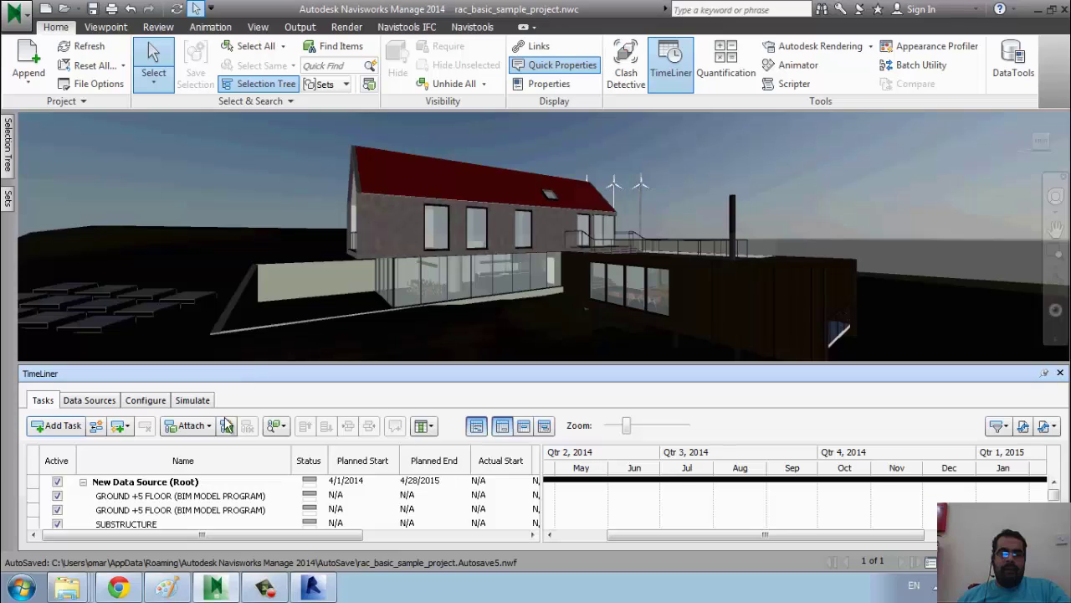
click(216, 497)
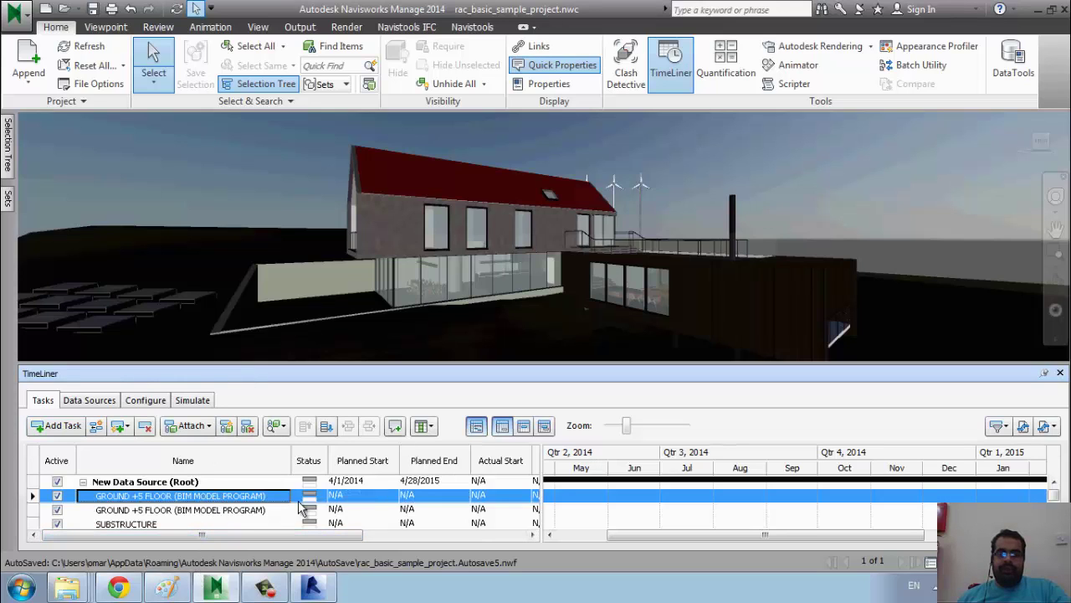
Make the 3D view taller and the TimeLiner panel shorter.
click(89, 400)
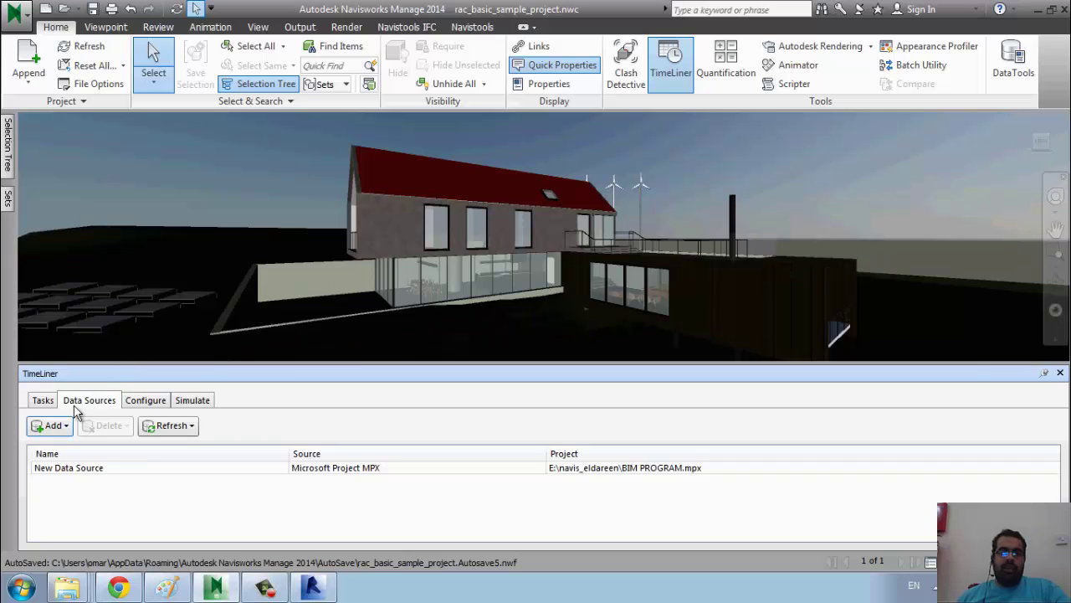
click(43, 404)
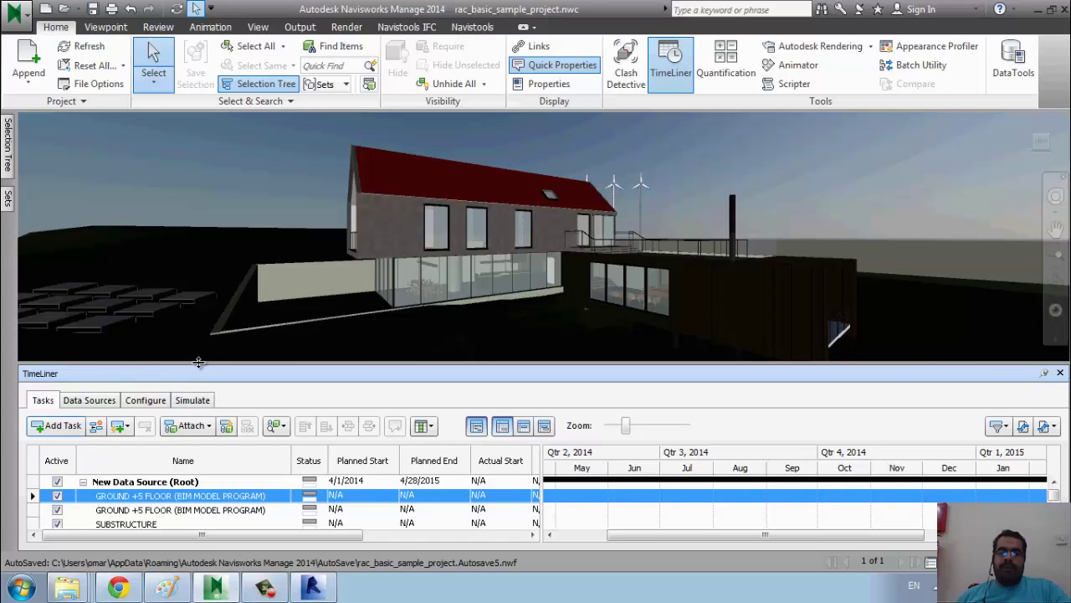
drag(198, 361, 210, 387)
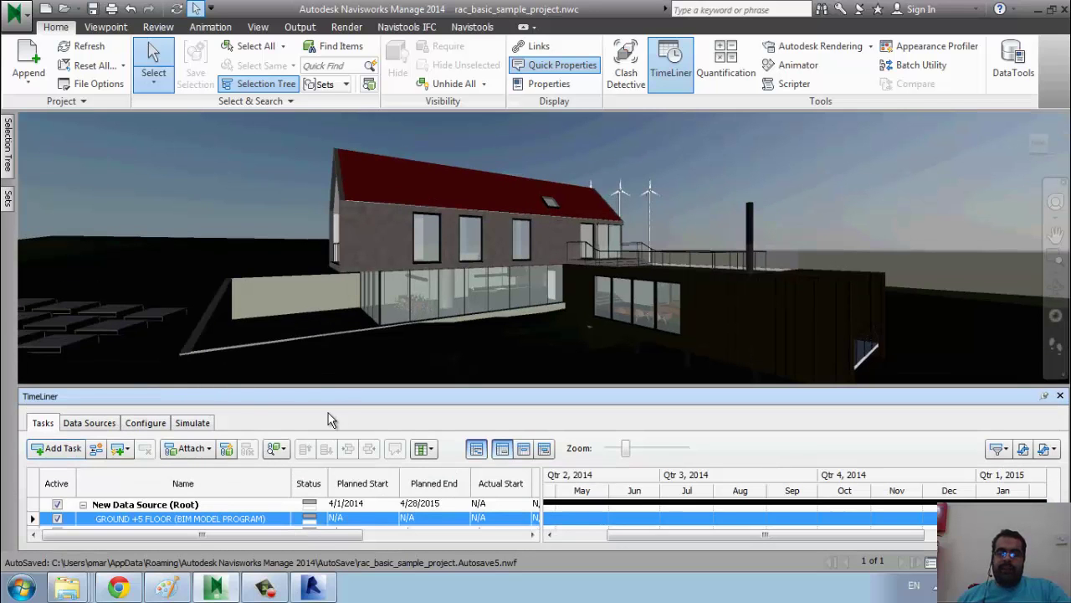
Orbit and pan to view the house from higher up, selecting New Data Source (Root).
click(399, 198)
mouse_move(398, 198)
shift+middle_down()
mouse_move(386, 230)
mouse_move(389, 207)
mouse_move(405, 219)
shift+middle_up()
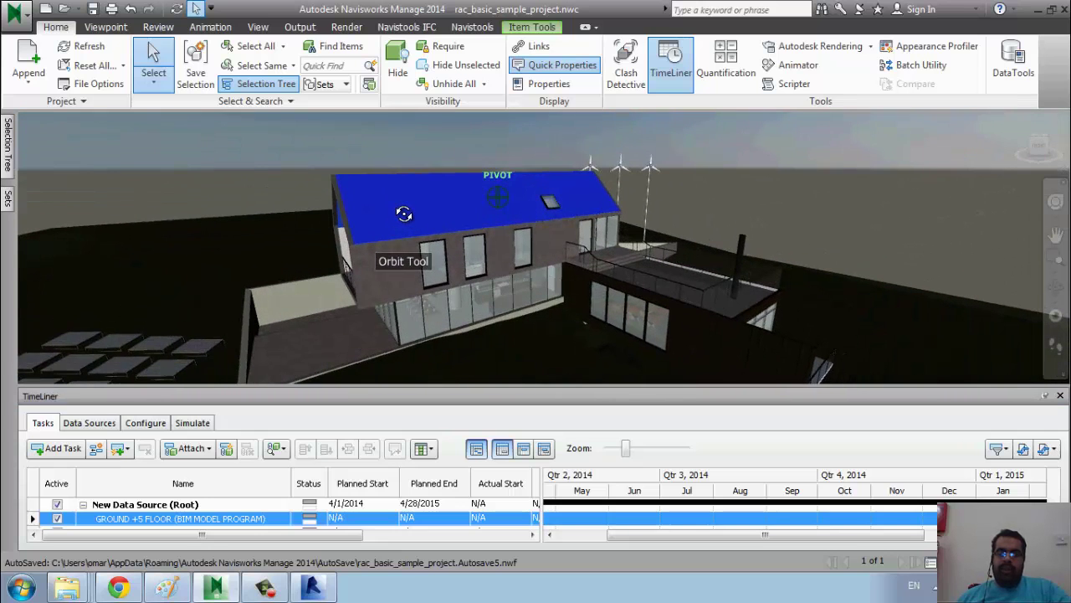
click(255, 204)
click(167, 505)
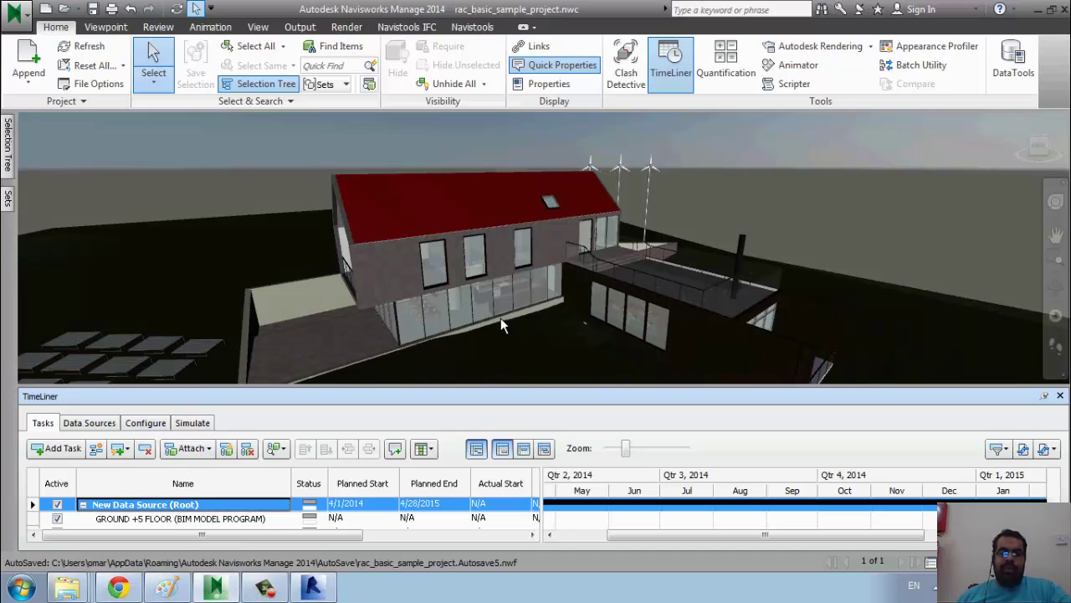
middle_drag(501, 321, 467, 308)
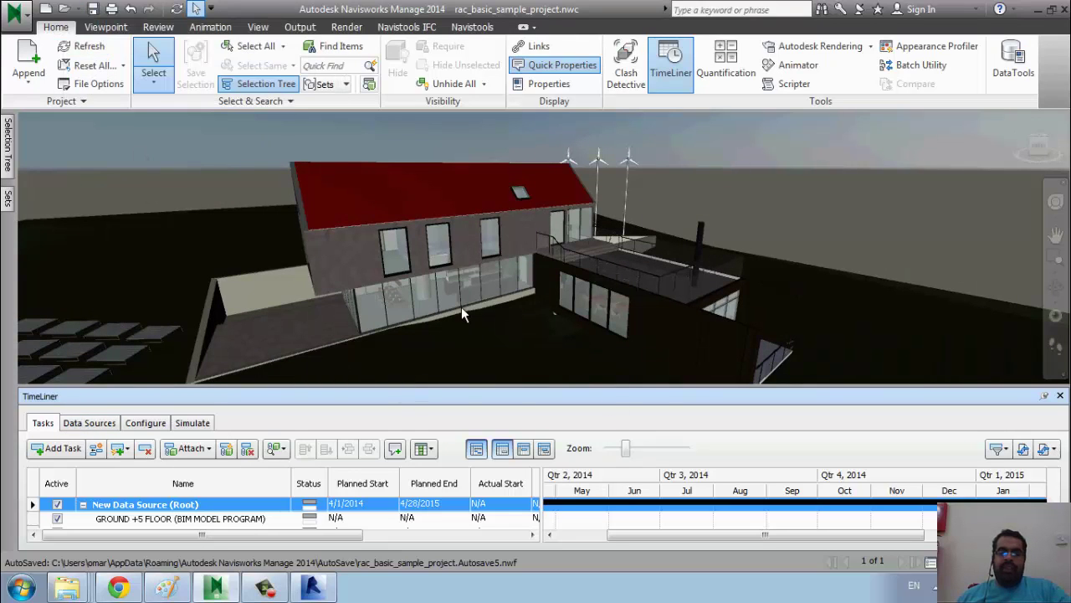
Synchronize New Data Source with its MPX schedule, then switch to the Revit house model.
click(75, 424)
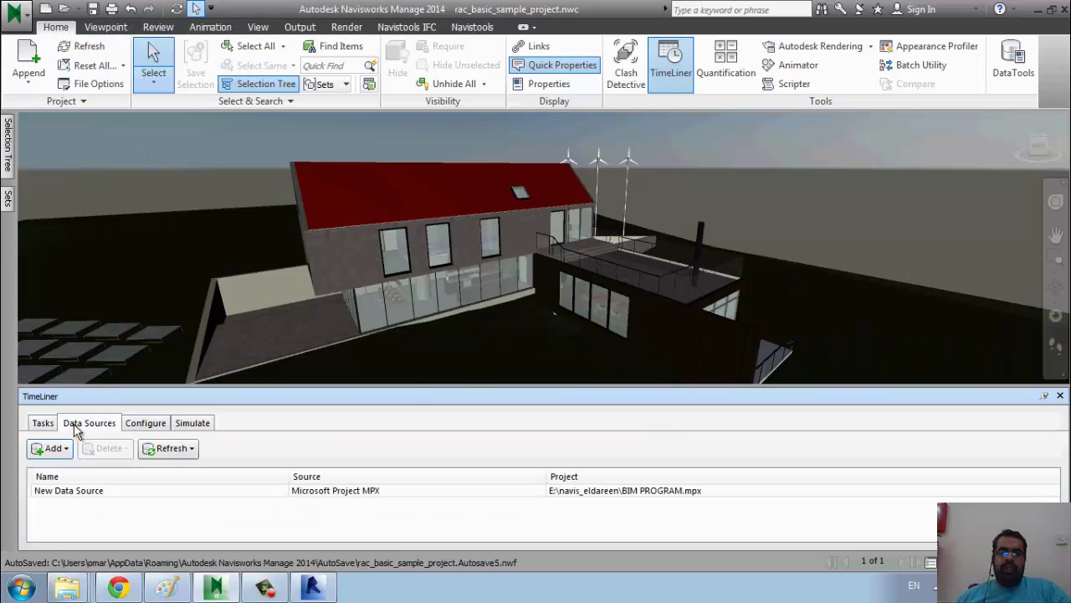
click(55, 448)
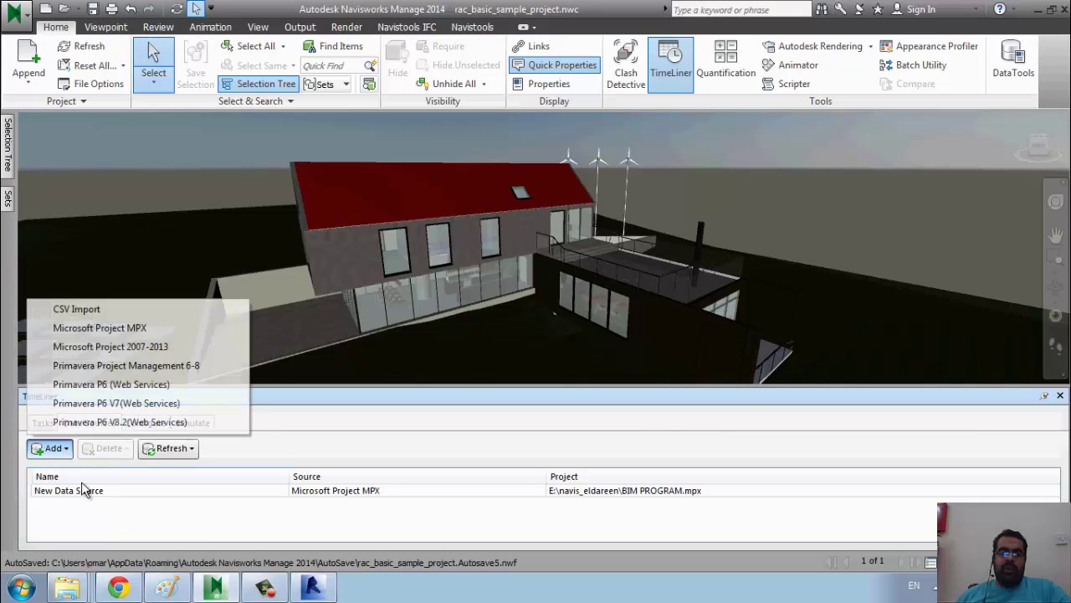
click(283, 431)
click(206, 492)
right_click(207, 492)
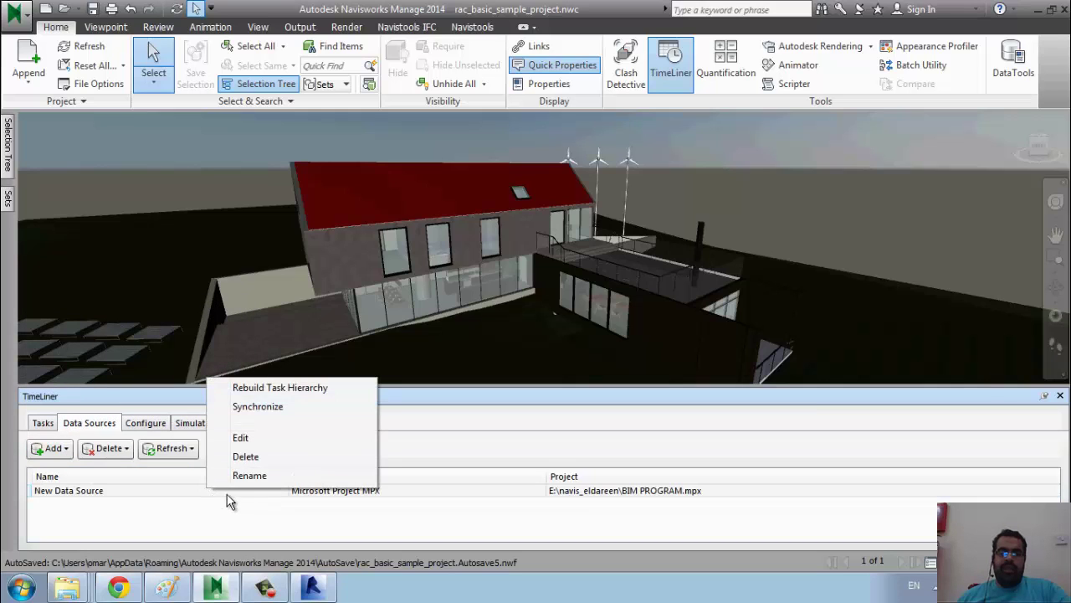
click(418, 410)
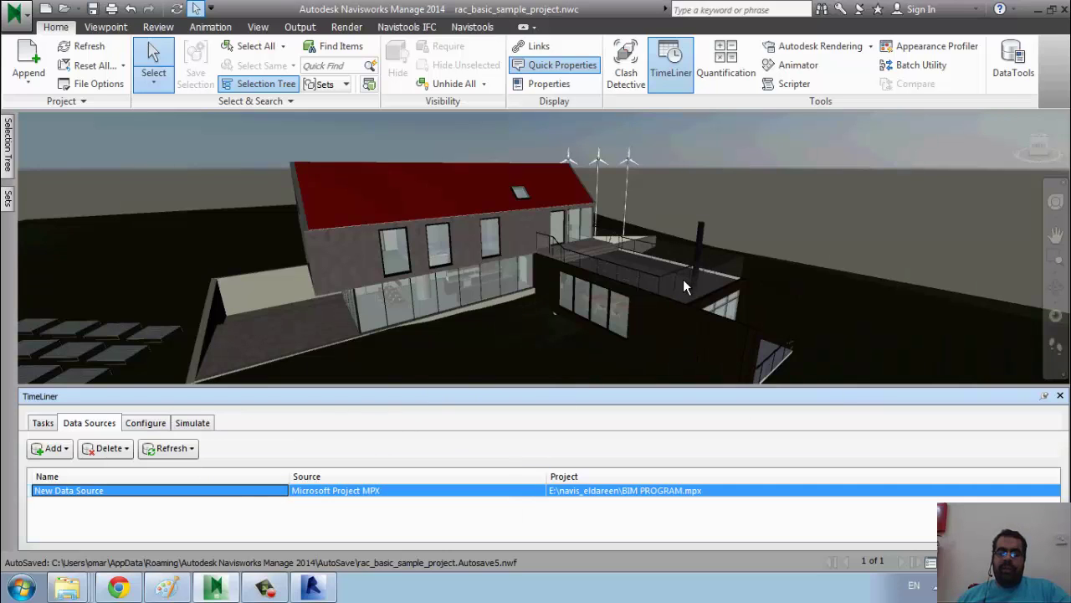
right_click(242, 498)
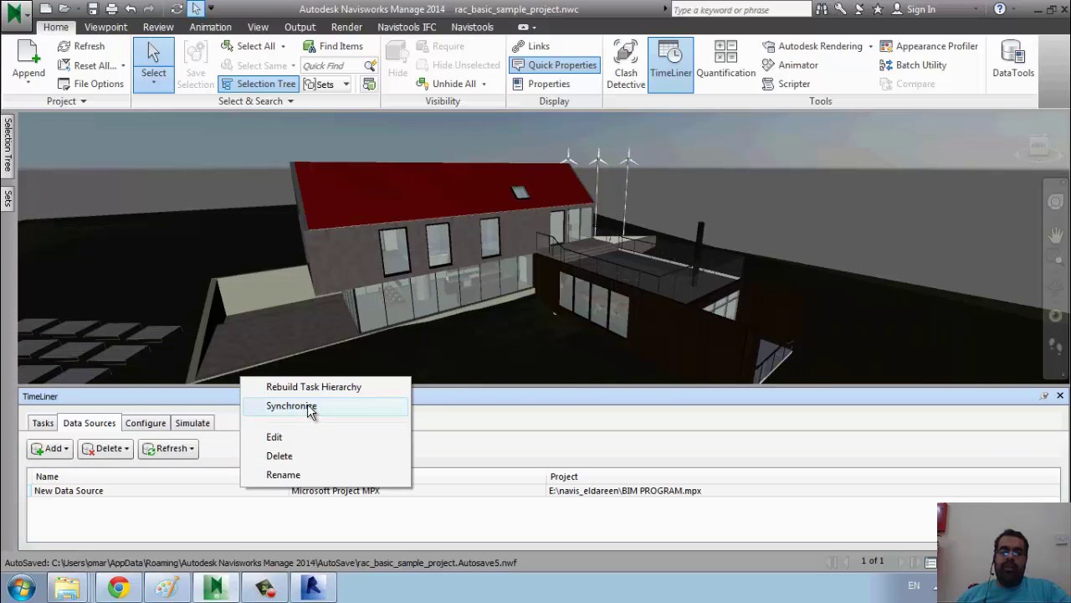
click(540, 414)
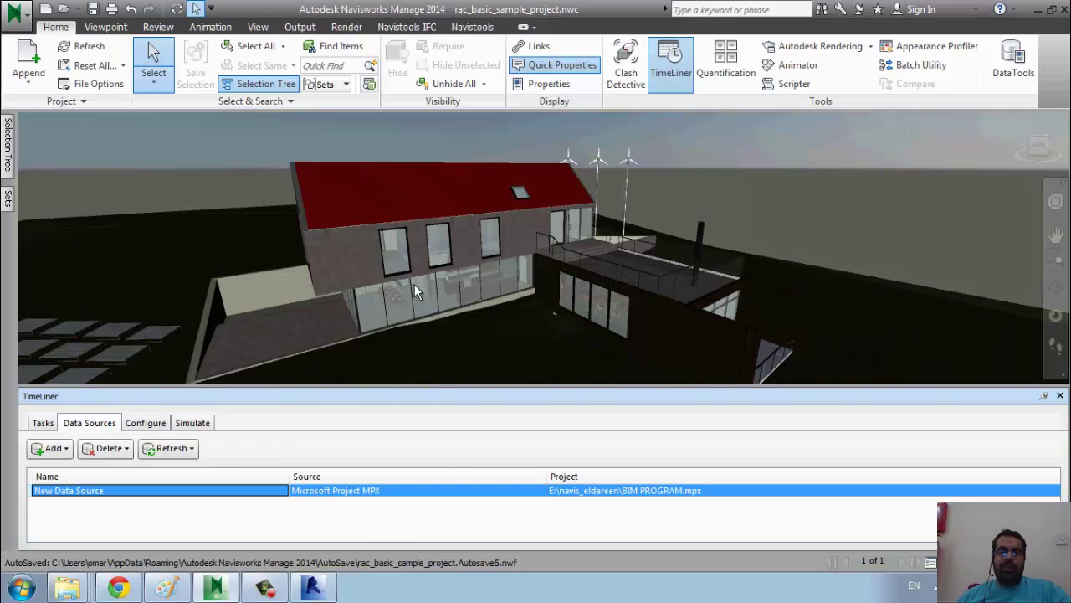
click(311, 587)
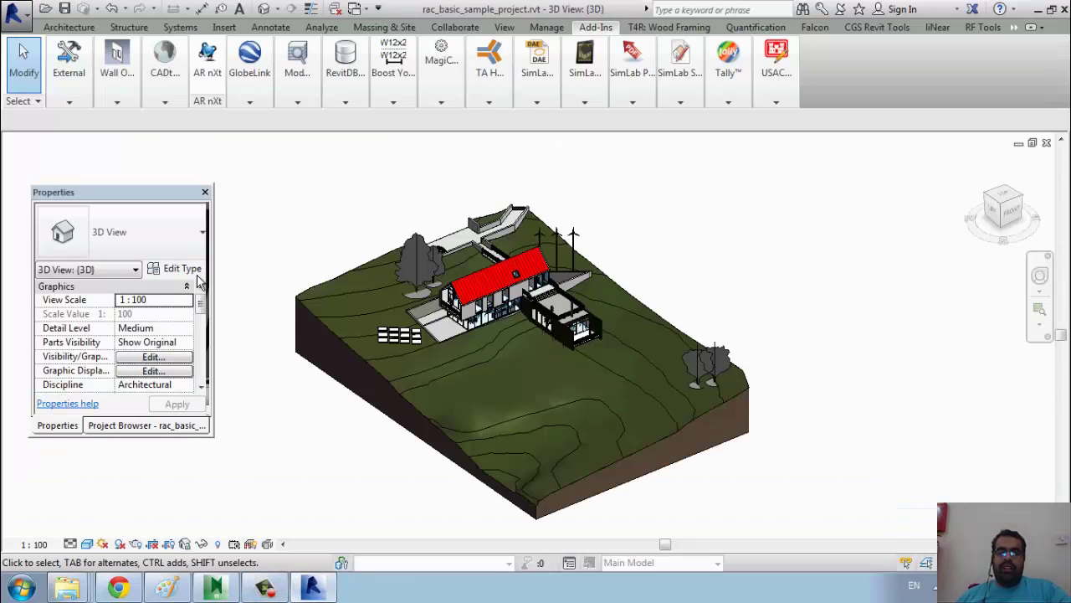
Run Navisworks SwitchBack 2014 from Revit's External Tools and return to Navisworks.
click(68, 88)
click(69, 147)
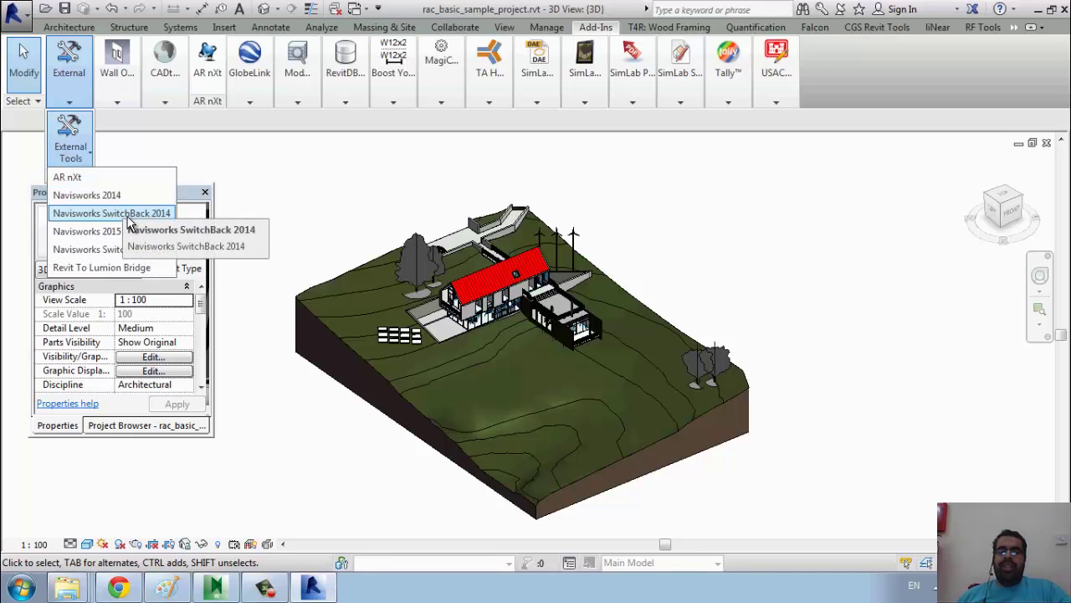
click(127, 216)
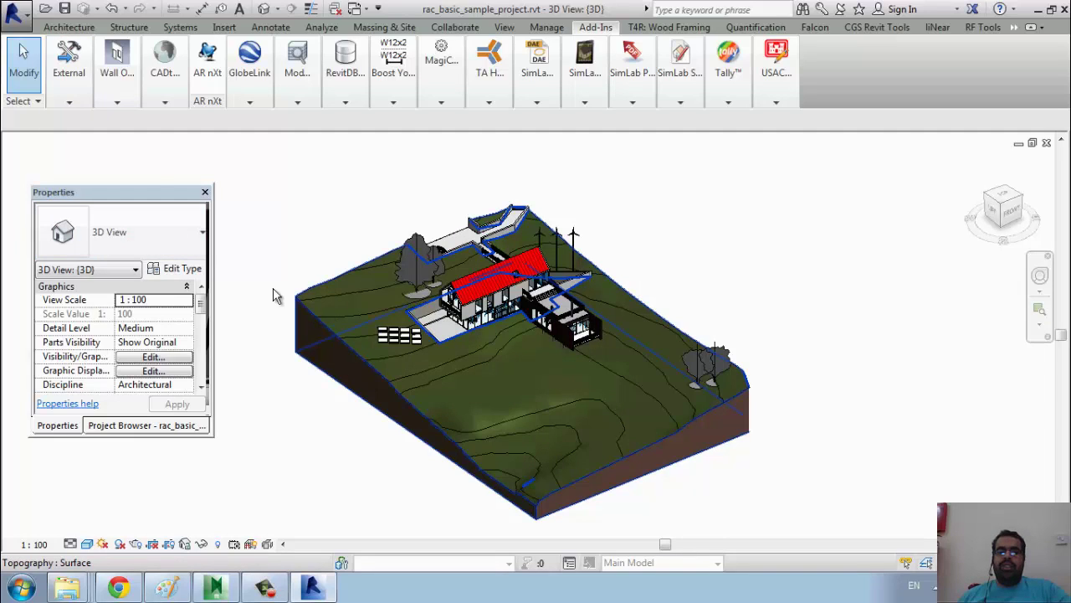
click(83, 96)
click(82, 167)
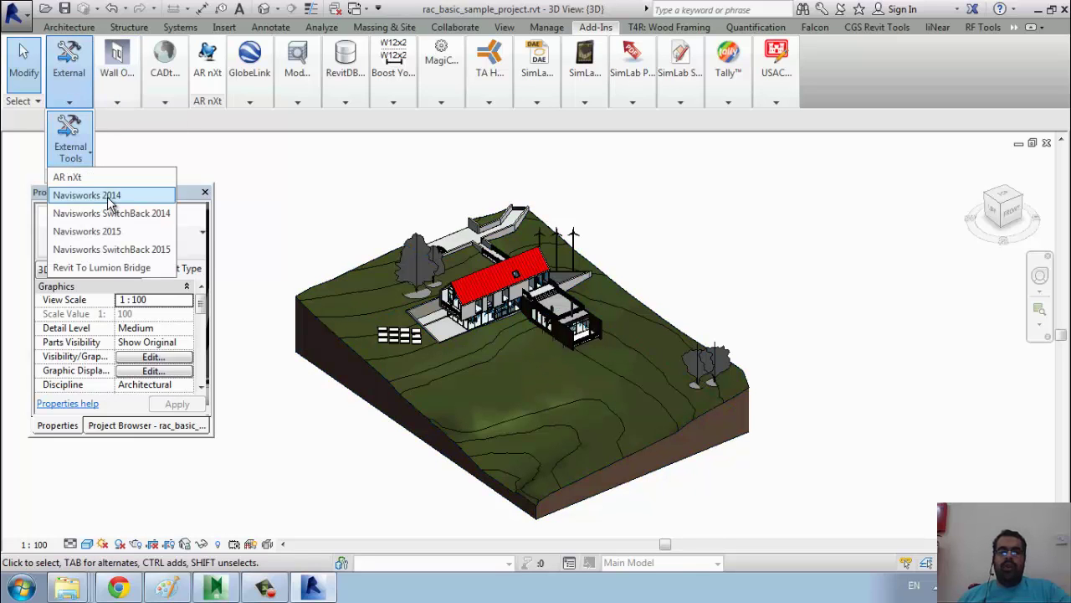
click(125, 214)
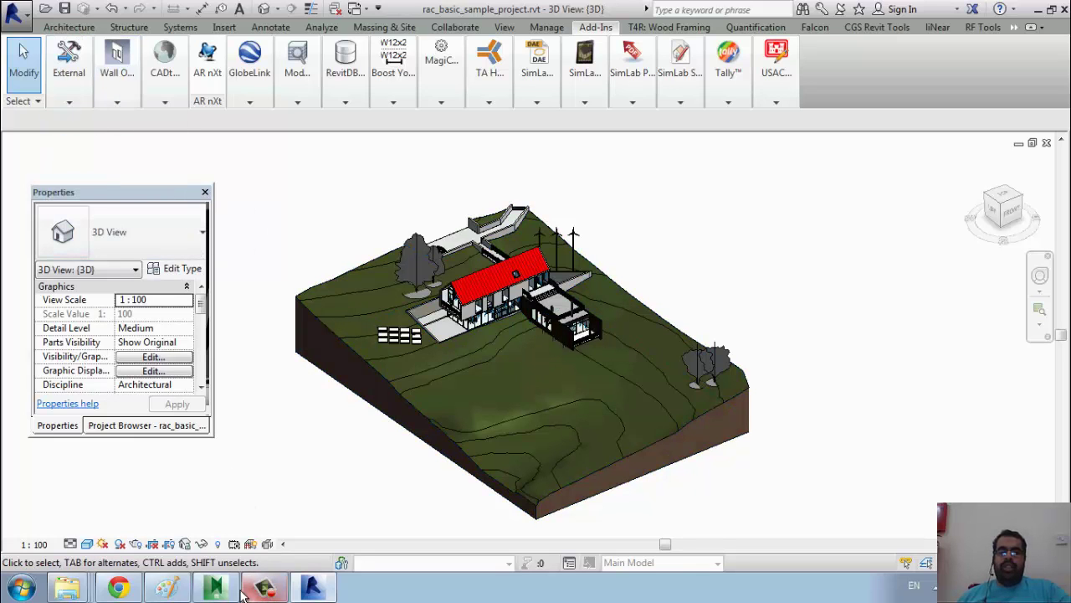
click(214, 587)
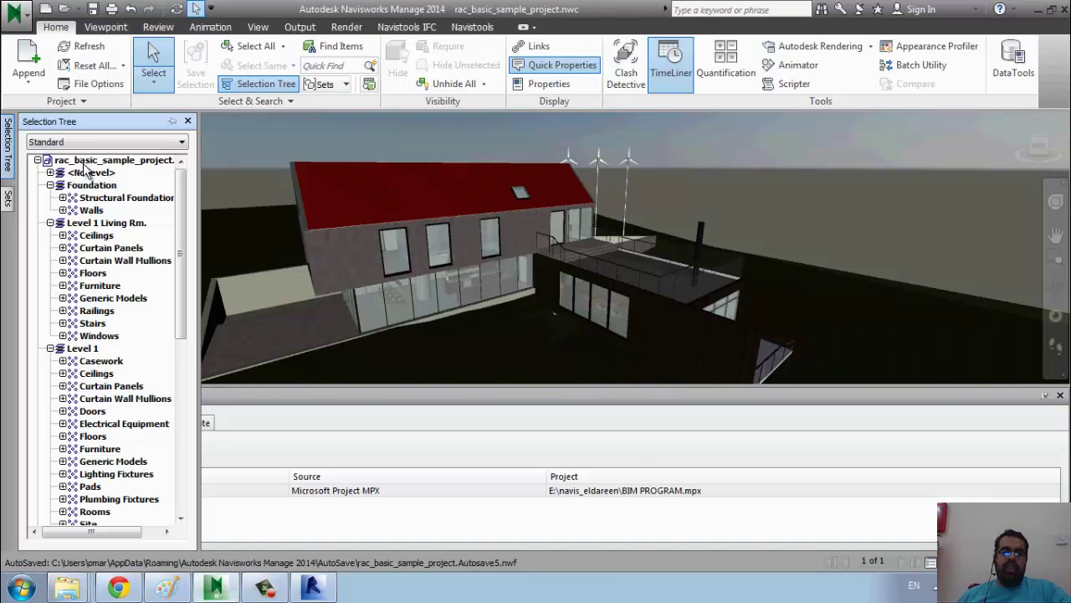
click(84, 161)
right_click(84, 164)
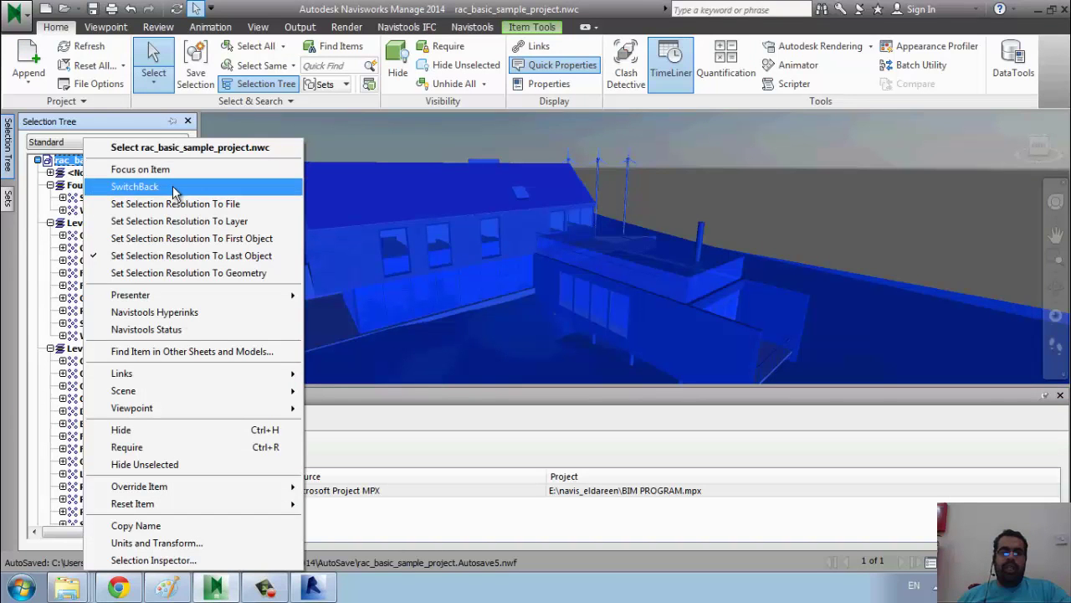
click(127, 135)
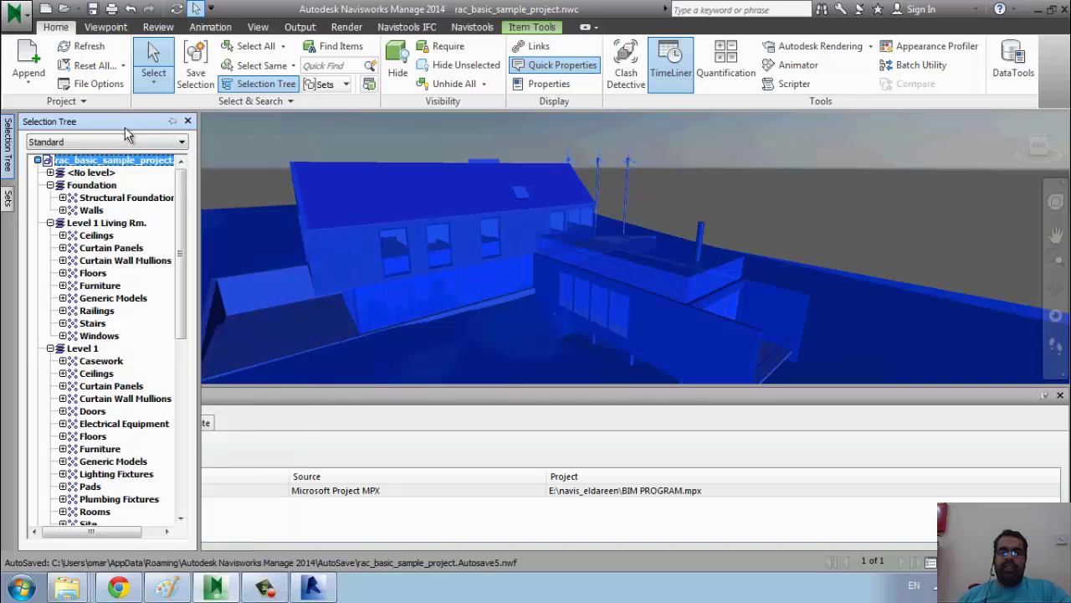
click(684, 149)
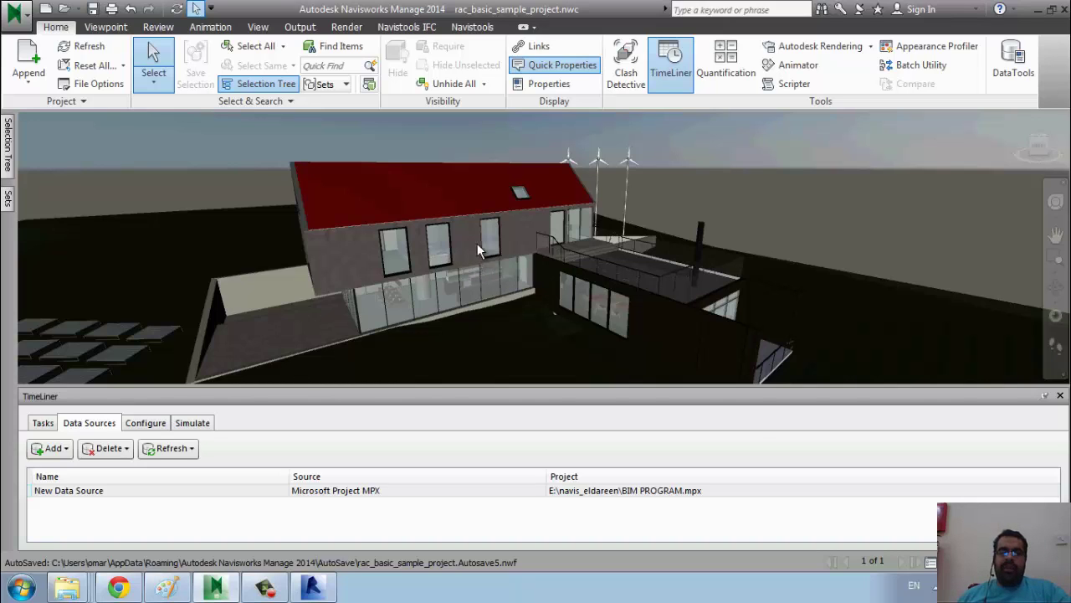
Save the project as rac_basic_sample_project.nwf and show the TimeLiner task list.
key(ctrl+shift+s)
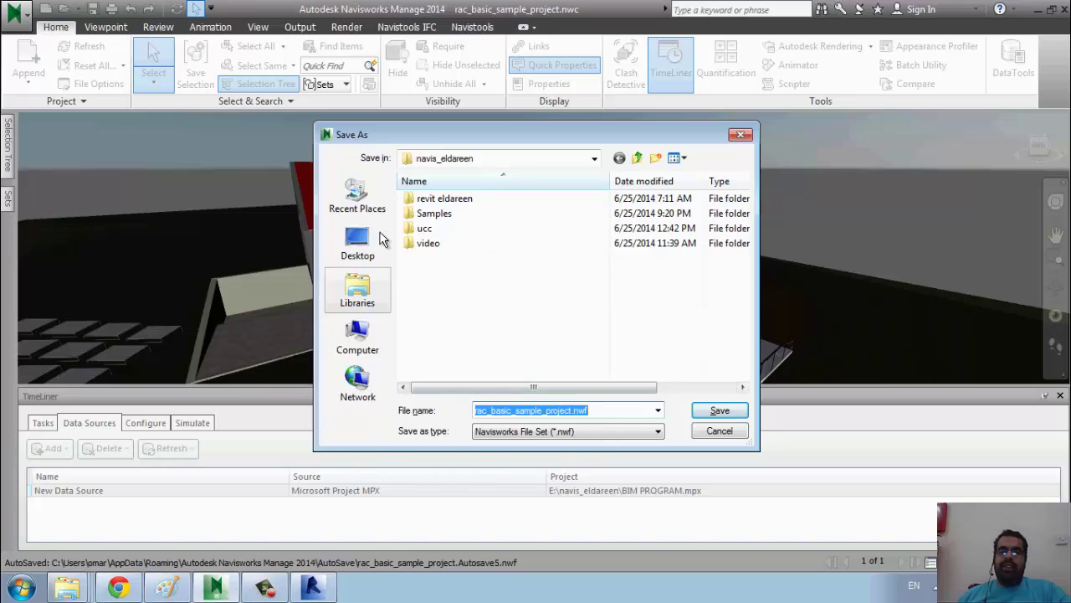
click(721, 411)
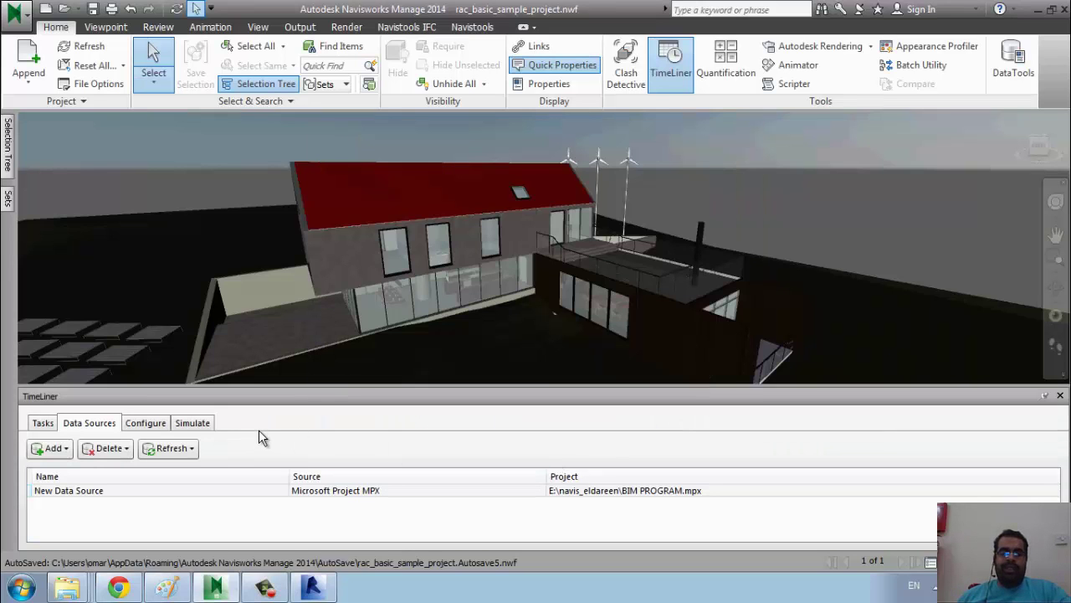
click(43, 423)
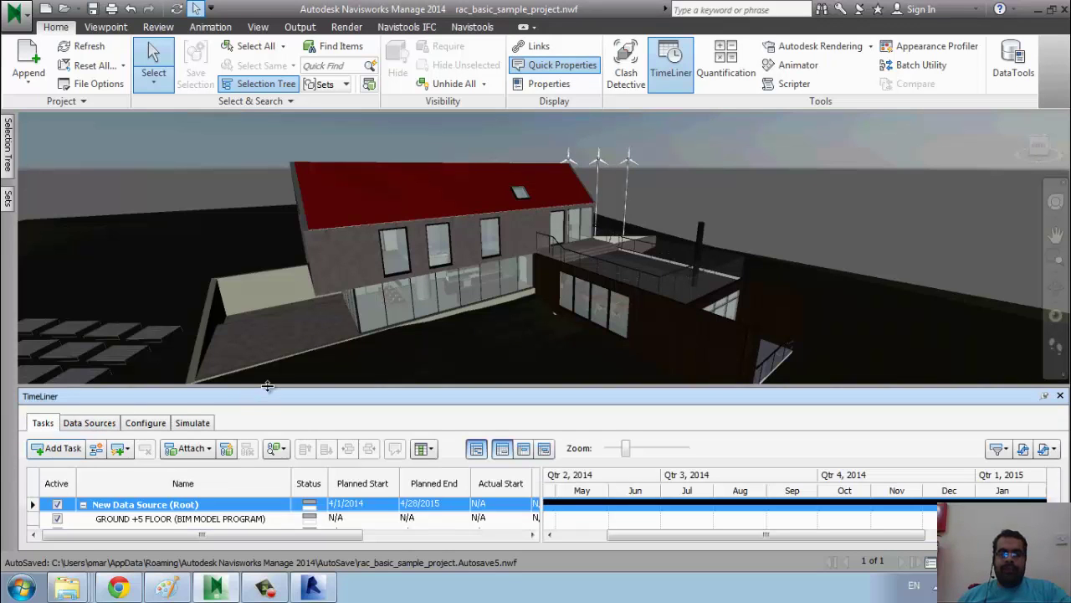
Enlarge the TimeLiner panel and review the SUPERSTRUCTURE and FOUNDATION WORKS tasks.
drag(268, 386, 268, 272)
drag(695, 536, 604, 540)
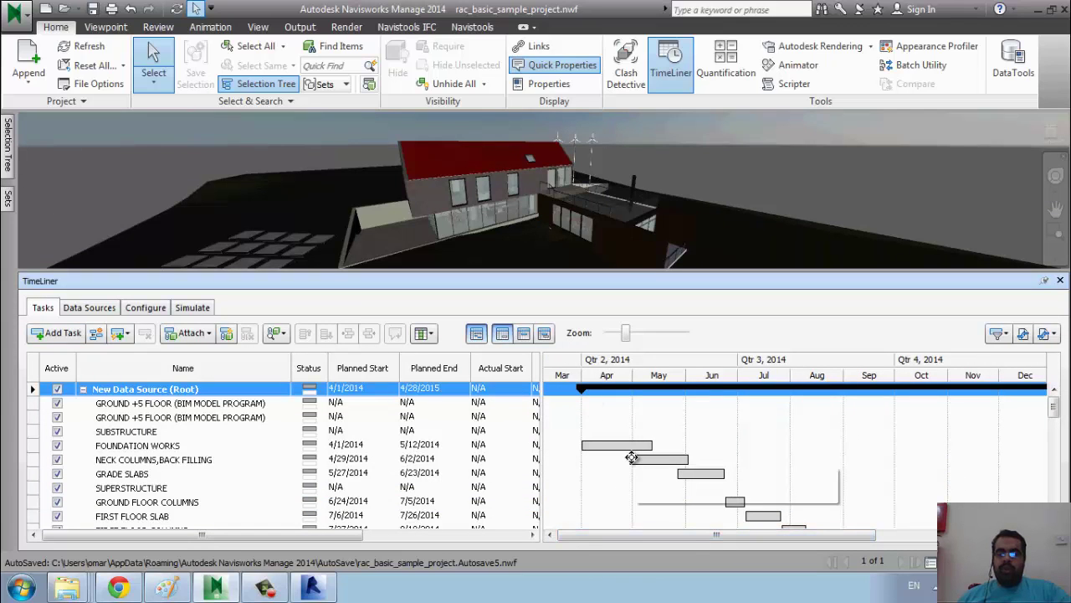
click(785, 489)
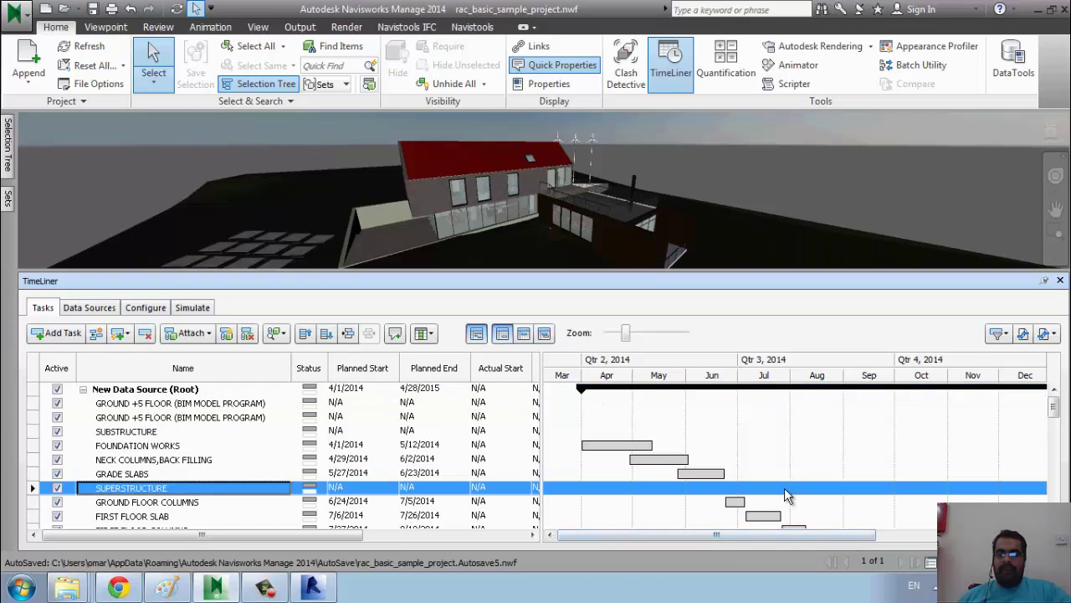
scroll(784, 487, down, 2)
scroll(753, 486, up, 2)
click(181, 446)
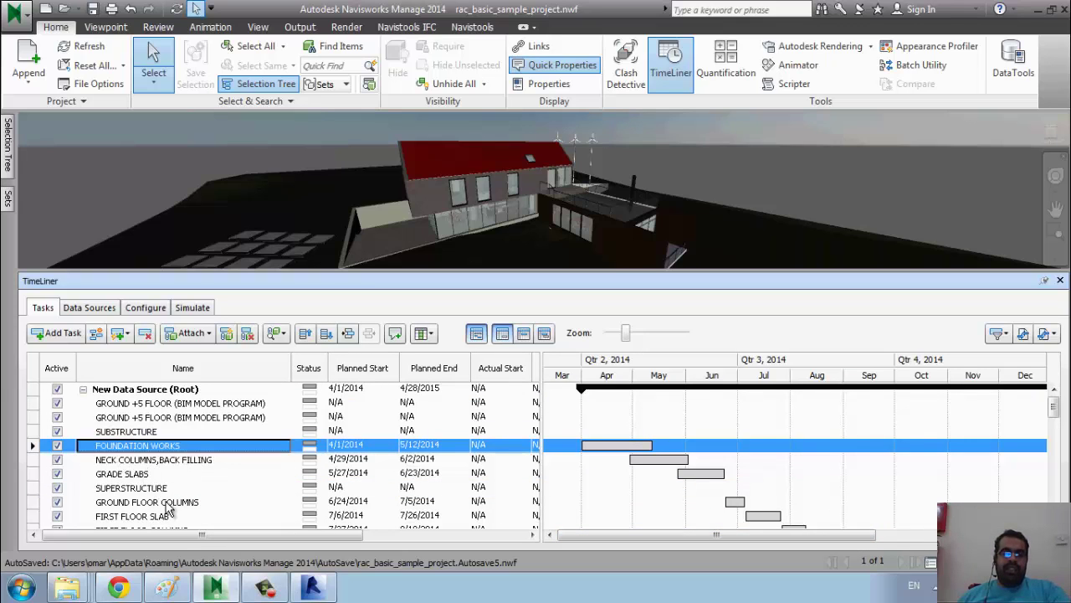
scroll(168, 508, down, 5)
scroll(168, 508, down, 3)
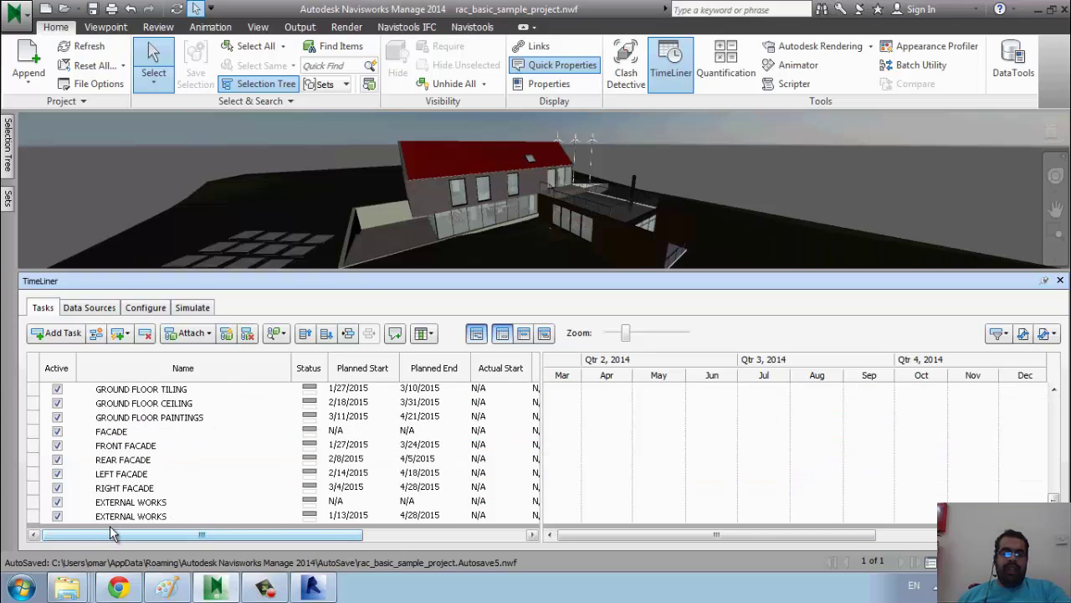
Add a new task at the end of the list and return to FOUNDATION WORKS.
click(59, 333)
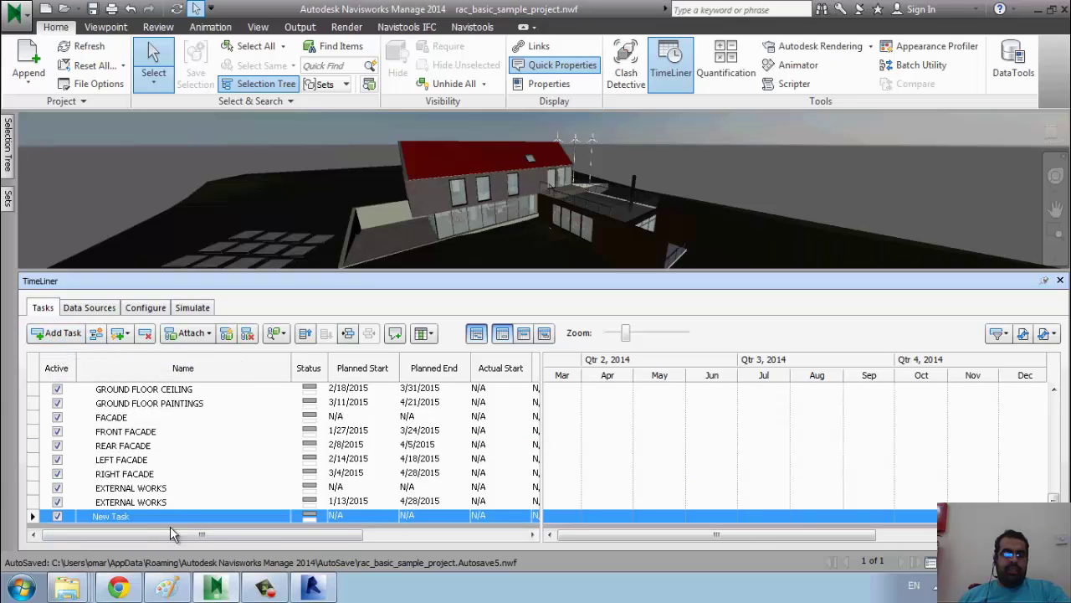
click(226, 445)
scroll(226, 452, up, 6)
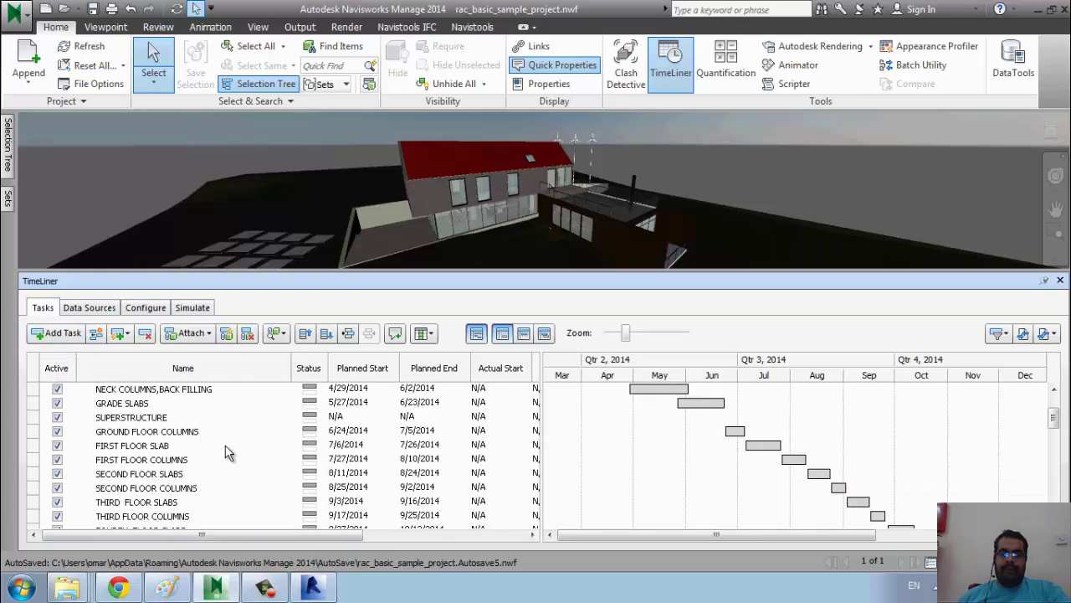
scroll(222, 459, up, 2)
click(216, 448)
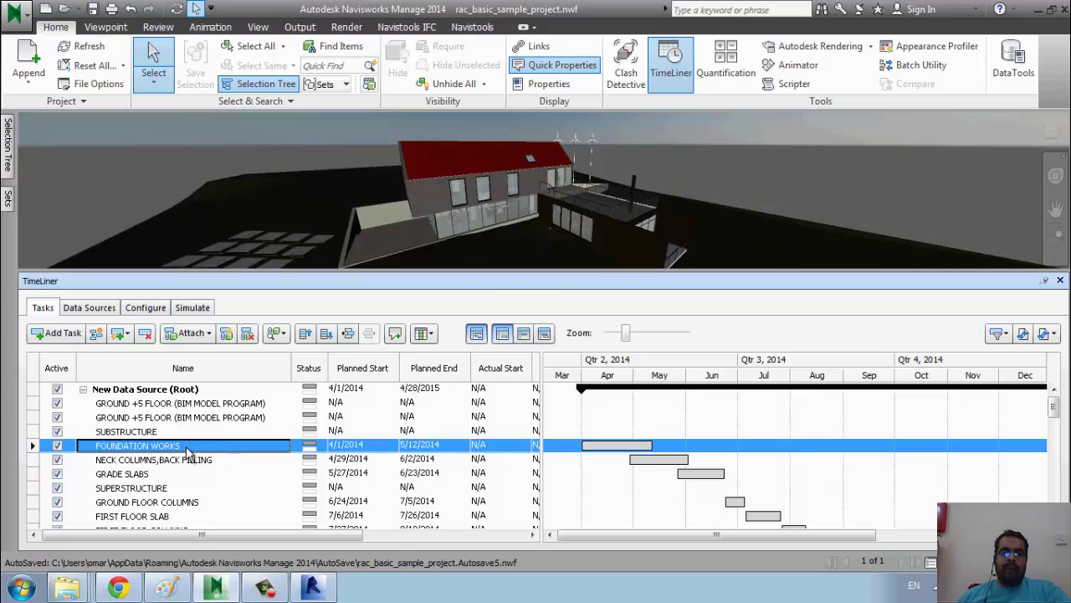
Attach foun str to FOUNDATION WORKS, found wall to NECK COLUMNS,BACK FILLING, and living room to GRADE SLABS.
right_click(188, 451)
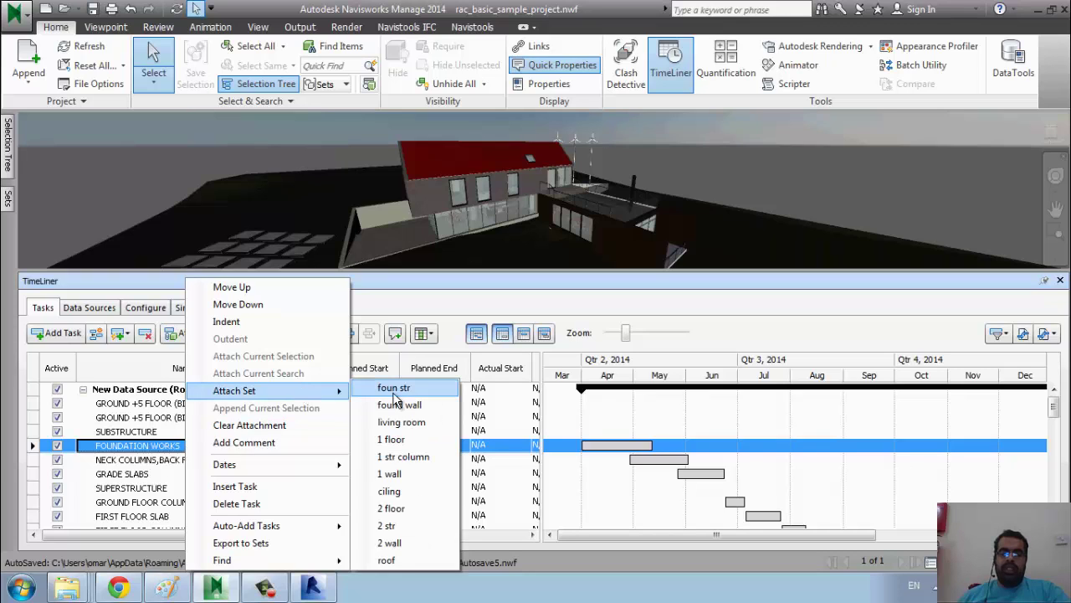
click(394, 389)
right_click(214, 460)
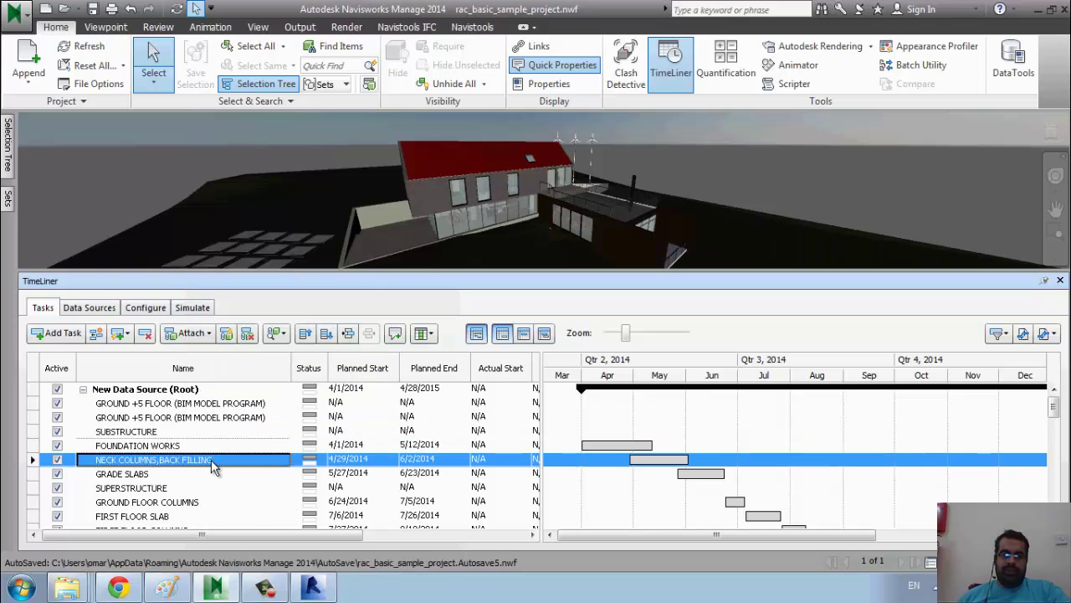
mouse_move(260, 390)
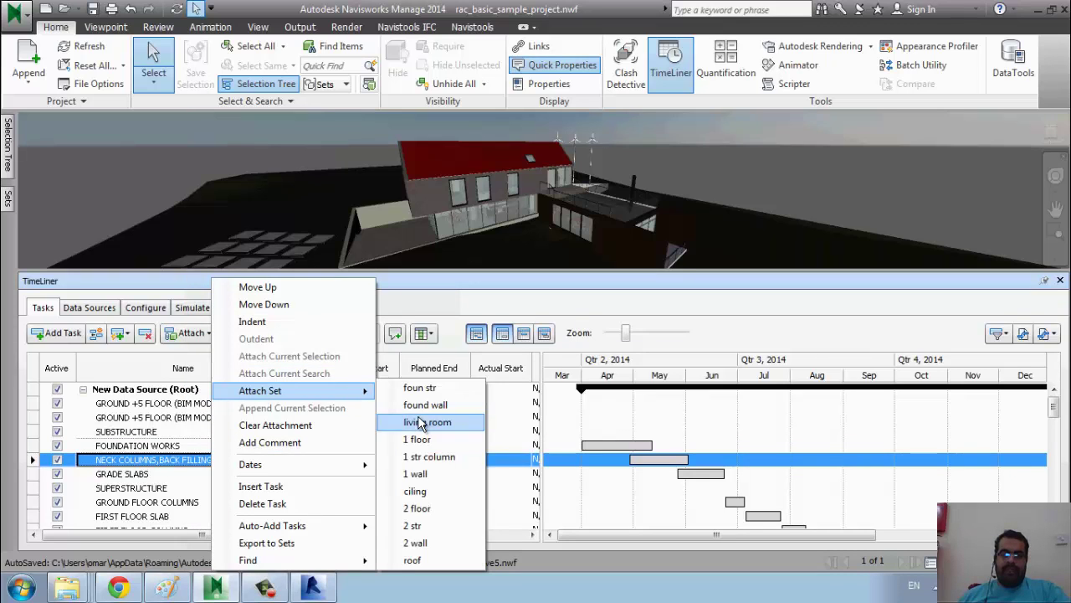
click(422, 404)
click(248, 475)
right_click(249, 477)
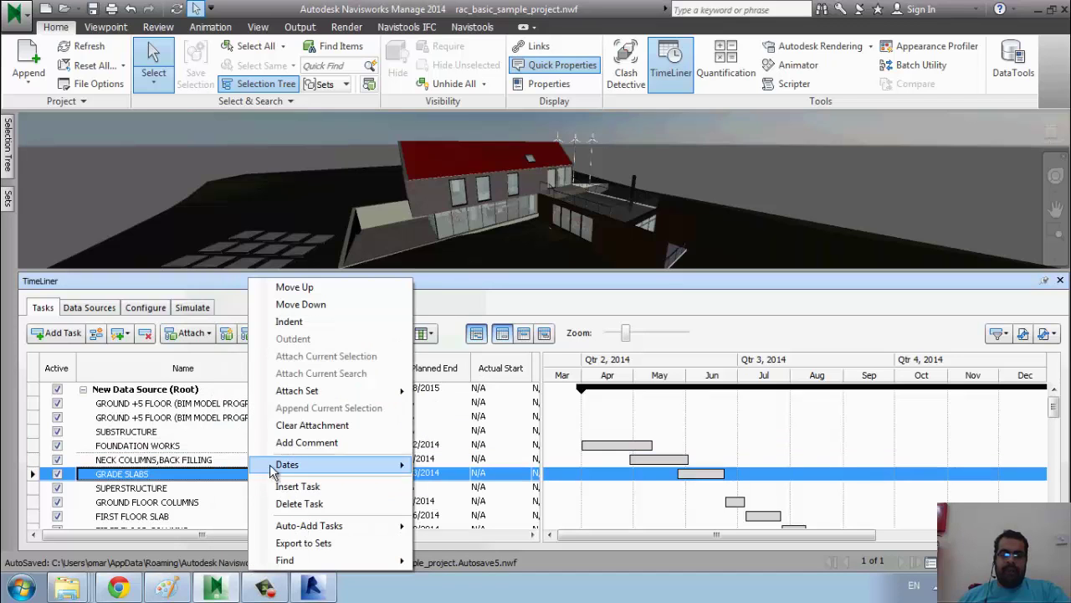
click(464, 422)
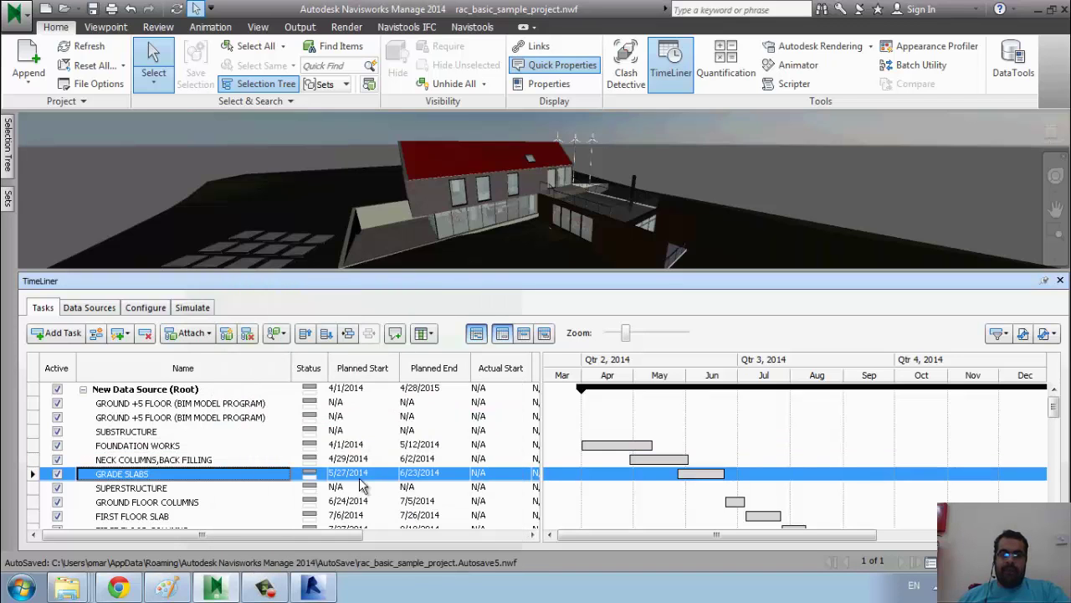
Attach 1 str column to FIRST FLOOR SLAB, ciling to FIRST FLOOR COLUMNS, and 2 floor to SECOND FLOOR SLABS.
click(229, 518)
right_click(228, 518)
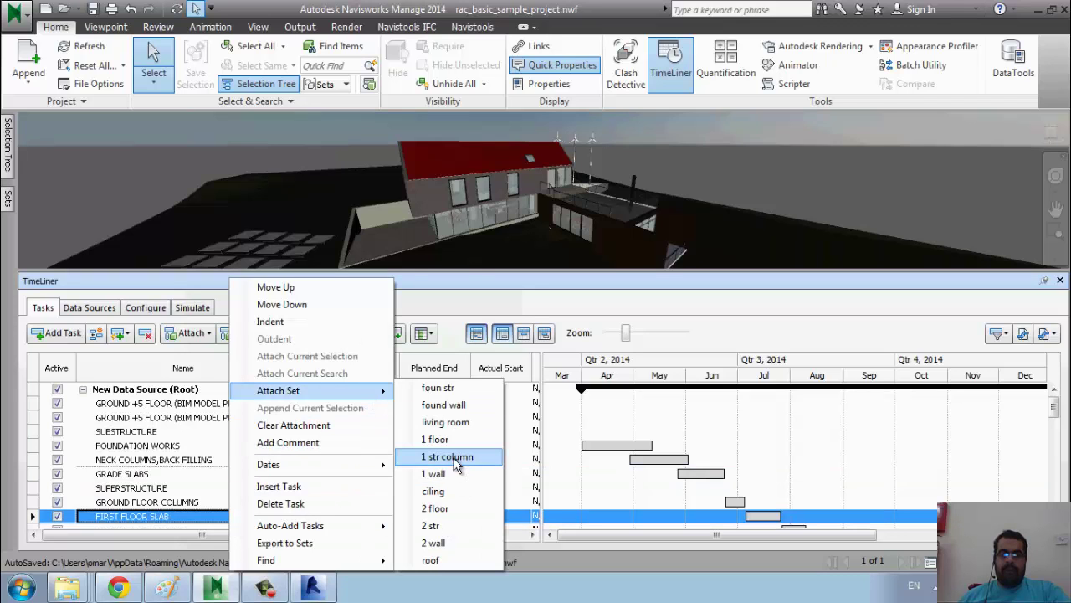
click(447, 456)
scroll(302, 492, down, 2)
scroll(301, 492, down, 1)
click(241, 401)
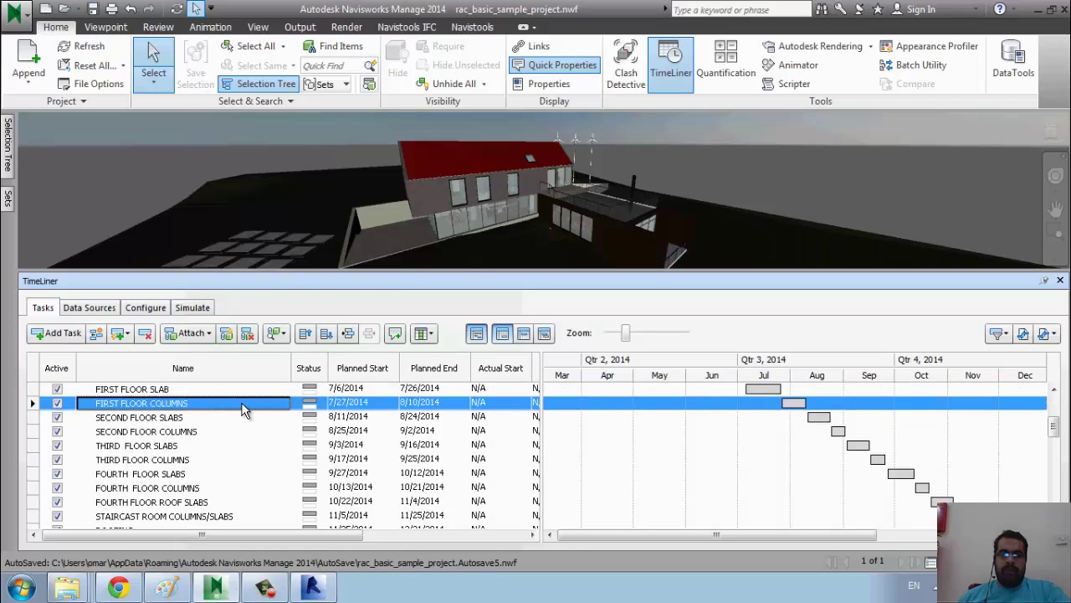
right_click(241, 402)
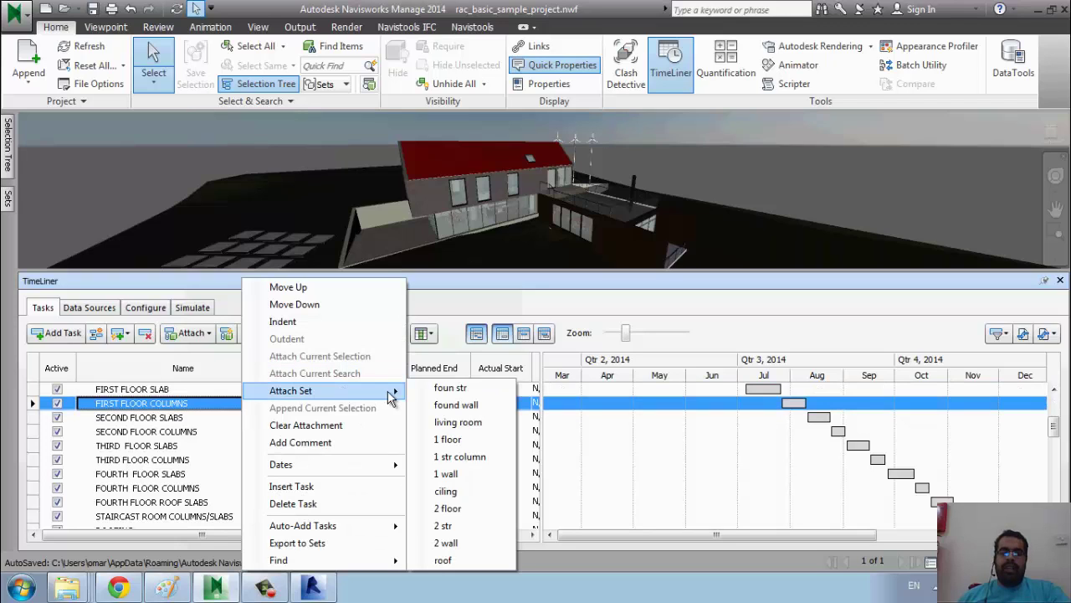
mouse_move(290, 390)
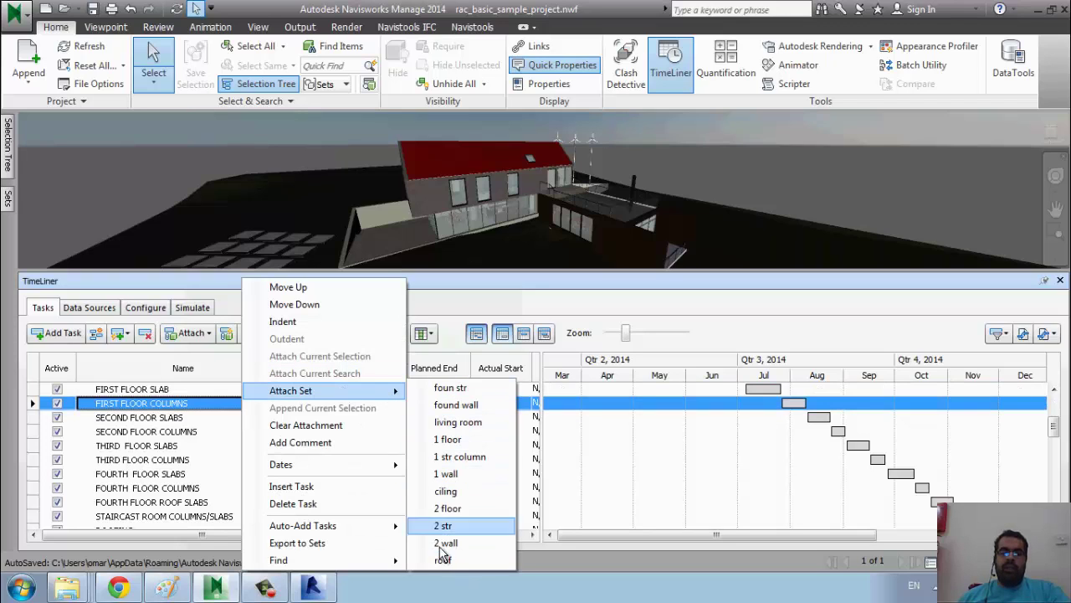
click(467, 492)
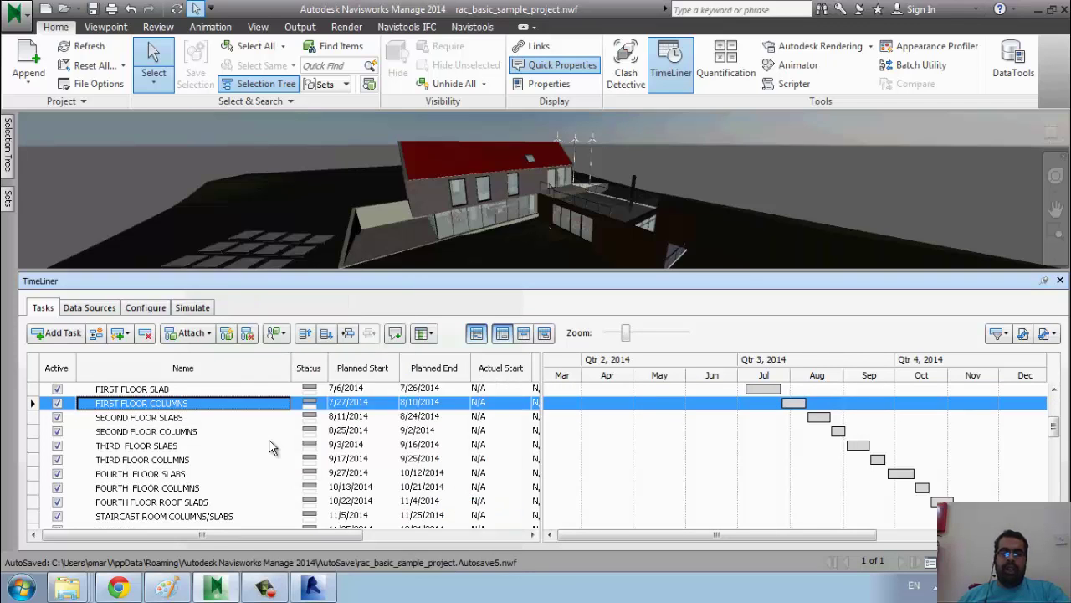
click(188, 418)
right_click(187, 427)
mouse_move(235, 390)
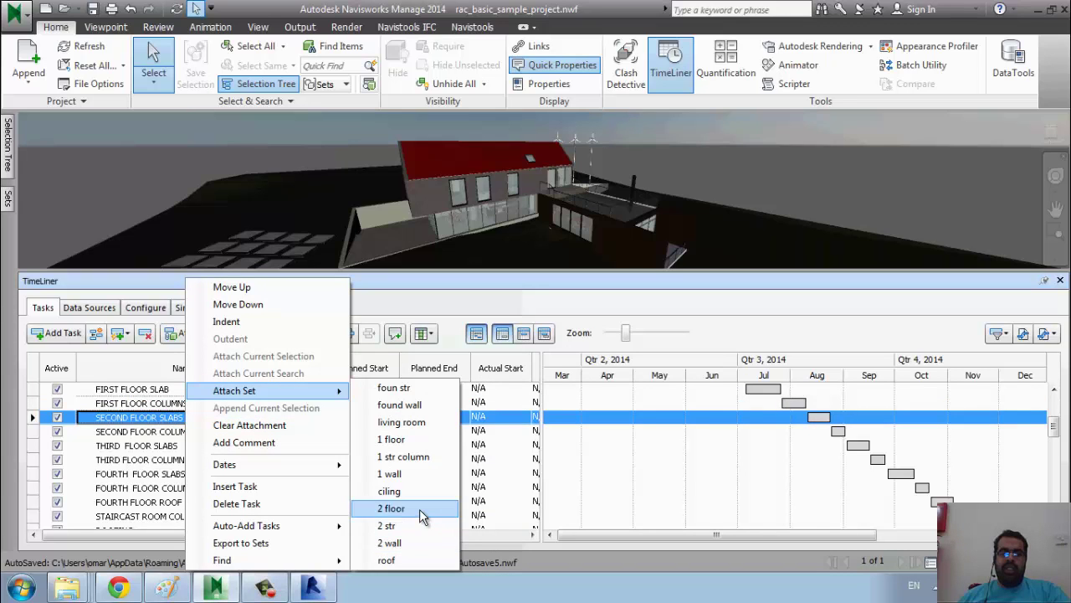
click(419, 509)
click(400, 533)
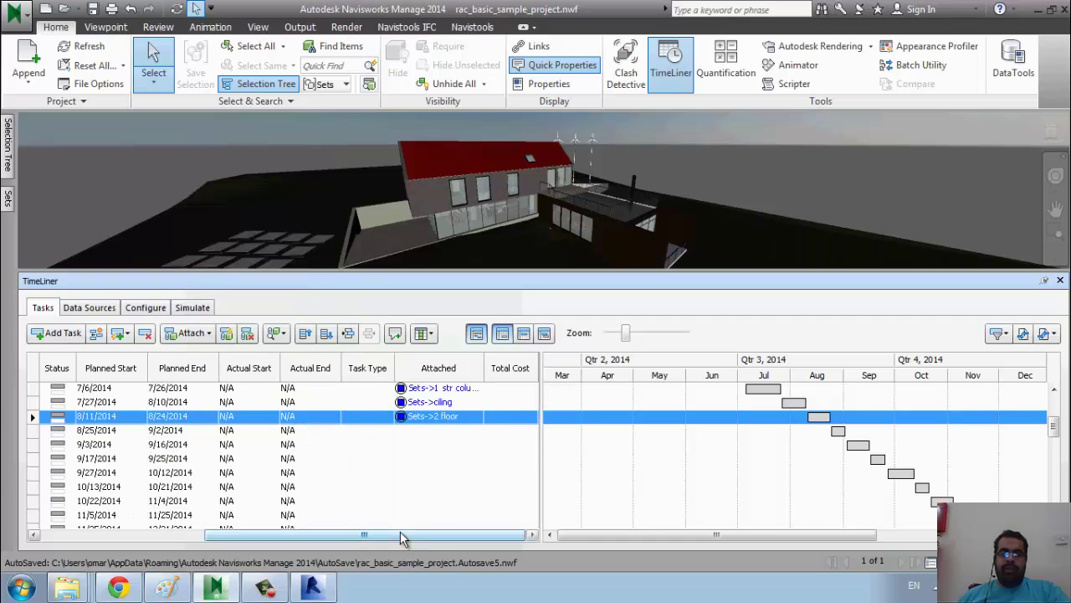
click(191, 307)
click(147, 333)
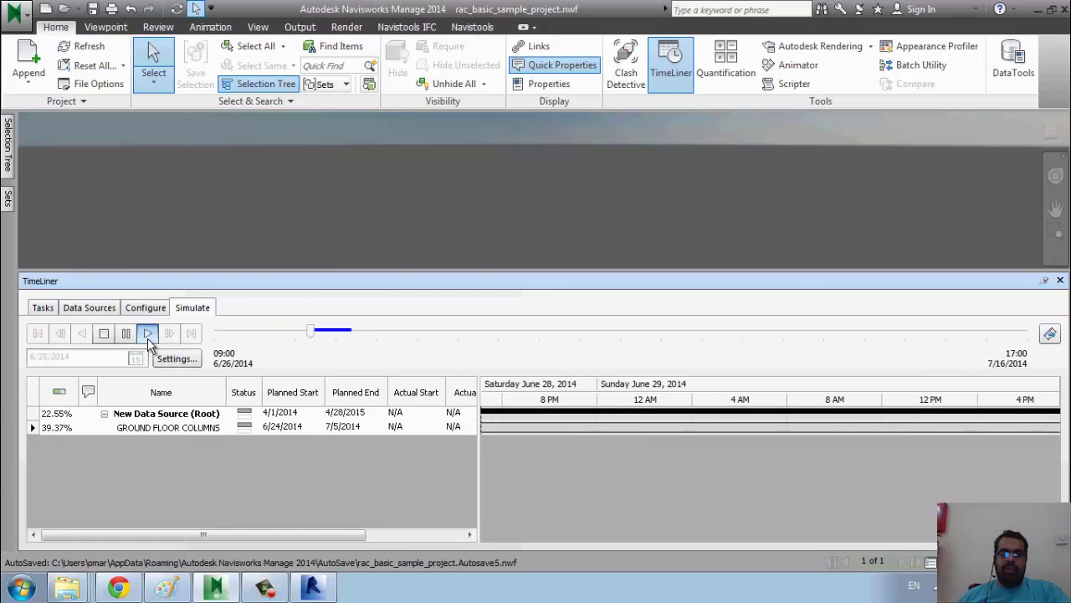
click(128, 335)
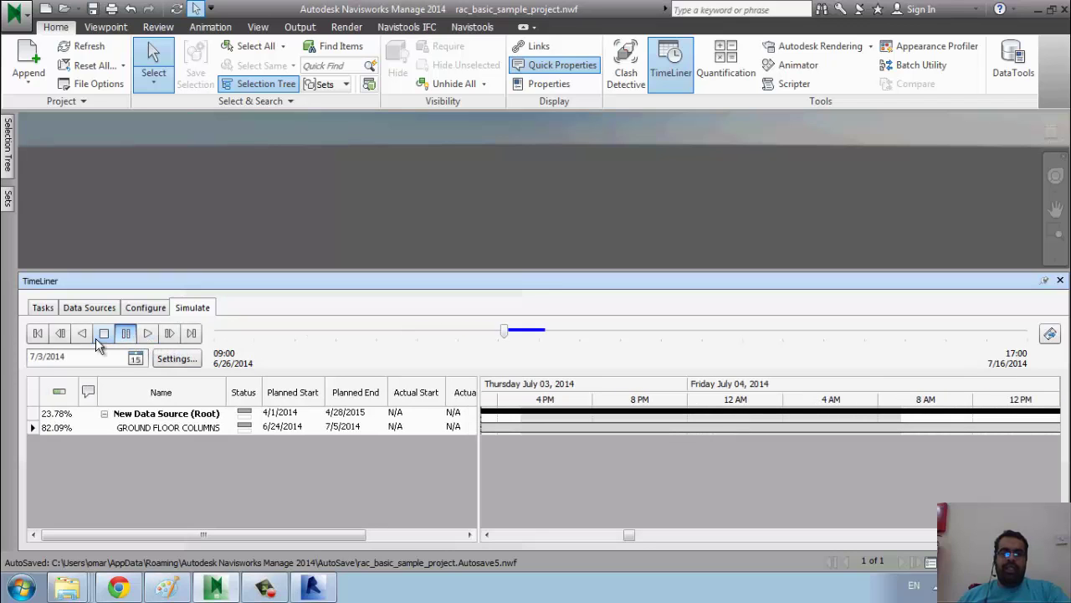
click(43, 307)
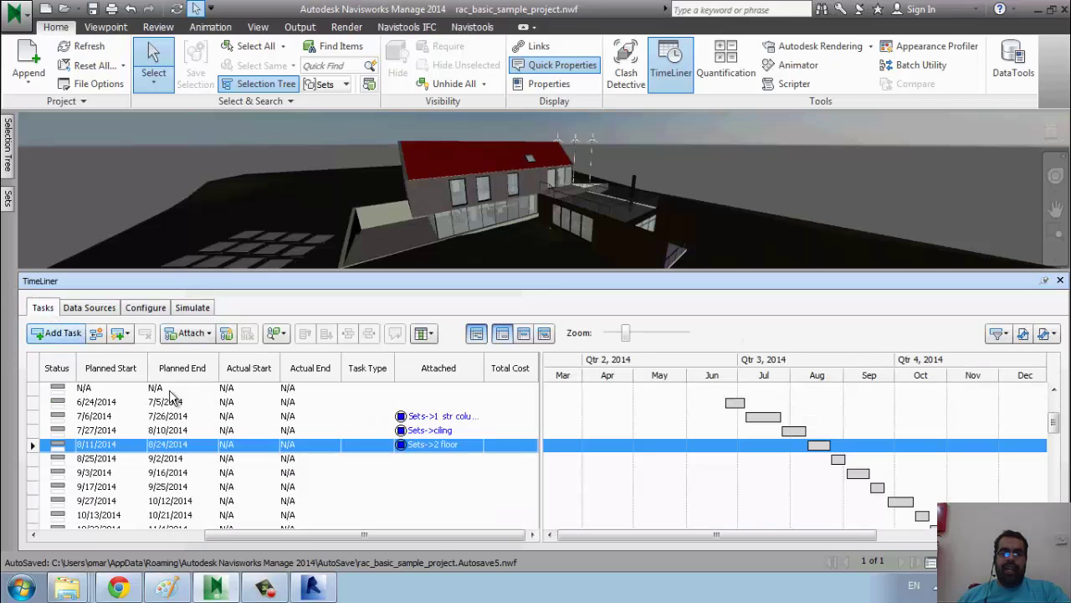
Set the task type of the first task and the top summary task to Construct.
click(385, 389)
click(386, 390)
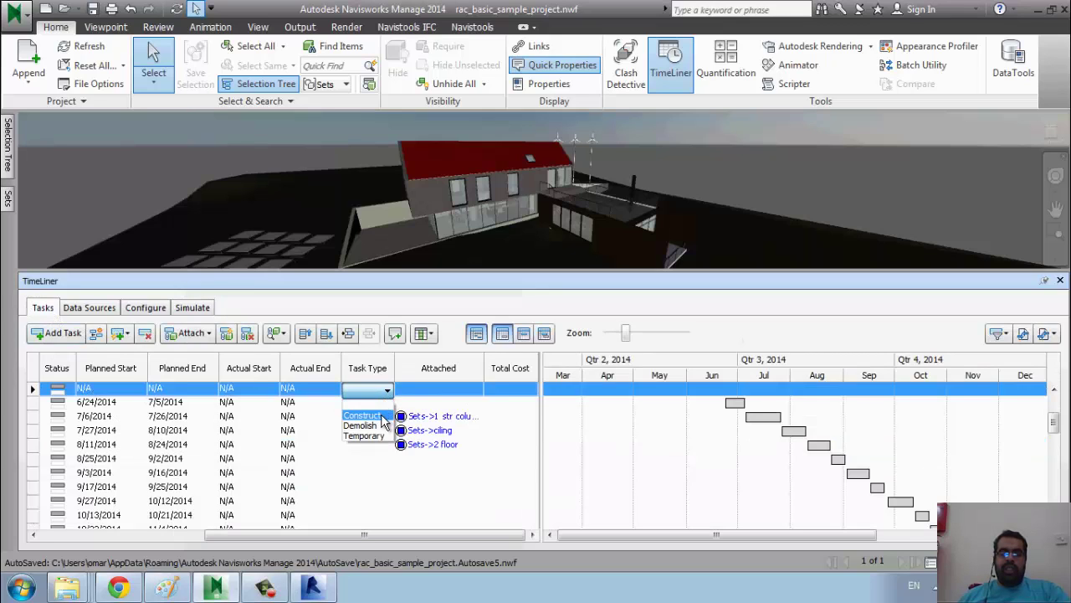
click(382, 417)
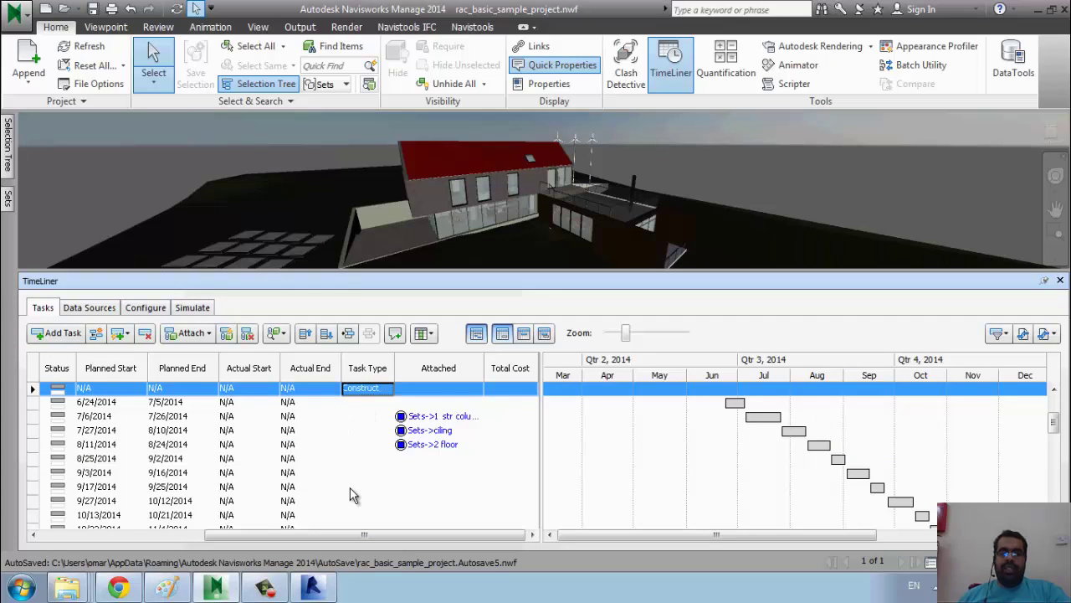
scroll(1058, 431, up, 3)
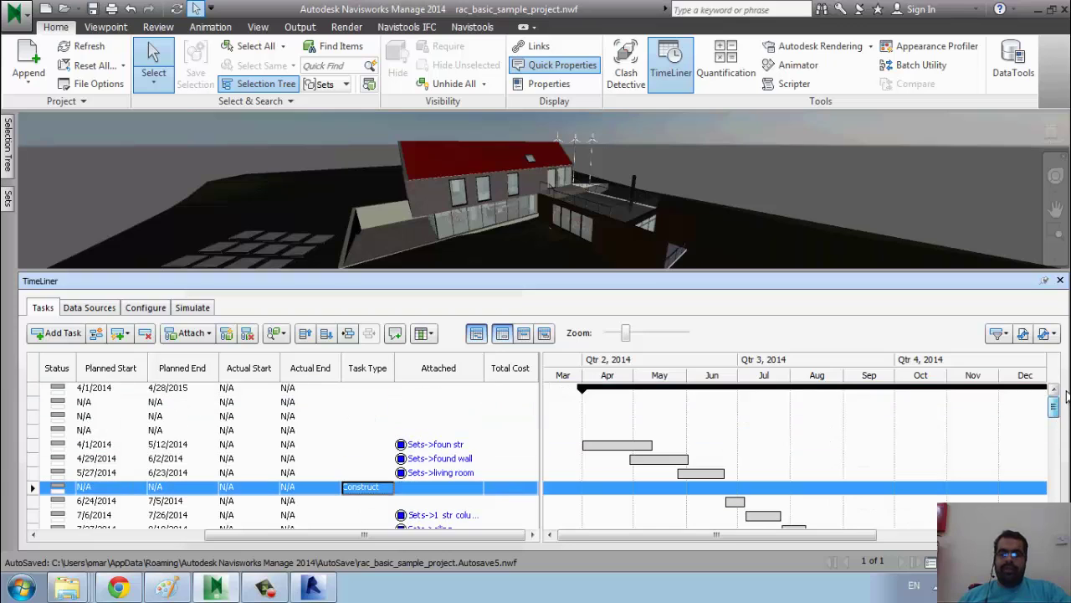
click(386, 393)
click(387, 393)
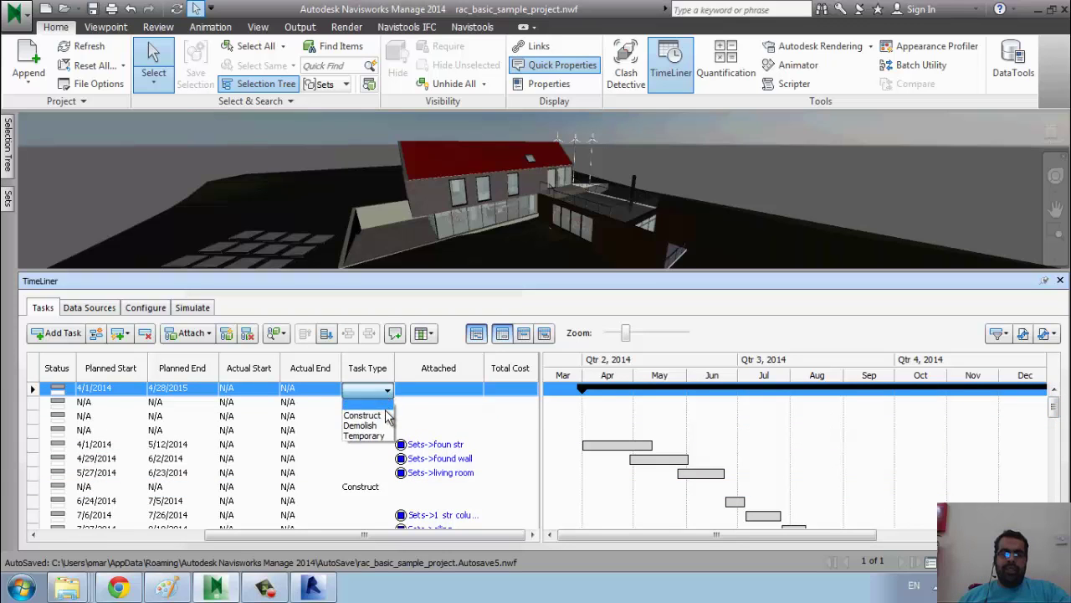
click(368, 409)
Select every task in the schedule and Fill Down the Construct task type.
drag(1056, 417, 1054, 499)
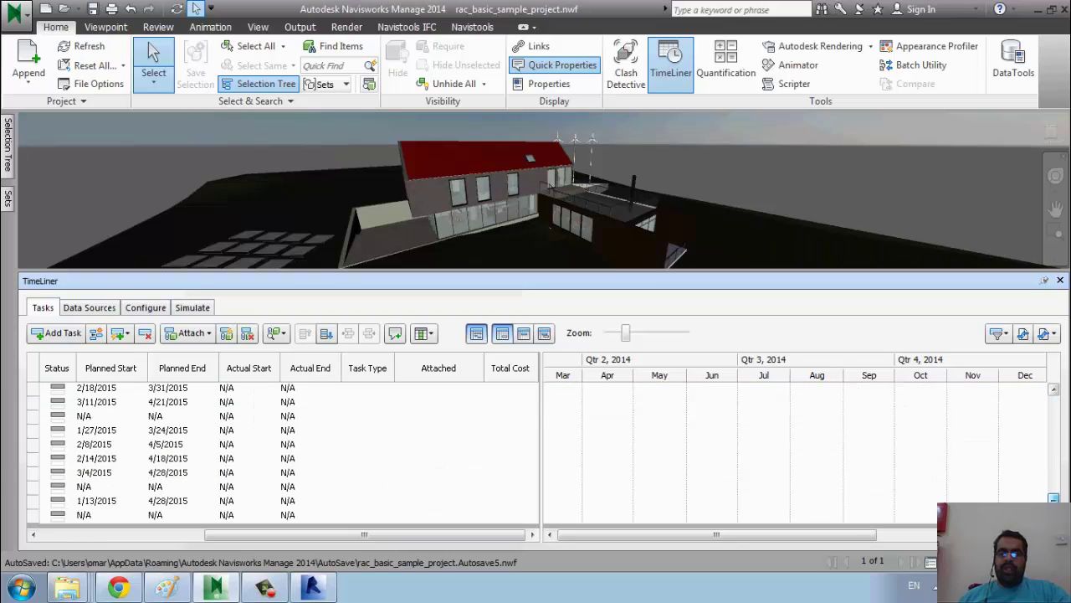
shift+click(297, 512)
drag(1055, 499, 1068, 407)
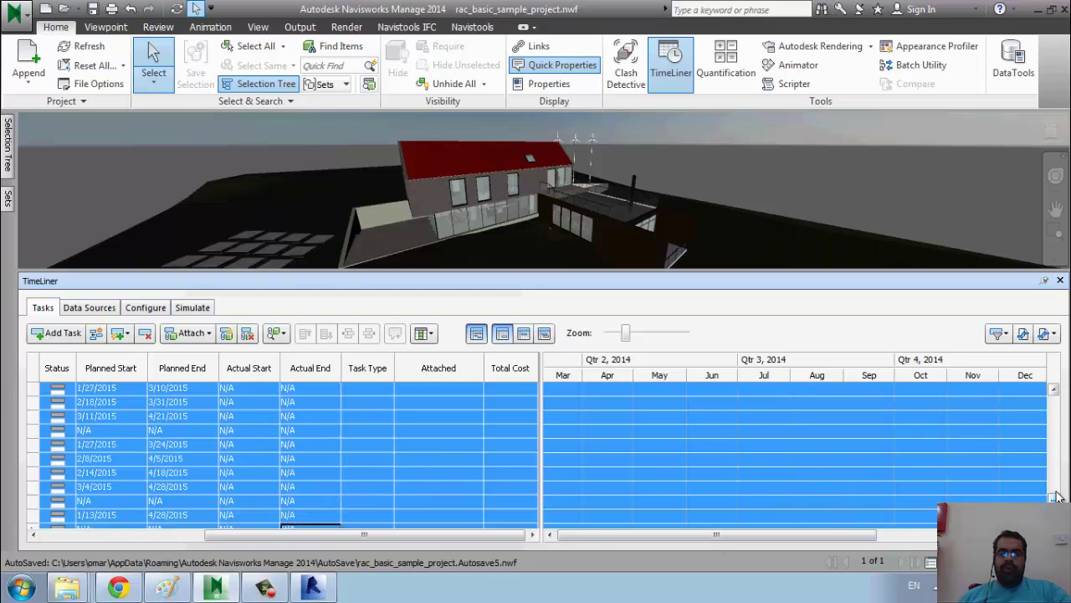
right_click(353, 390)
mouse_move(403, 368)
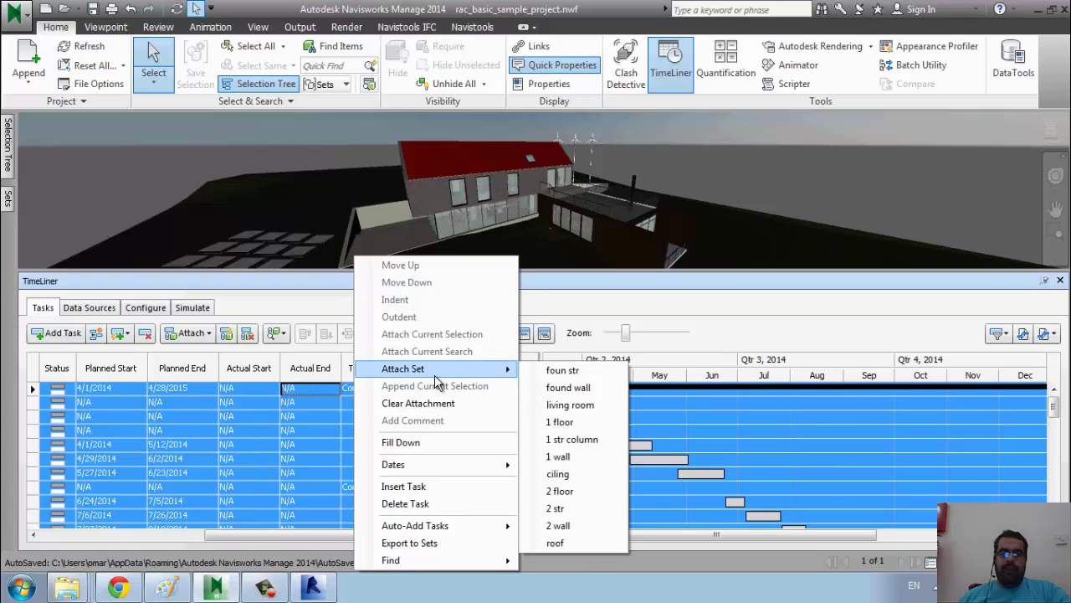
click(435, 452)
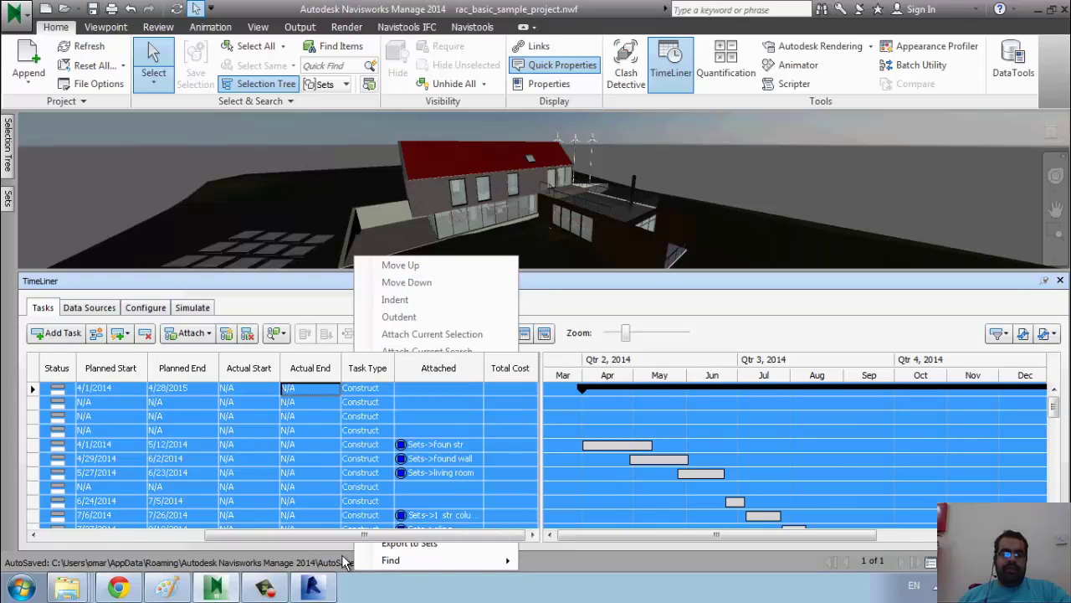
click(428, 390)
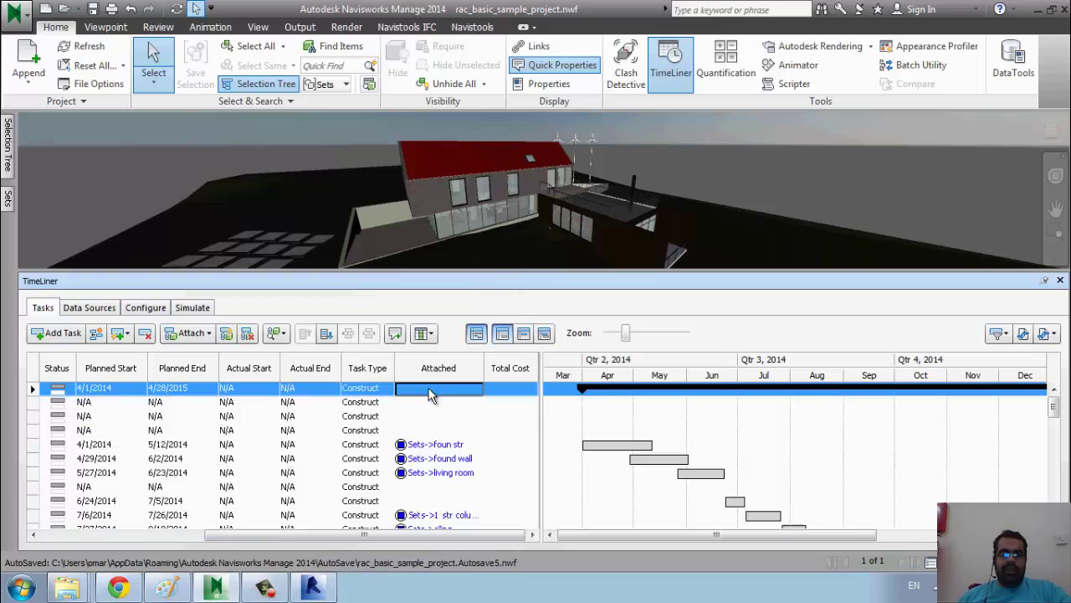
click(368, 388)
click(387, 391)
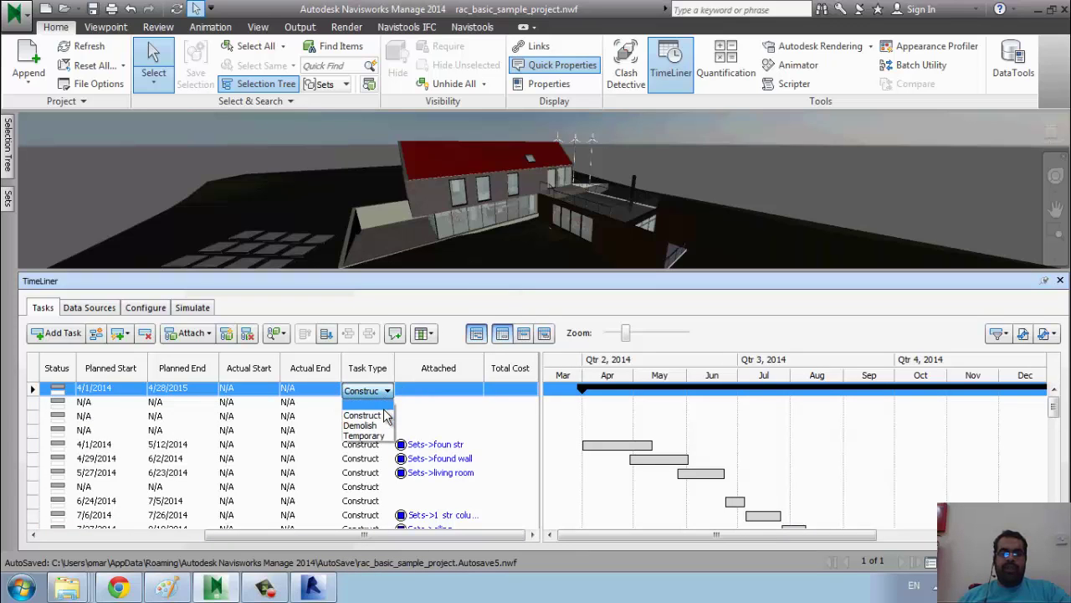
drag(1052, 408, 1052, 500)
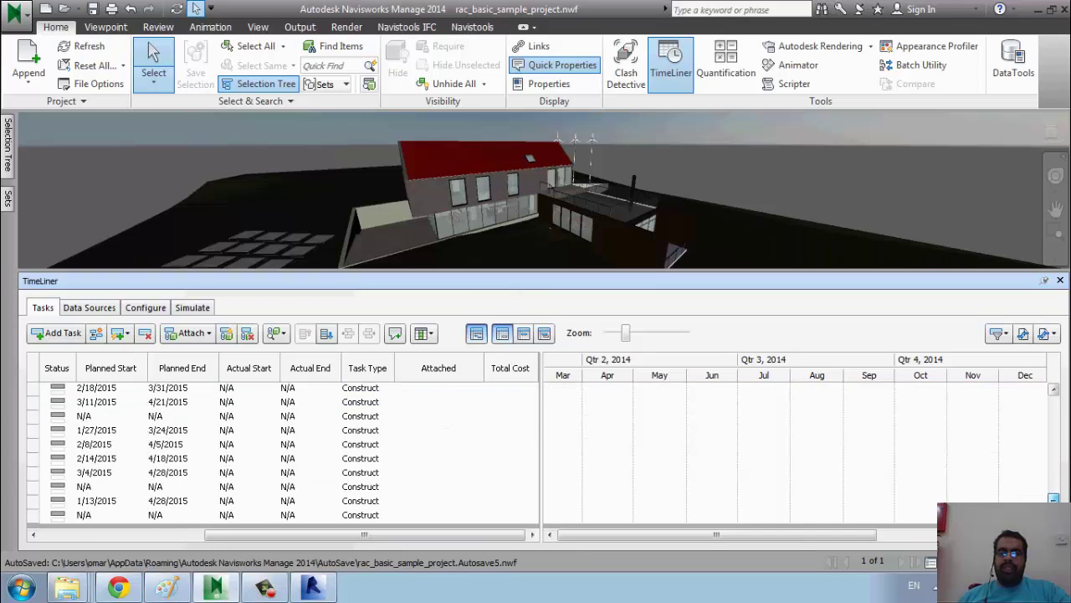
shift+click(193, 512)
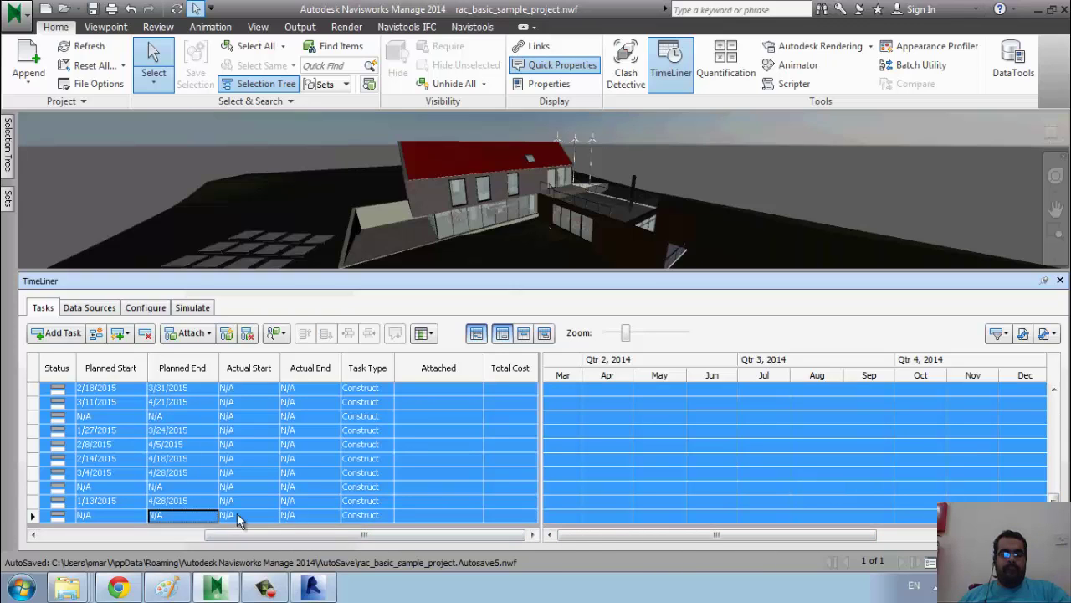
right_click(383, 418)
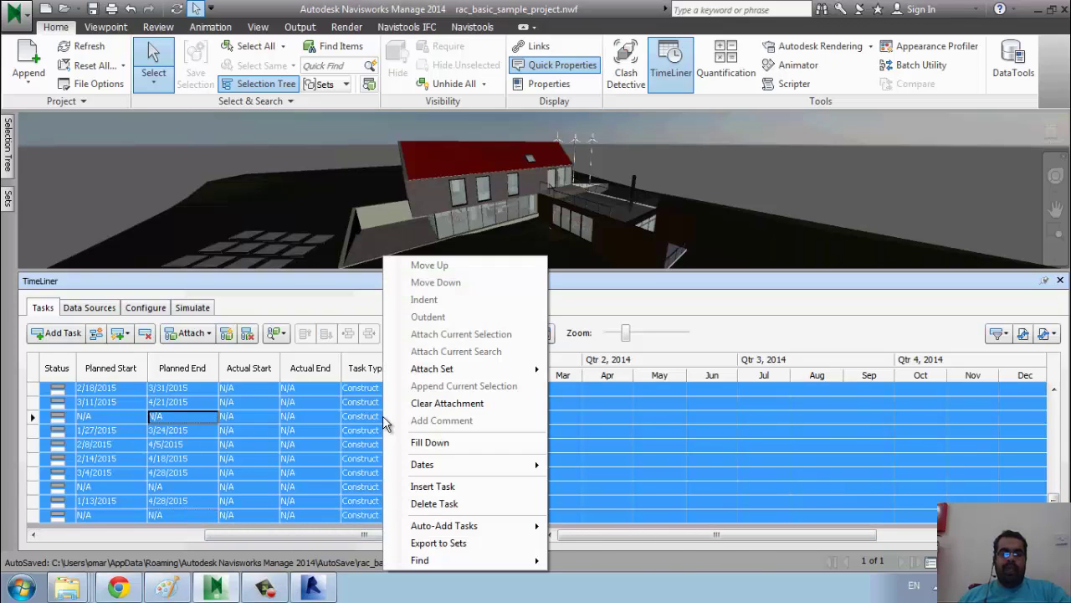
click(428, 444)
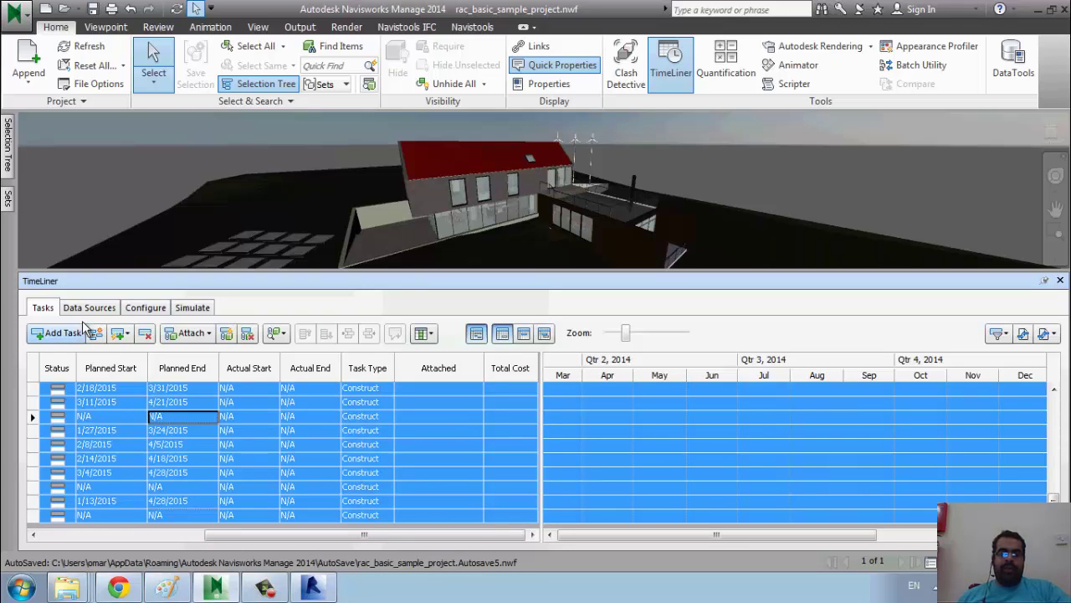
Preview the simulation, check the planned end of the 8/11/2014 task, and show the simulation again.
click(186, 308)
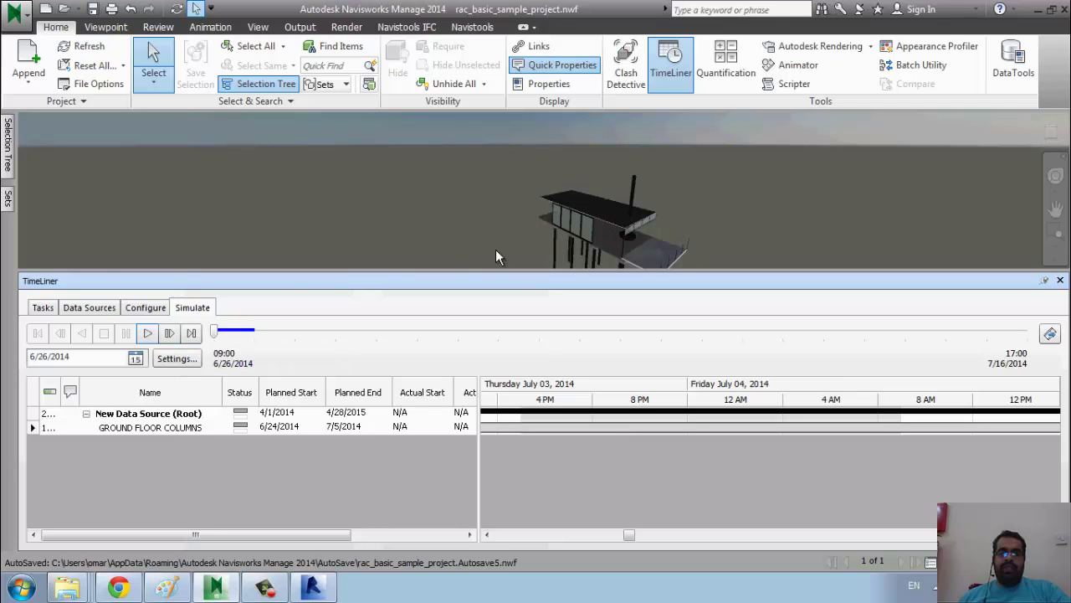
click(43, 307)
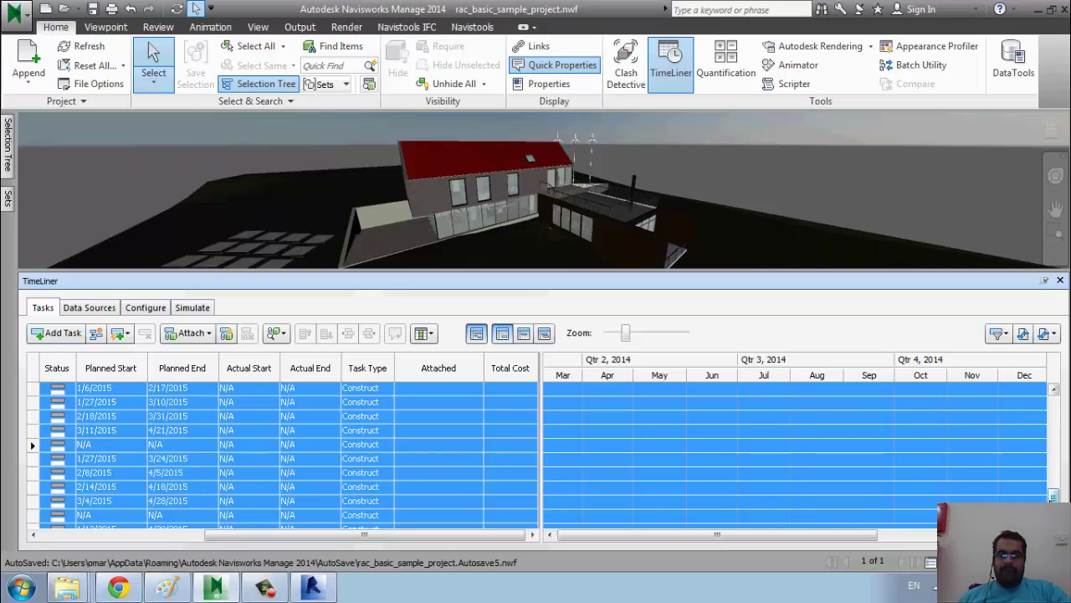
drag(1053, 495, 1054, 406)
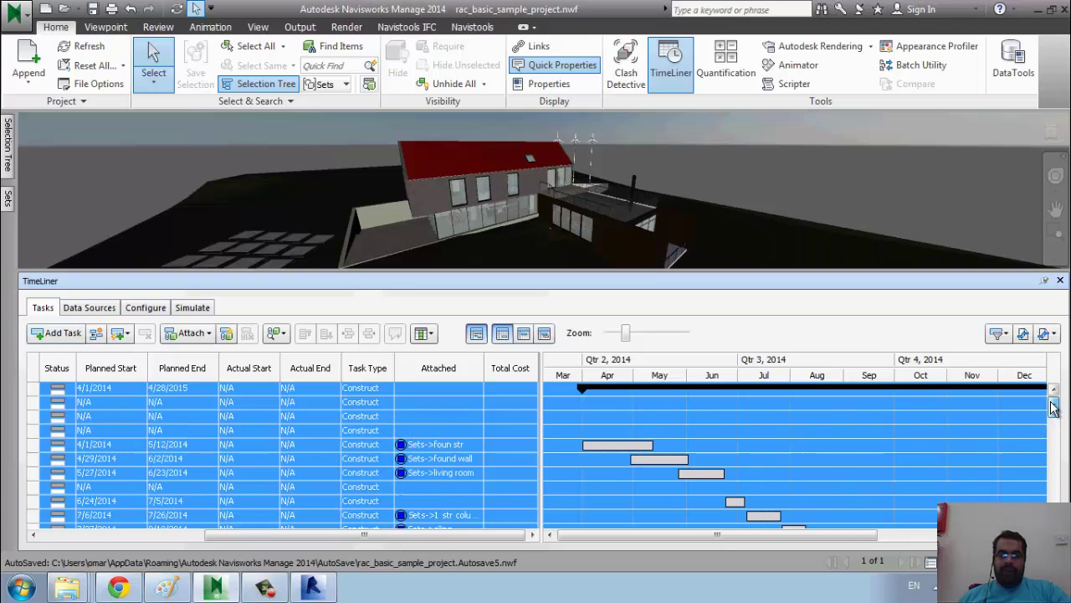
click(107, 390)
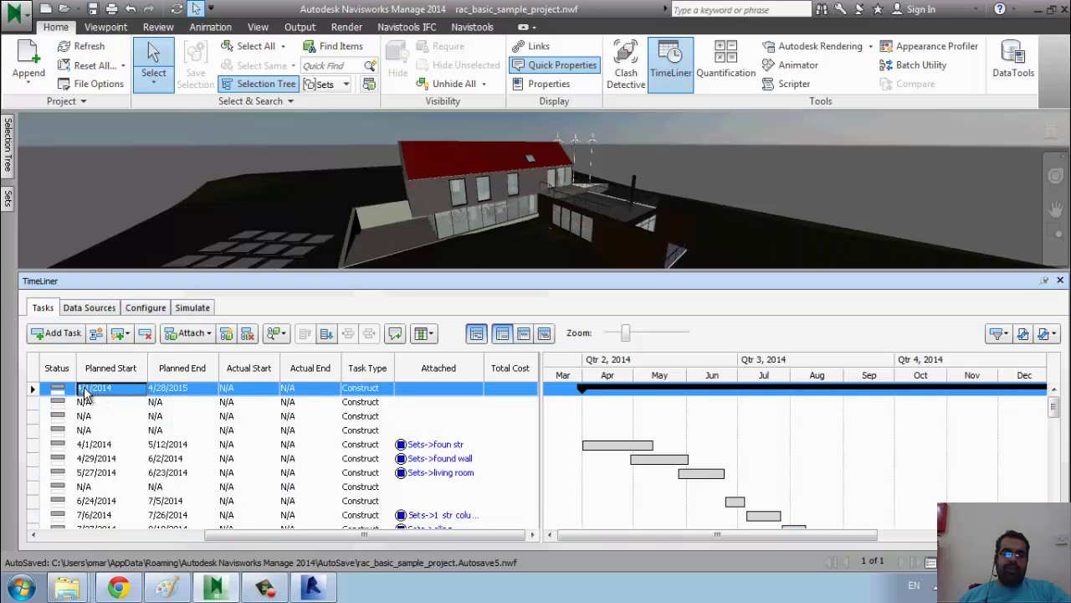
scroll(168, 443, down, 5)
scroll(167, 442, up, 2)
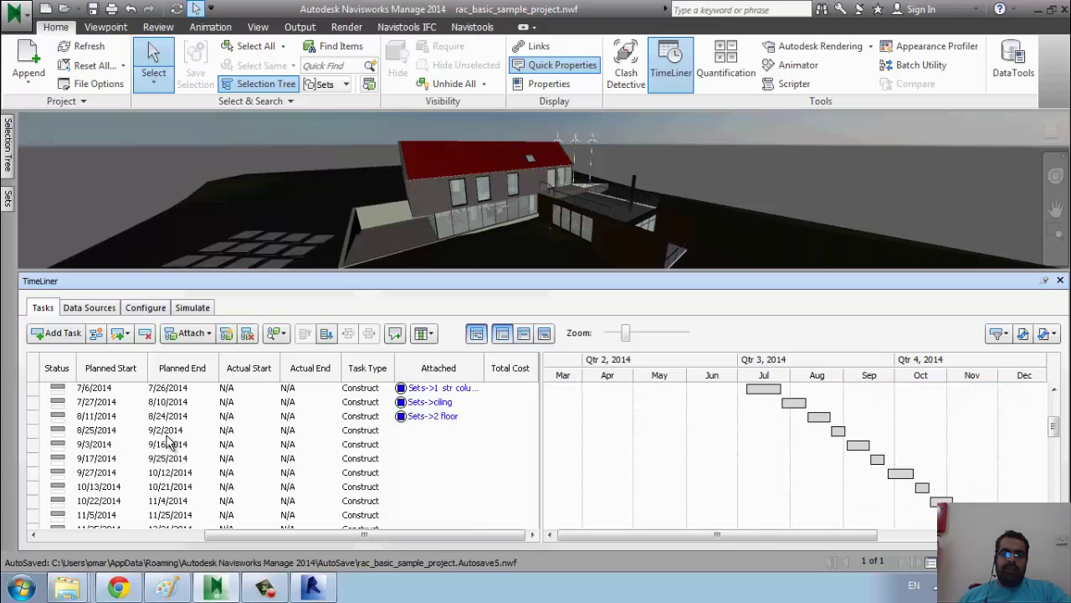
click(191, 419)
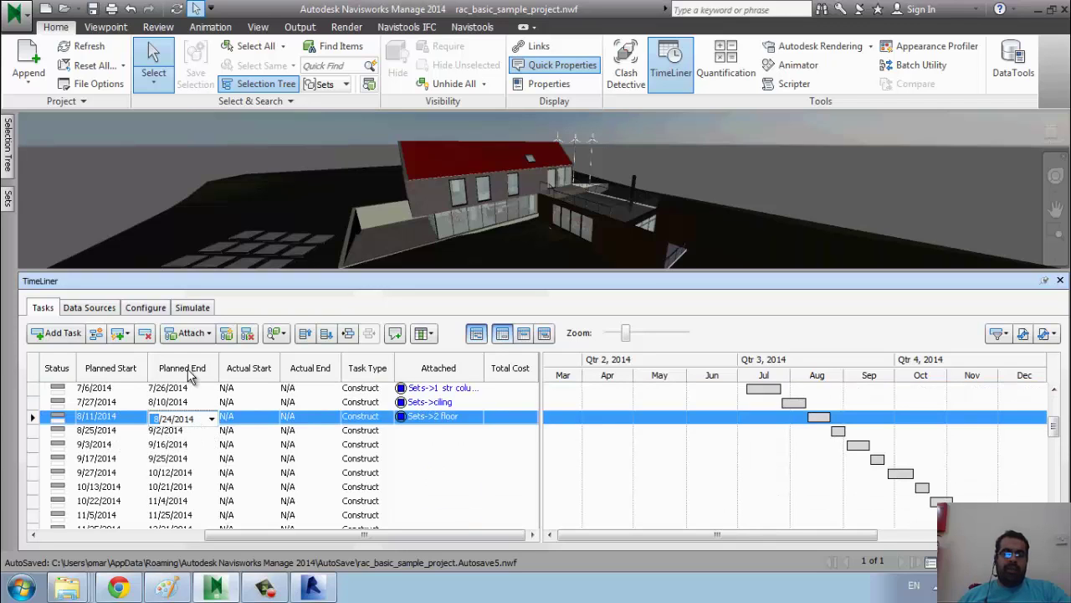
click(189, 309)
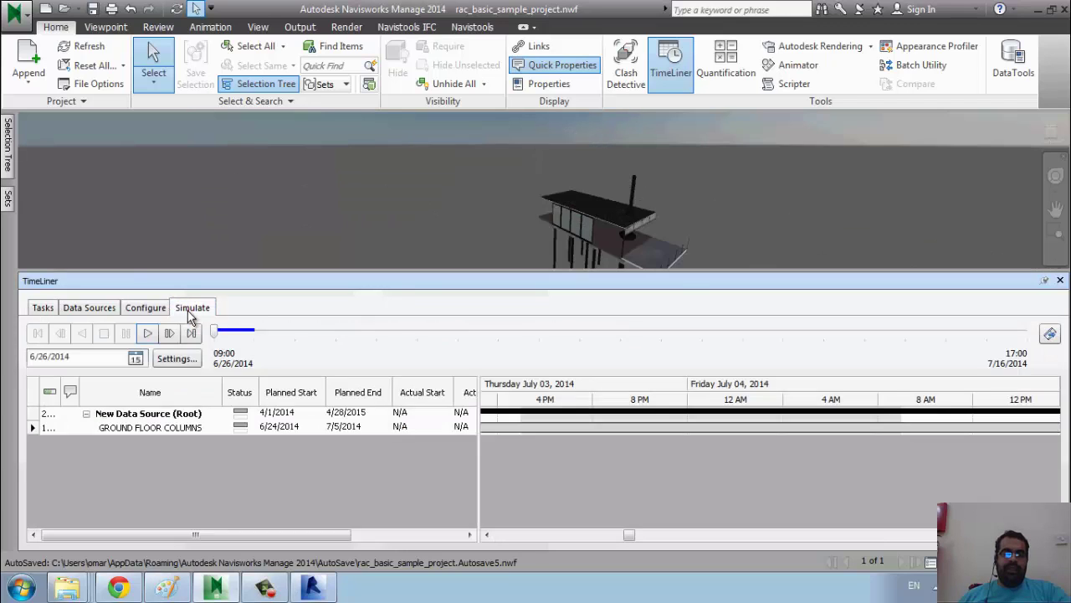
In Simulation Settings, set Start Date to 3/30/2014 and End Date to 9/1/2014, then recheck them.
click(177, 358)
click(636, 128)
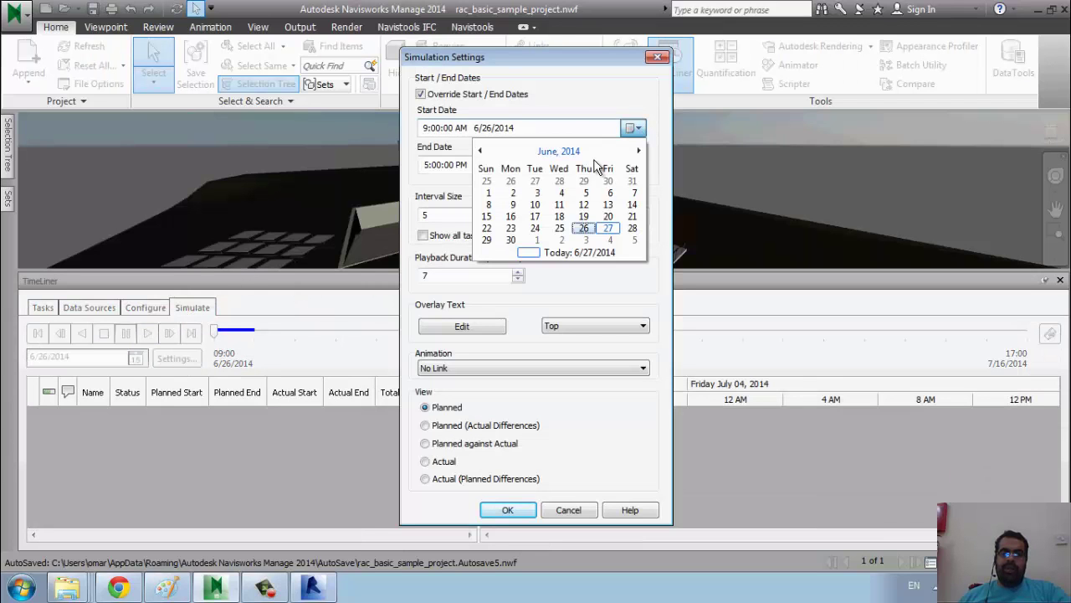
click(553, 152)
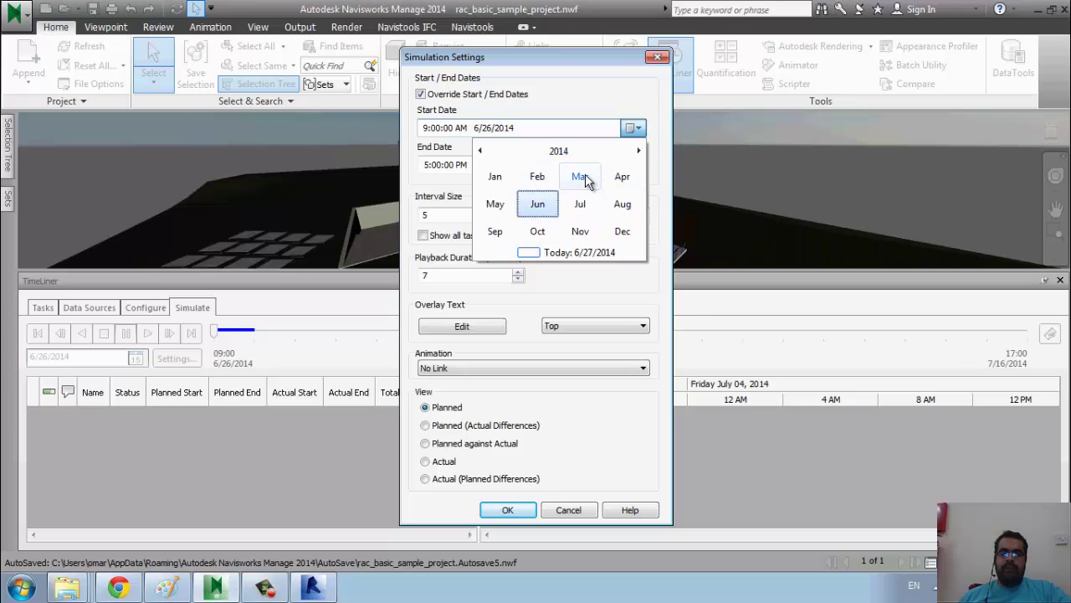
click(580, 177)
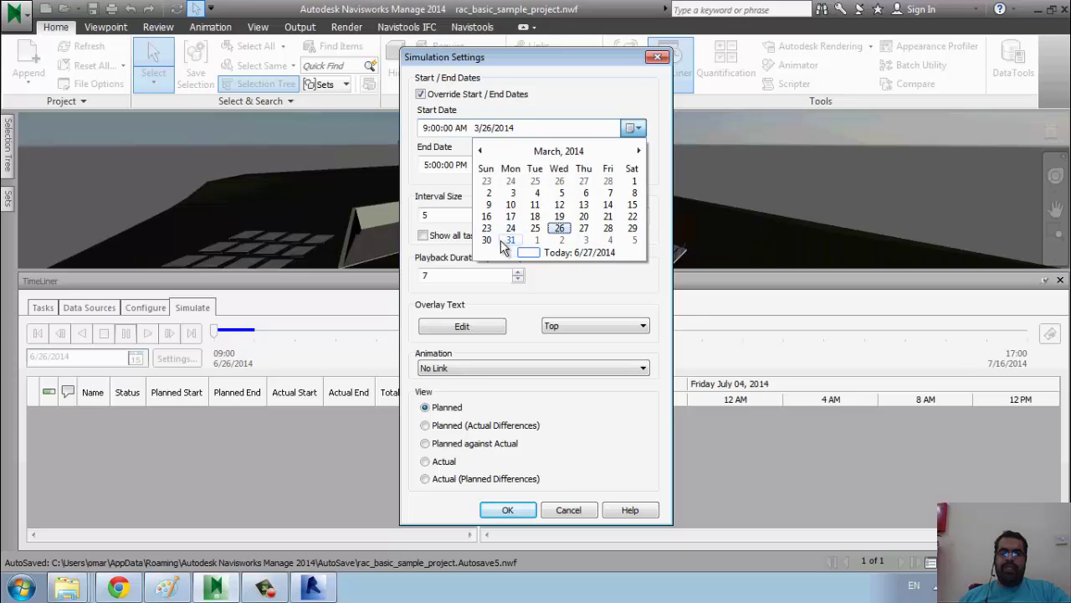
click(486, 239)
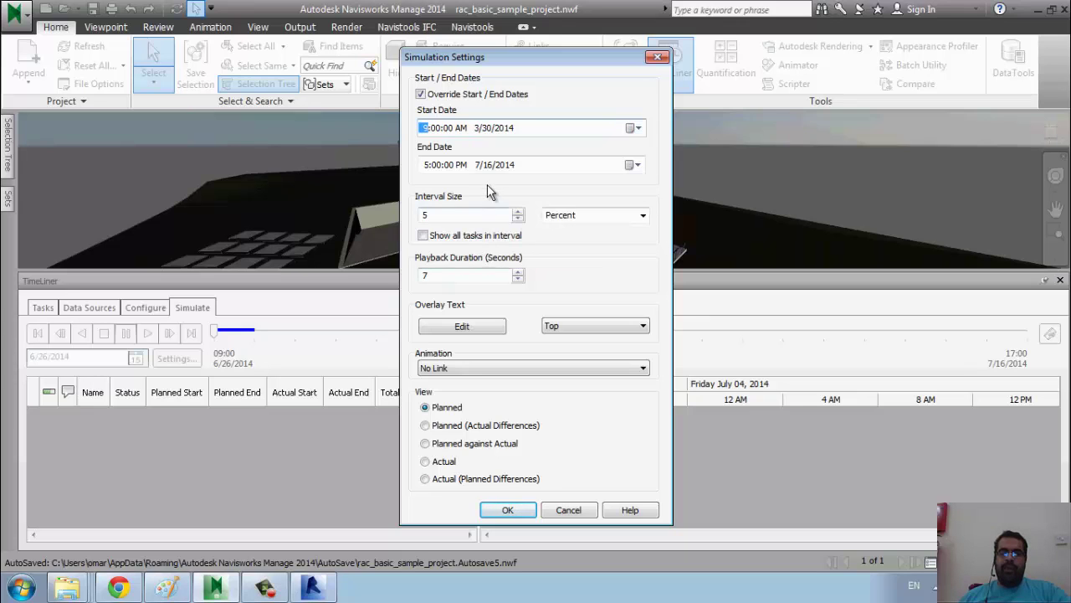
click(635, 164)
click(558, 188)
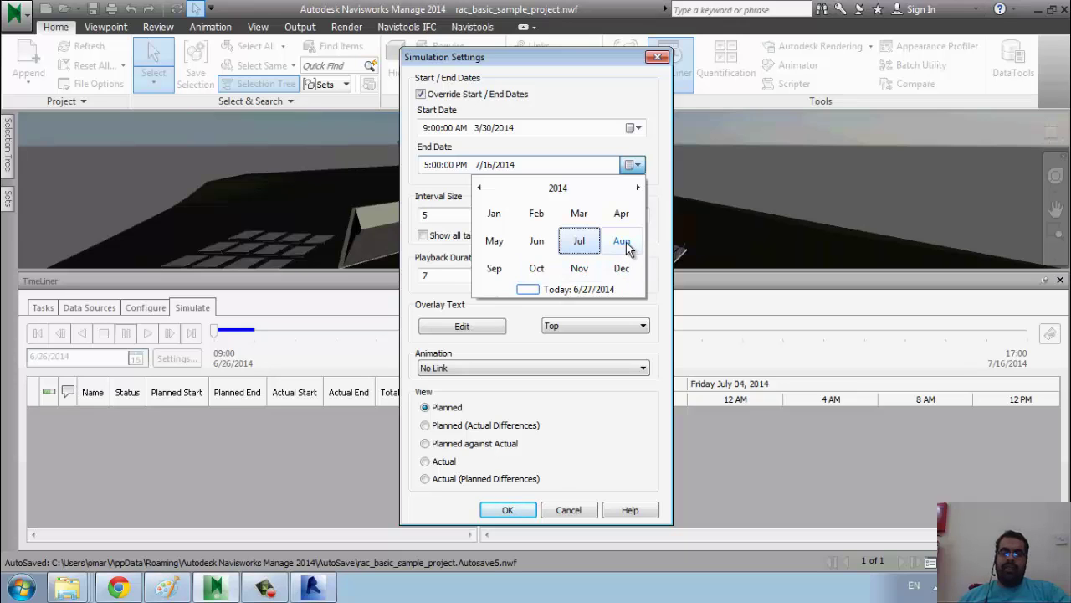
click(496, 273)
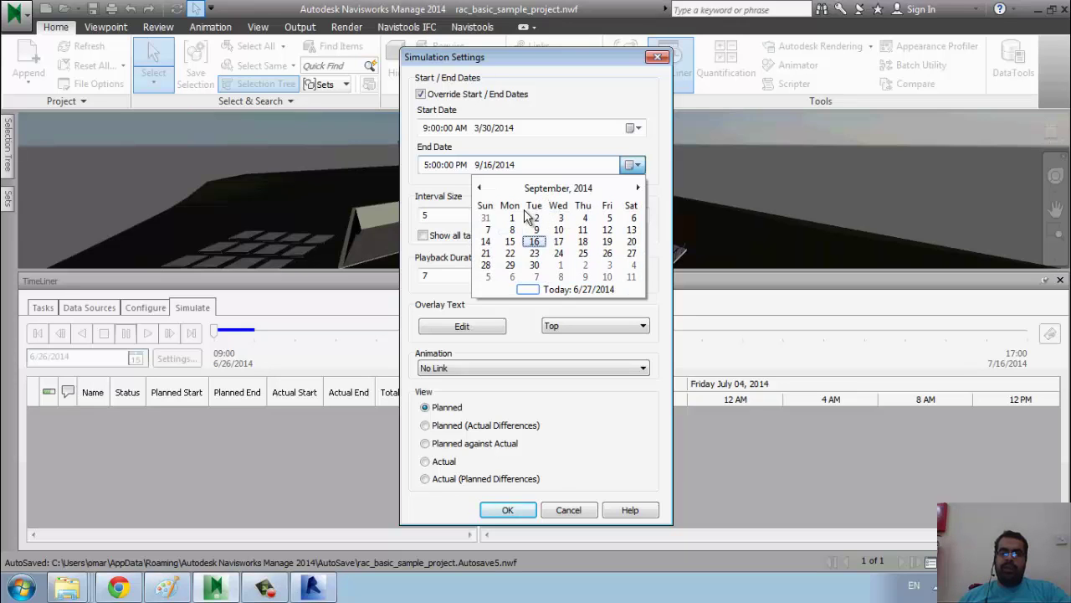
click(511, 219)
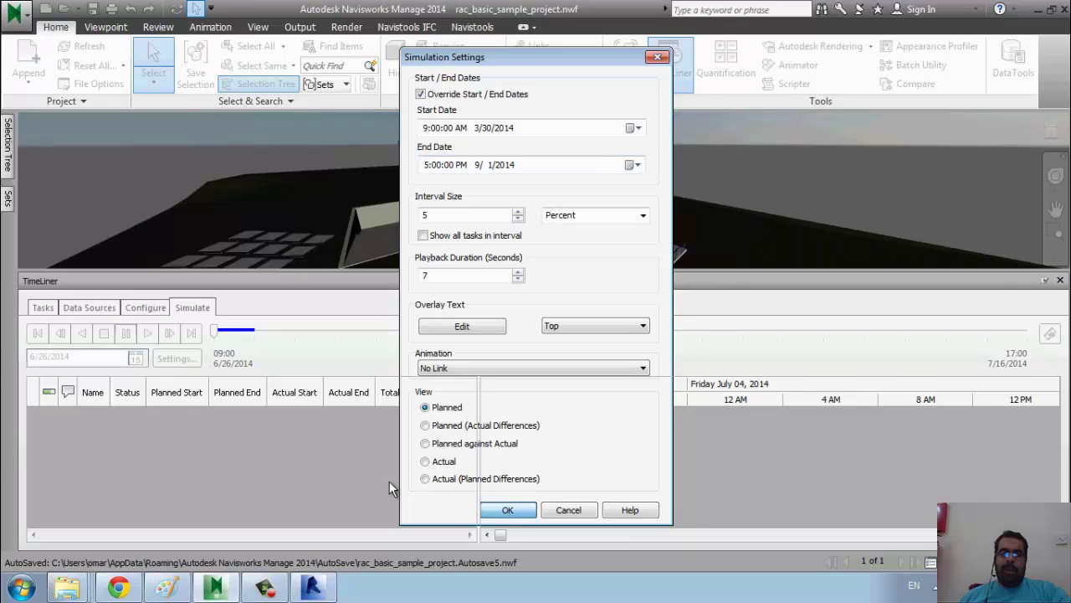
click(508, 511)
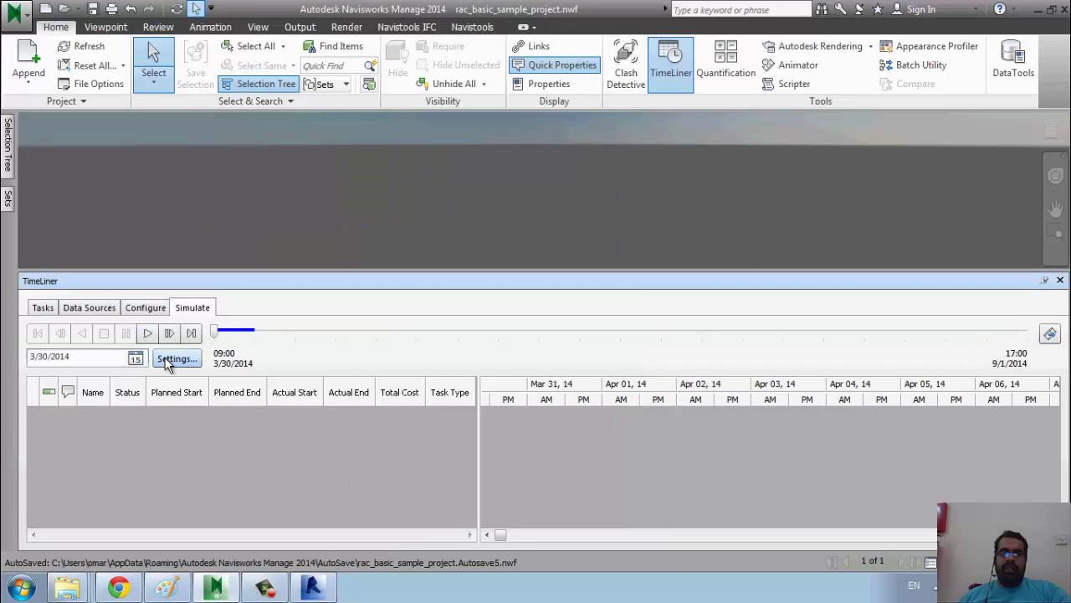
click(177, 358)
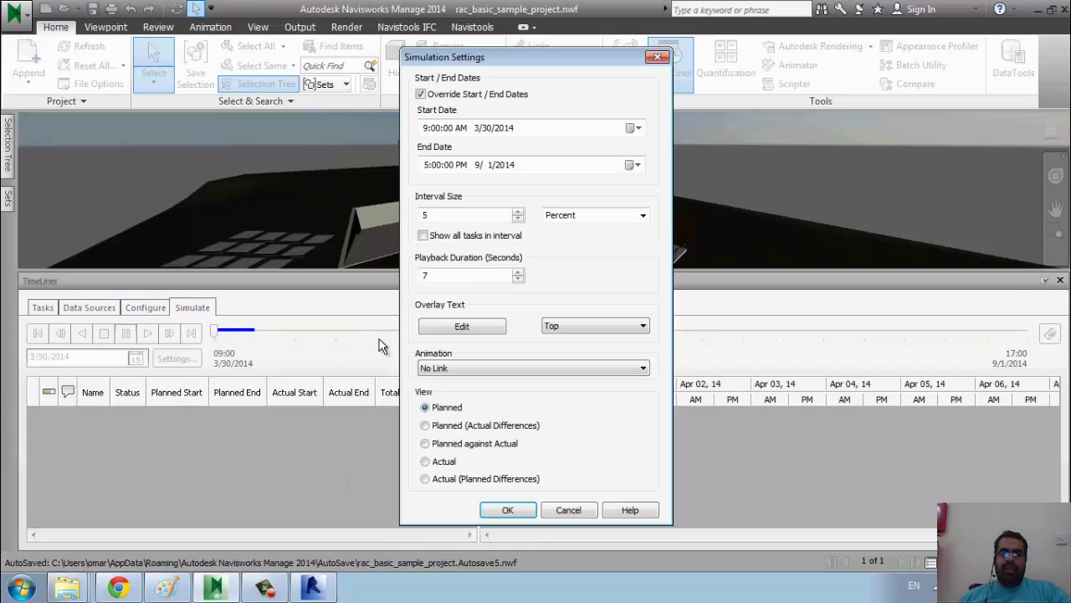
click(508, 510)
Play the construction simulation through to the finished house, then go back to the task list.
click(147, 334)
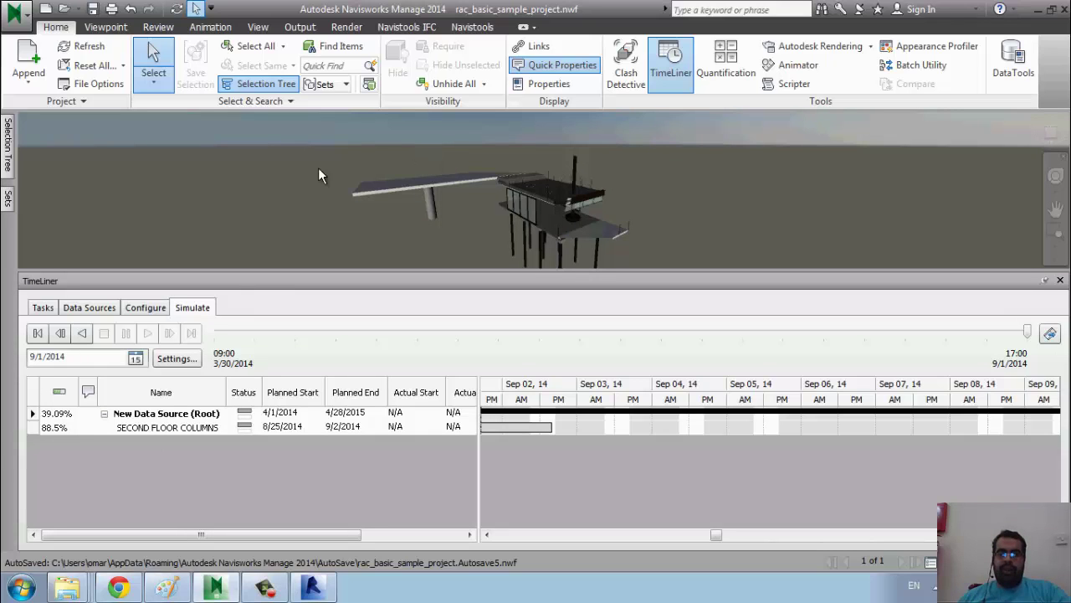
click(43, 307)
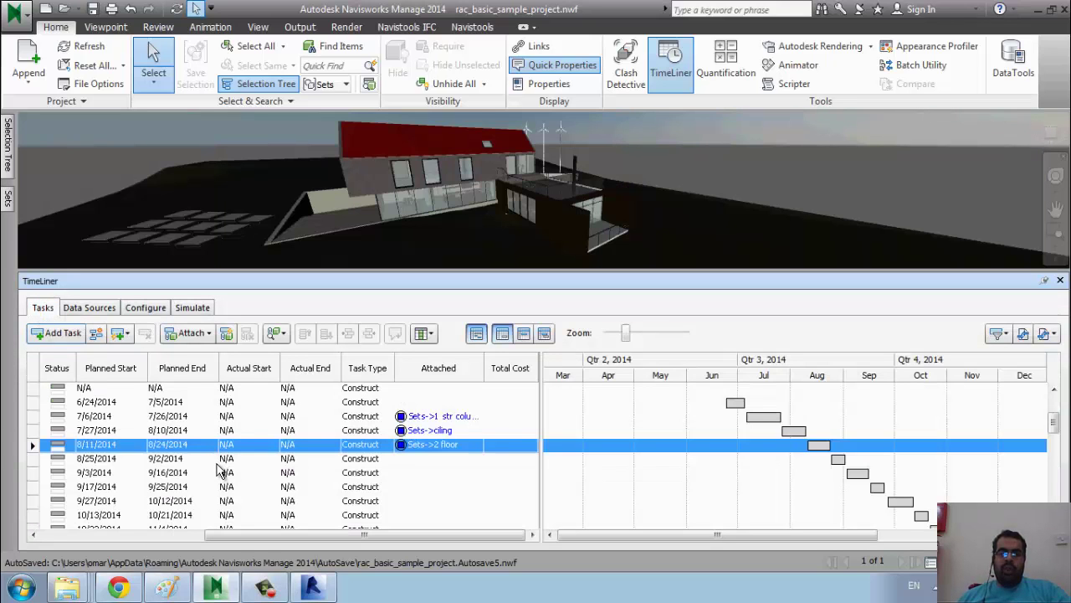
Inspect the first auto-attach rule in the Rules Editor, then close the Rules Editor and rules list.
click(228, 333)
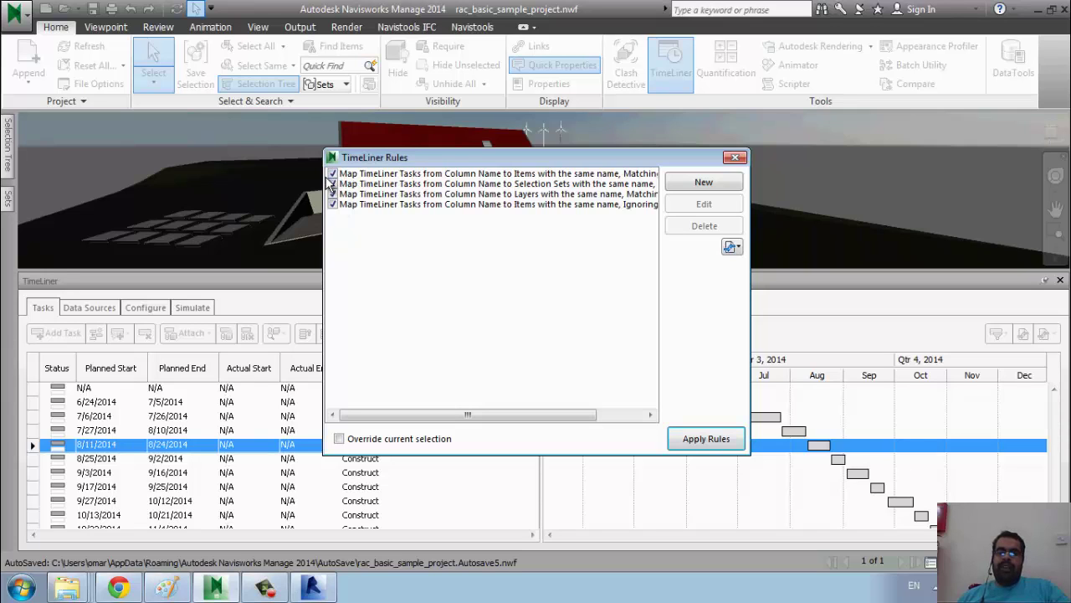
click(482, 178)
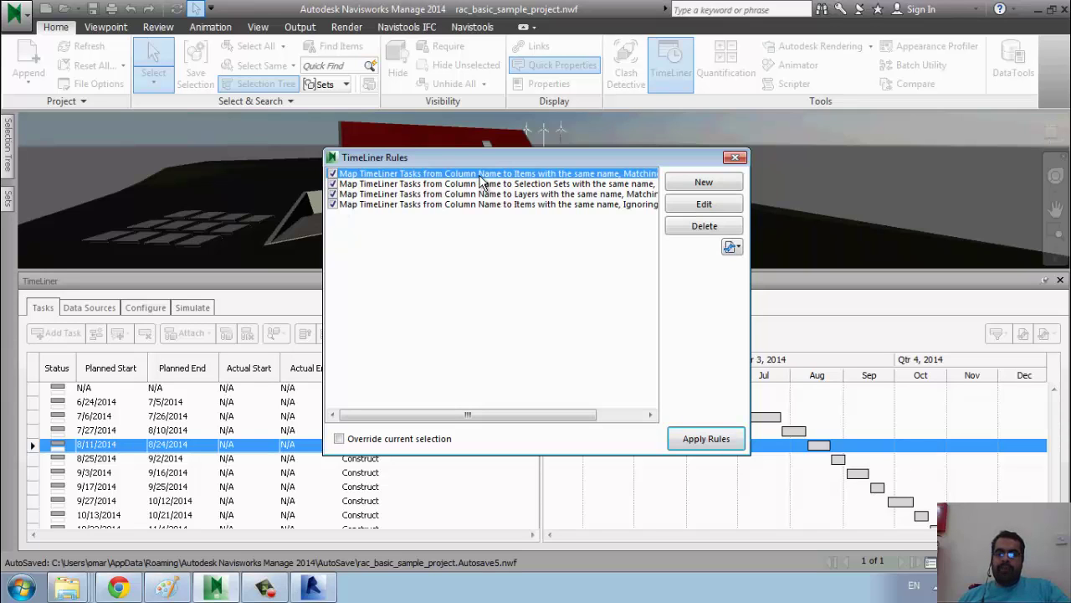
click(726, 207)
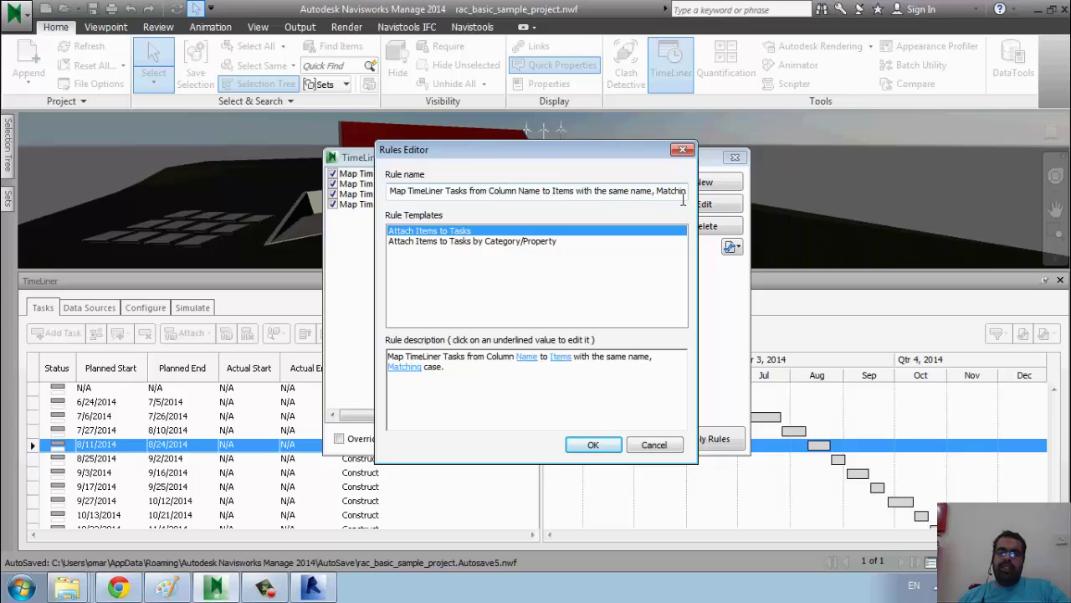
click(682, 150)
click(733, 159)
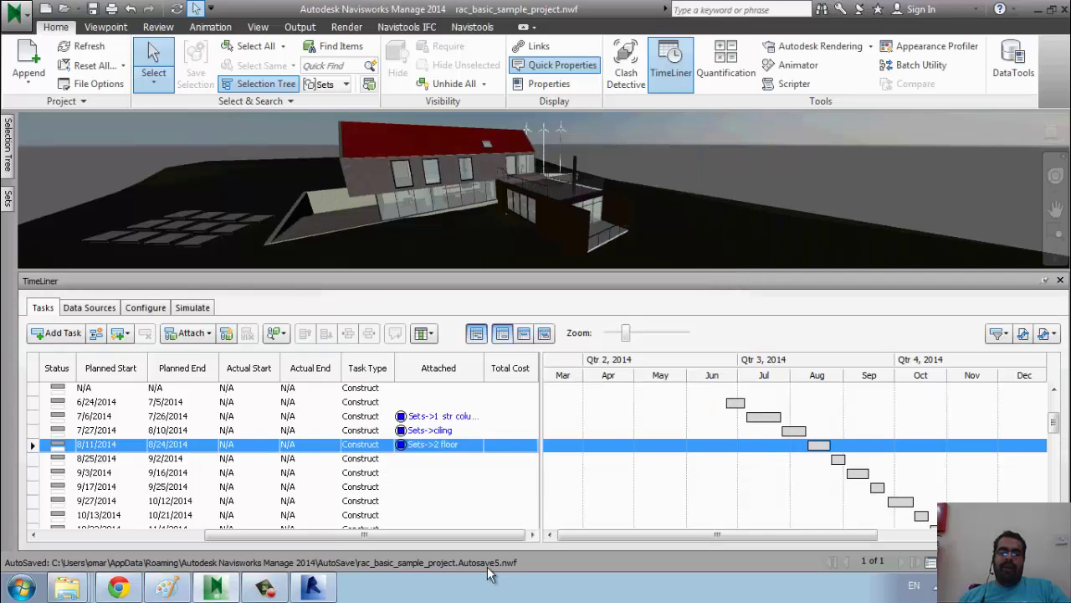
click(154, 536)
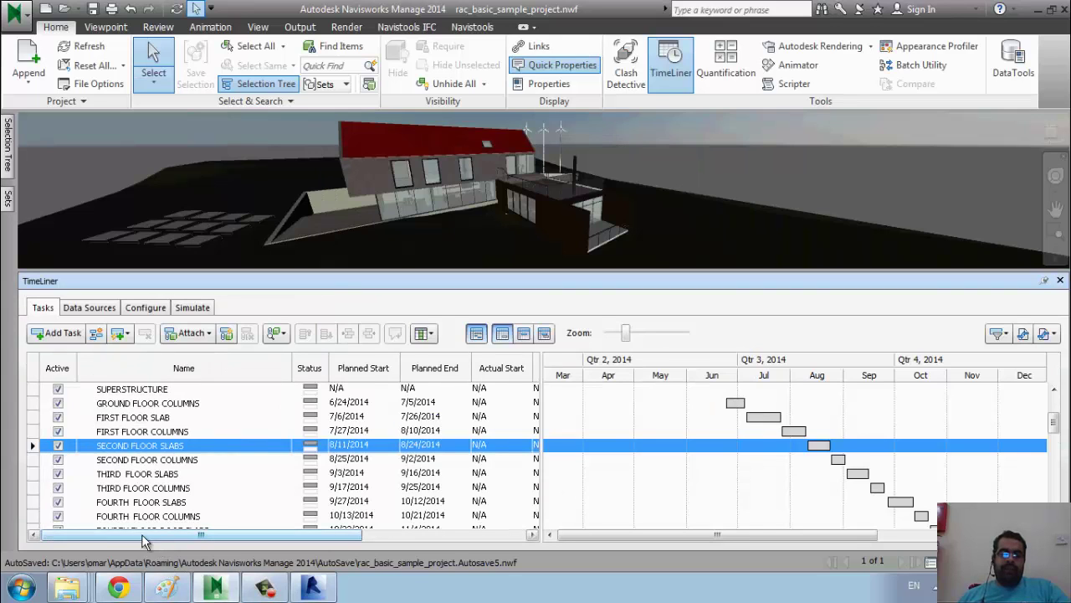
click(80, 307)
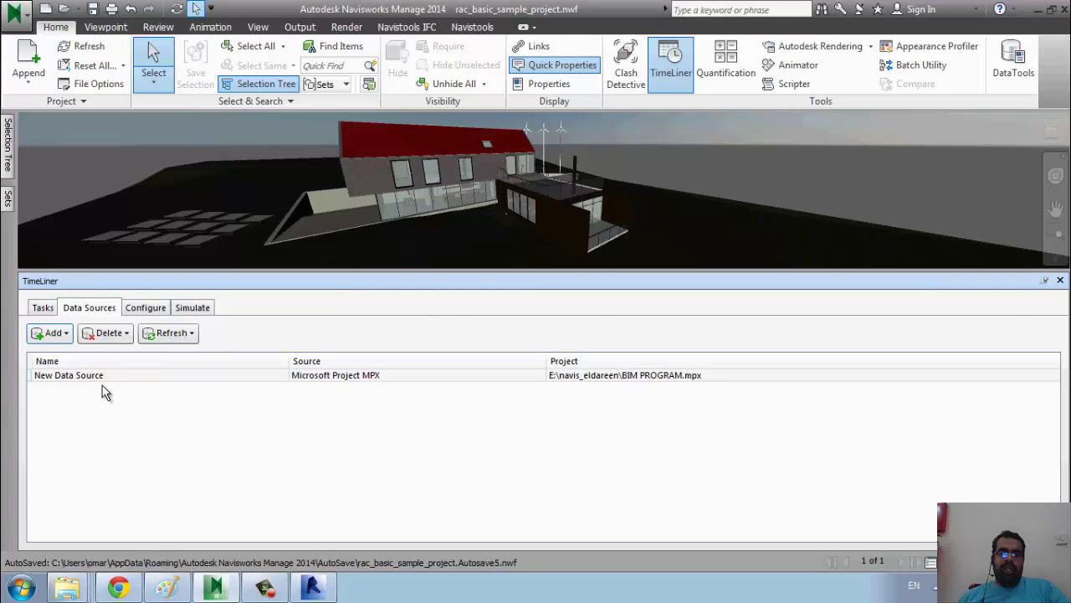
click(79, 373)
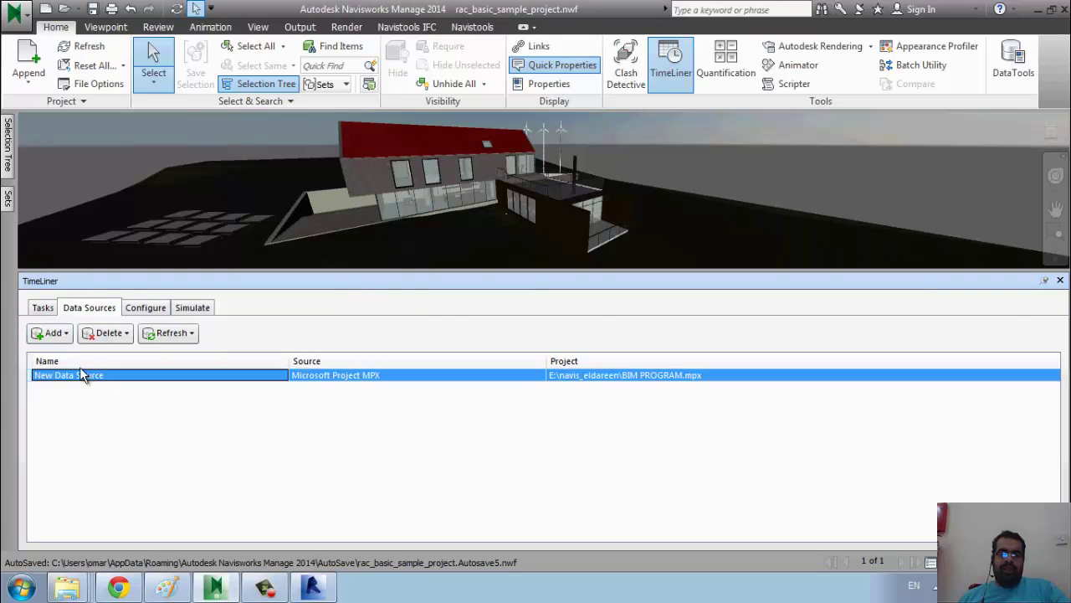
click(40, 307)
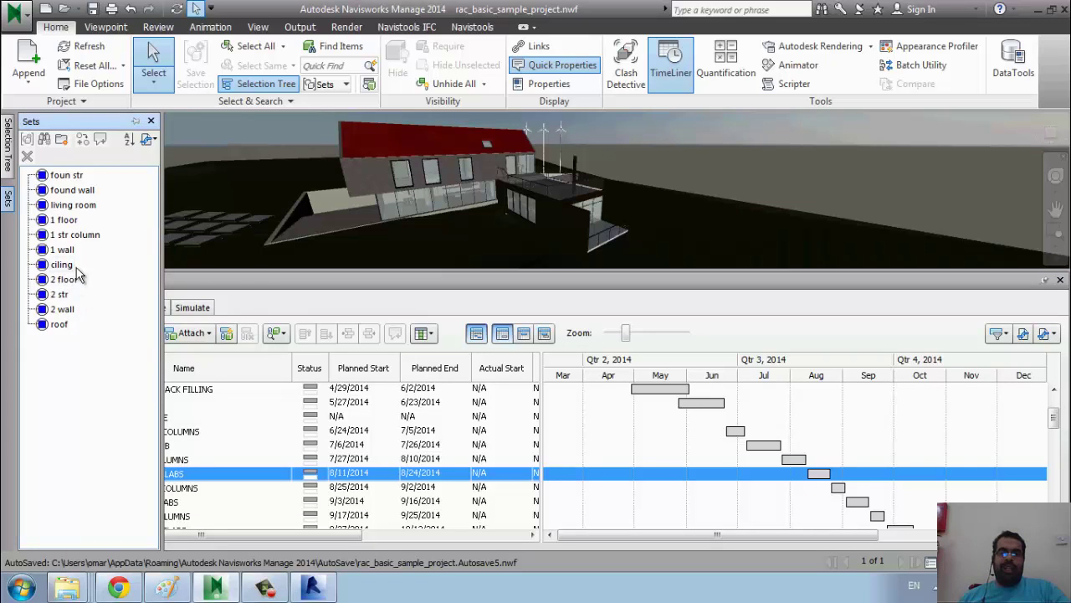
Turn off the other three auto-attach rules, leaving only the first rule enabled.
click(226, 333)
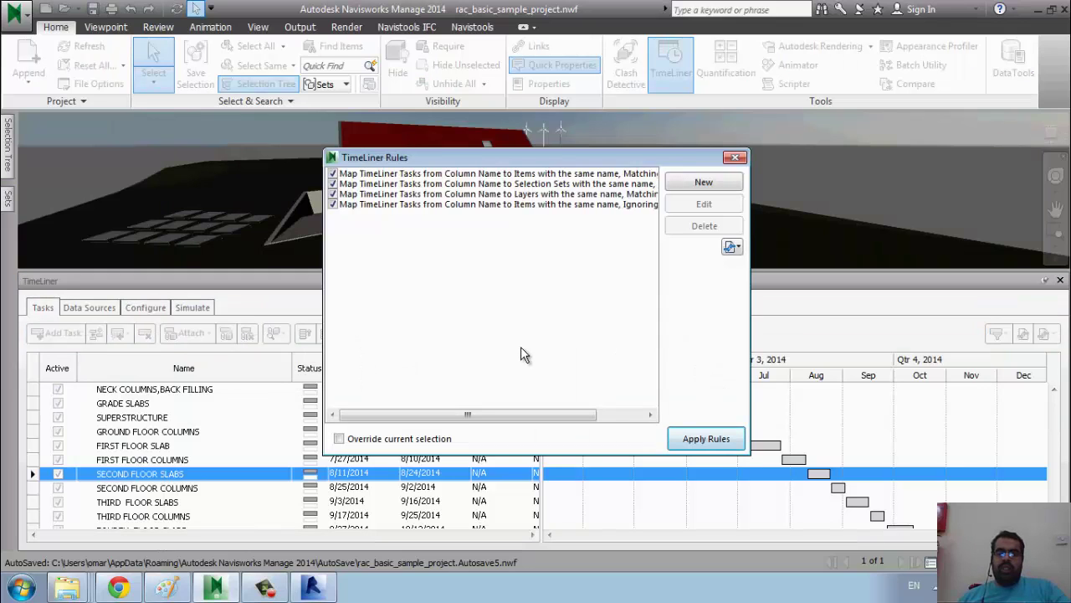
click(333, 173)
click(333, 183)
click(333, 193)
click(332, 203)
click(332, 194)
click(419, 173)
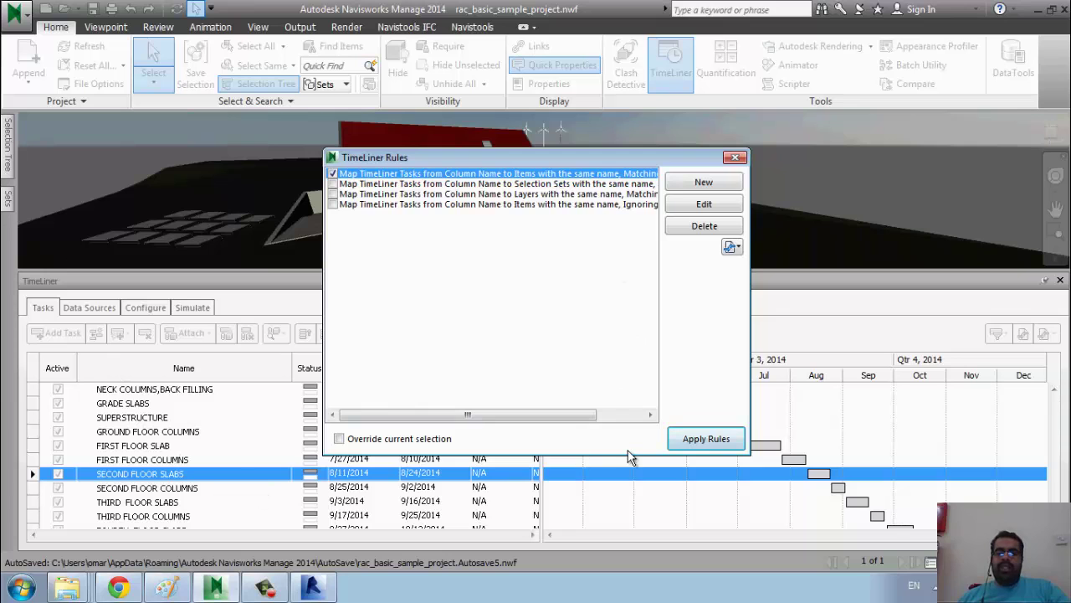
click(742, 155)
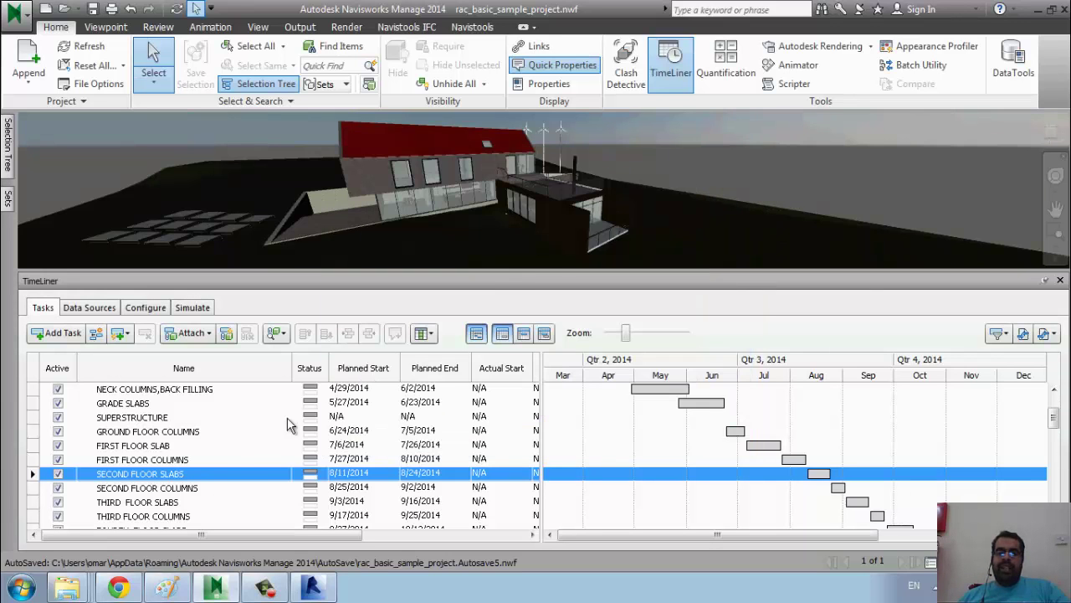
right_click(190, 473)
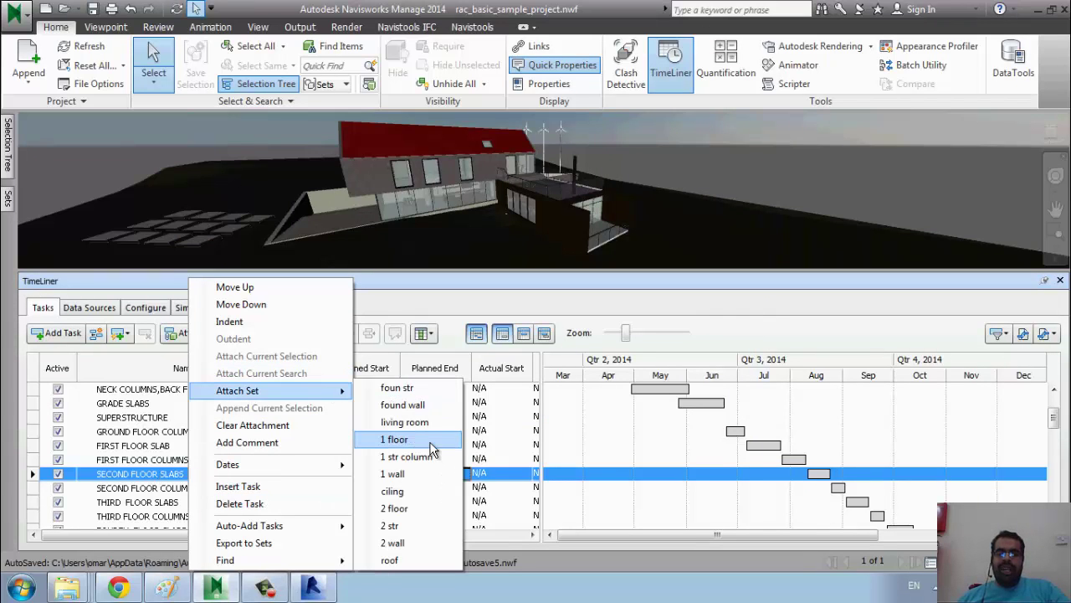
mouse_move(237, 391)
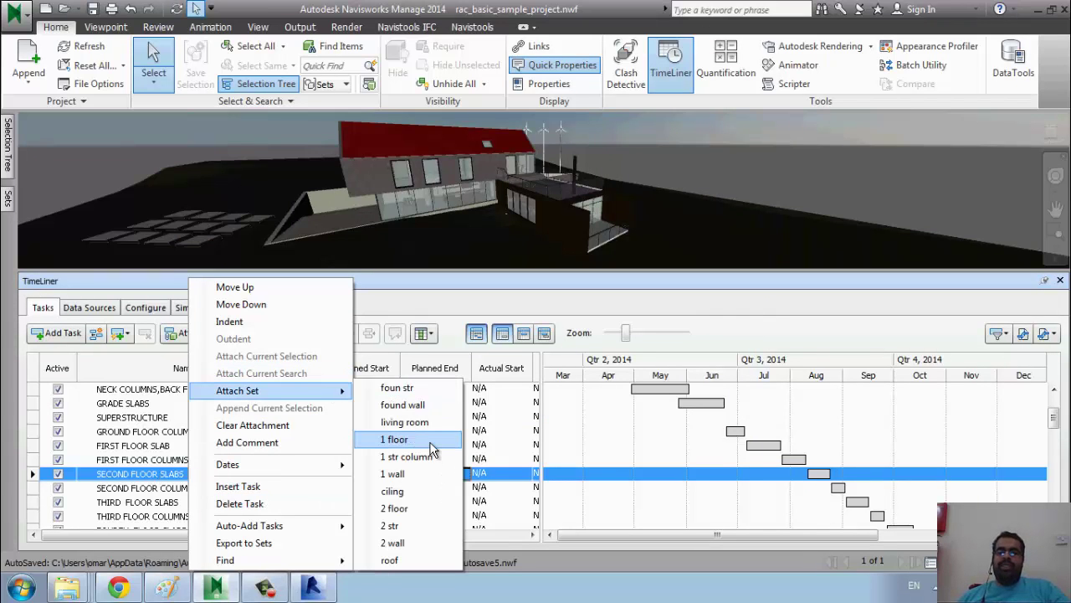
click(449, 308)
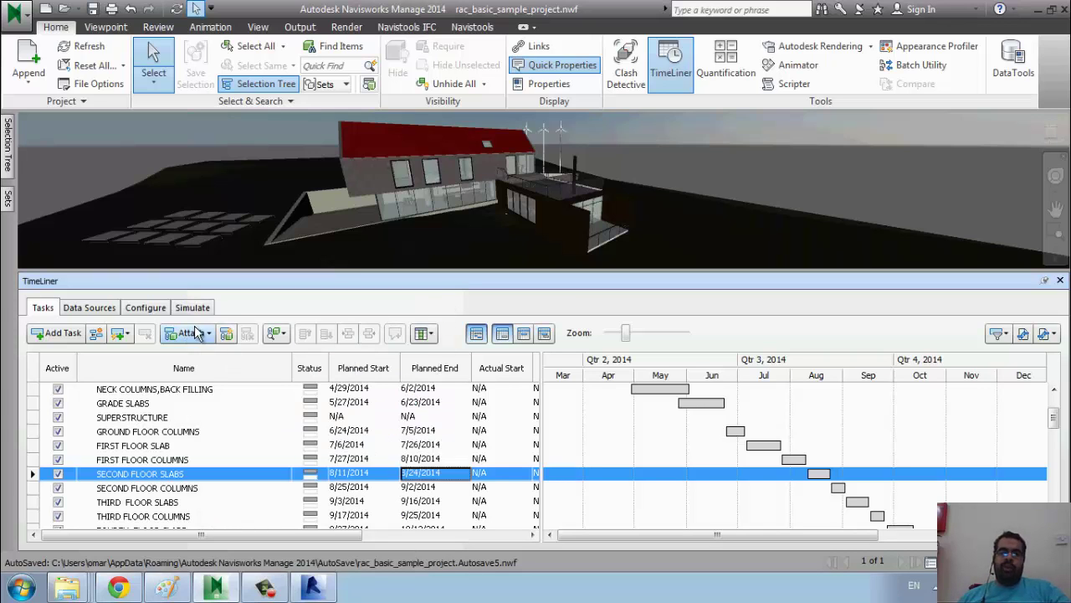
Draft a new rule mapping the task Name column to Items in the Rules Editor, then discard it.
click(227, 334)
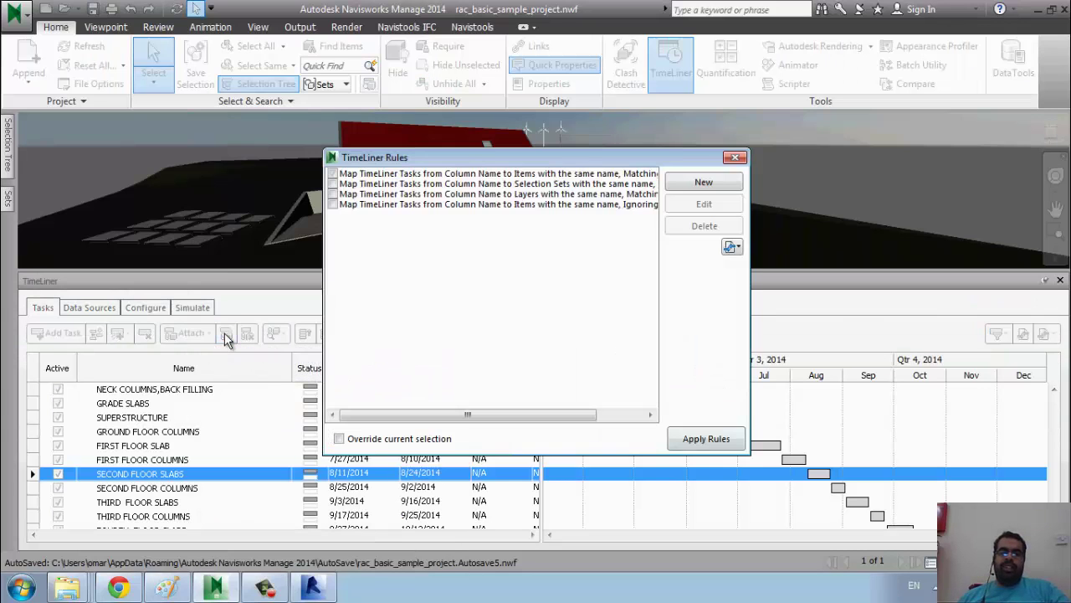
click(704, 182)
click(443, 232)
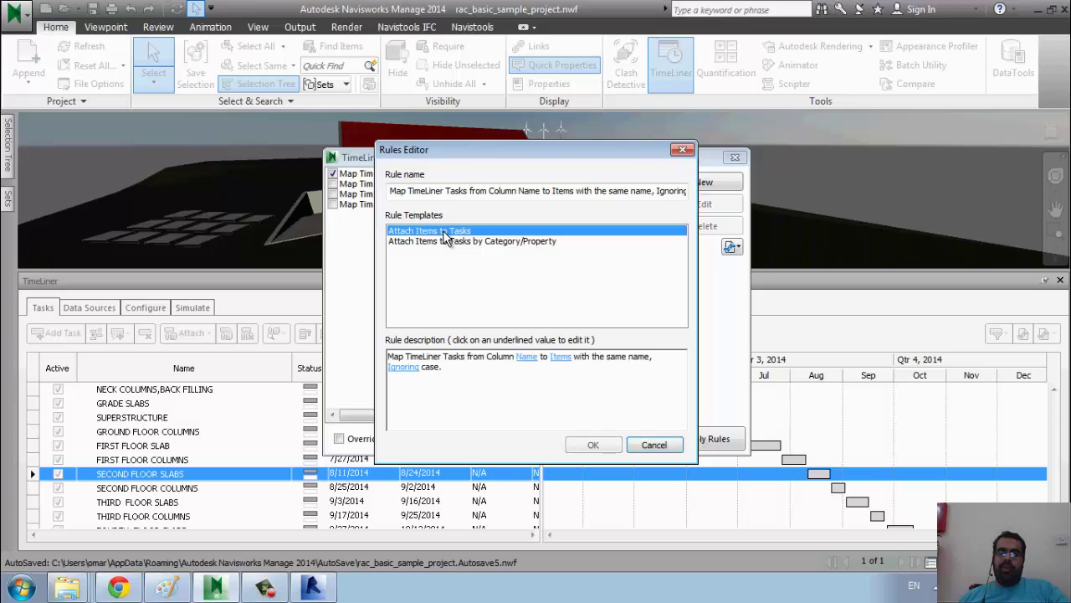
click(528, 358)
click(522, 308)
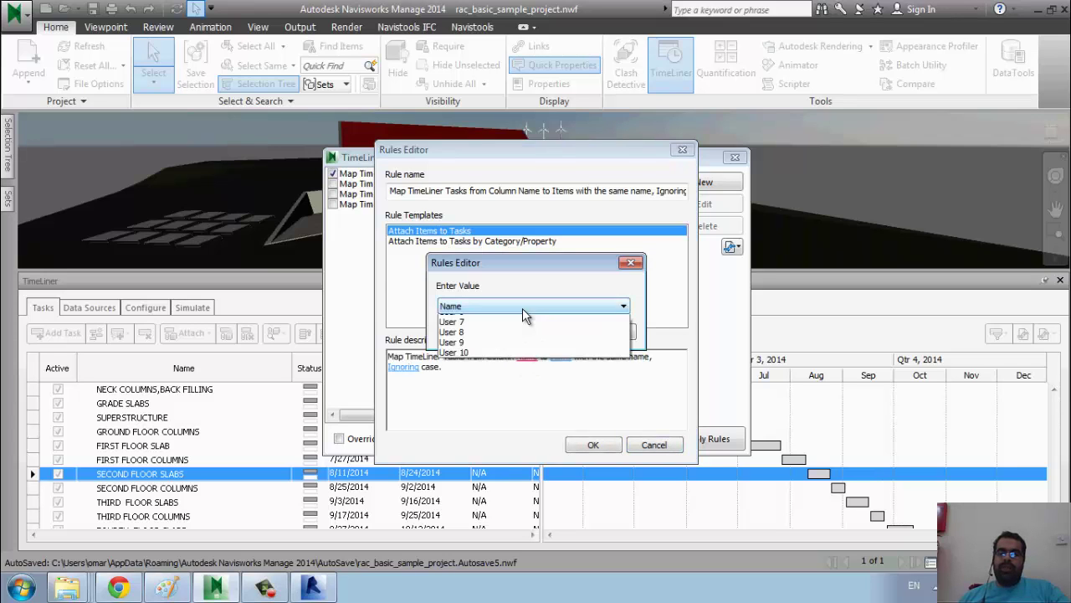
click(522, 308)
click(554, 331)
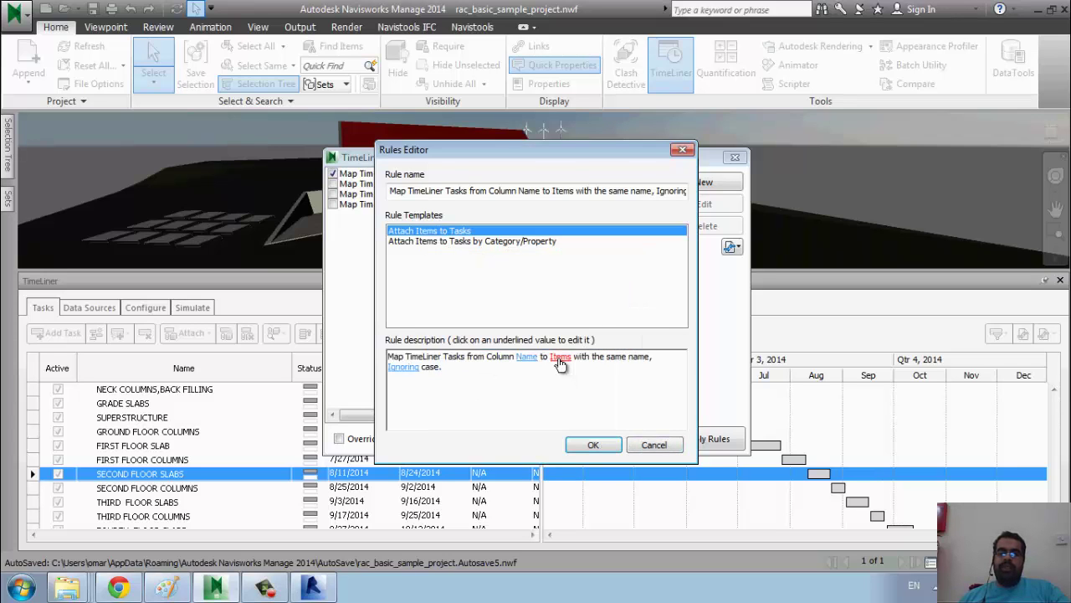
click(560, 357)
click(523, 307)
click(523, 306)
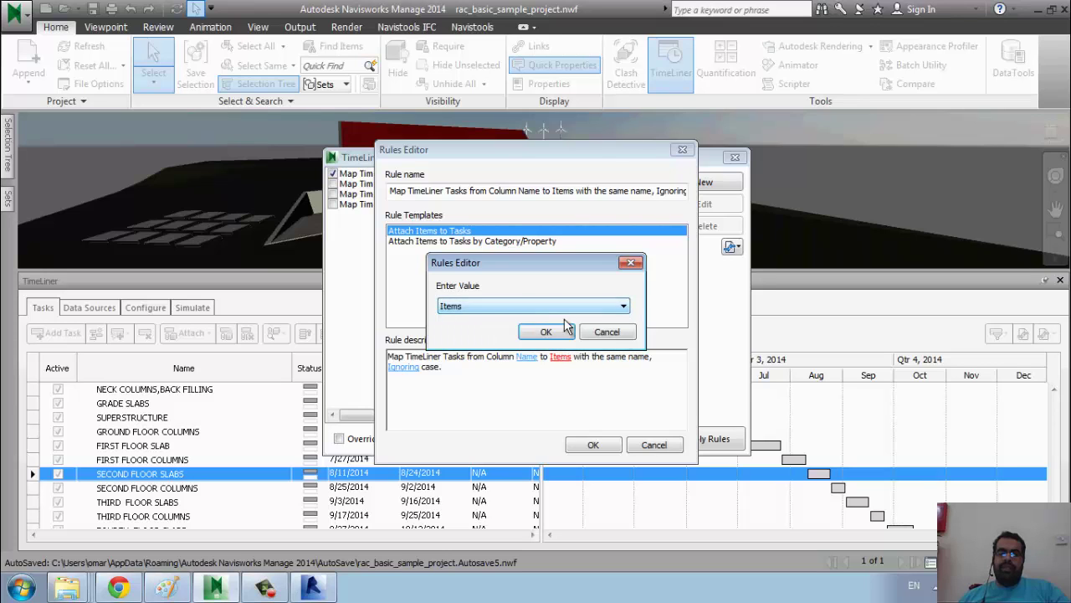
click(600, 333)
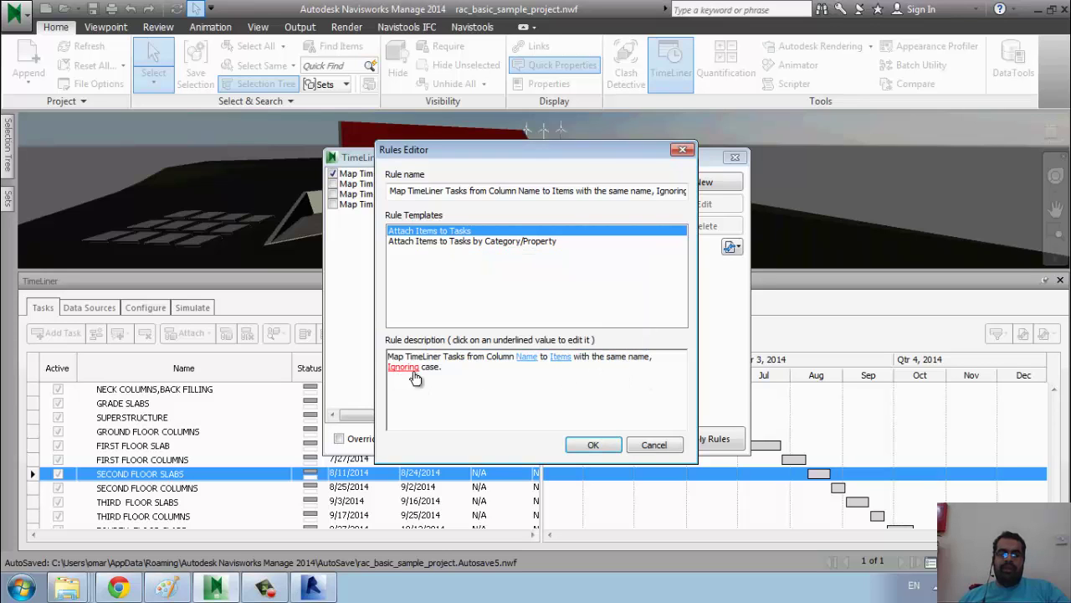
click(653, 444)
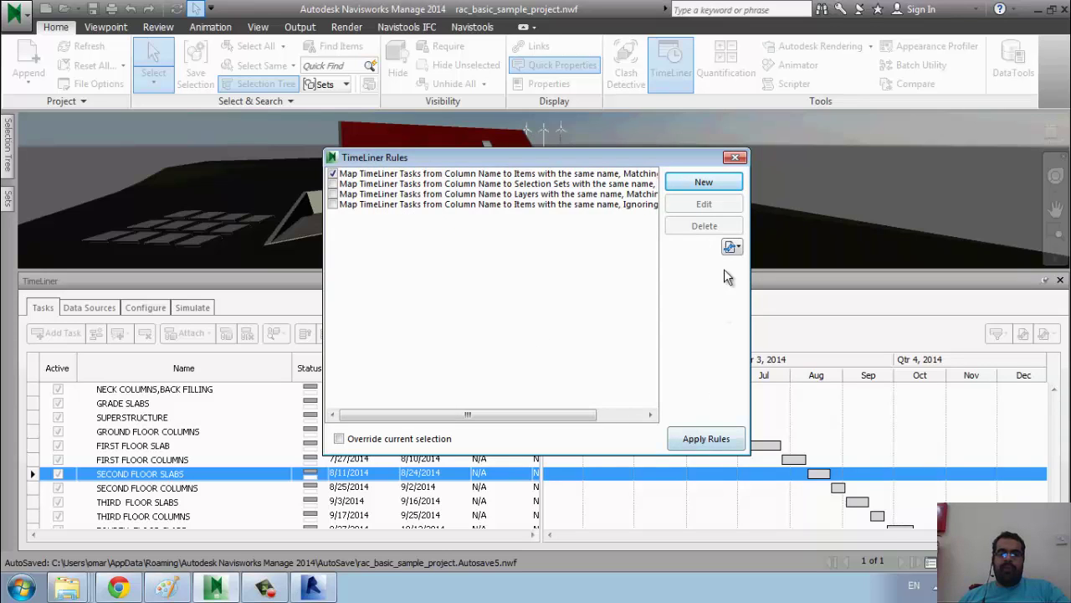
Close the rules list, preview the simulation, and enlarge the 3D view above the schedule.
click(735, 157)
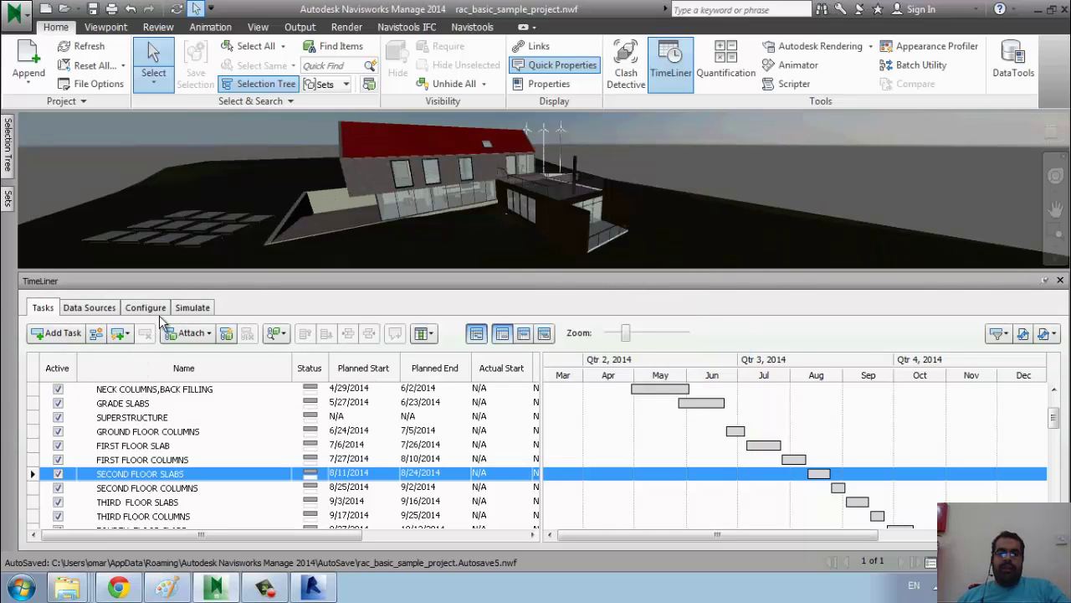
click(193, 308)
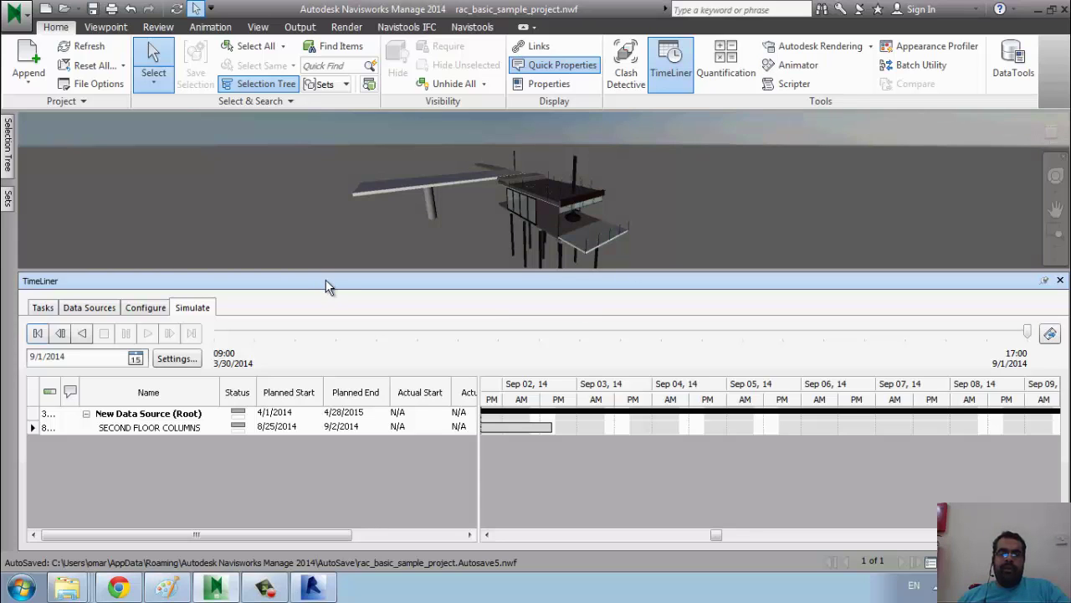
drag(333, 271, 326, 384)
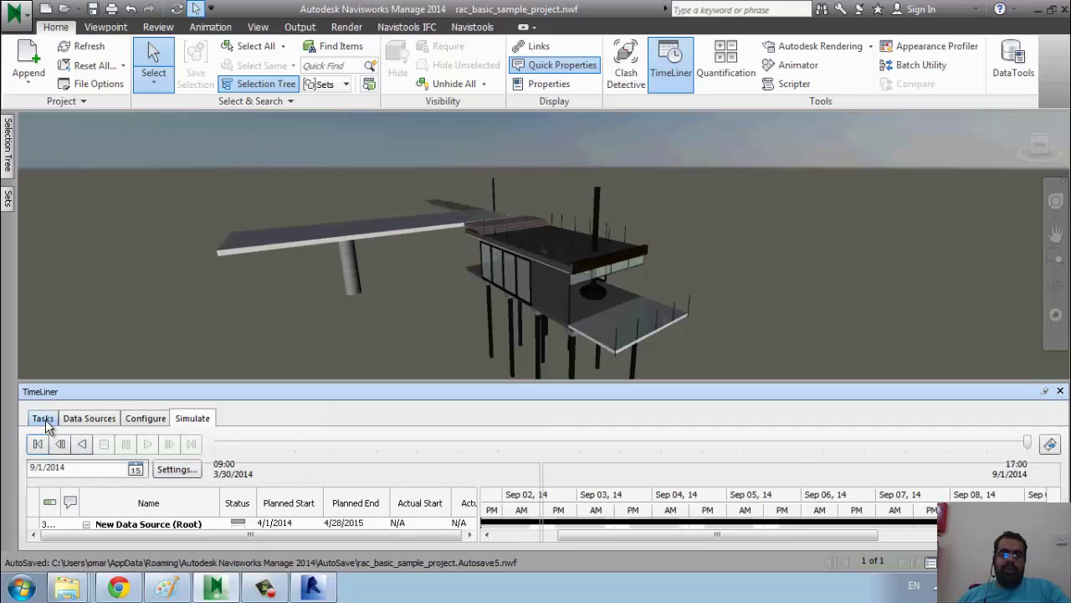
In the task list, try the Basic, Standard and Extended column sets before settling on Custom.
click(43, 417)
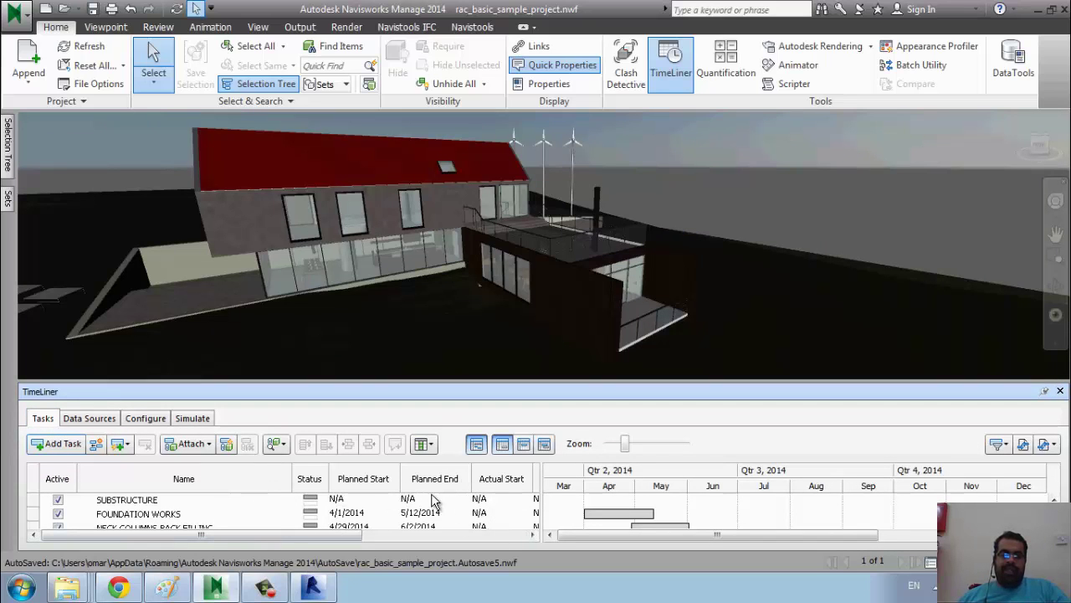
click(423, 446)
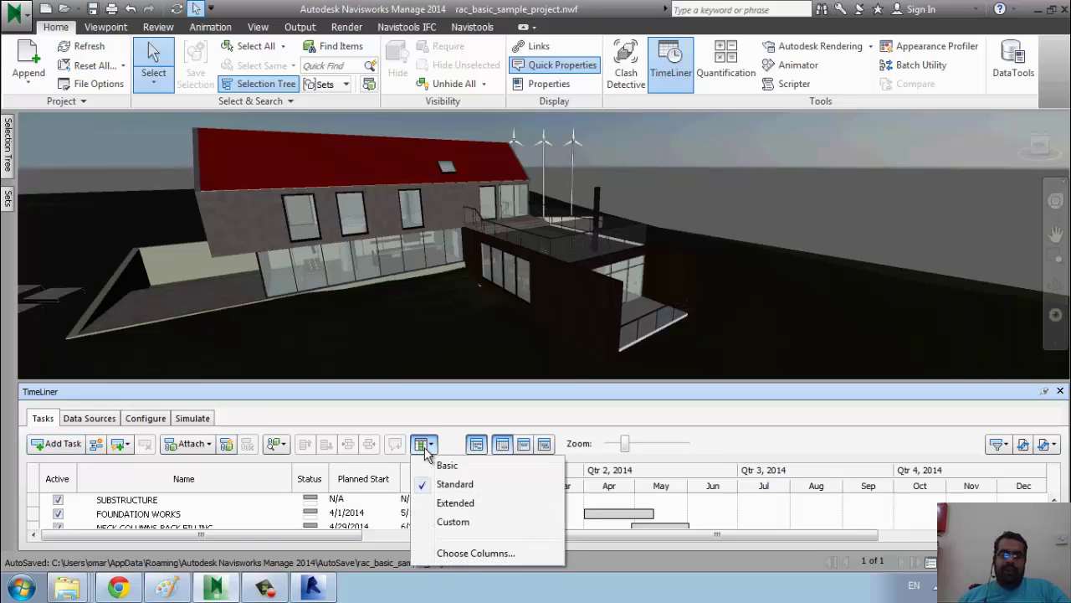
click(445, 465)
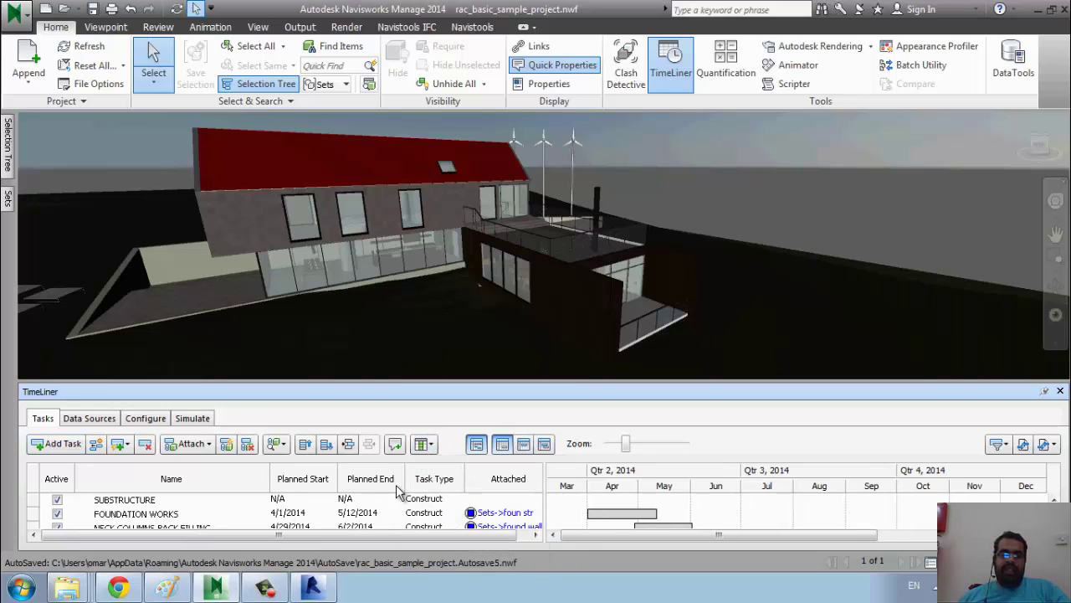
click(427, 447)
click(452, 482)
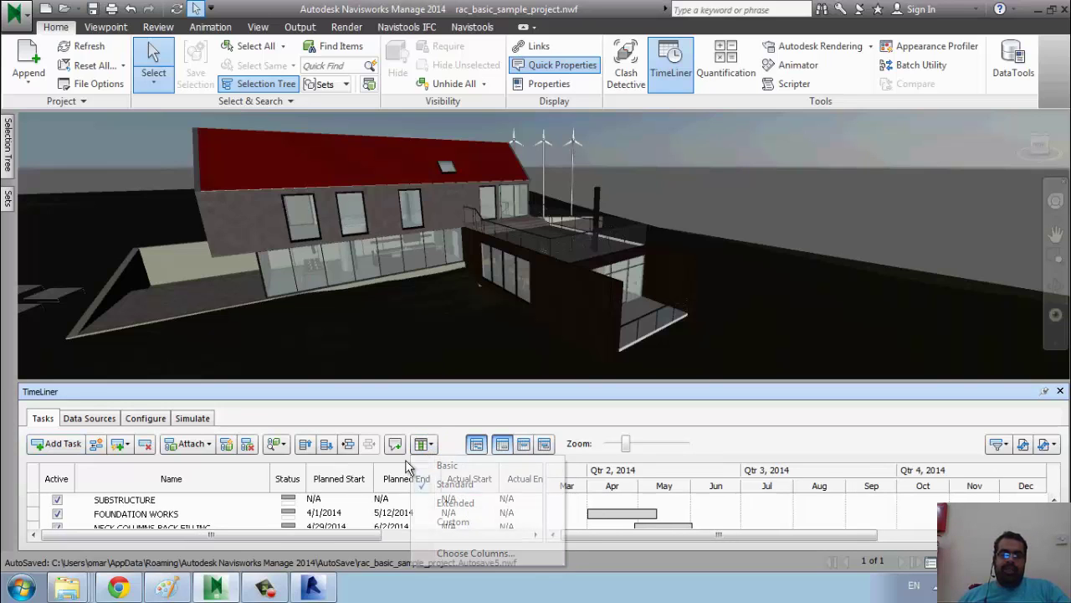
click(428, 446)
click(452, 497)
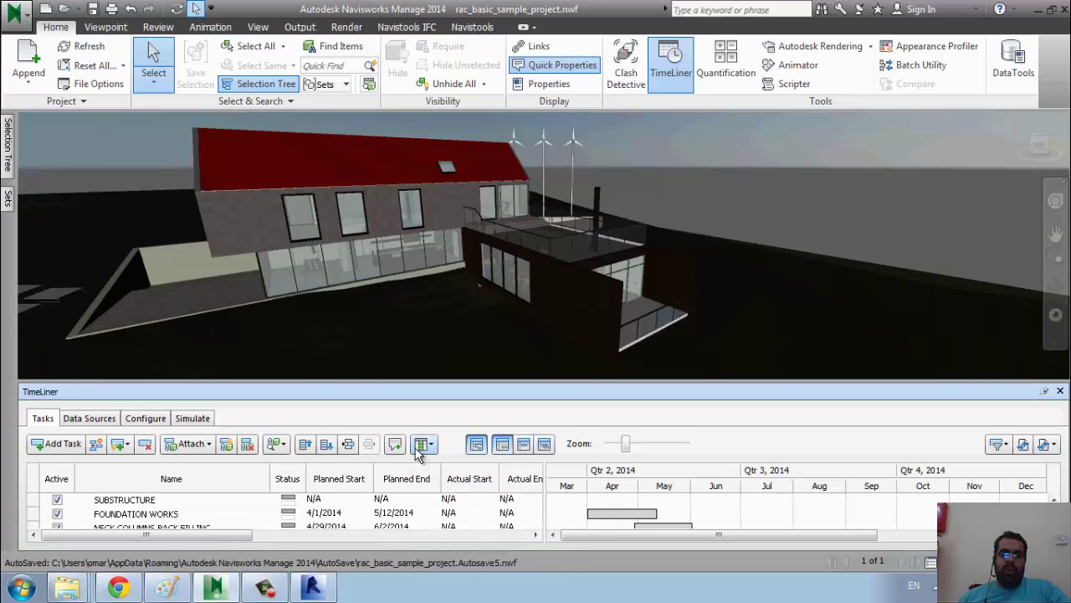
click(432, 450)
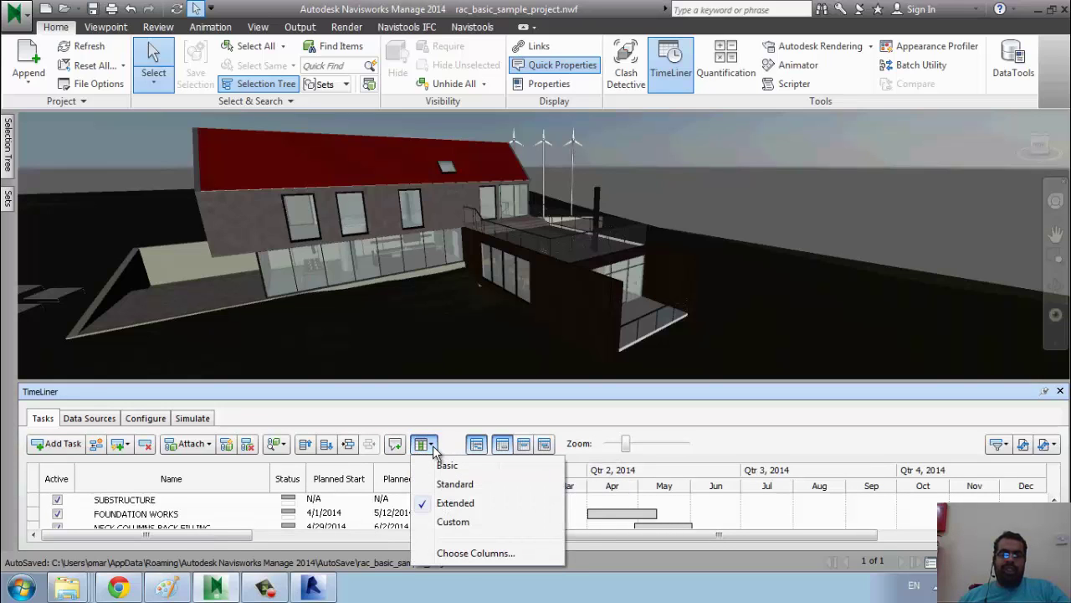
click(465, 523)
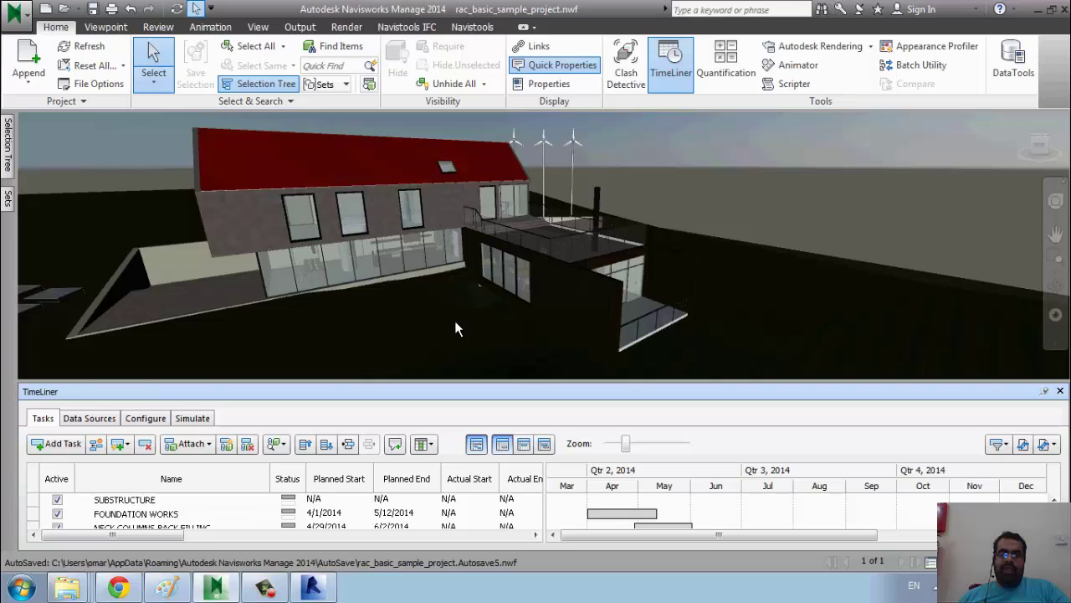
click(425, 446)
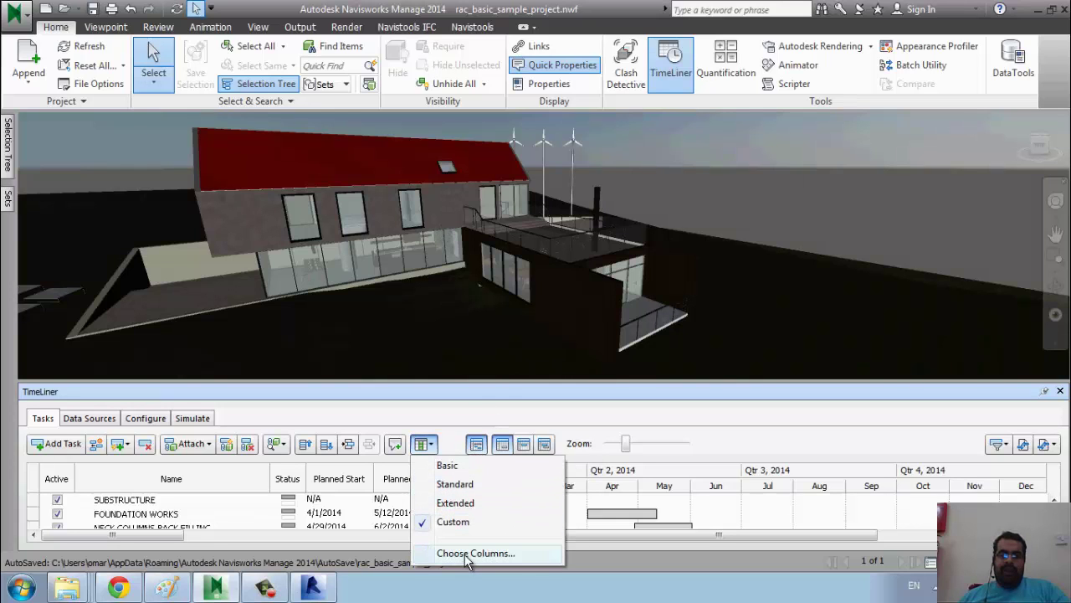
Choose custom columns Name, Planned Start, Planned End, Task Type and Attached, dropping the Actual dates.
click(461, 553)
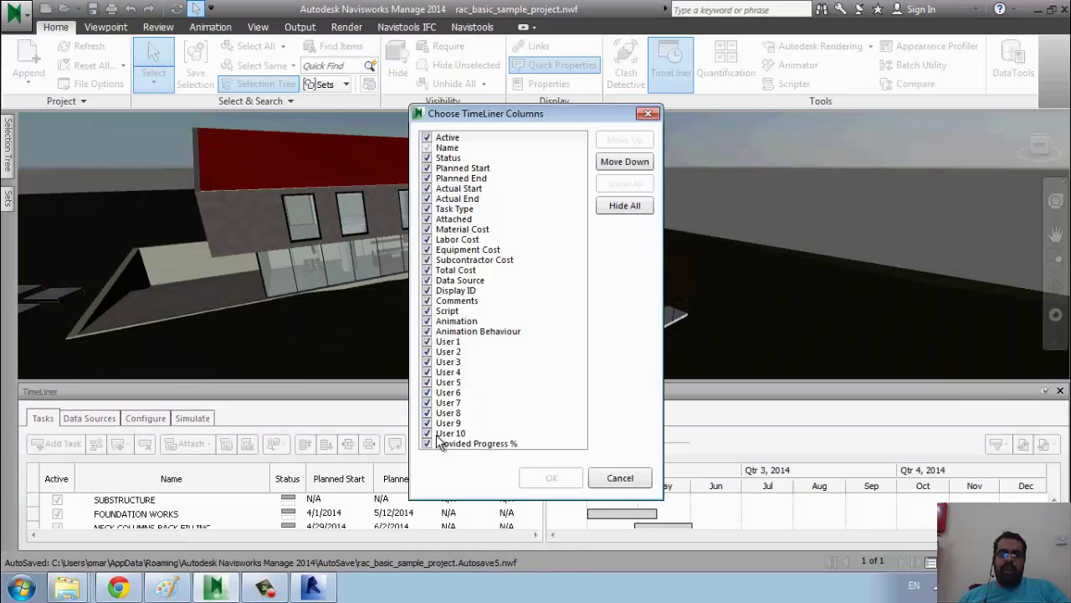
click(623, 218)
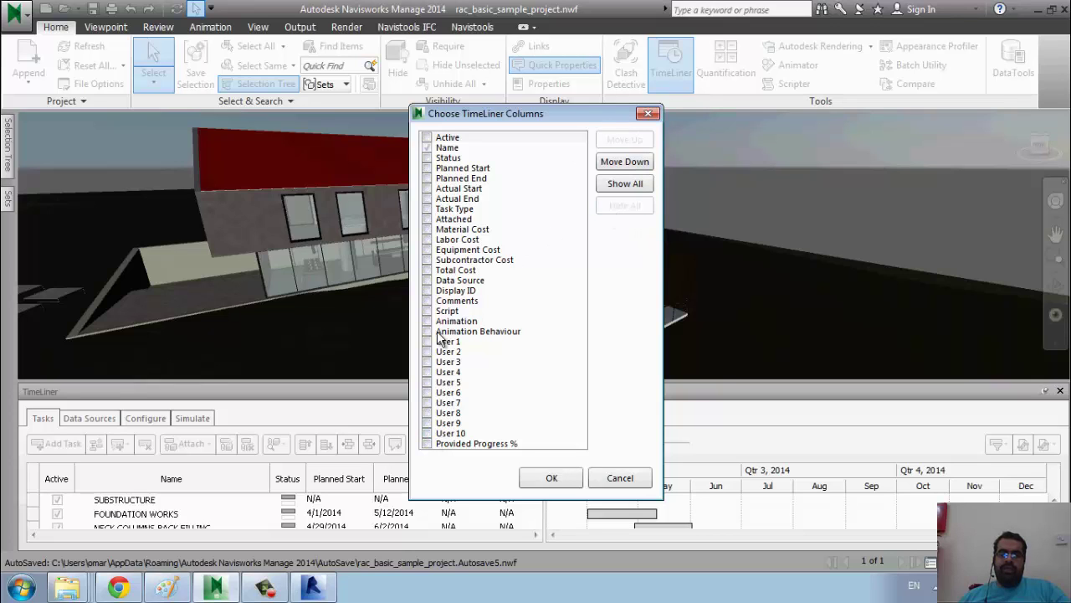
click(427, 168)
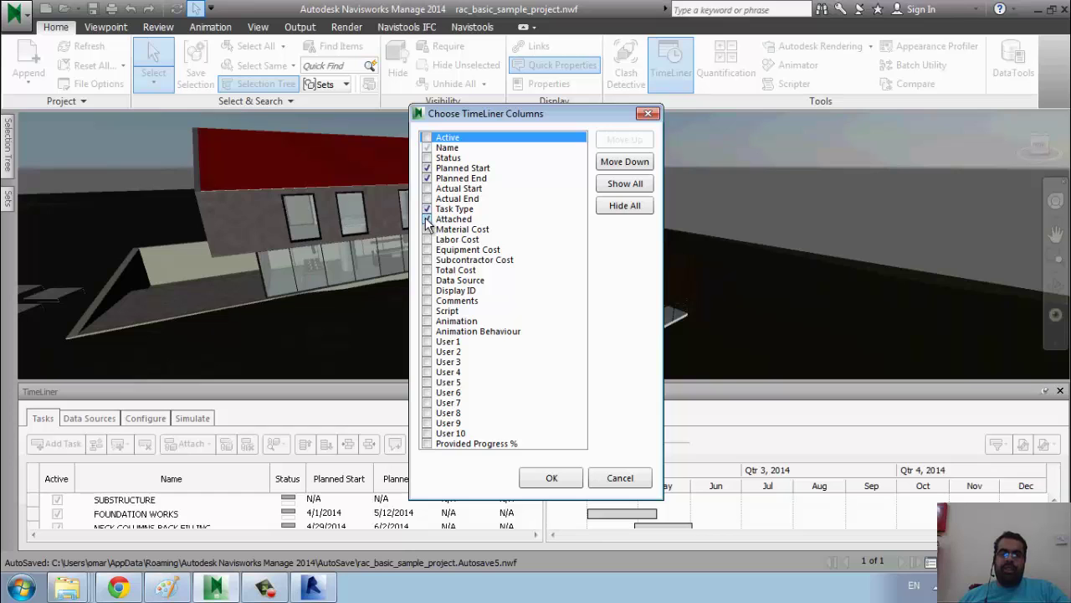
click(550, 480)
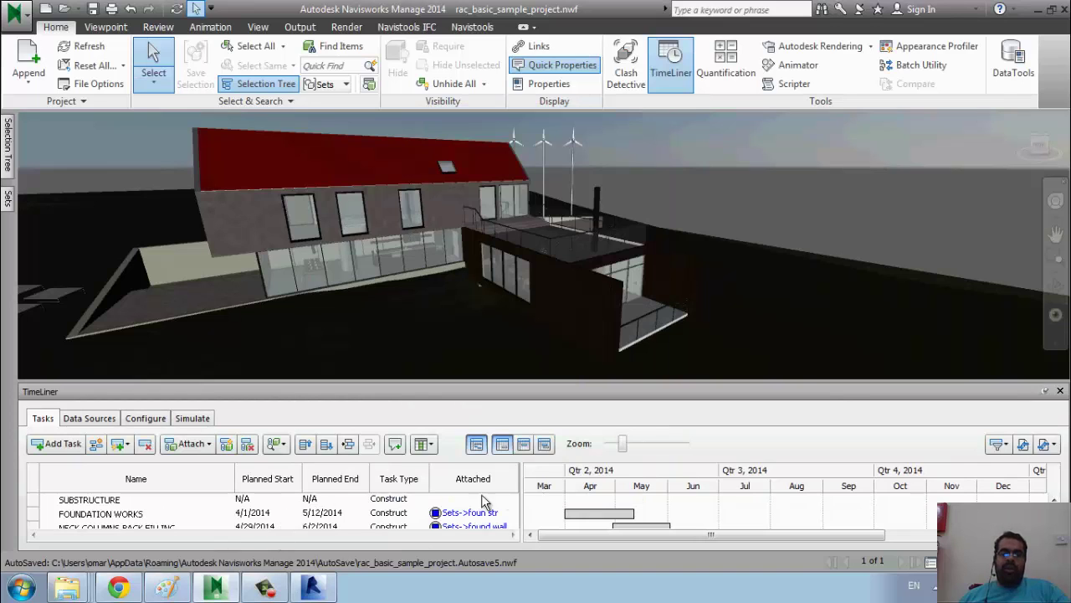
Open New Data Source's field mapping, inspect the Planned Start Date field options, and cancel unchanged.
click(95, 422)
click(136, 488)
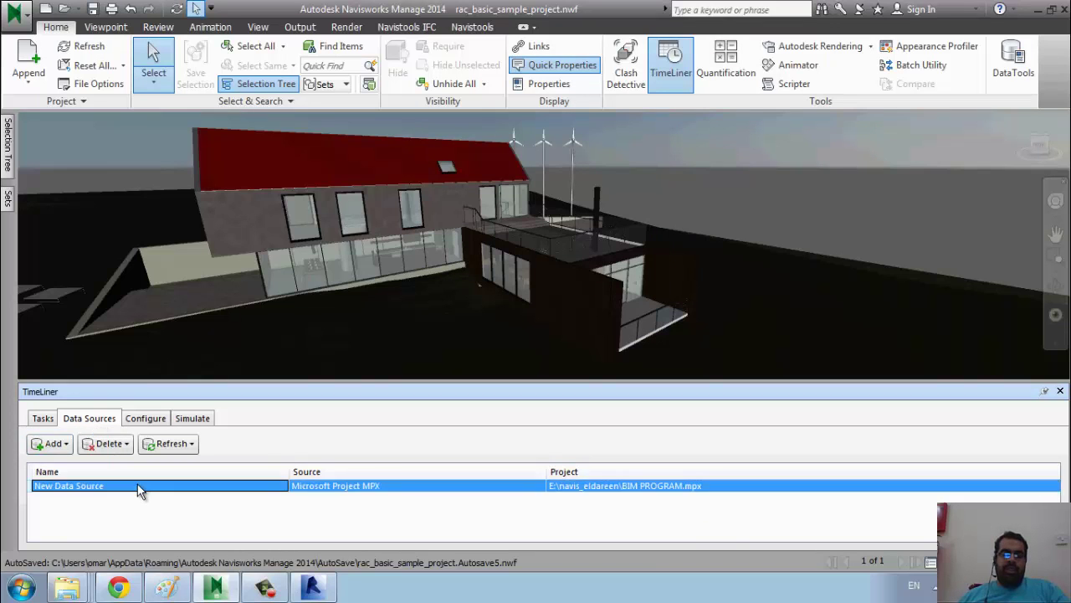
right_click(136, 488)
click(366, 449)
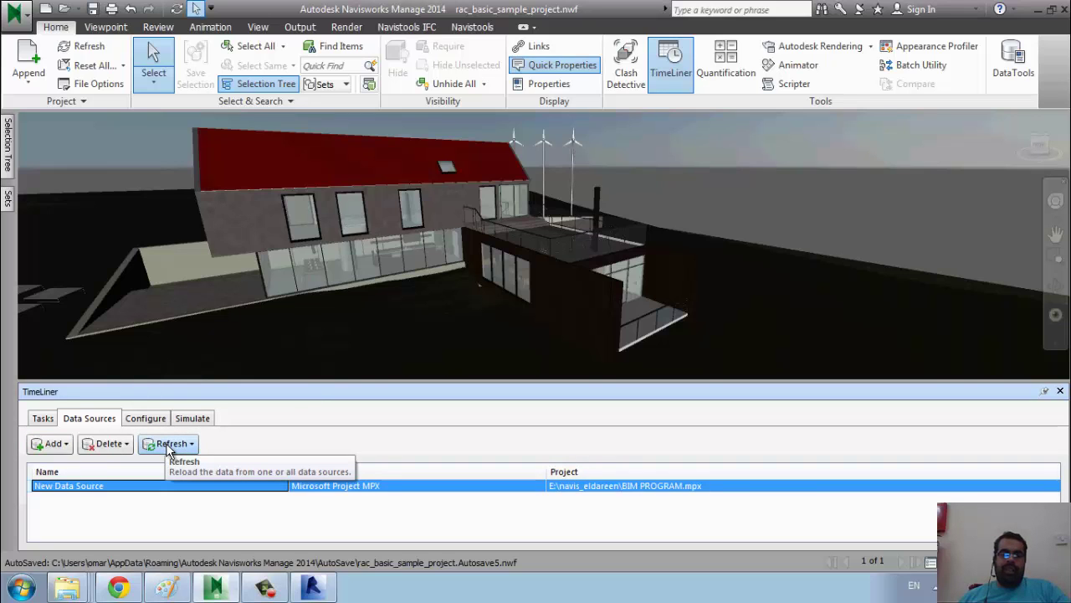
right_click(169, 484)
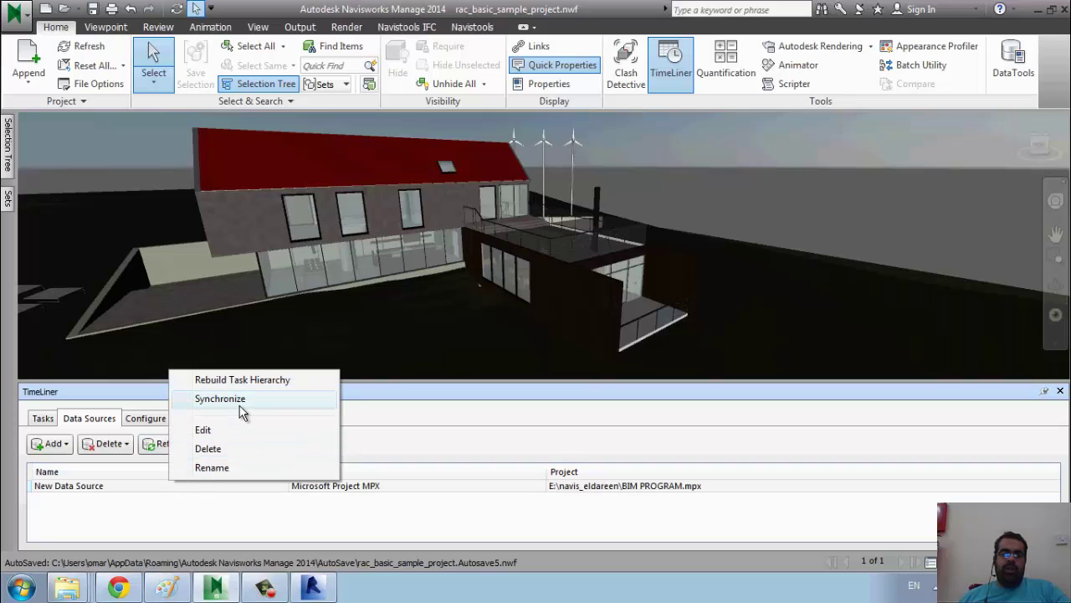
click(233, 428)
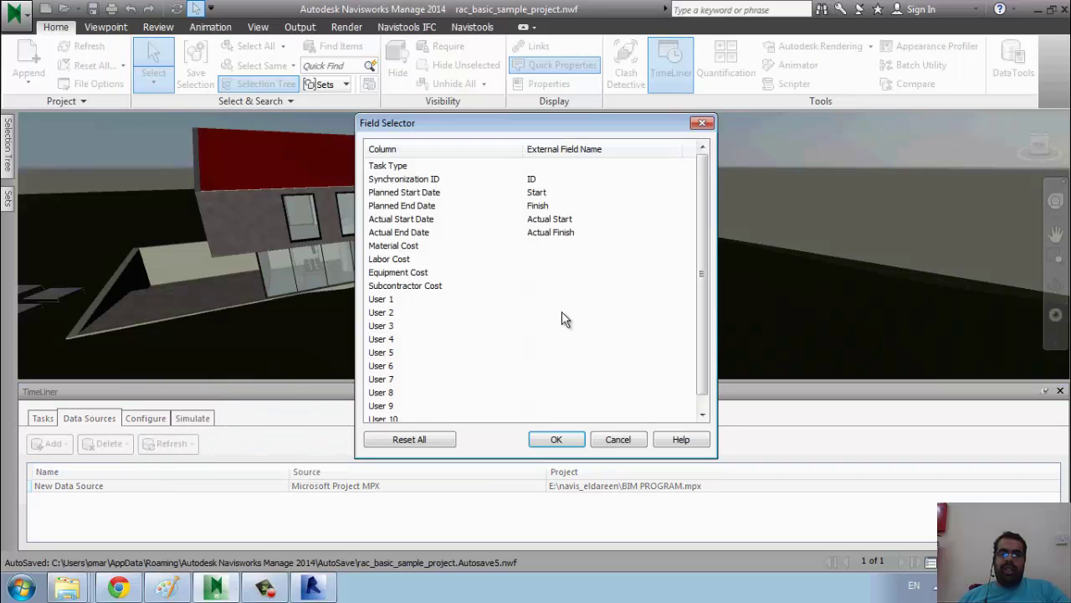
click(680, 197)
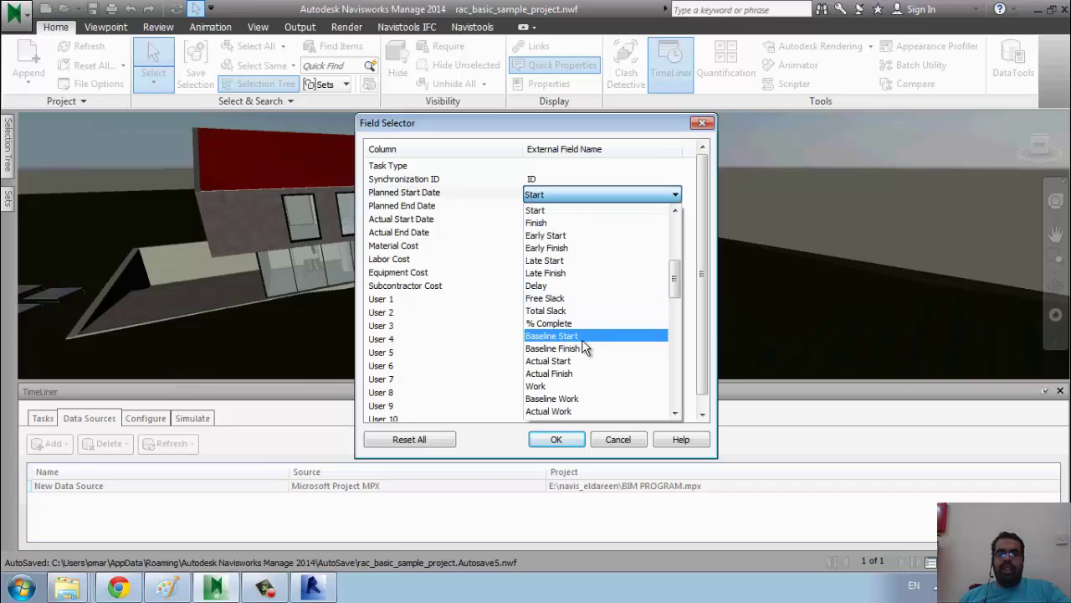
scroll(589, 336, up, 2)
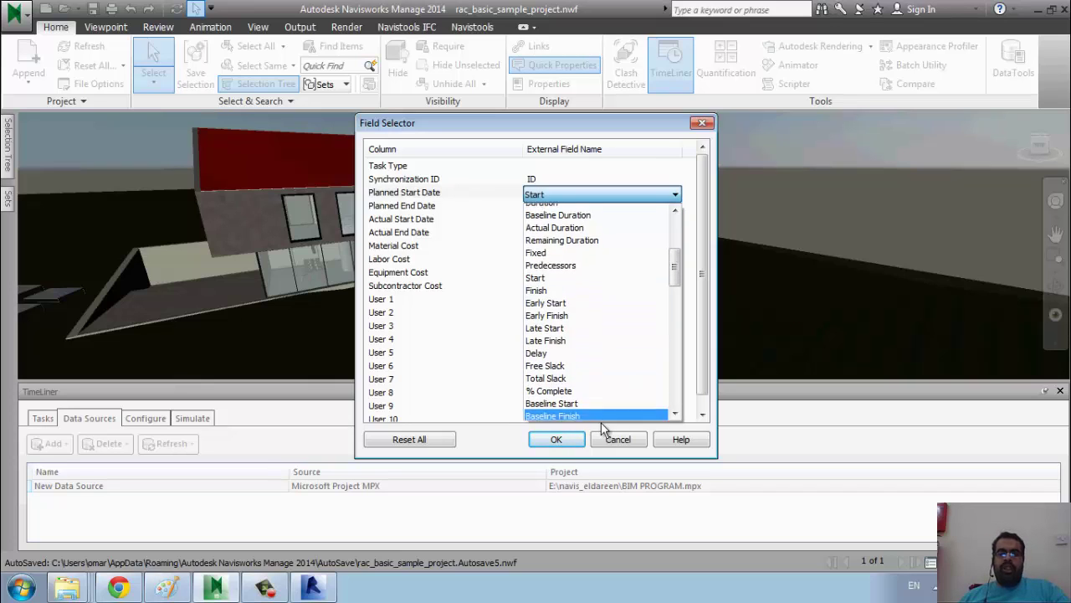
click(583, 441)
Review the task type appearances, keeping Model Appearance as the Construct end appearance.
click(616, 439)
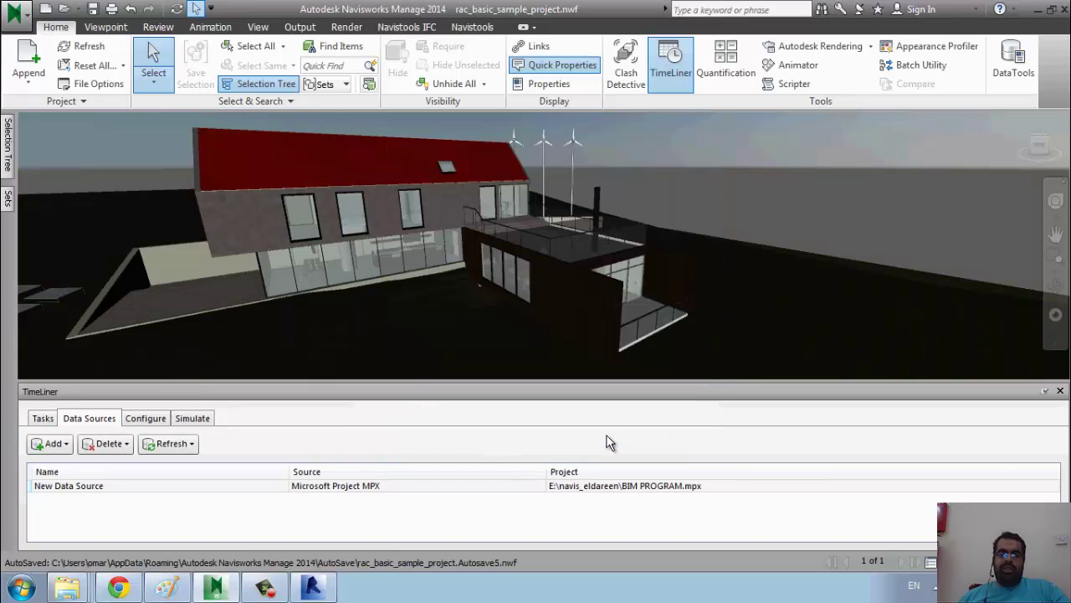
click(144, 422)
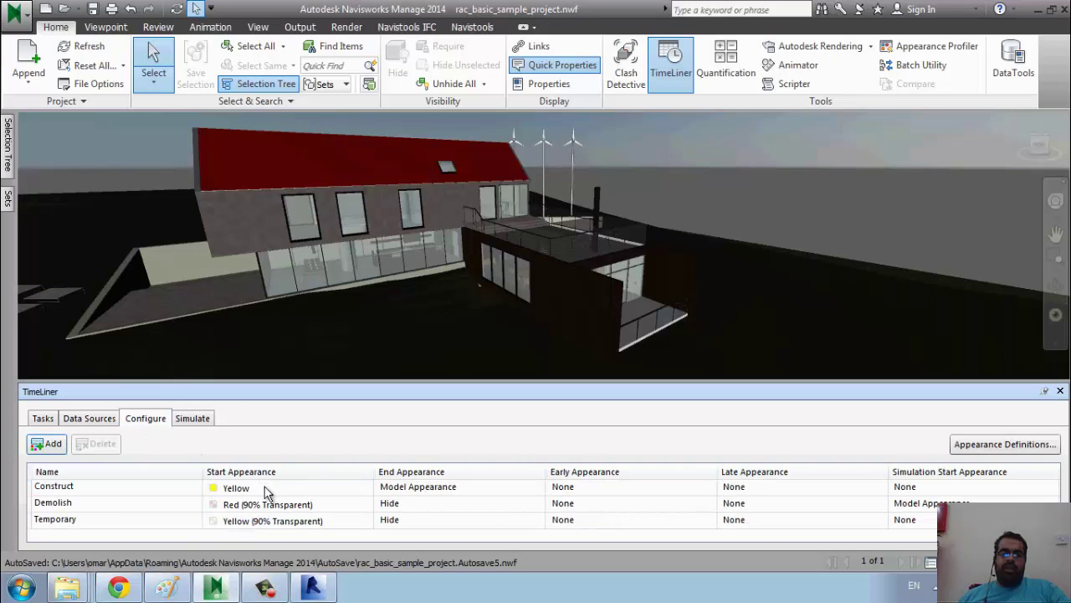
click(302, 492)
click(441, 492)
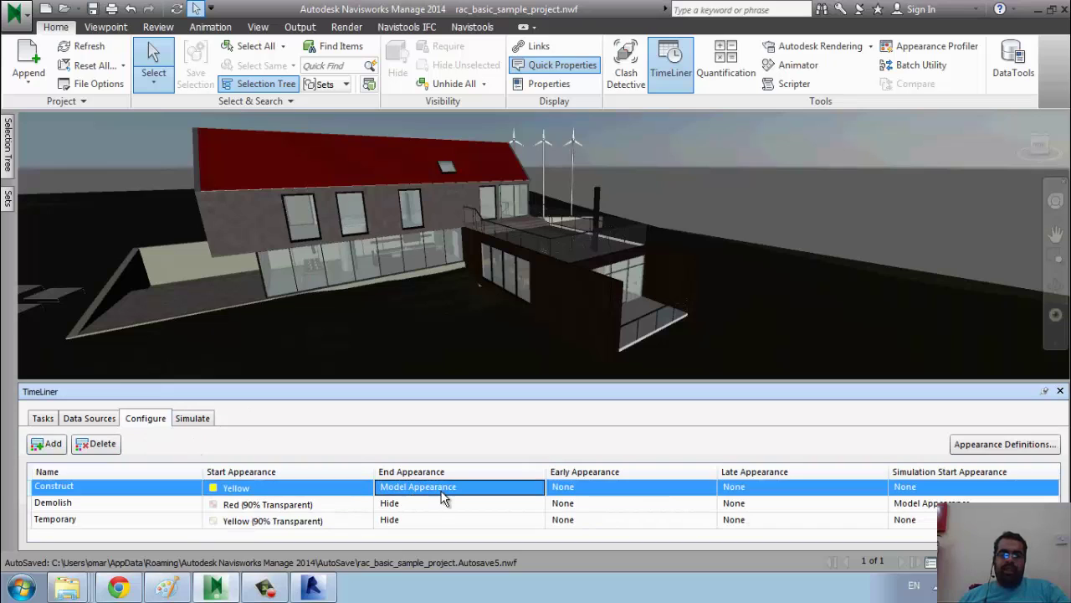
click(479, 487)
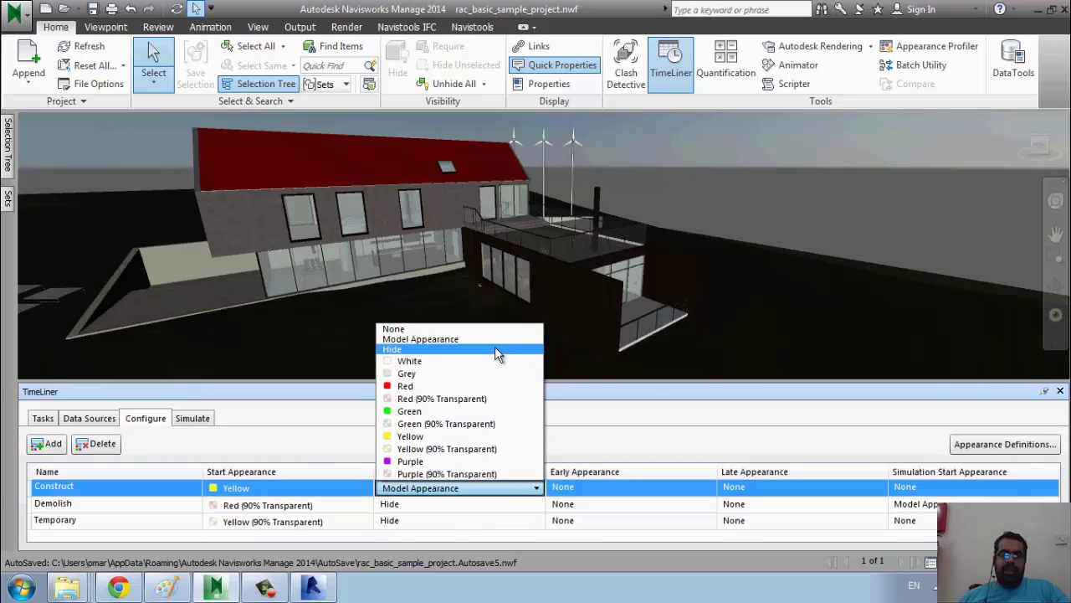
click(656, 404)
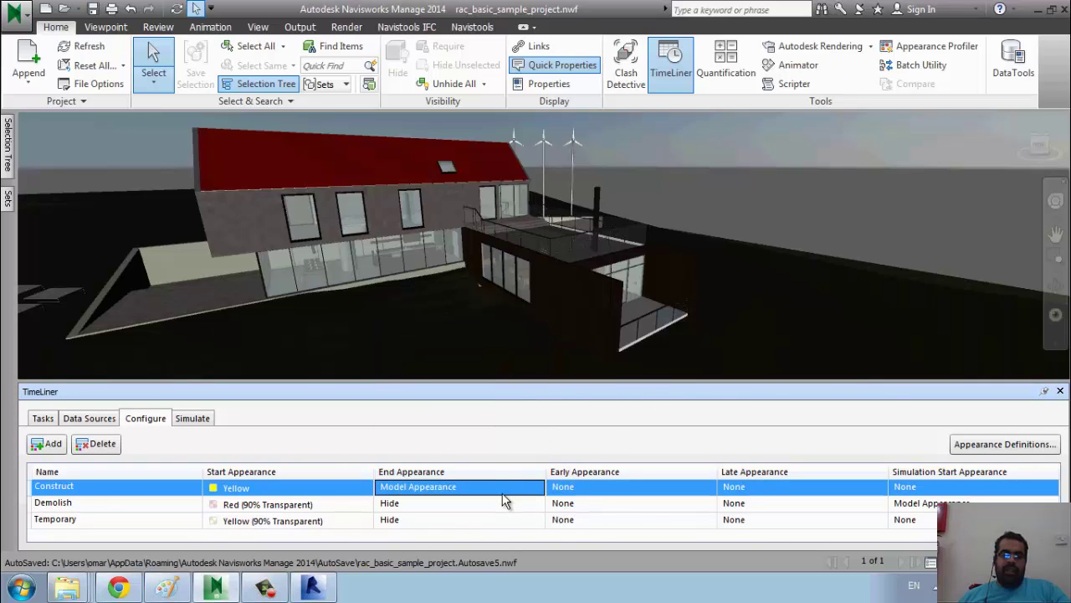
click(499, 492)
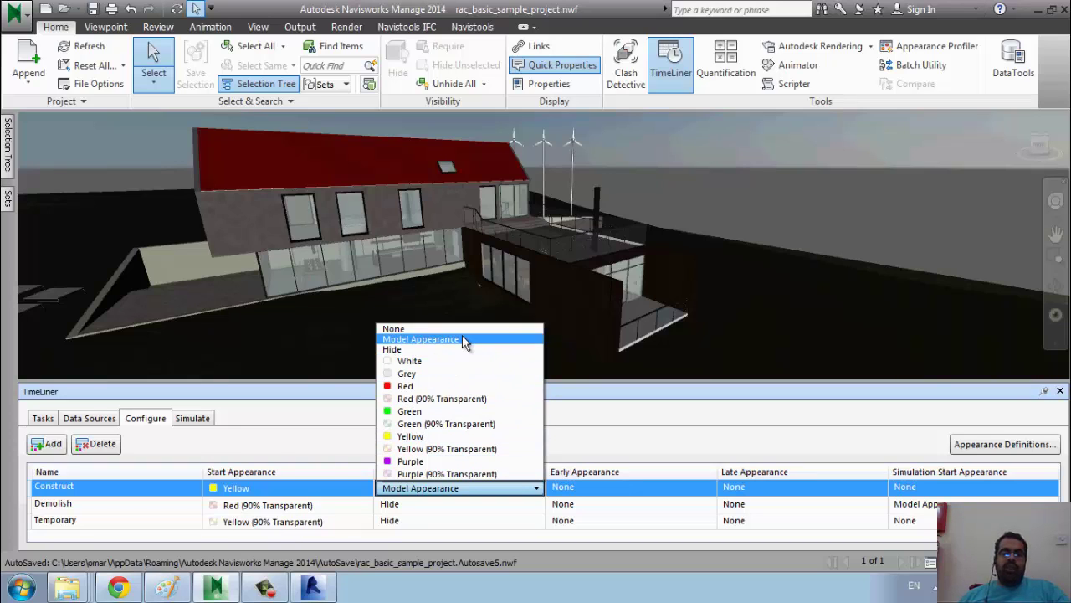
click(582, 396)
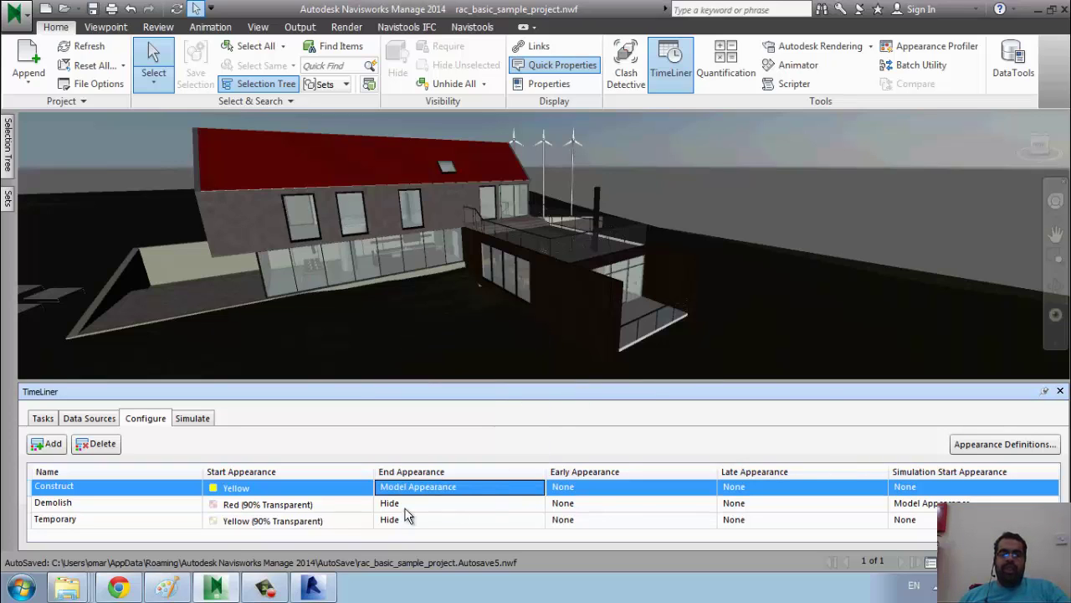
click(160, 508)
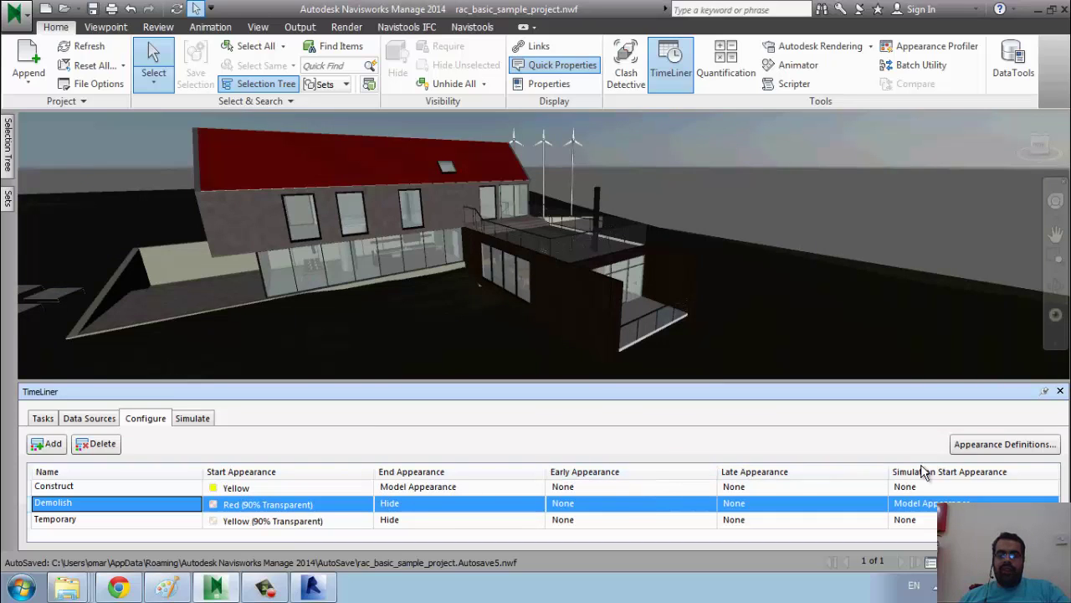
Review the defined colours and transparencies in Appearance Definitions, then show the simulation.
click(996, 444)
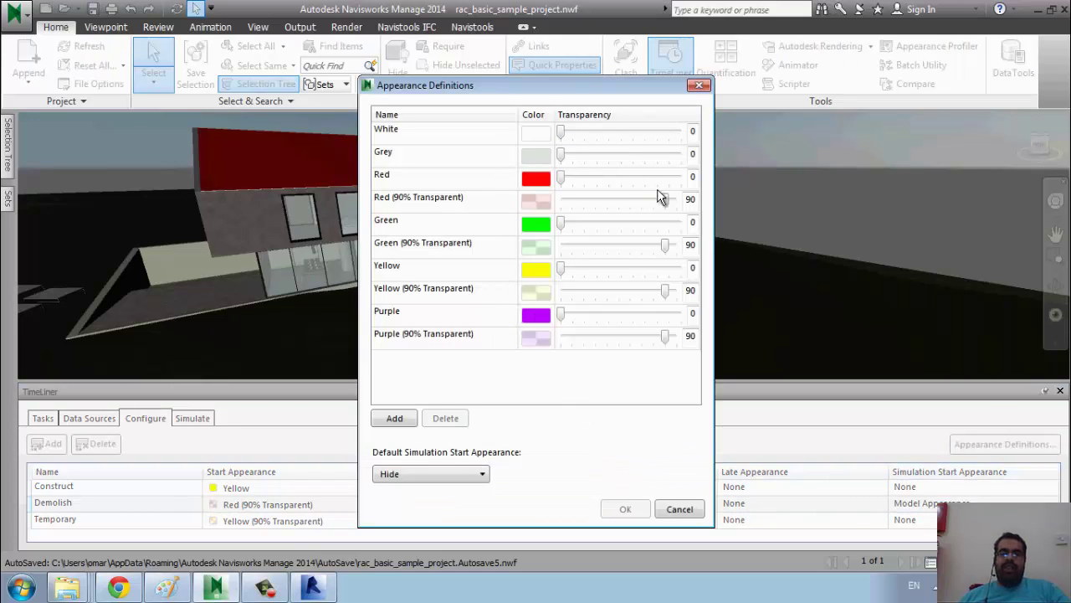
click(701, 86)
click(193, 418)
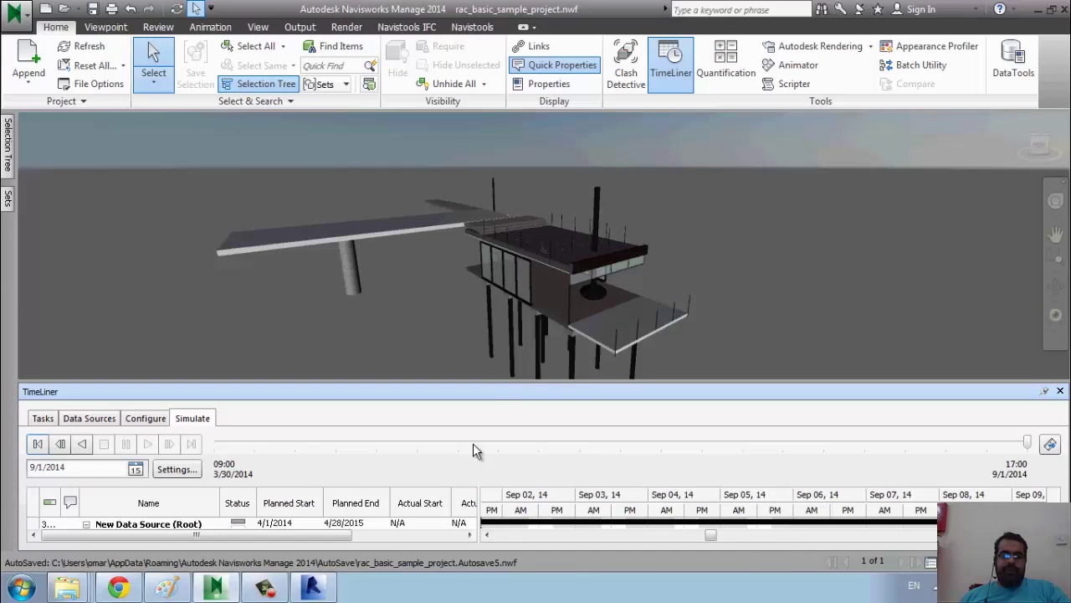
Replace the simulation overlay text with the week-of-year and time-zone codes.
click(184, 470)
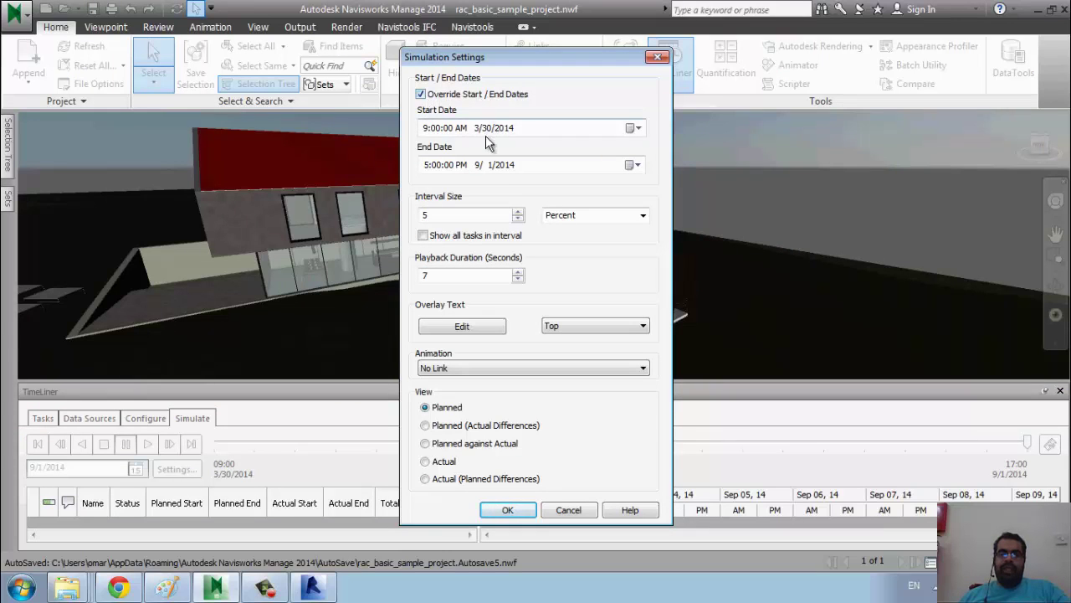
click(469, 328)
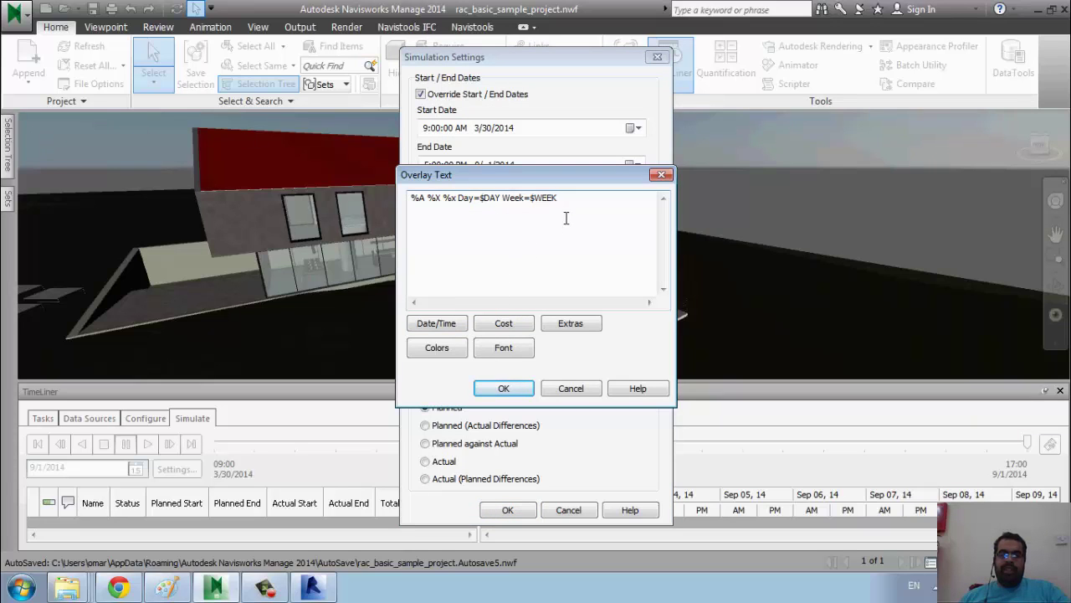
drag(588, 210, 296, 181)
key(Delete)
click(461, 326)
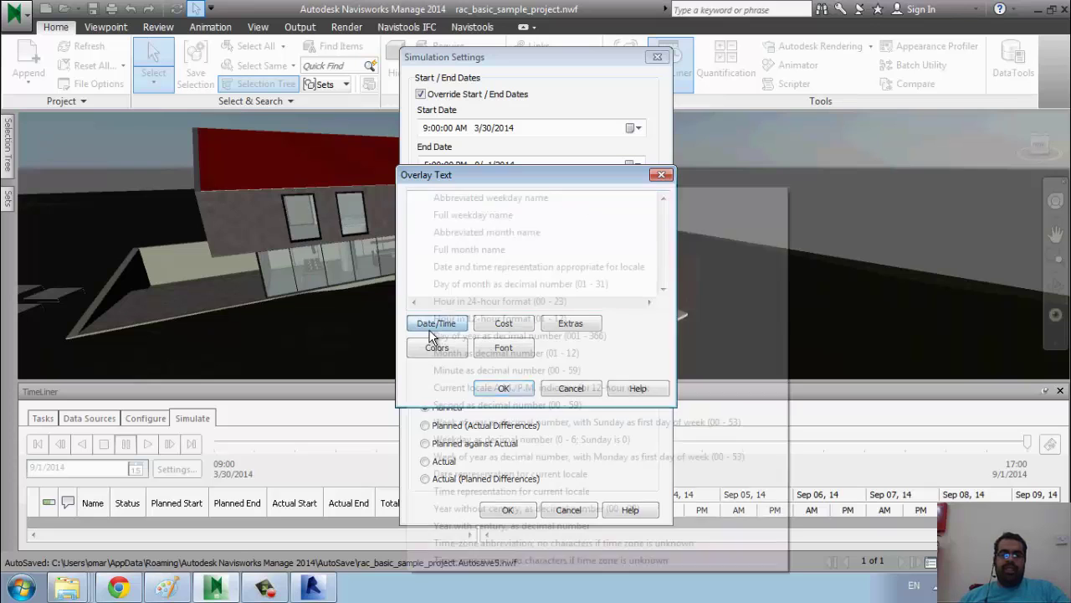
click(632, 456)
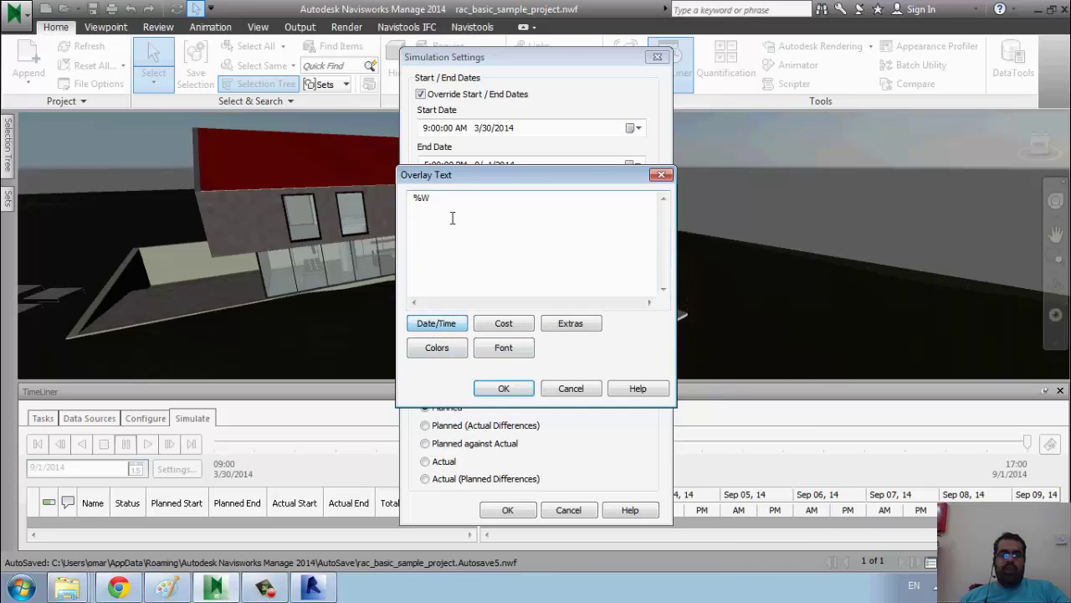
click(435, 323)
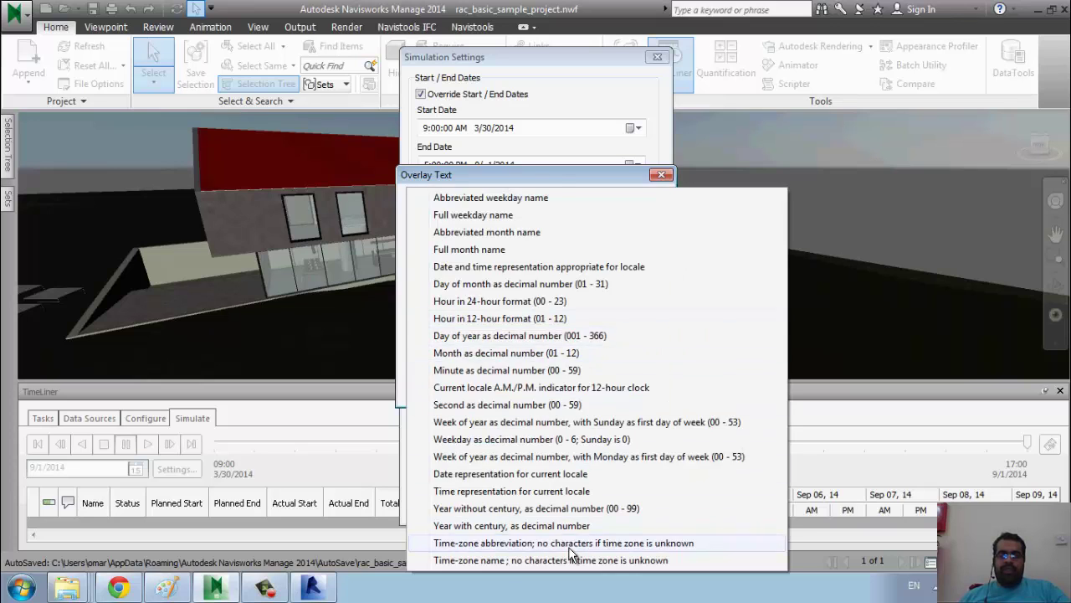
click(590, 544)
click(496, 249)
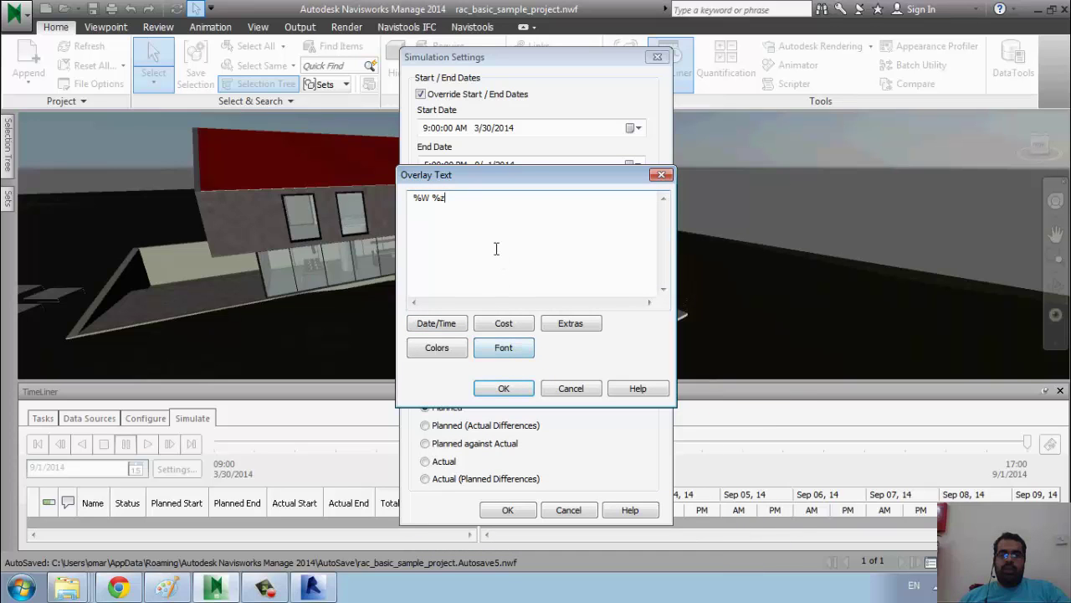
click(495, 350)
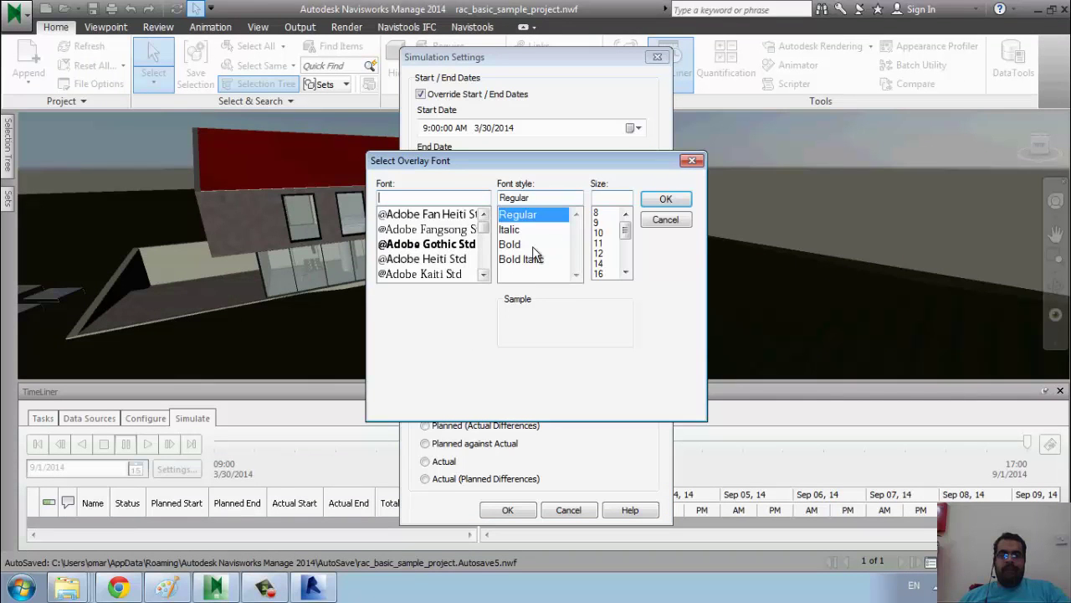
click(453, 235)
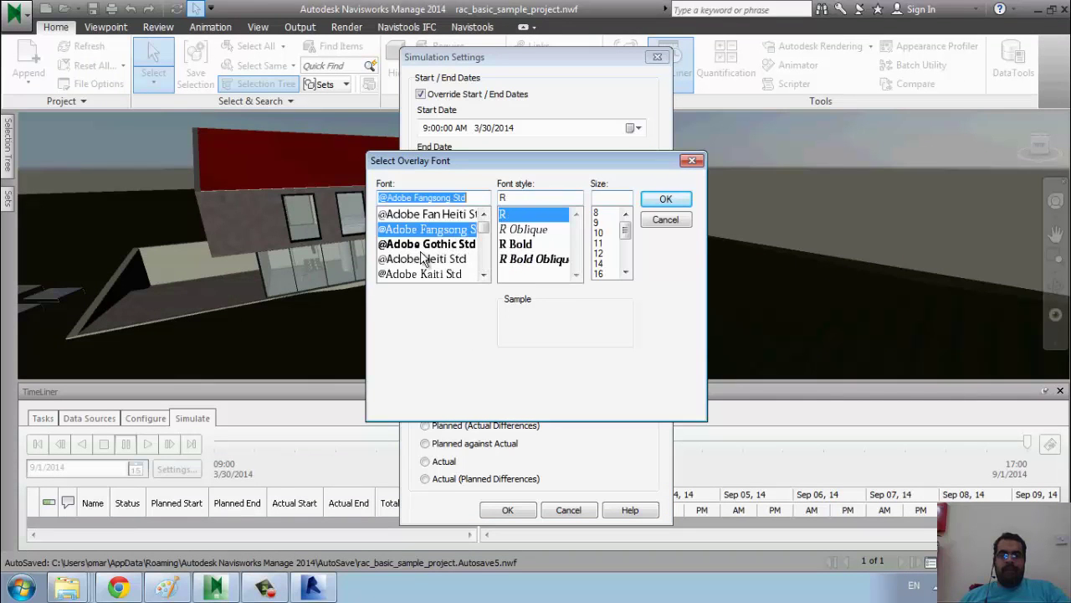
click(667, 200)
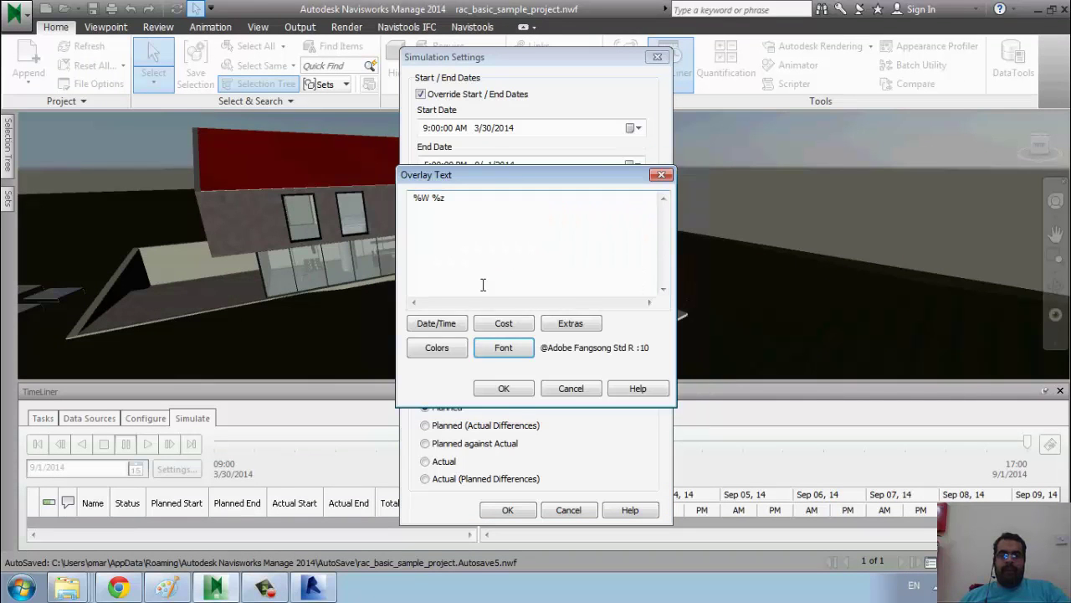
click(505, 386)
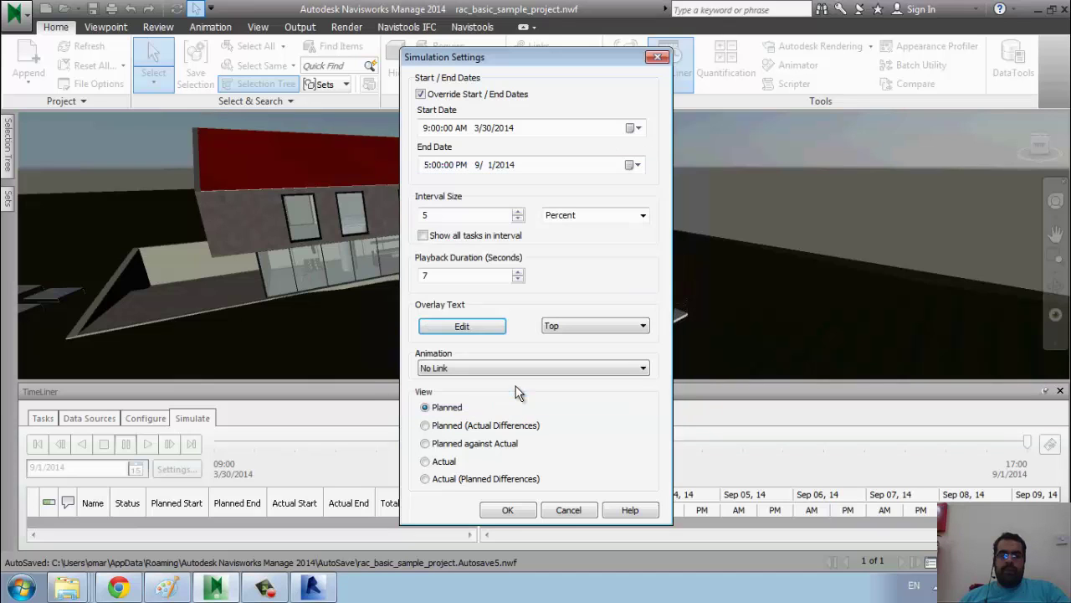
click(508, 510)
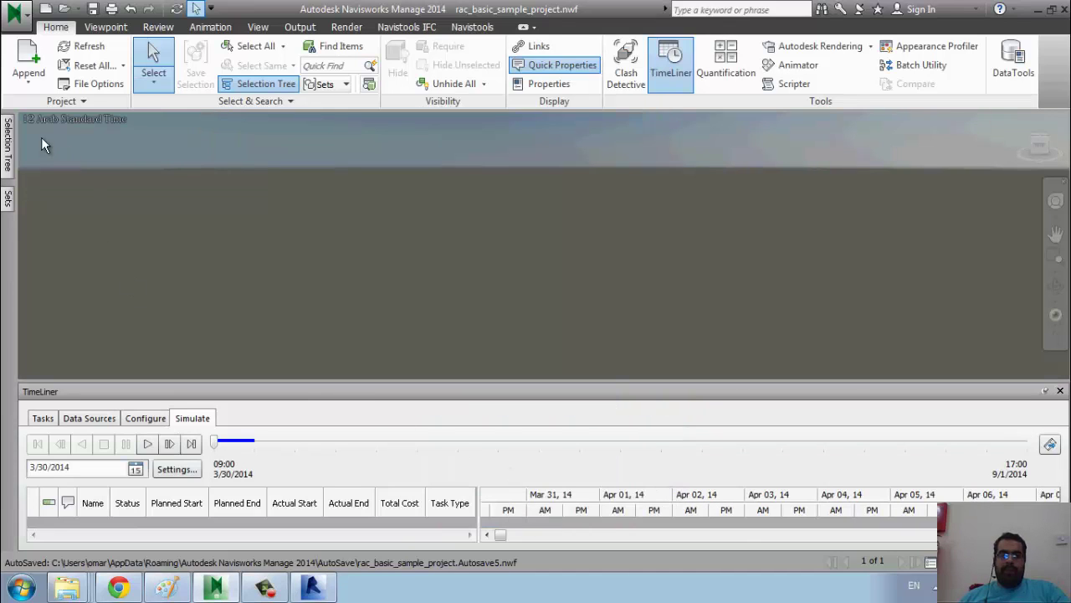
Review interval size (Percent), overlay position and animation link (No Link), cancel, and return to Tasks.
click(175, 469)
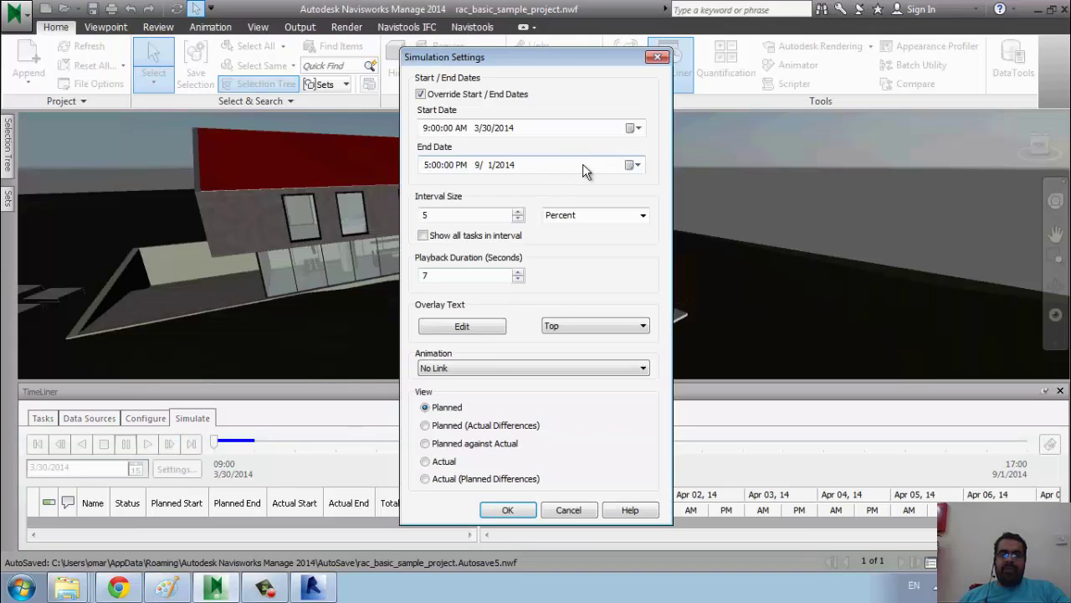
click(643, 216)
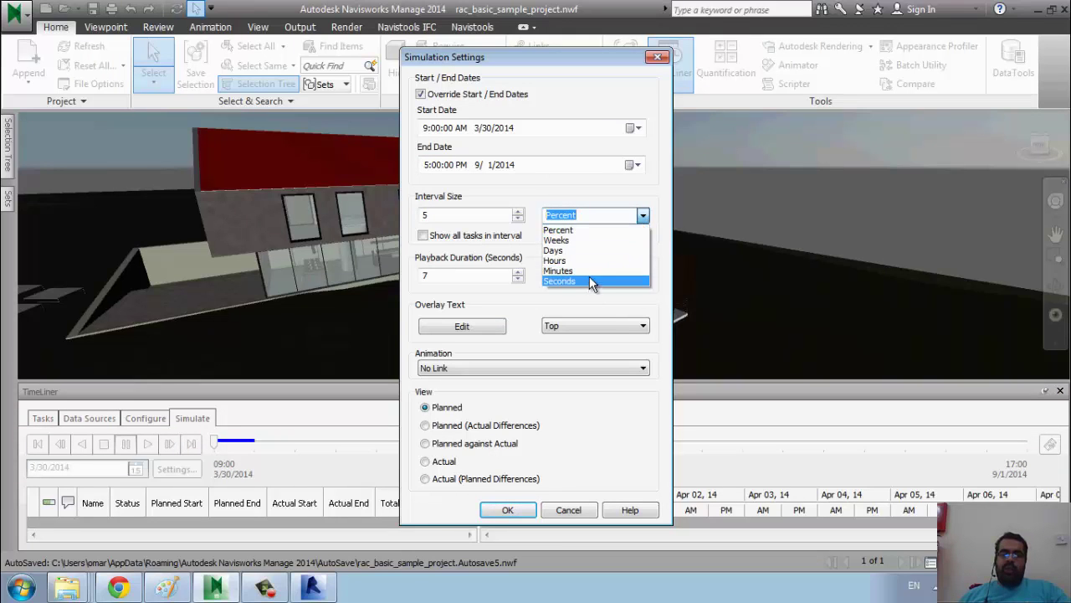
click(667, 247)
drag(441, 278, 417, 273)
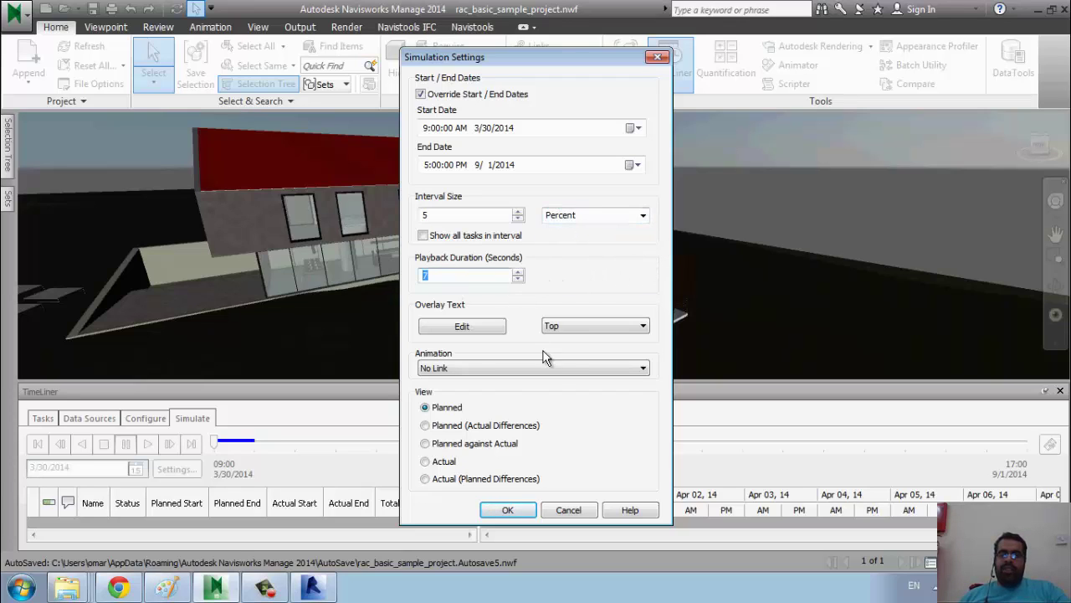
click(576, 329)
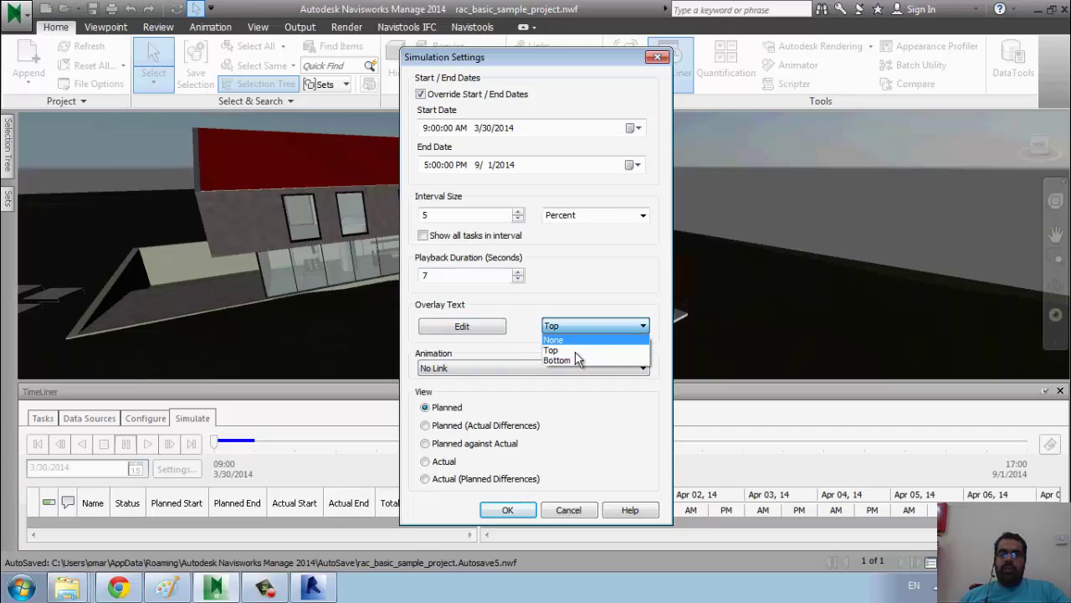
click(569, 361)
click(578, 328)
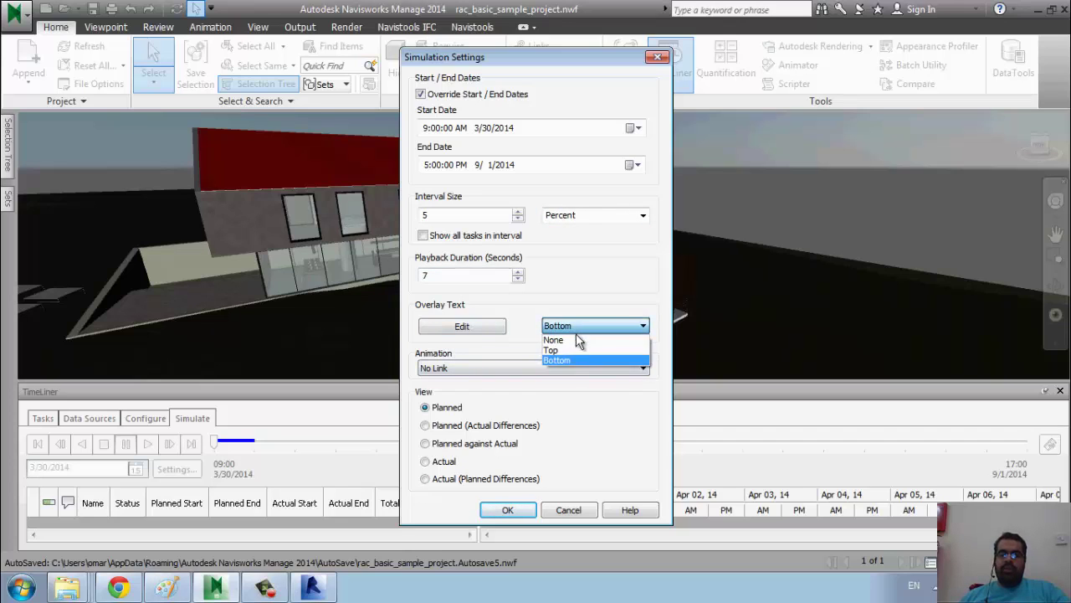
click(574, 351)
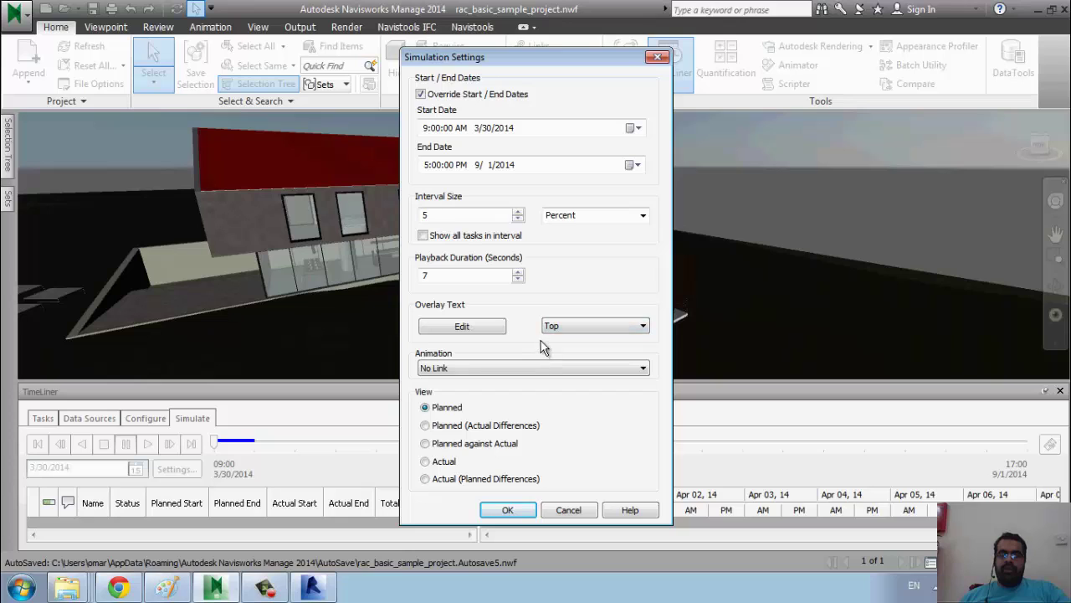
click(472, 369)
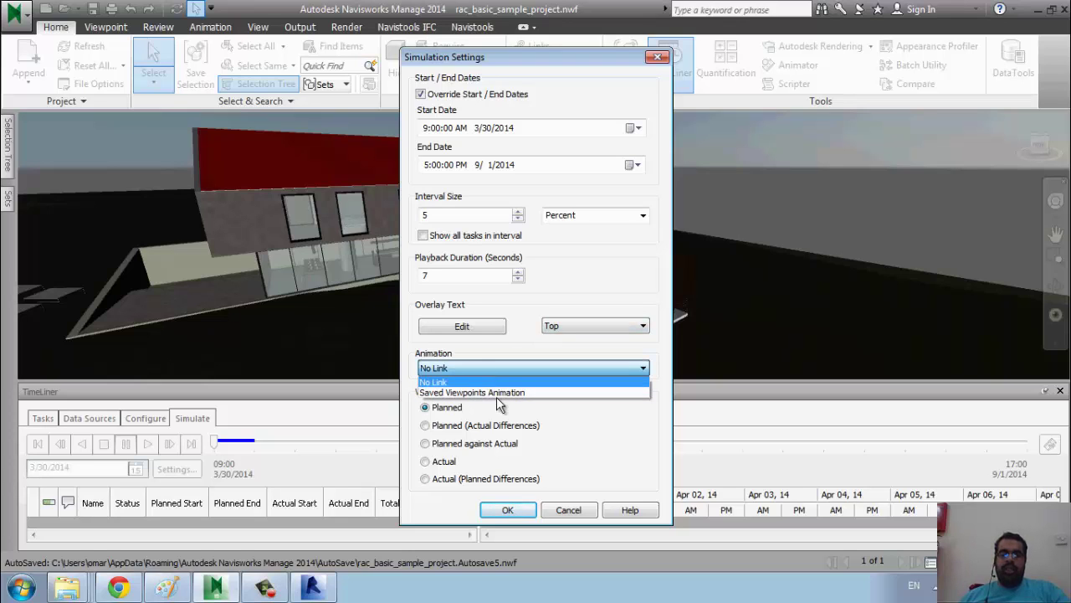
click(498, 354)
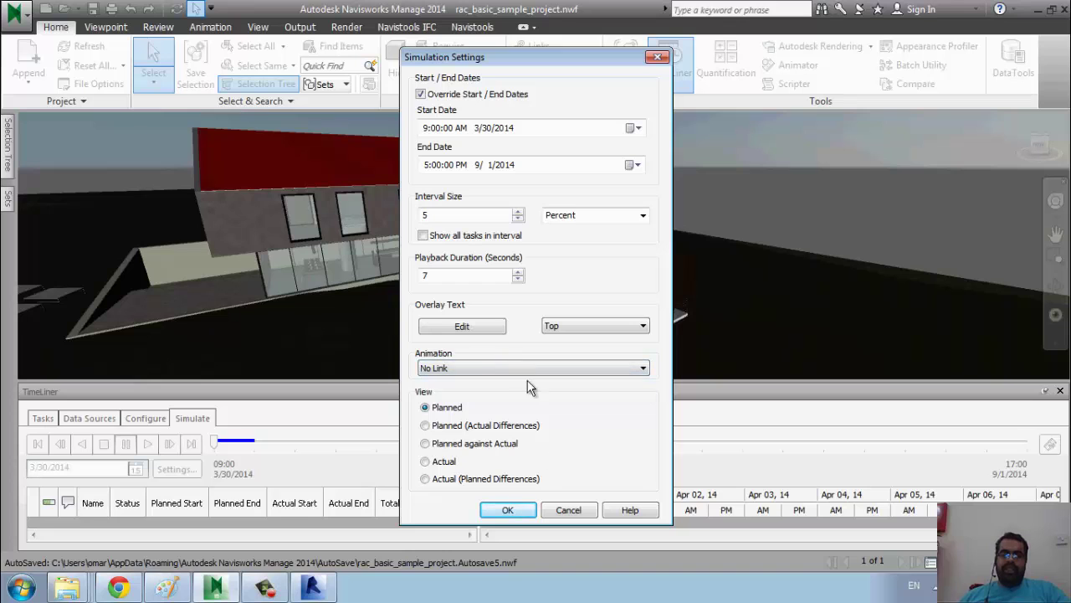
click(578, 511)
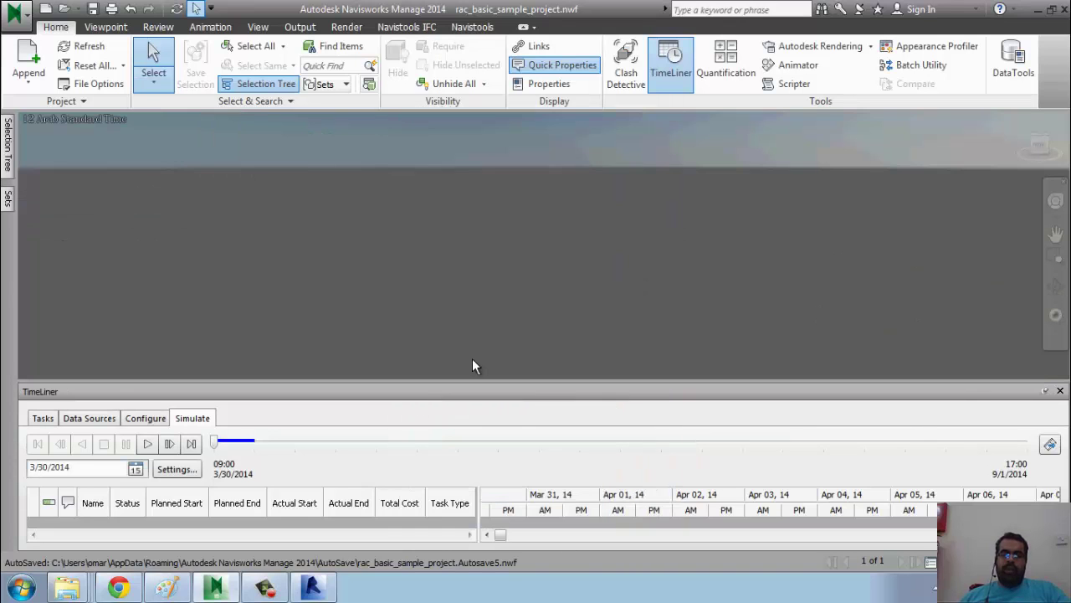
click(43, 417)
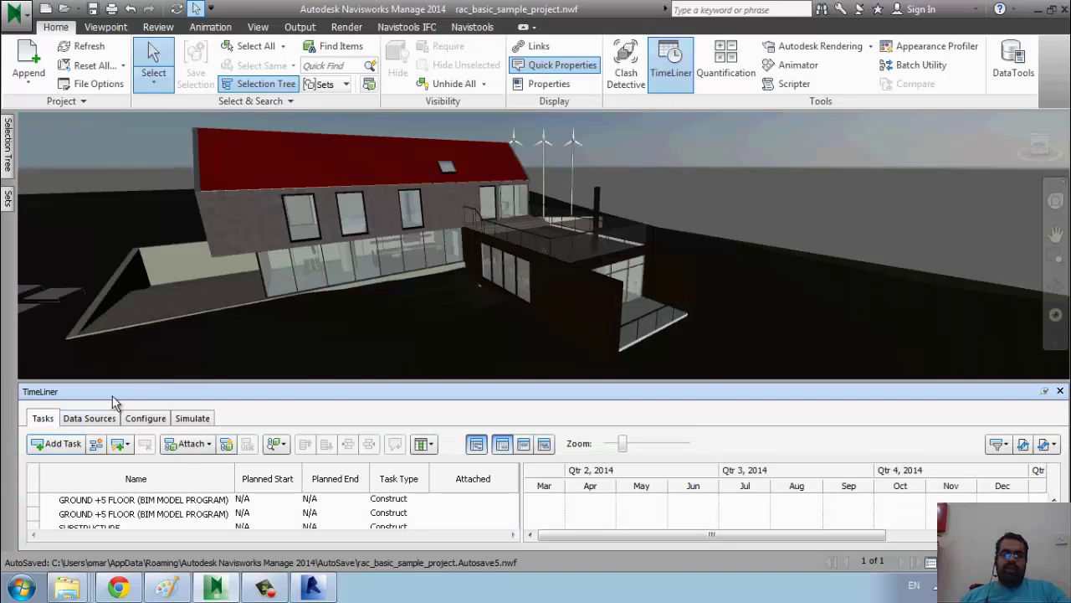
Save the current view as 'View', then zoom in on the building and save 'View (1)'.
click(105, 28)
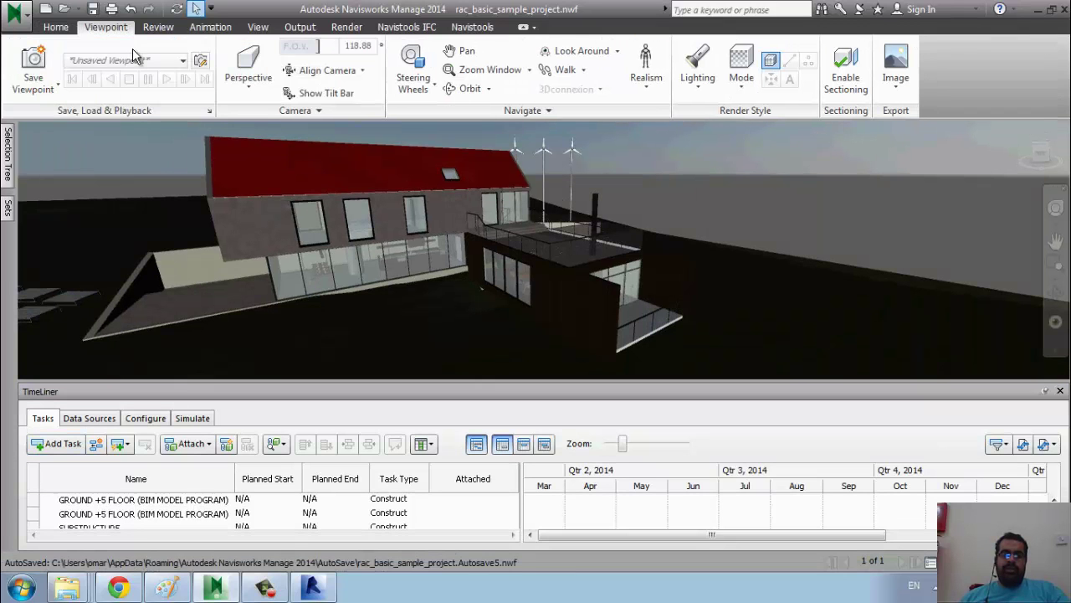
click(34, 75)
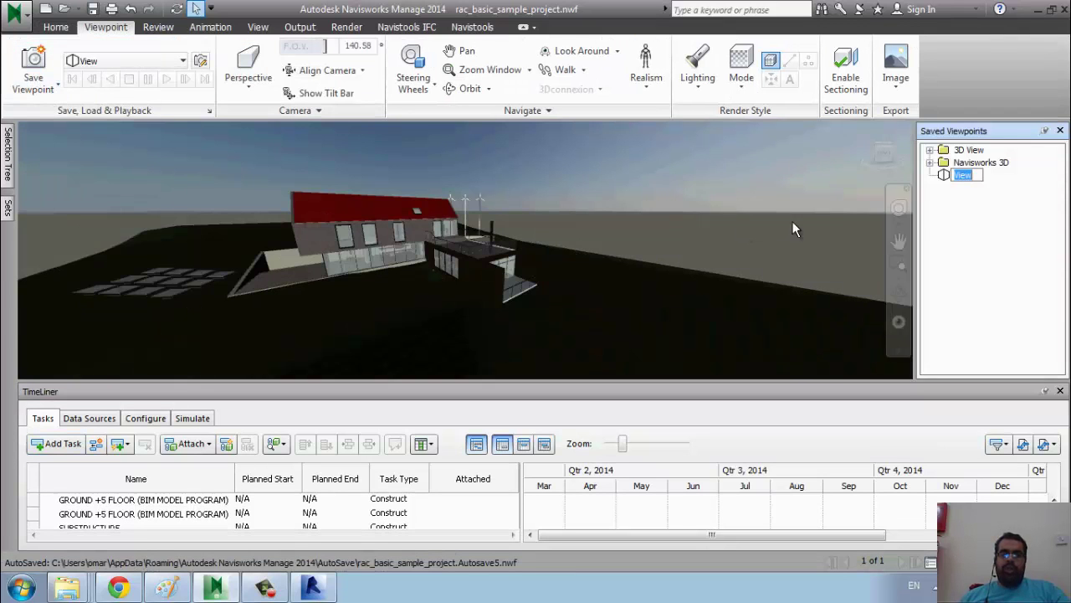
click(53, 89)
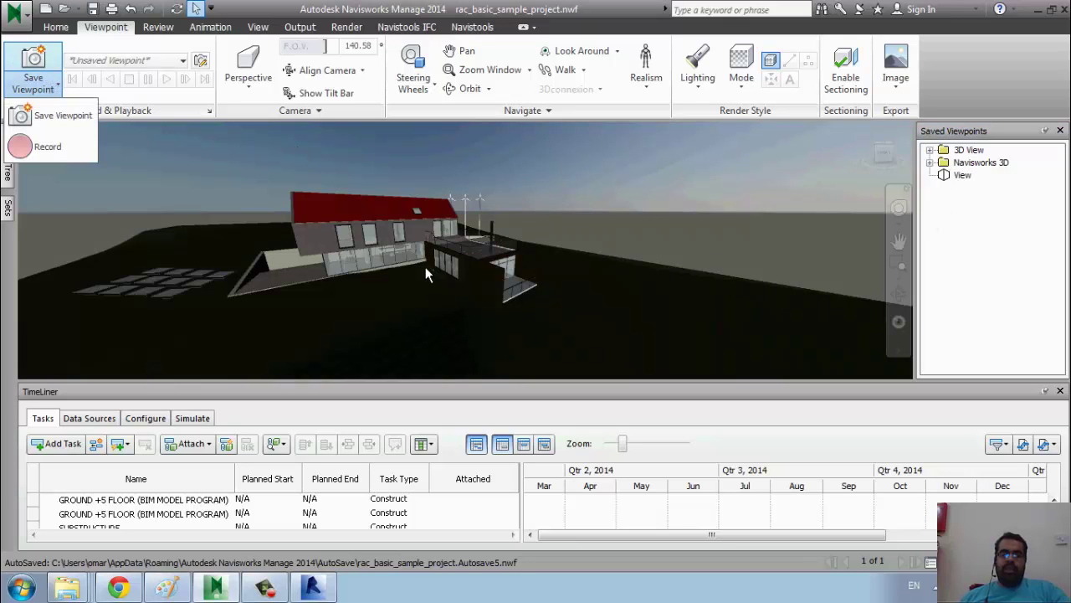
middle_drag(475, 292, 371, 292)
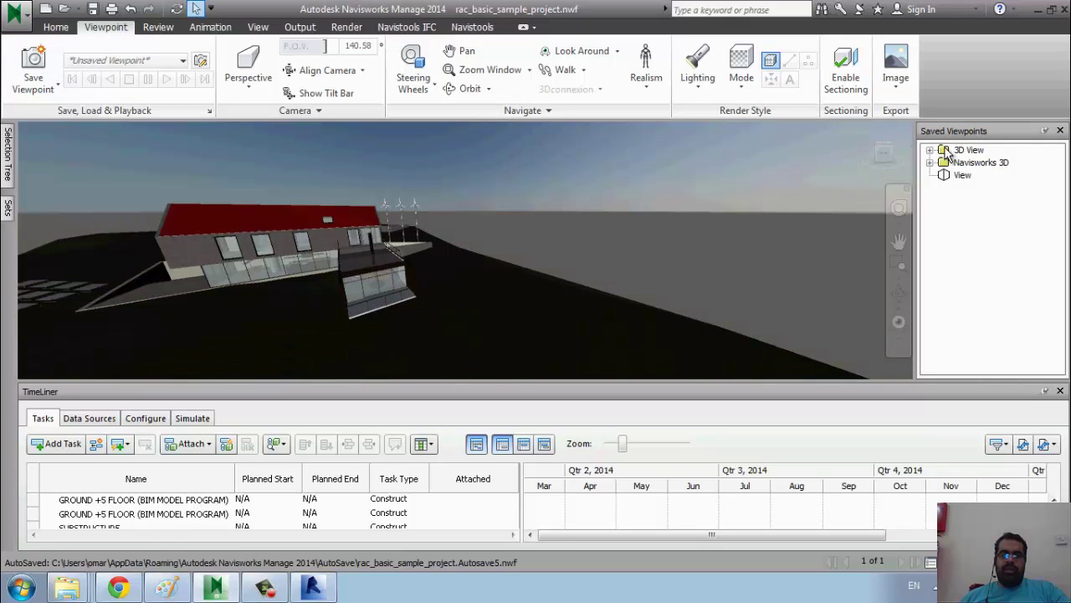
click(887, 145)
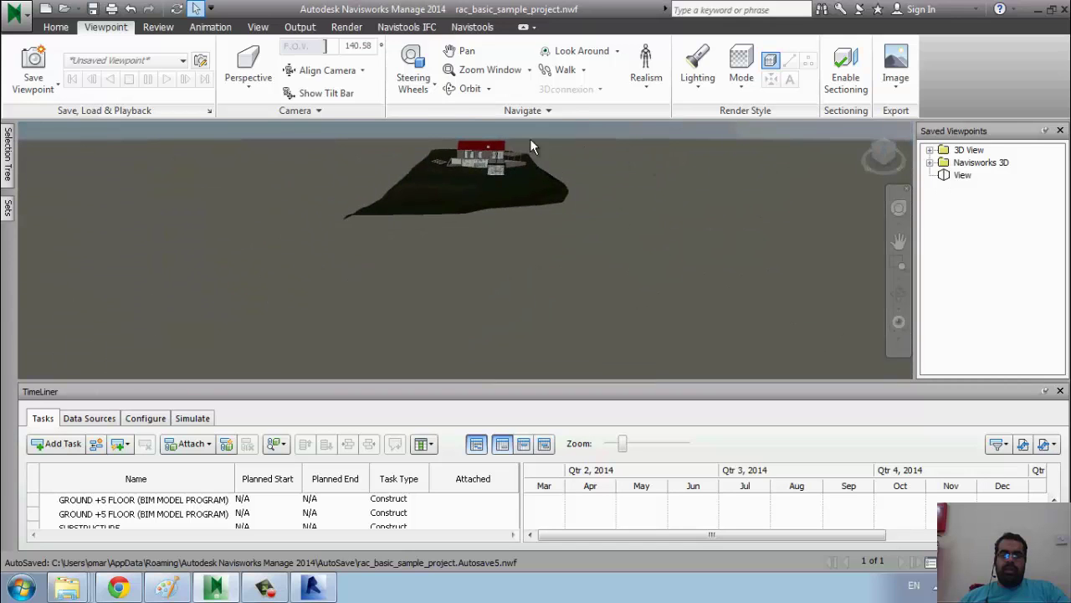
middle_drag(530, 146, 430, 218)
scroll(369, 228, up, 3)
scroll(366, 314, up, 3)
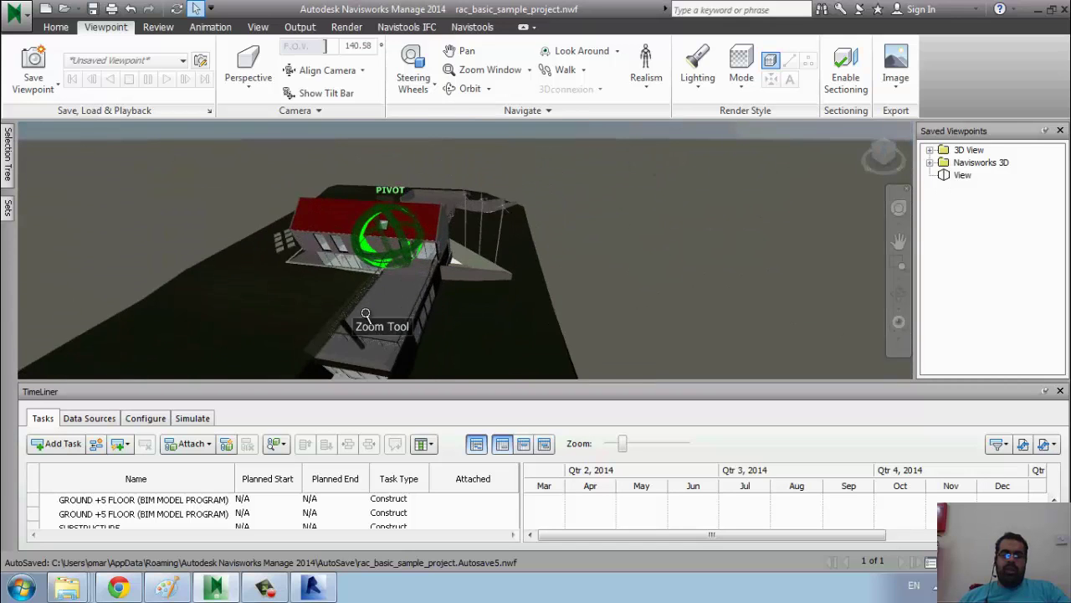
scroll(366, 314, up, 2)
scroll(366, 314, up, 2)
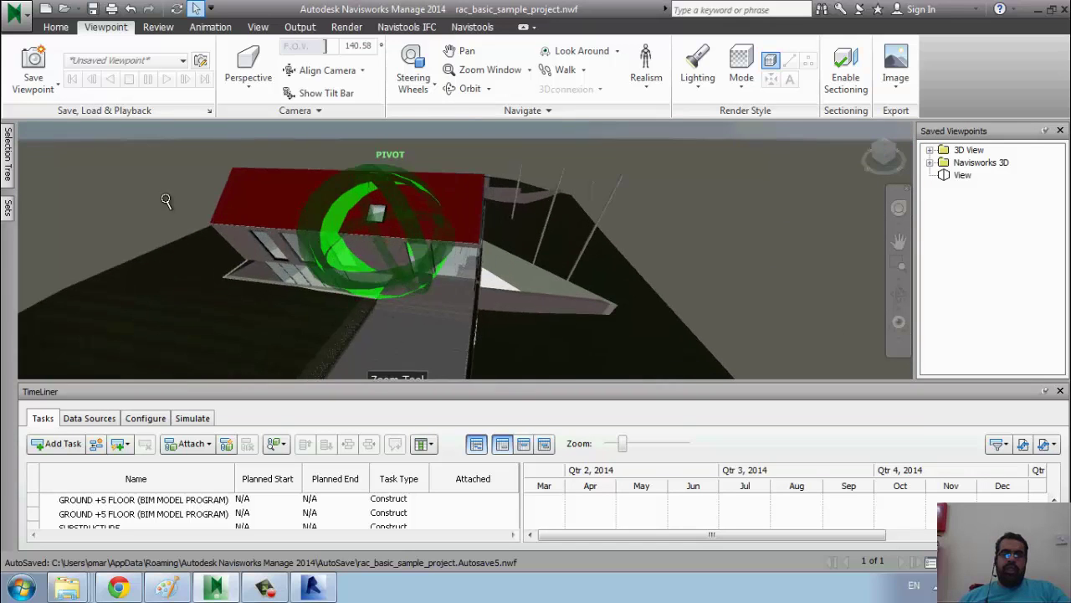
click(33, 67)
Frame the red-roofed building and its bridge in perspective and save it as 'View (2)'.
middle_drag(397, 266, 712, 195)
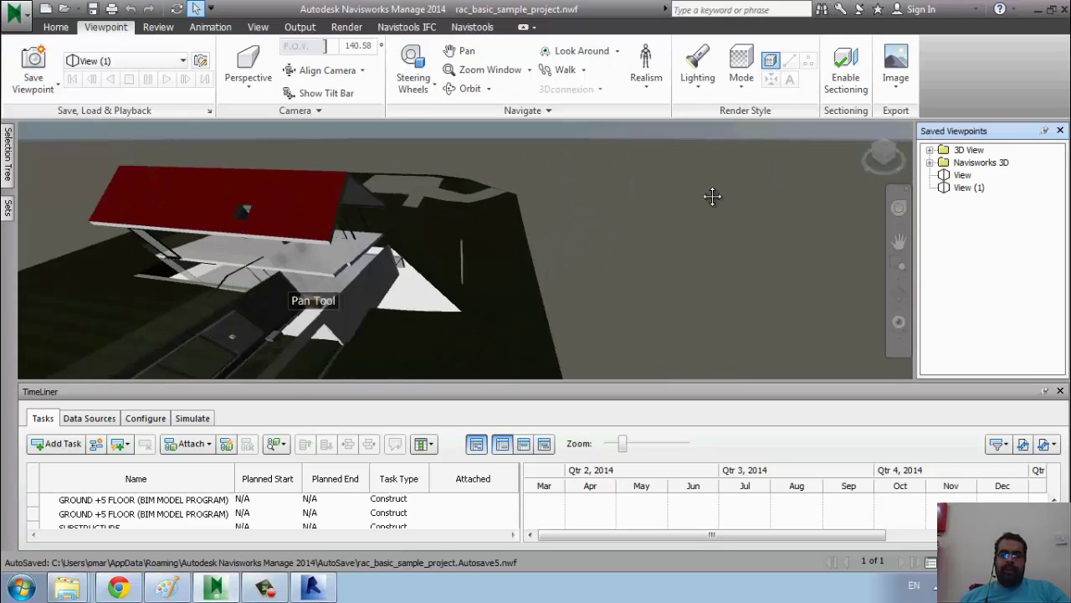
click(896, 146)
middle_drag(544, 180, 444, 360)
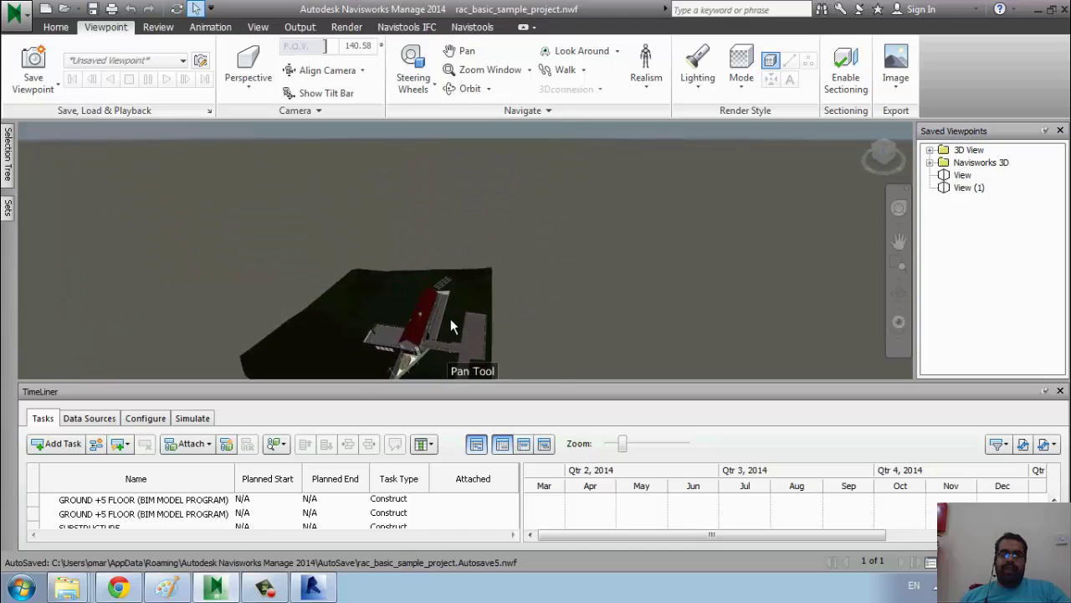
scroll(438, 352, up, 3)
scroll(438, 352, up, 2)
middle_drag(435, 251, 455, 211)
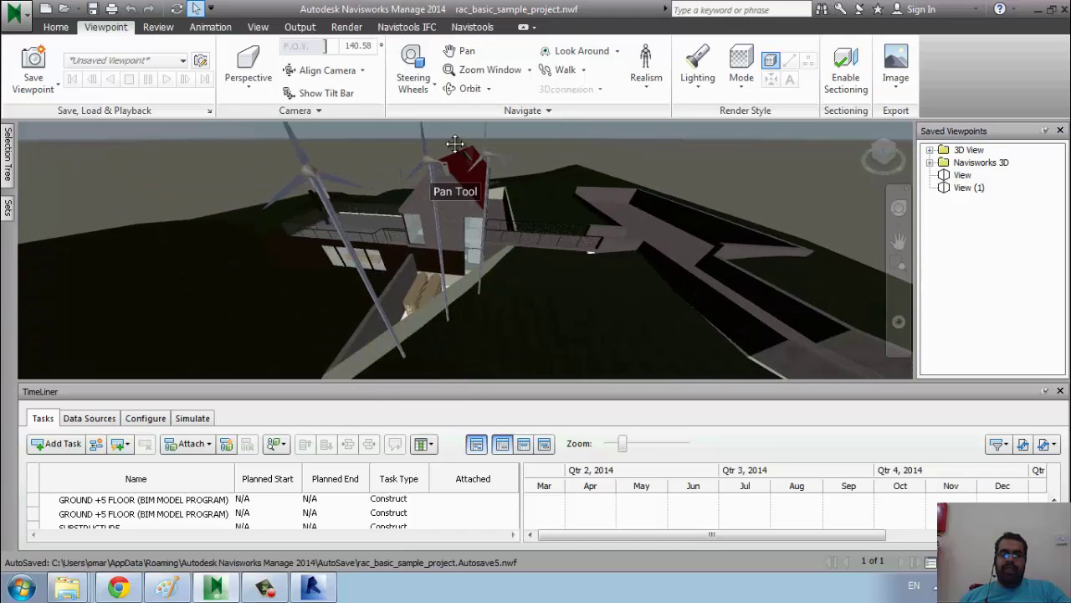
scroll(535, 255, up, 2)
middle_drag(510, 280, 394, 302)
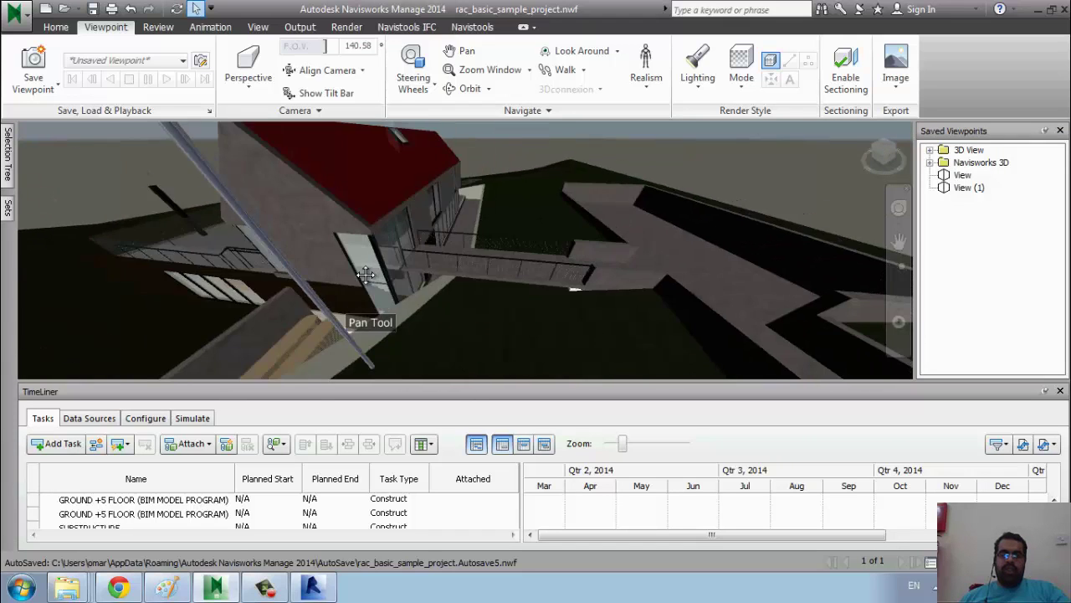
click(243, 88)
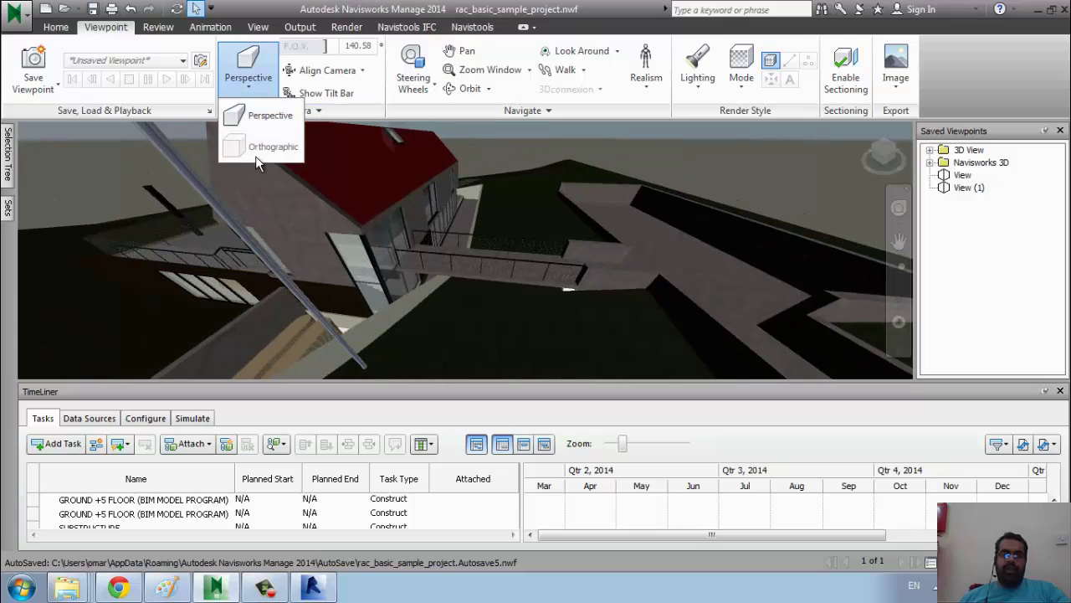
click(266, 112)
click(33, 84)
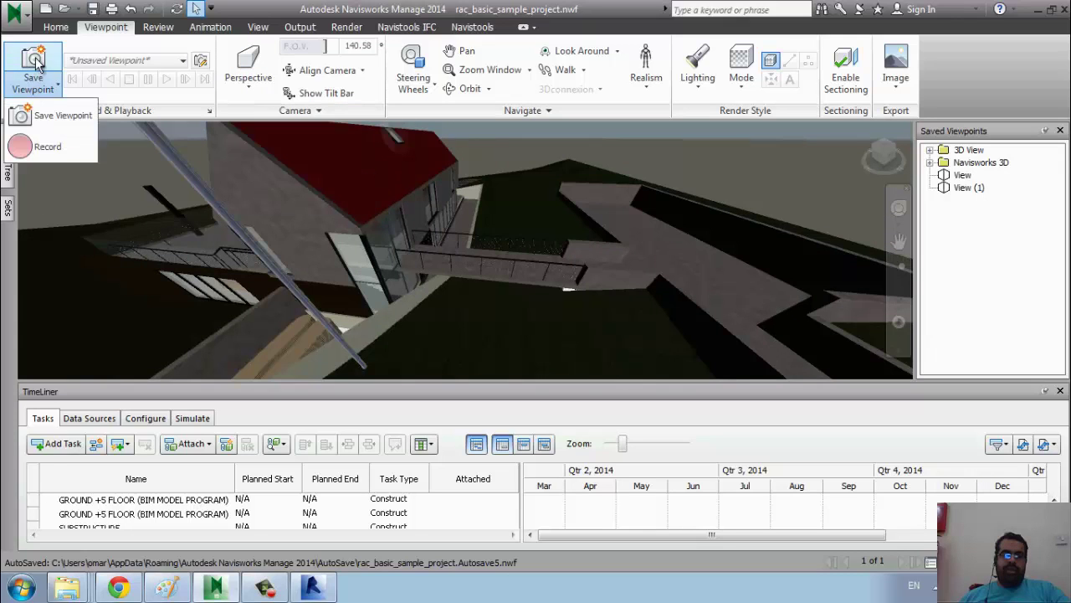
click(65, 114)
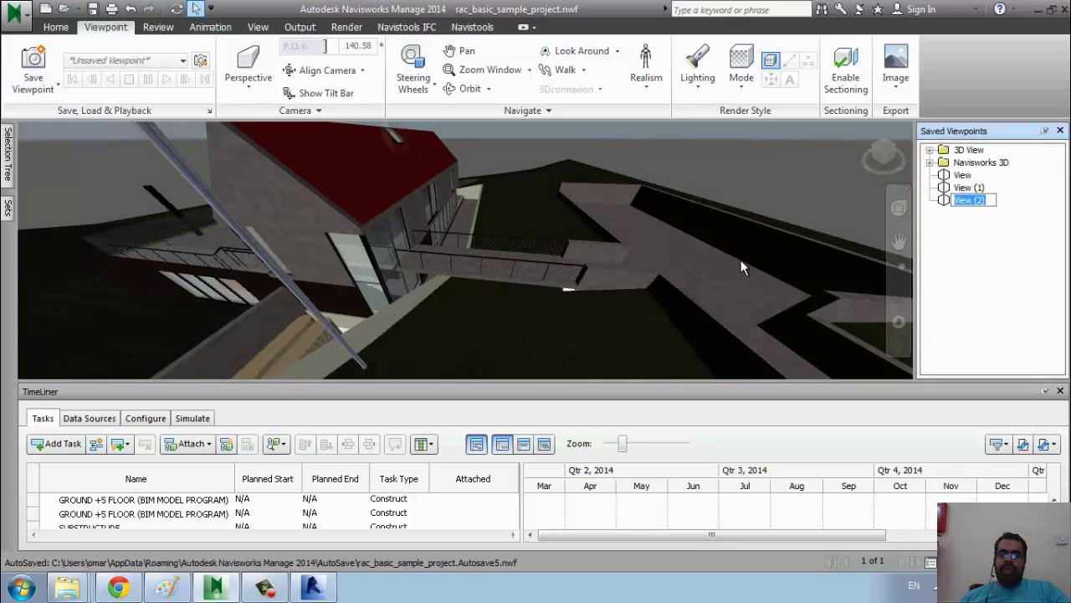
Orbit to a new angle around the house and save it as 'View (3)'.
mouse_move(740, 268)
middle_down()
mouse_move(351, 330)
mouse_move(271, 263)
mouse_move(425, 339)
mouse_move(230, 330)
mouse_move(311, 132)
mouse_move(243, 138)
mouse_move(364, 257)
mouse_move(420, 354)
mouse_move(371, 196)
mouse_move(382, 210)
middle_up()
click(352, 330)
scroll(420, 354, down, 5)
scroll(394, 251, up, 2)
scroll(391, 277, up, 2)
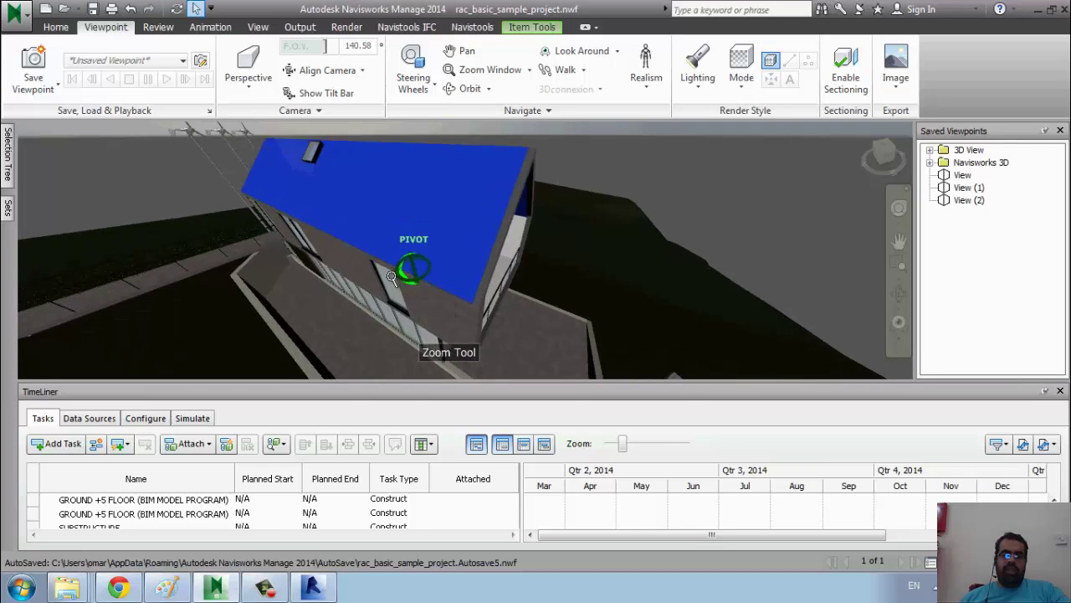
click(34, 67)
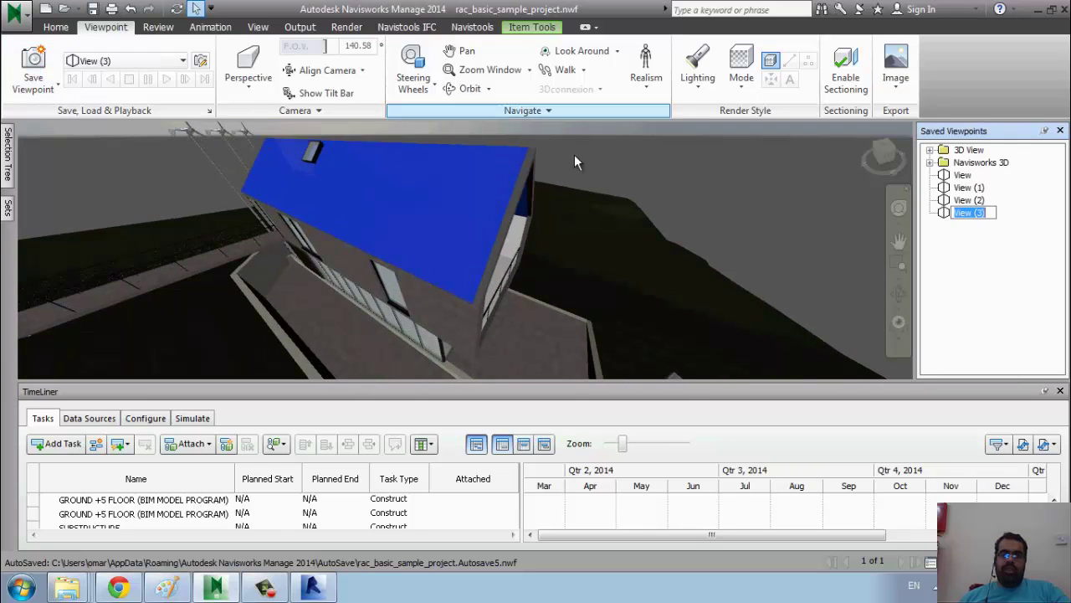
Create the 'Animation' viewpoint animation from View through View (3) and play it.
right_click(993, 249)
click(973, 323)
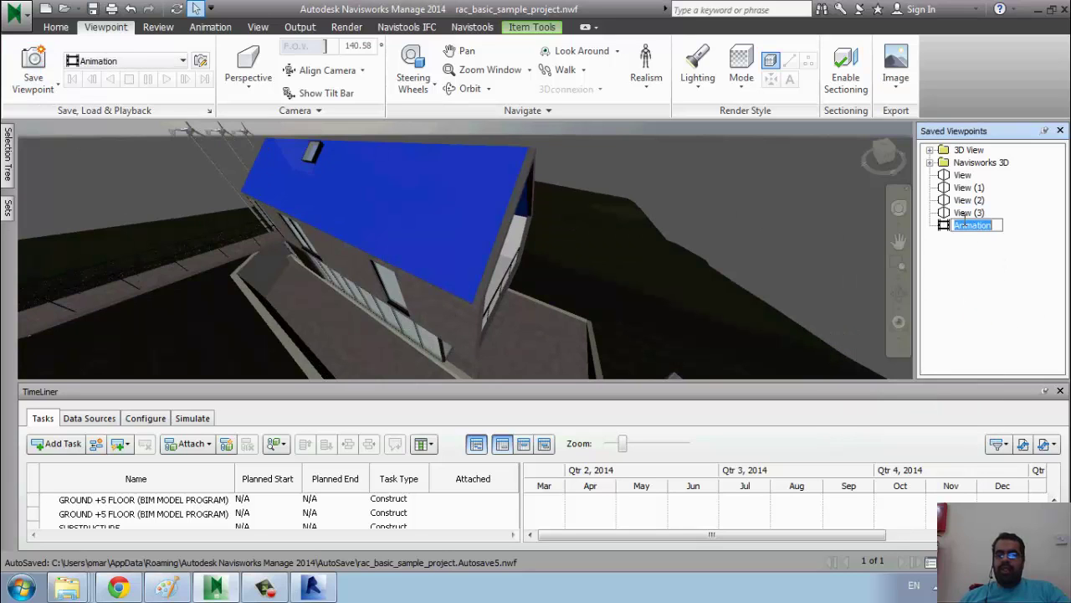
click(963, 213)
shift+click(964, 177)
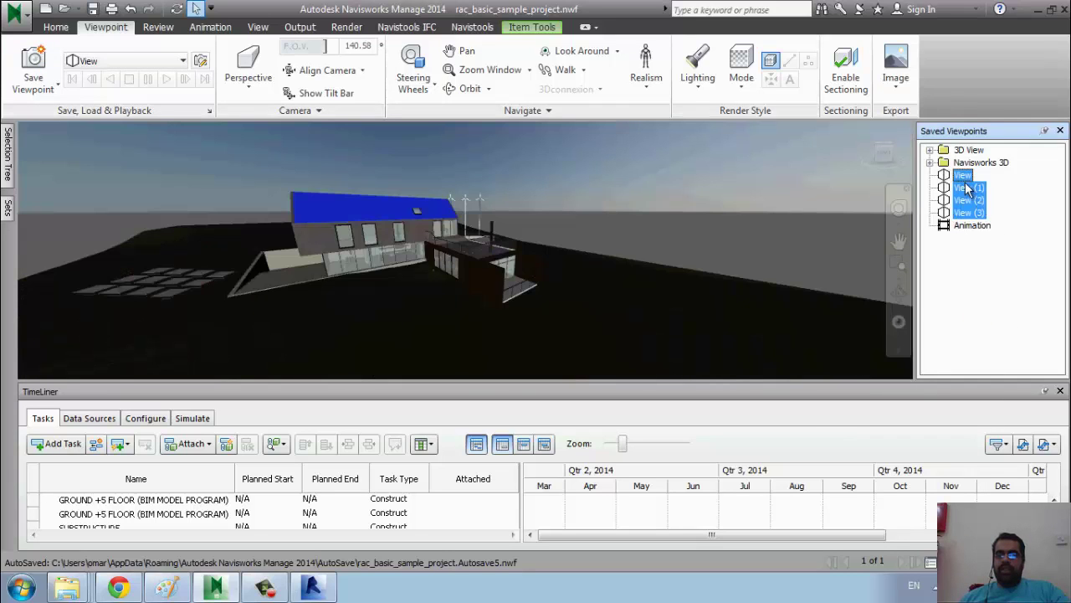
drag(971, 235, 969, 236)
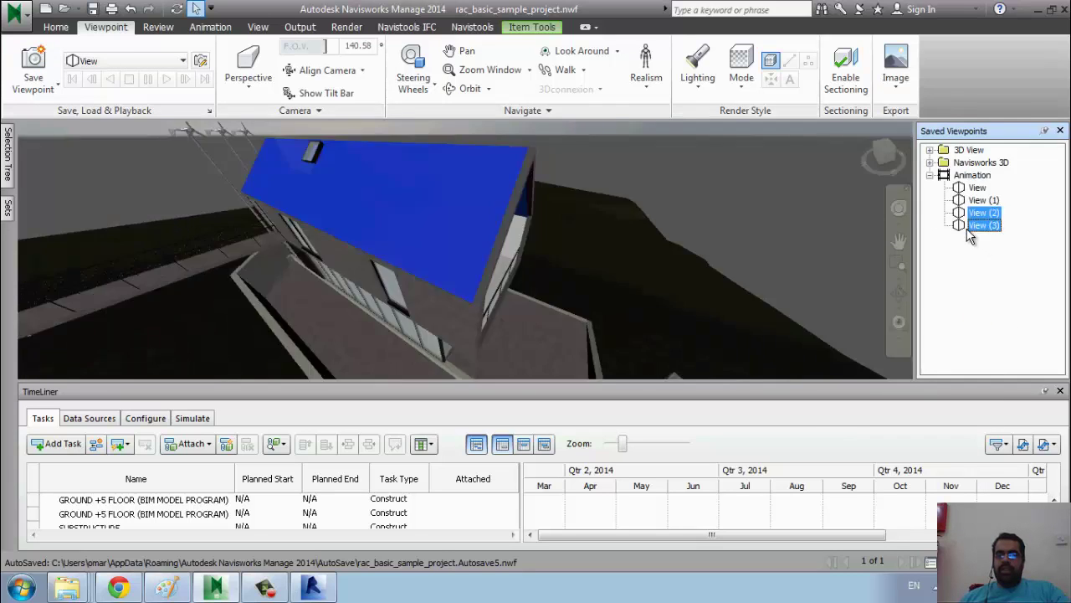
click(966, 177)
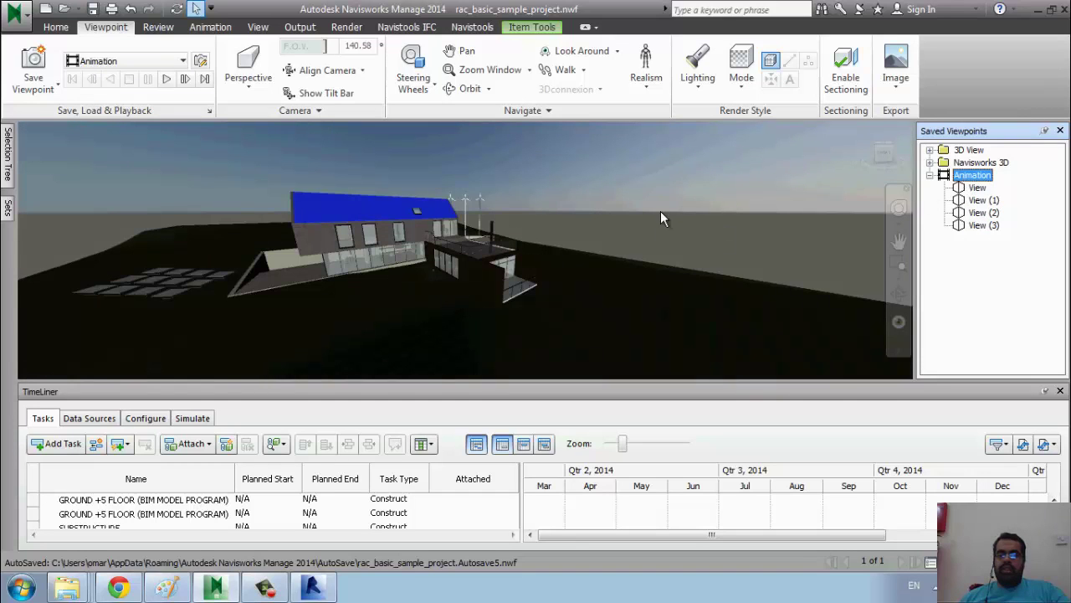
click(164, 90)
click(167, 81)
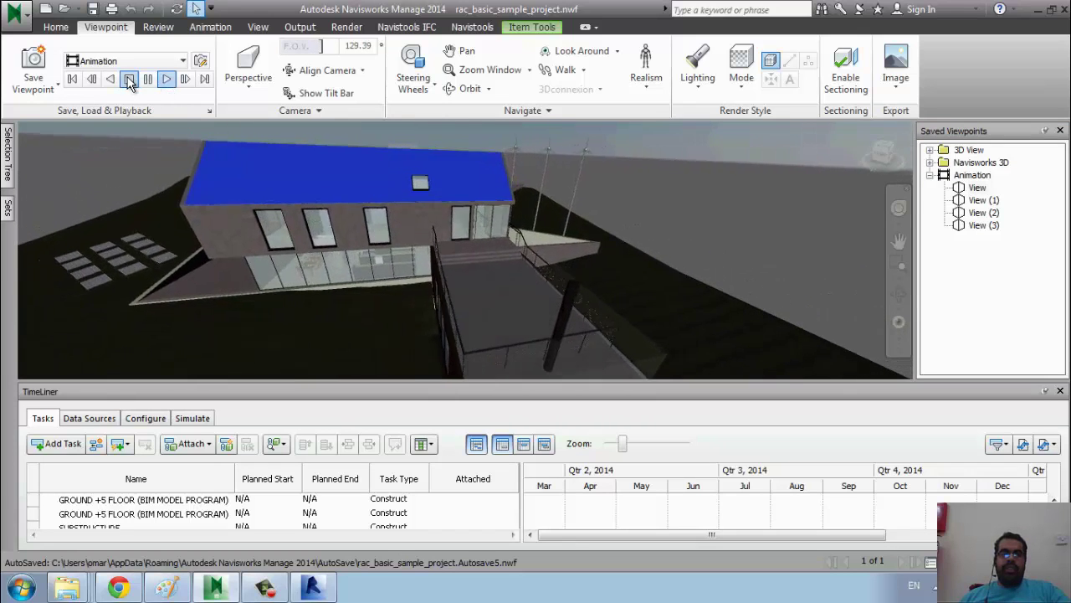
click(48, 89)
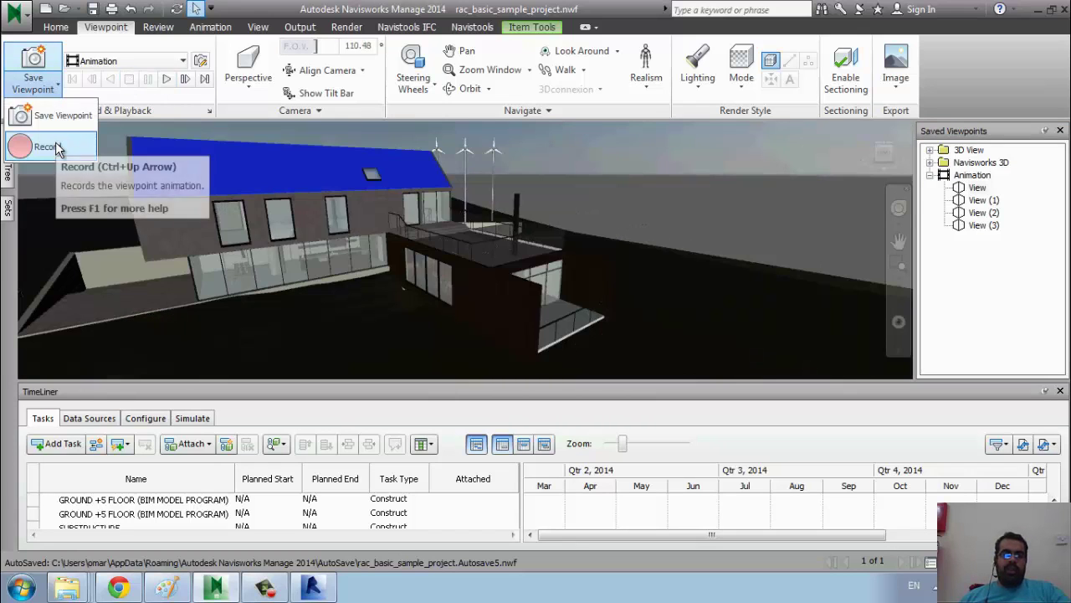
Record an orbiting, panning and zooming camera pass around the house as 'Animation1'.
click(19, 146)
shift+middle_drag(403, 321, 437, 306)
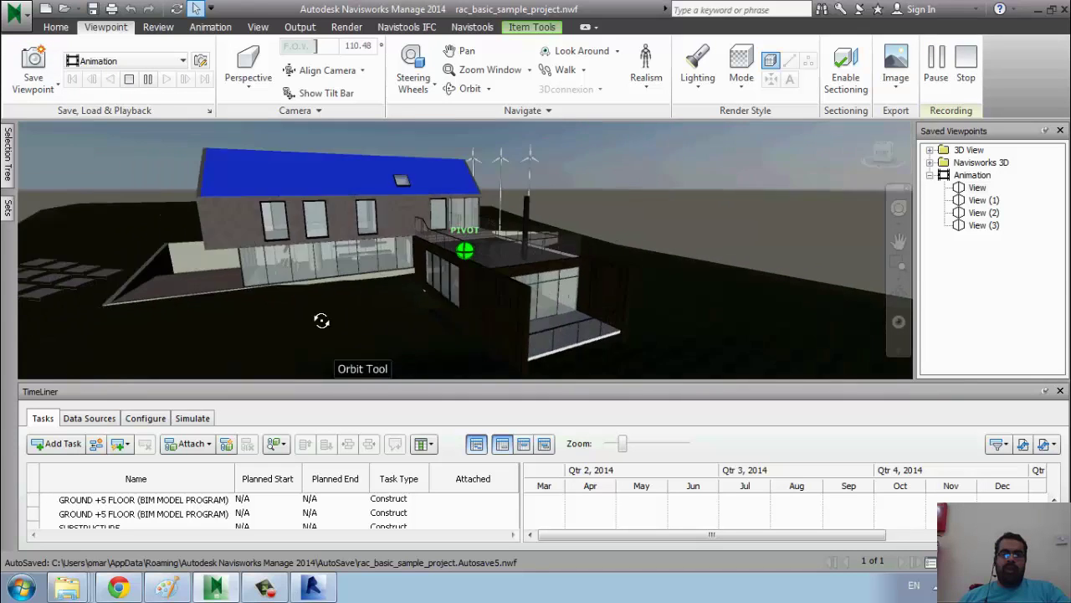
mouse_move(630, 268)
shift+middle_down()
mouse_move(485, 305)
mouse_move(387, 263)
mouse_move(574, 296)
mouse_move(535, 259)
mouse_move(533, 288)
mouse_move(516, 297)
shift+middle_up()
scroll(293, 224, down, 2)
scroll(293, 223, up, 2)
scroll(493, 207, down, 2)
scroll(493, 208, down, 3)
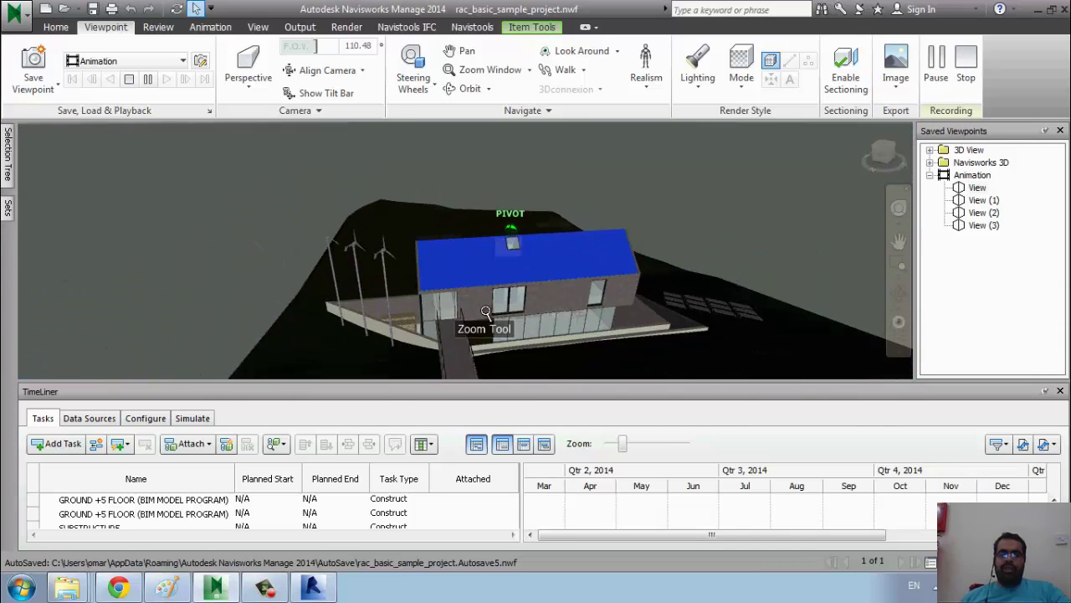
mouse_move(493, 208)
shift+middle_down()
mouse_move(491, 318)
mouse_move(415, 328)
shift+middle_up()
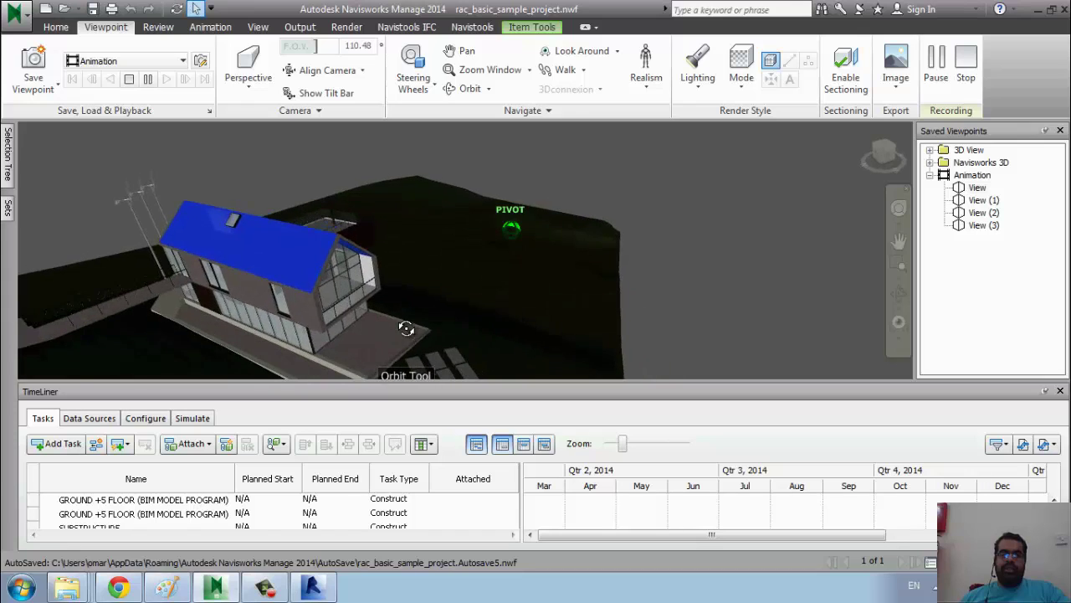
click(967, 77)
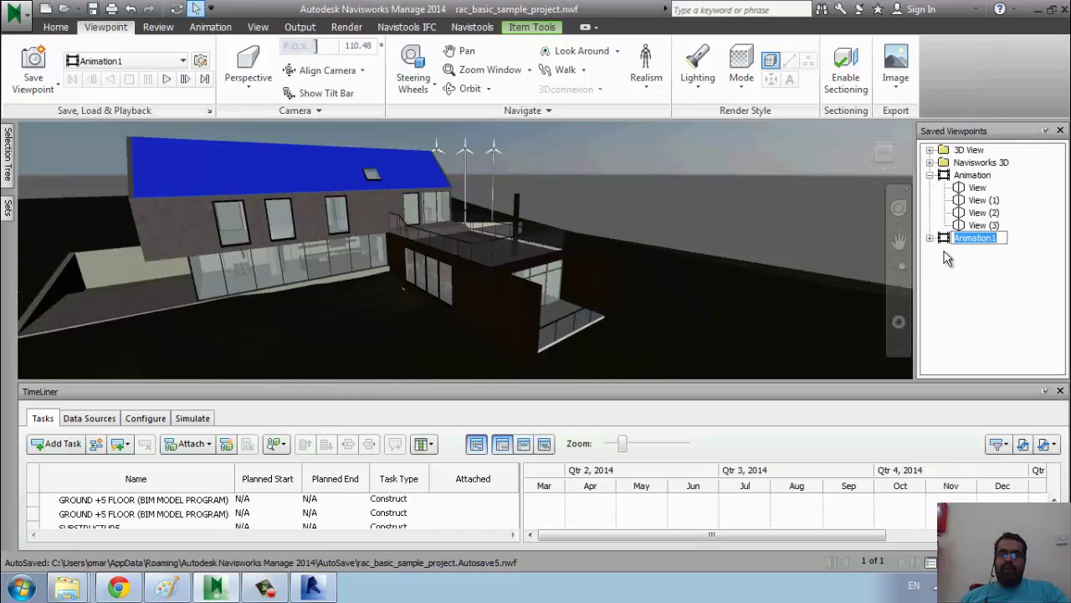
key(Return)
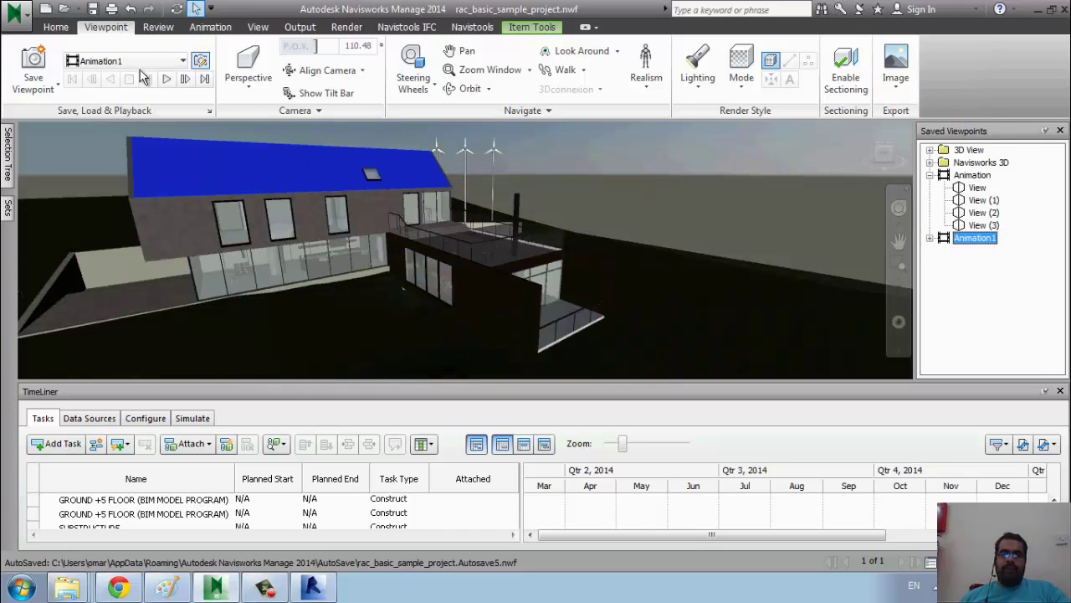
Play back Animation1 and expand it to list its frames around Frame0093.
click(167, 78)
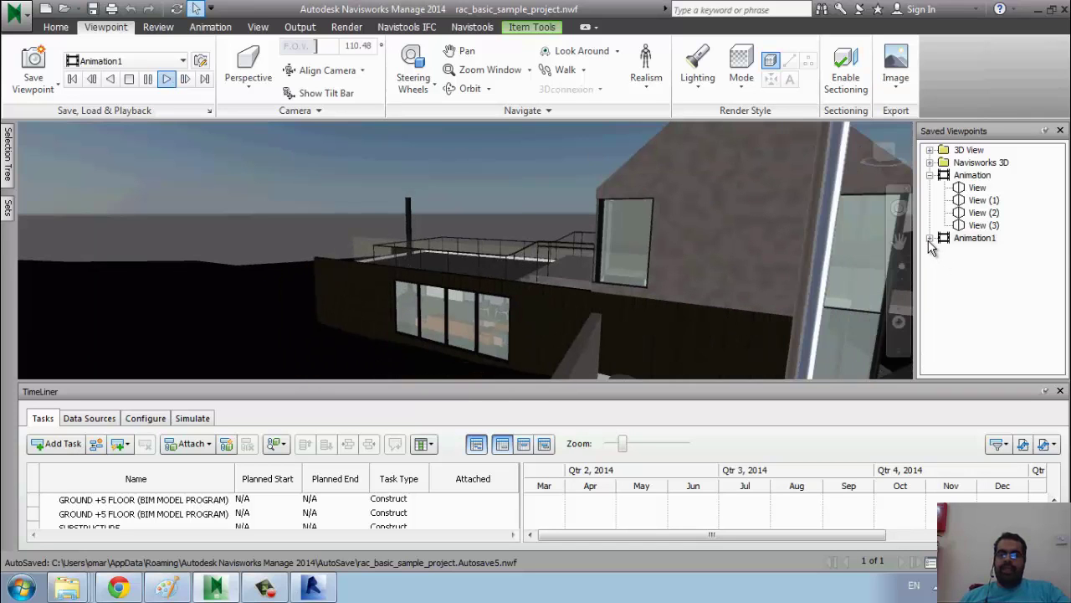
click(930, 239)
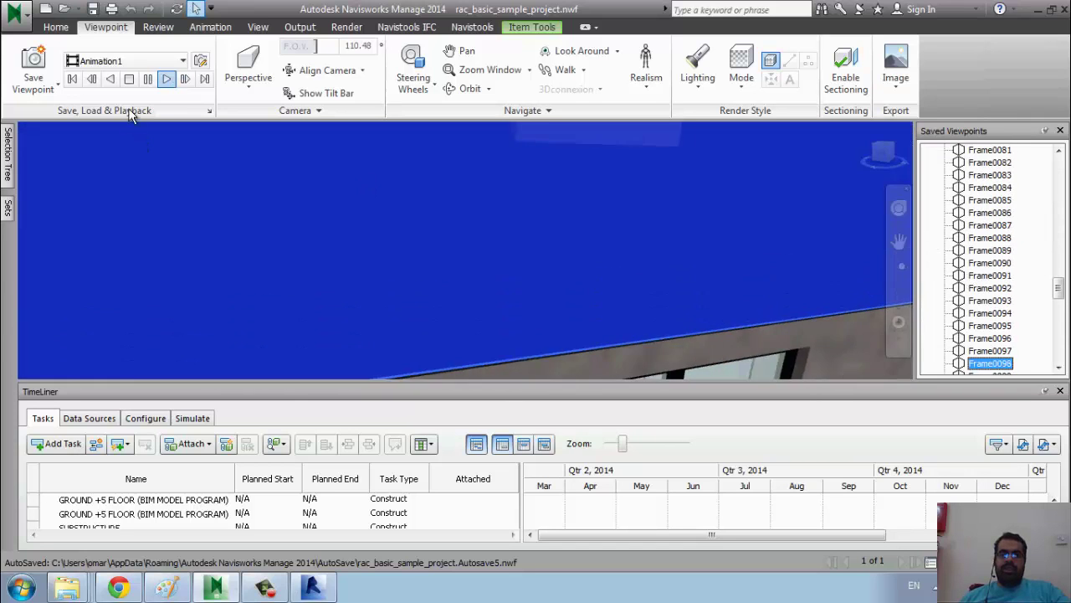
click(147, 79)
click(990, 213)
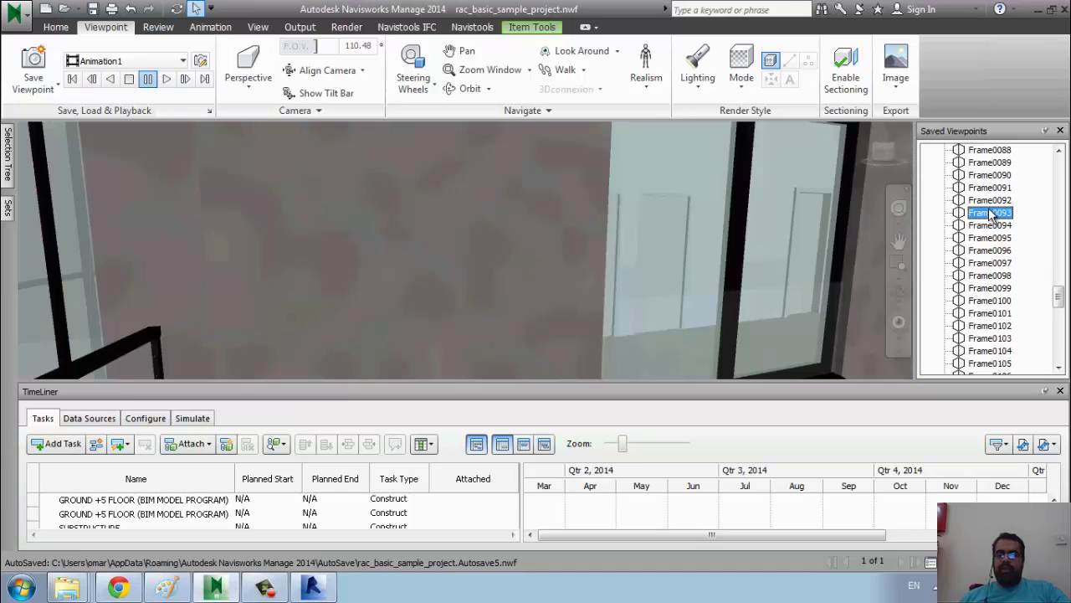
key(Up)
key(Up)
key(Up)
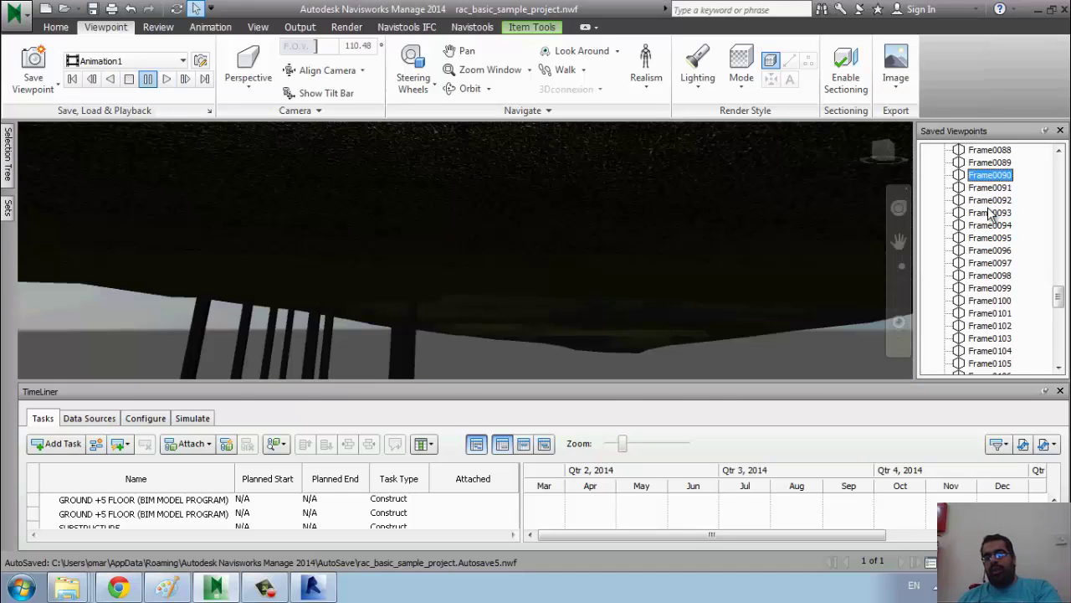
key(Up)
key(Up)
key(Up)
key(Up)
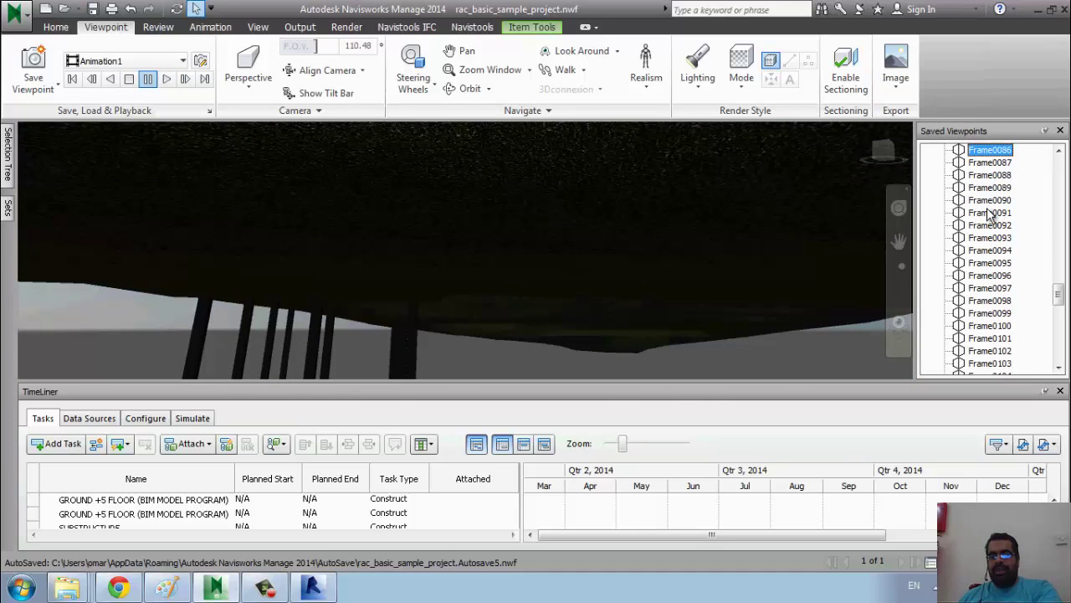
scroll(990, 214, down, 1)
Delete frames Frame0090 through Frame0093 from Animation1.
click(986, 209)
key(Delete)
click(985, 199)
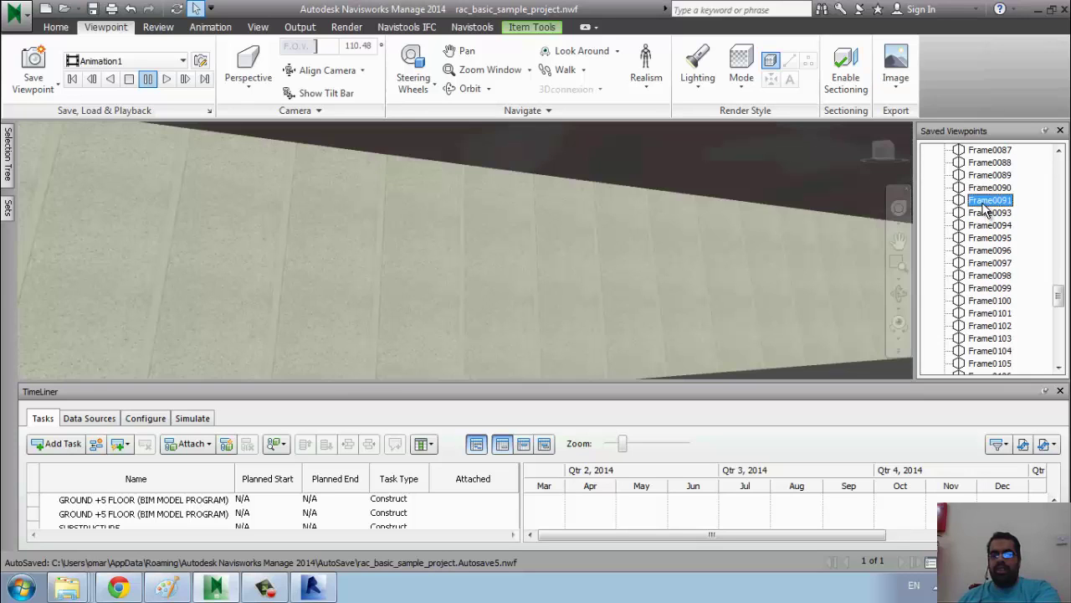
key(Delete)
click(986, 188)
key(Delete)
click(988, 188)
key(Delete)
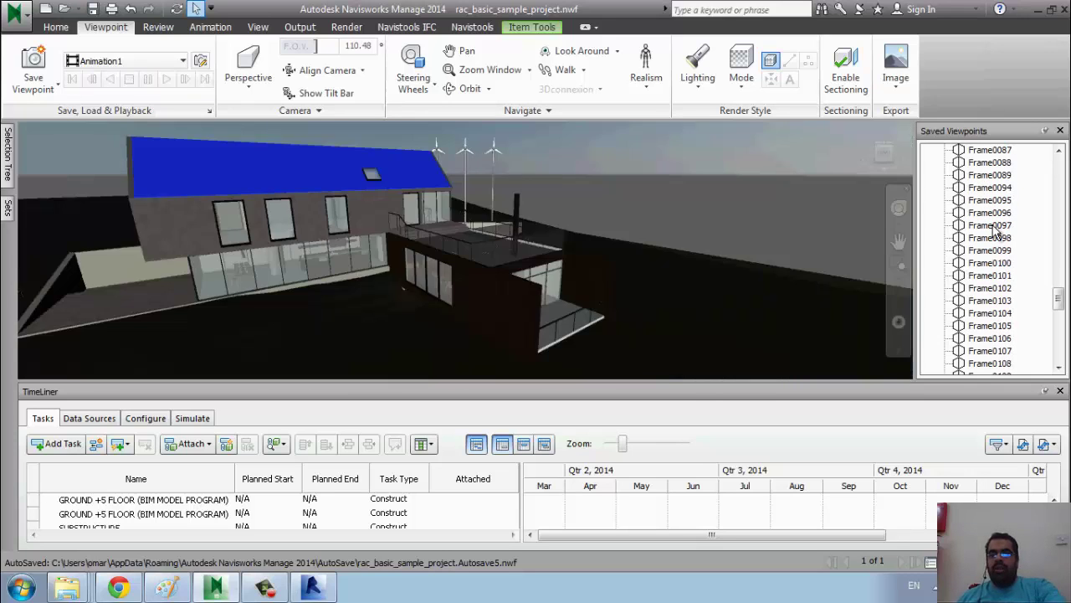
Inspect frames Frame0098 and Frame0133, then reselect the 'Animation' viewpoint animation.
click(994, 240)
click(990, 239)
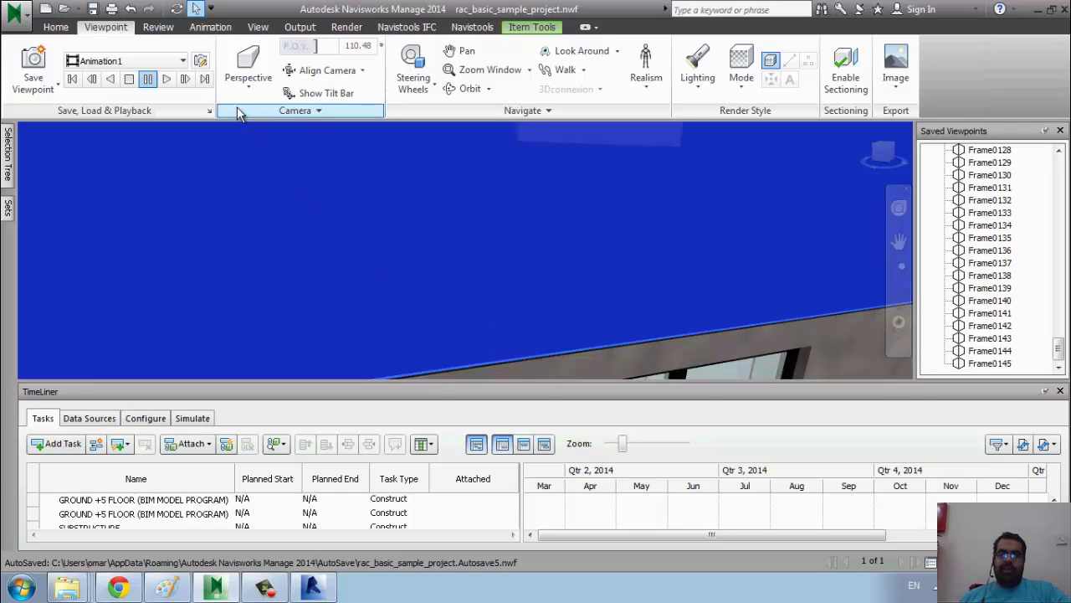
click(248, 83)
click(411, 260)
scroll(495, 280, down, 2)
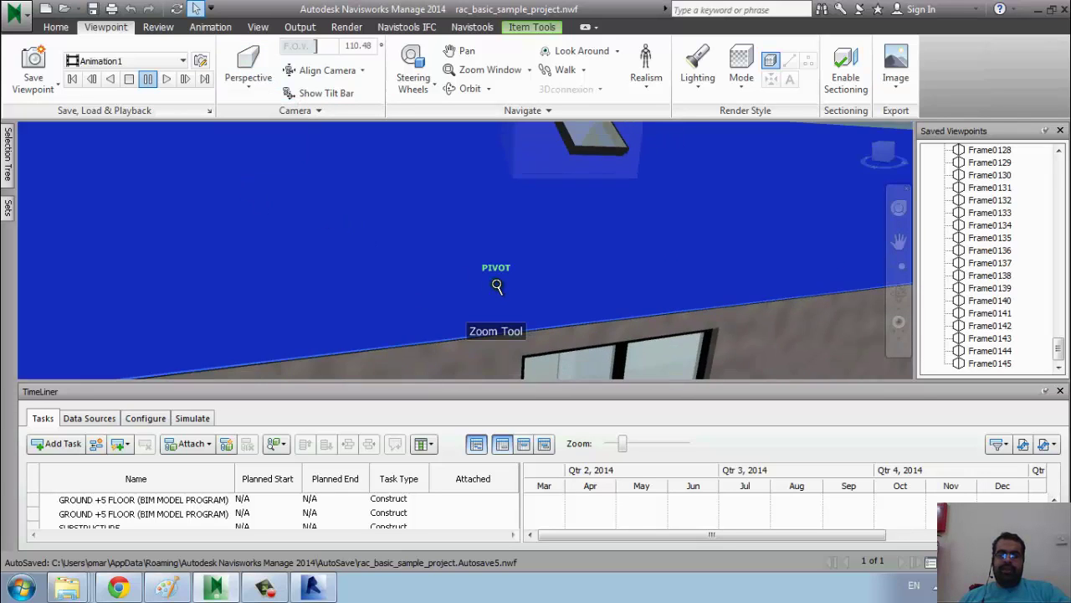
scroll(494, 282, down, 3)
scroll(493, 282, down, 3)
scroll(496, 282, down, 2)
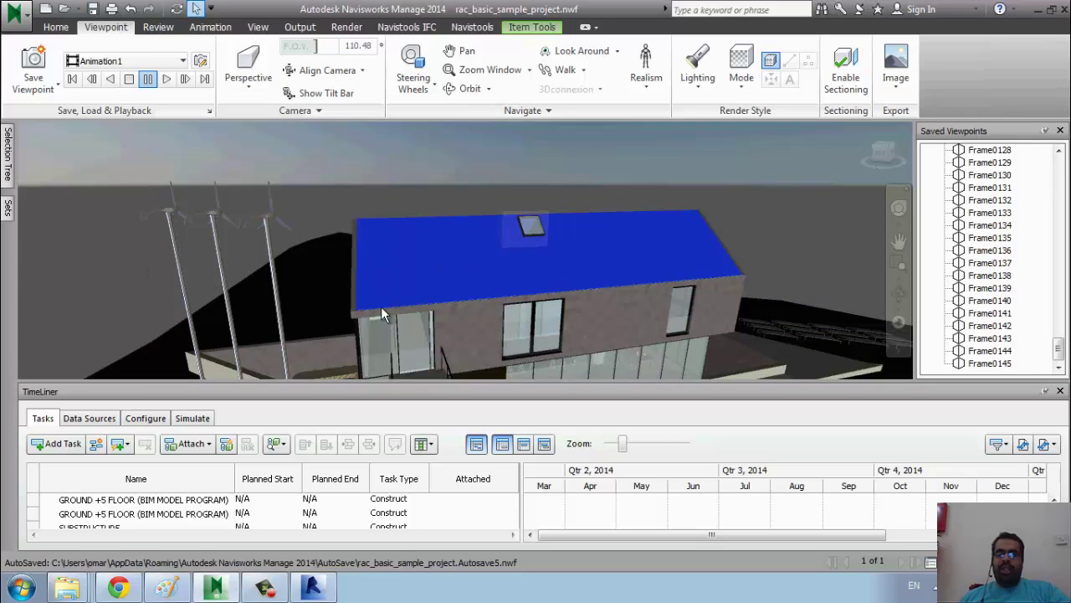
mouse_move(447, 318)
middle_down()
mouse_move(358, 231)
mouse_move(435, 191)
middle_up()
click(1011, 214)
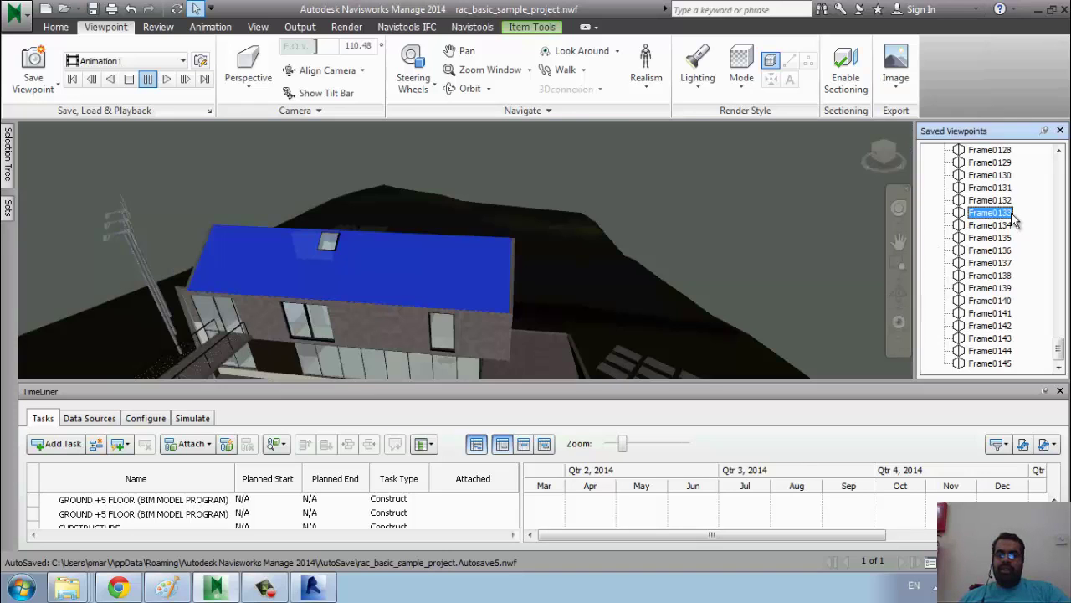
scroll(1015, 226, up, 8)
scroll(1017, 235, up, 19)
scroll(1020, 242, up, 8)
scroll(1018, 238, up, 10)
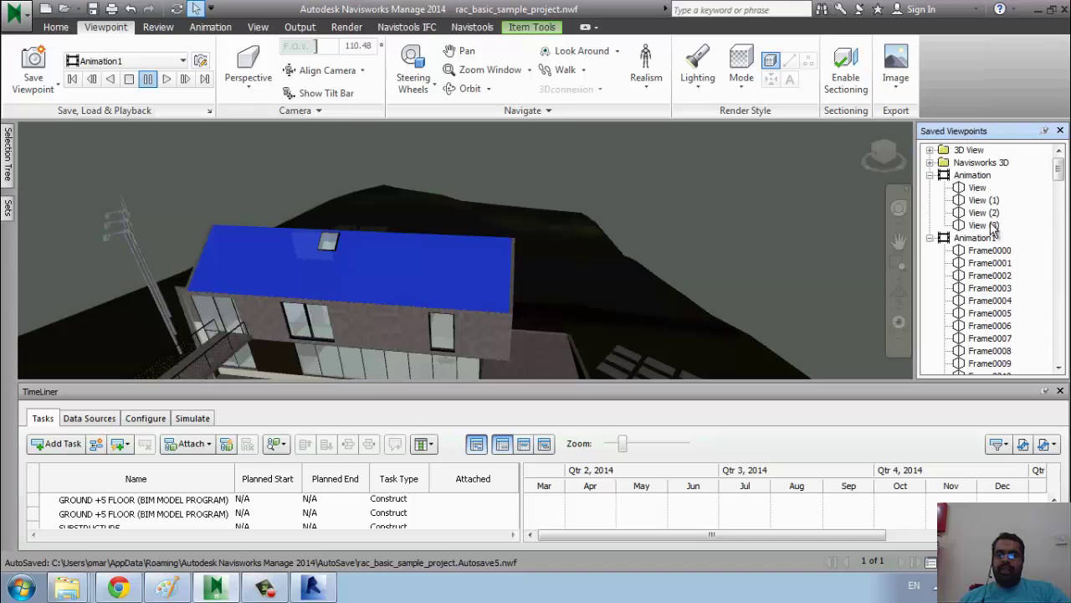
click(973, 177)
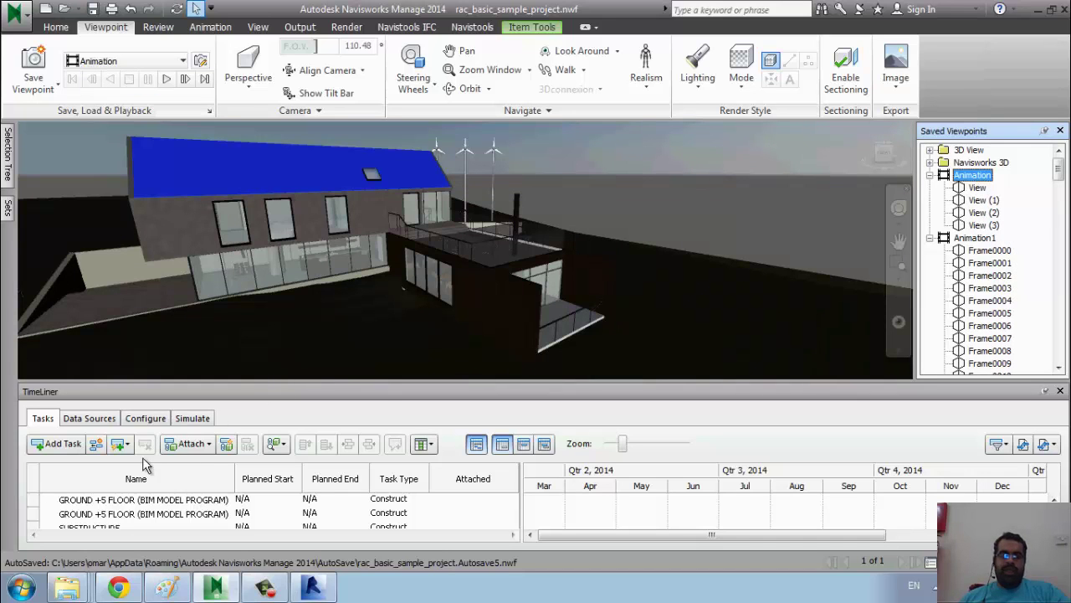
Set the simulation's Animation link to Saved Viewpoints Animation, then play the 4D construction simulation.
click(191, 418)
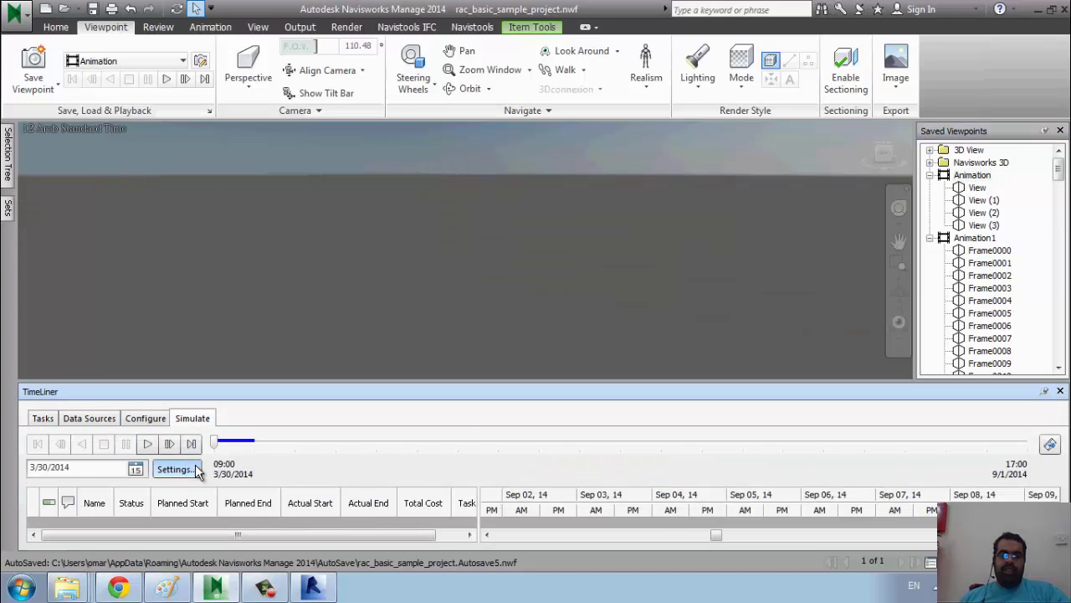
click(175, 469)
click(538, 371)
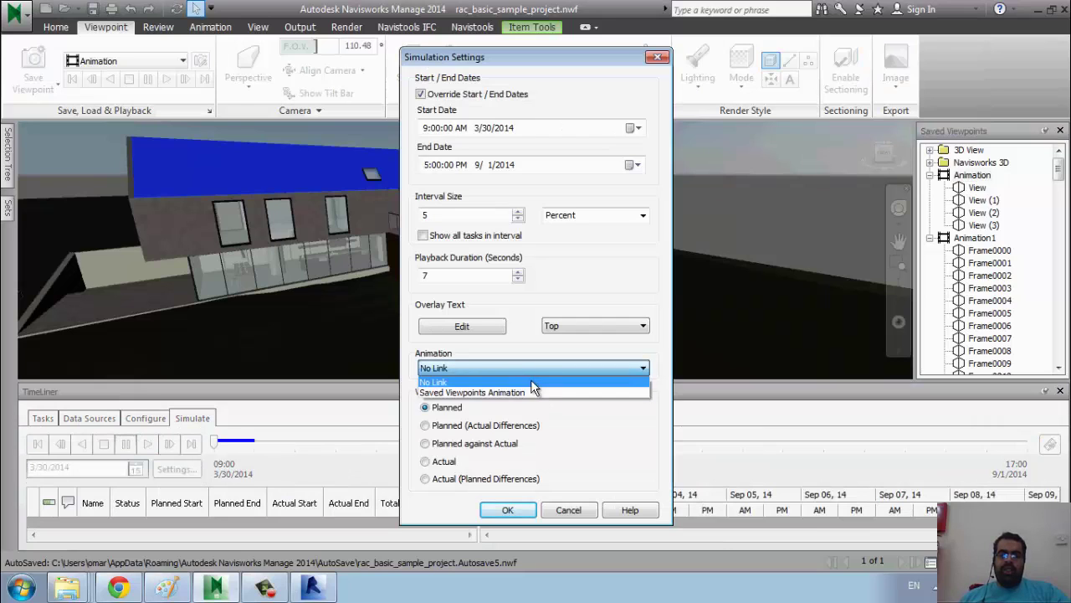
click(536, 374)
click(533, 374)
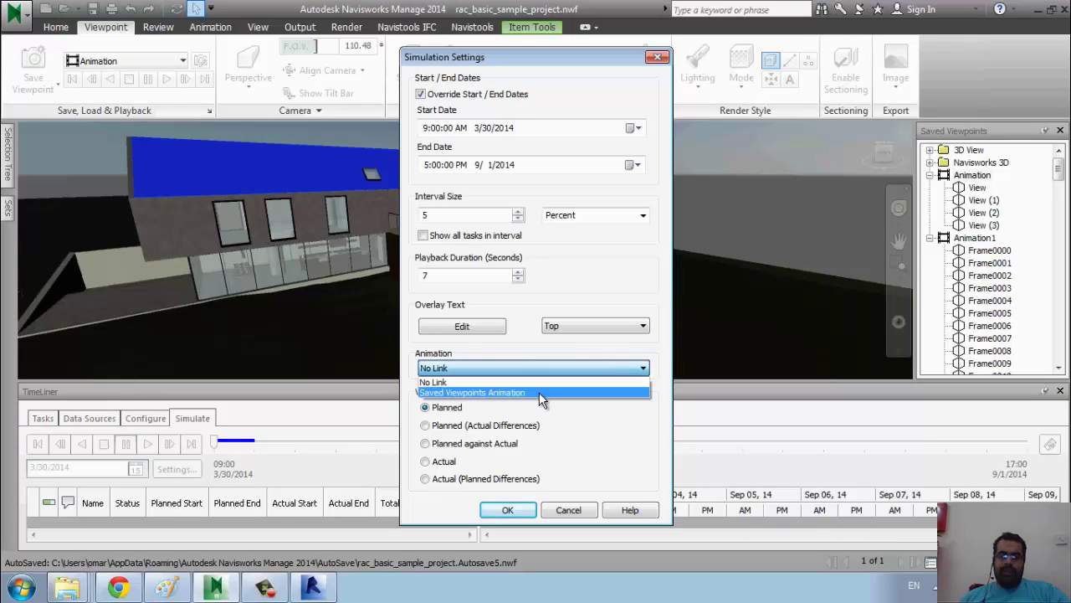
click(539, 392)
click(507, 510)
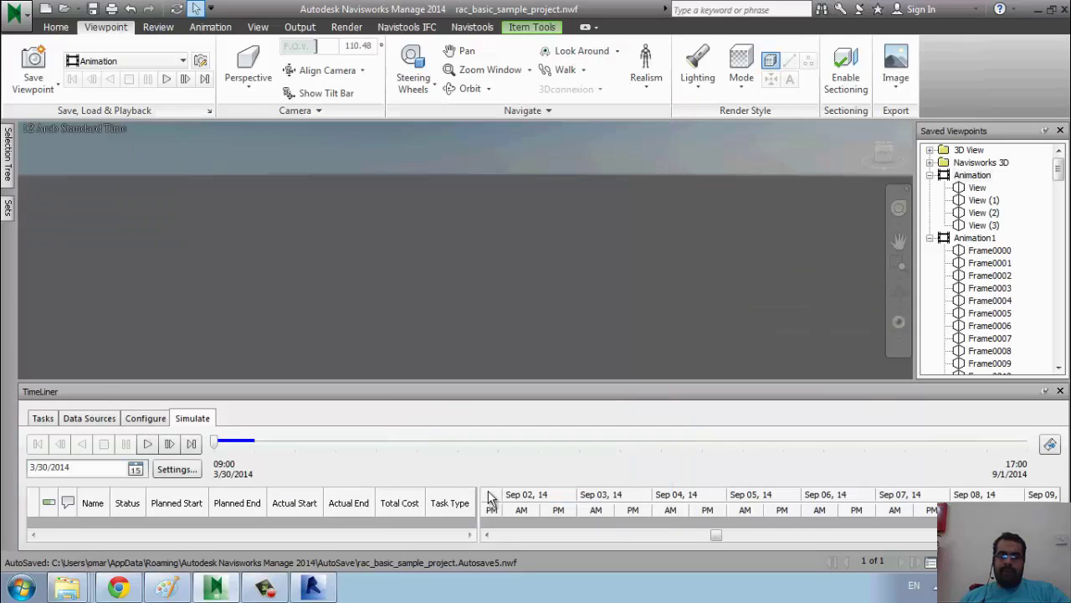
click(147, 444)
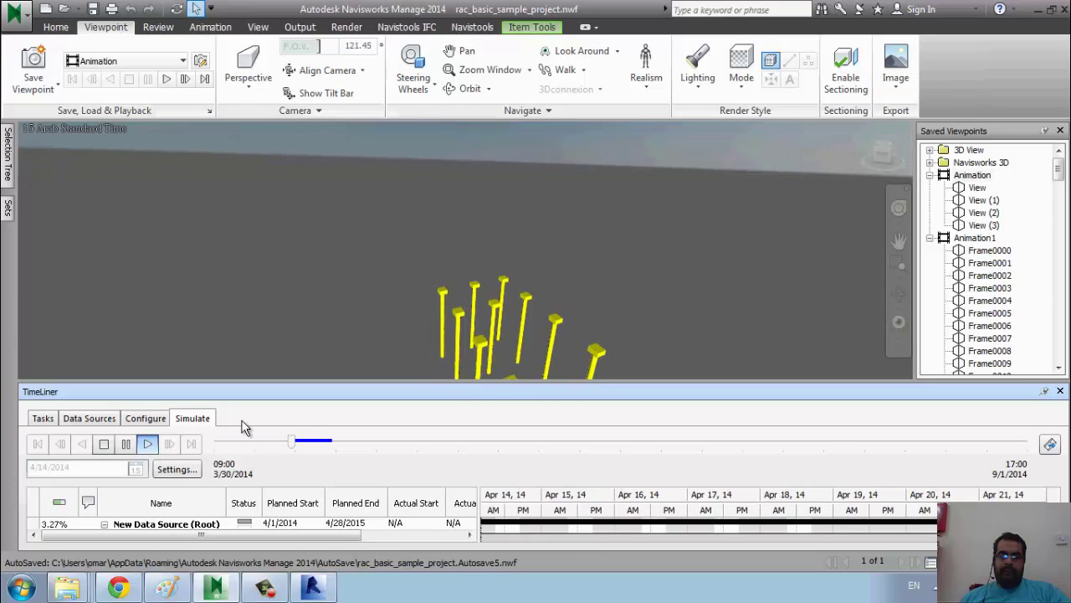
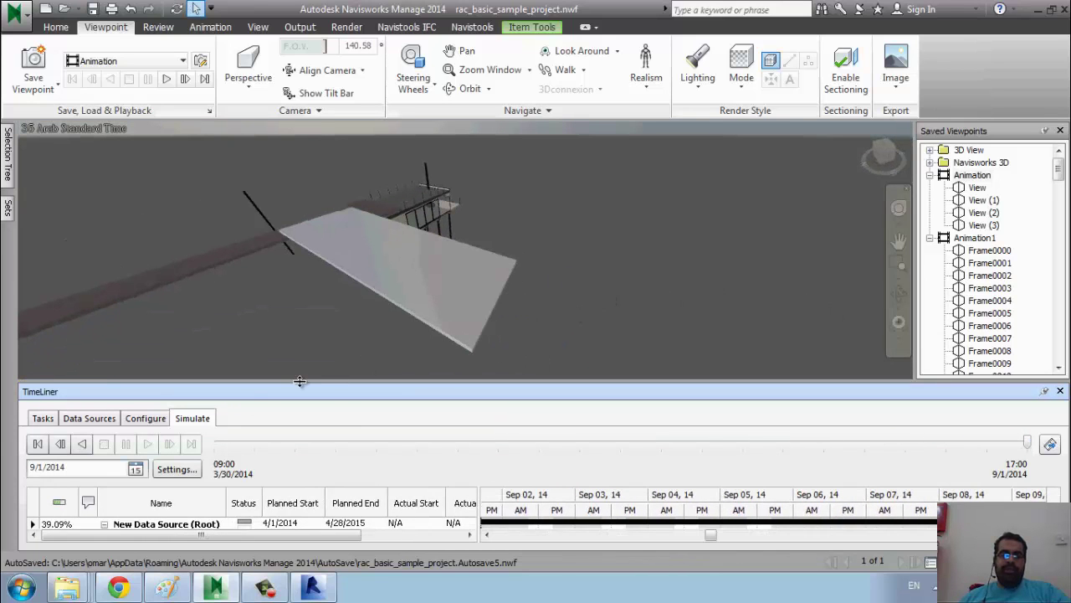
Show the TimeLiner task list and pan the house fully into the view.
click(43, 418)
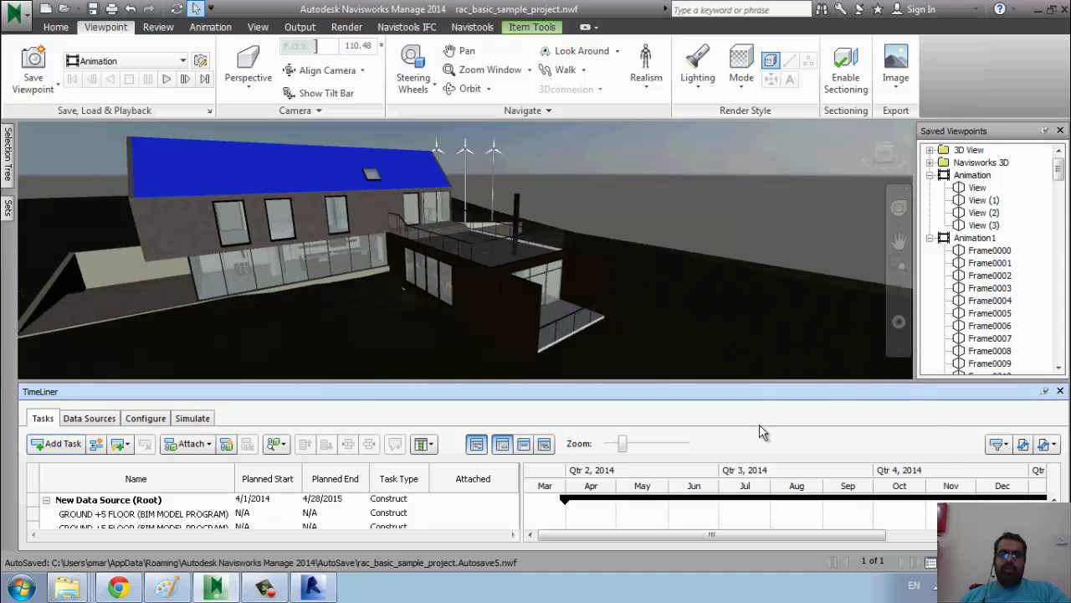
middle_drag(569, 339, 495, 261)
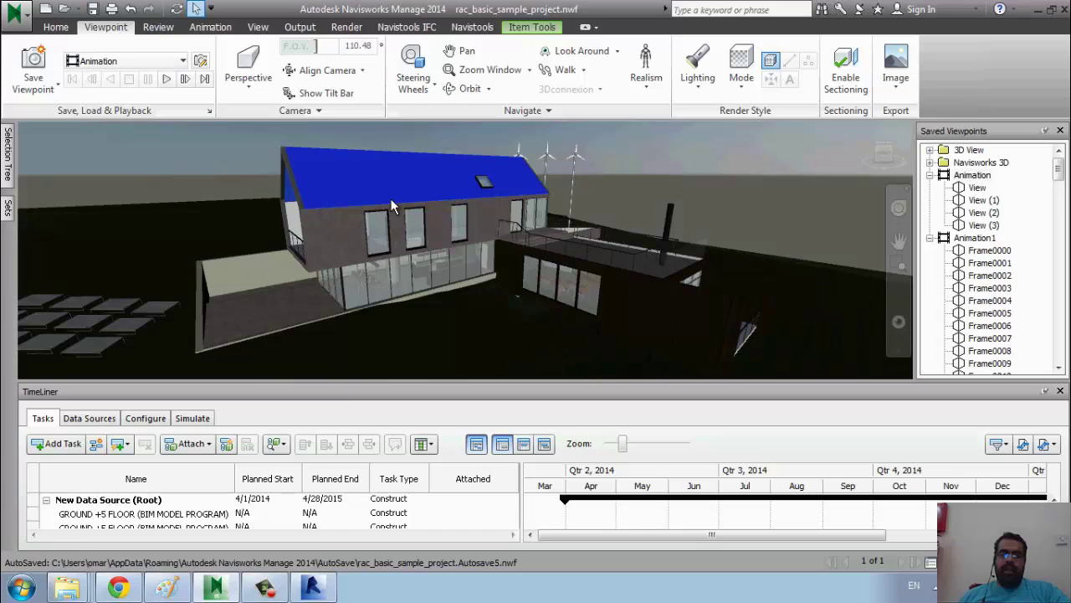
Enable sectioning and set the sectioning mode to Box around the house.
click(847, 67)
click(847, 62)
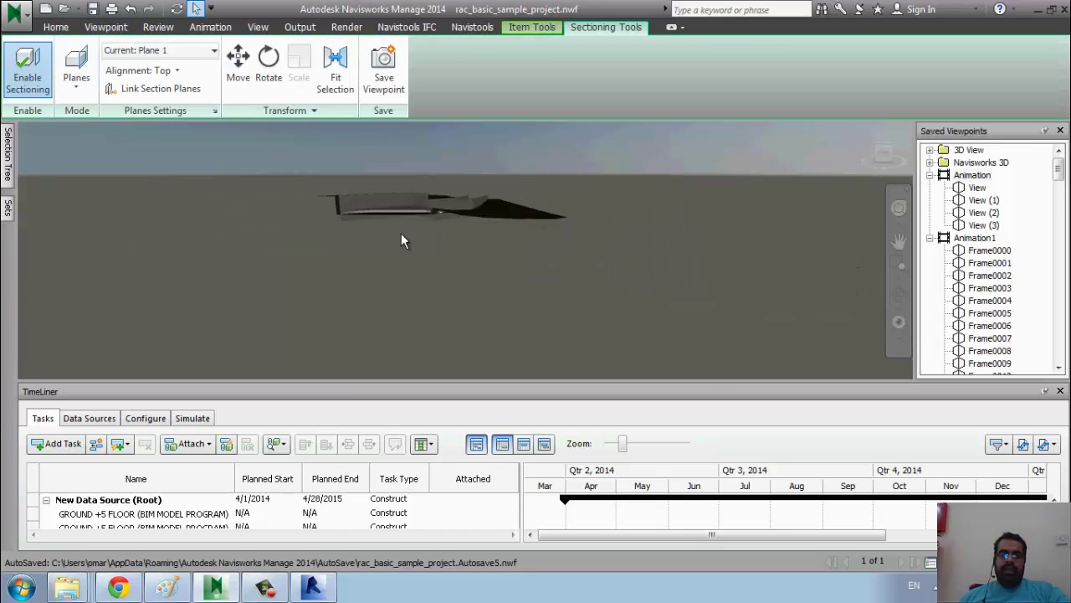
click(106, 27)
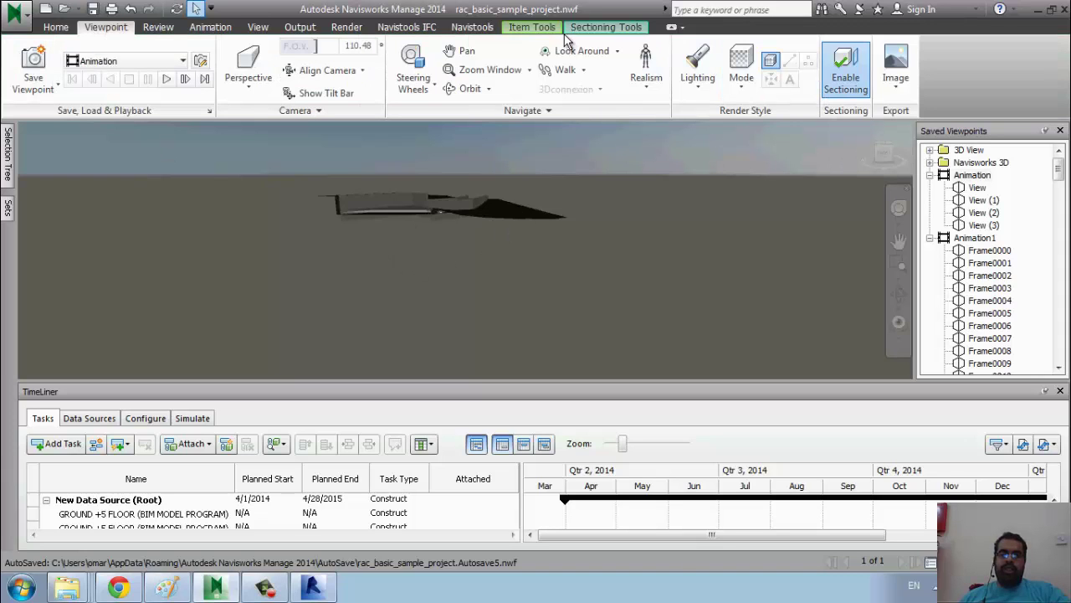
click(610, 28)
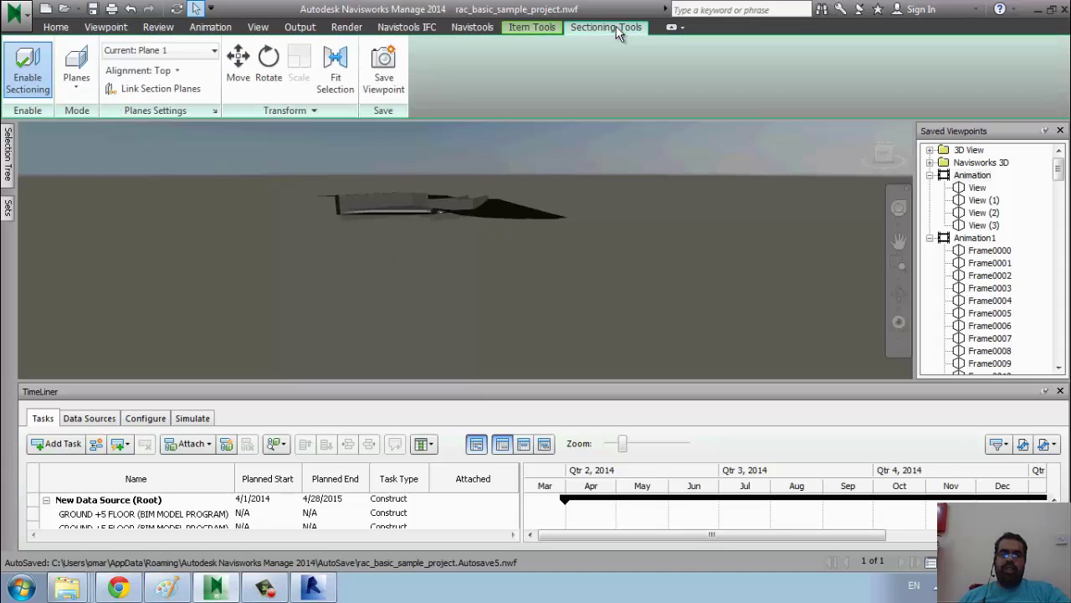
click(77, 84)
click(92, 149)
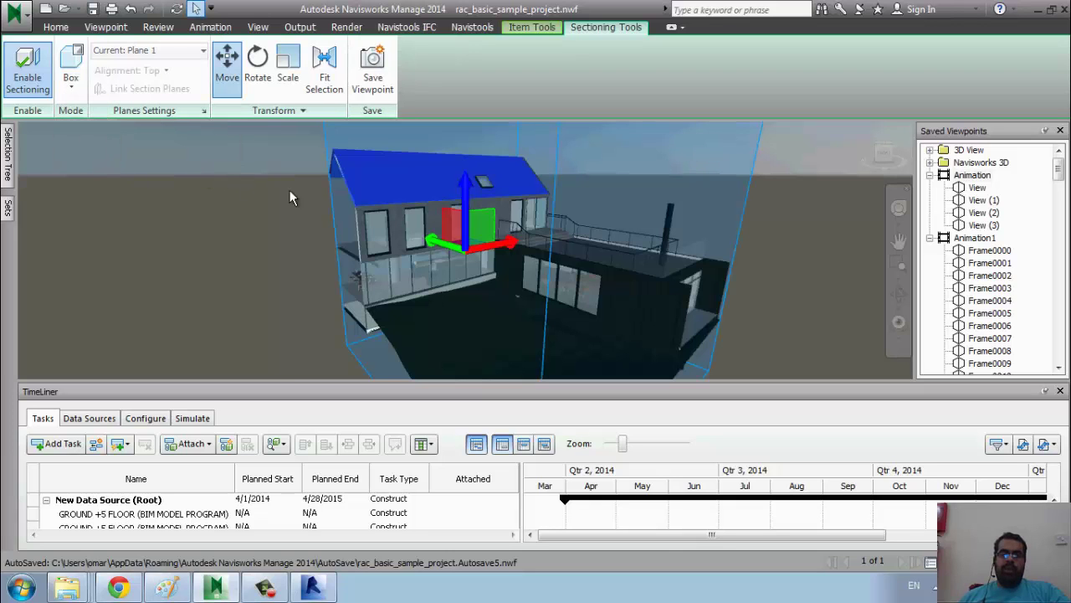
middle_drag(572, 270, 381, 247)
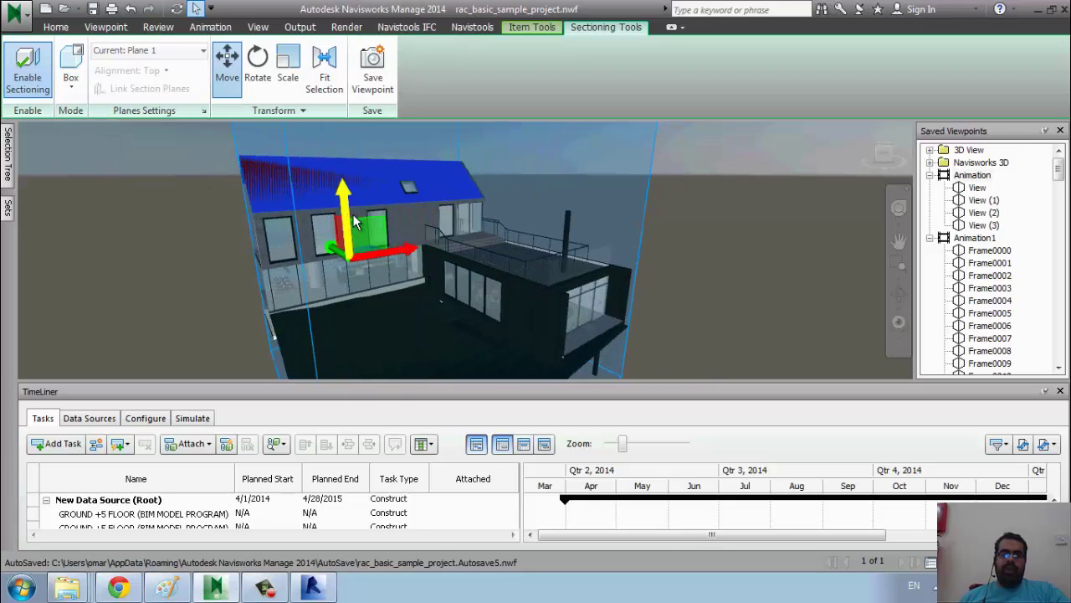
Lower the section box top until only the house base remains.
mouse_move(346, 210)
mouse_down()
mouse_move(385, 390)
mouse_move(364, 267)
mouse_up()
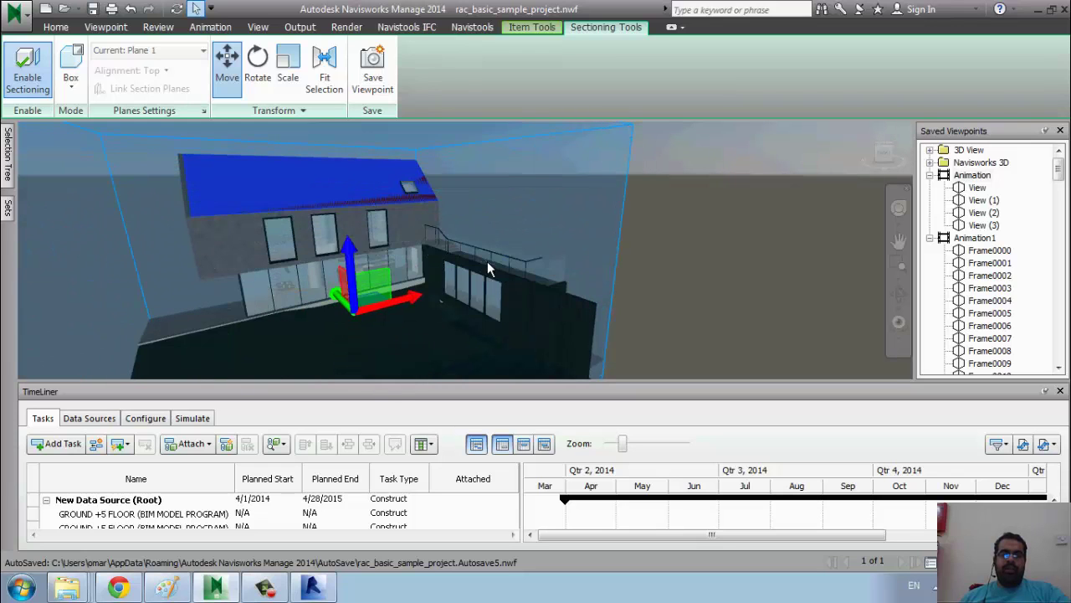
scroll(426, 255, down, 2)
scroll(423, 268, down, 1)
scroll(422, 268, up, 1)
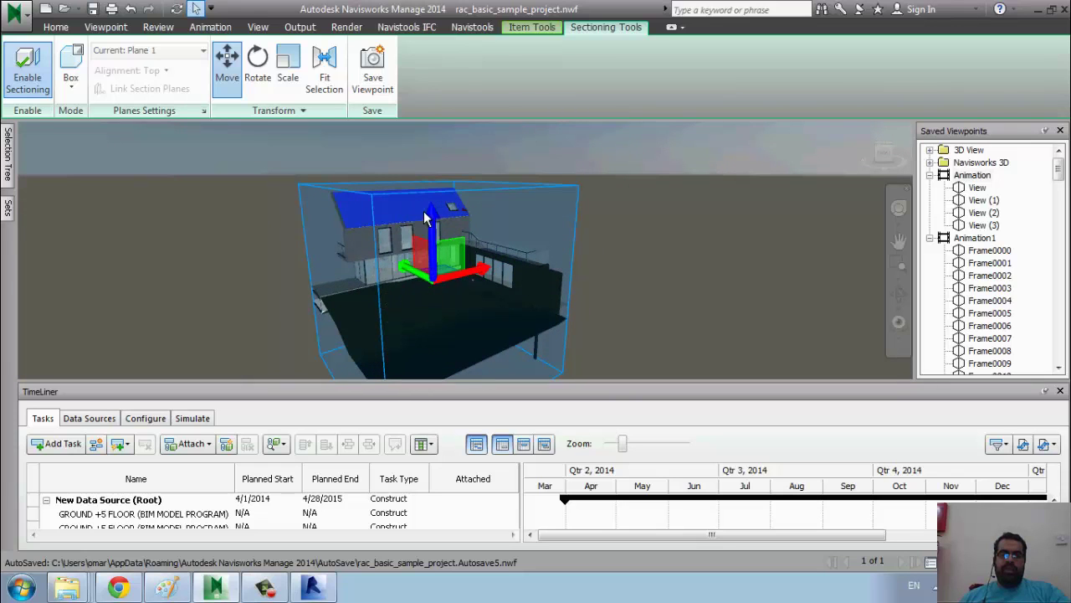
mouse_move(430, 215)
mouse_down()
mouse_move(430, 343)
mouse_move(445, 402)
mouse_up()
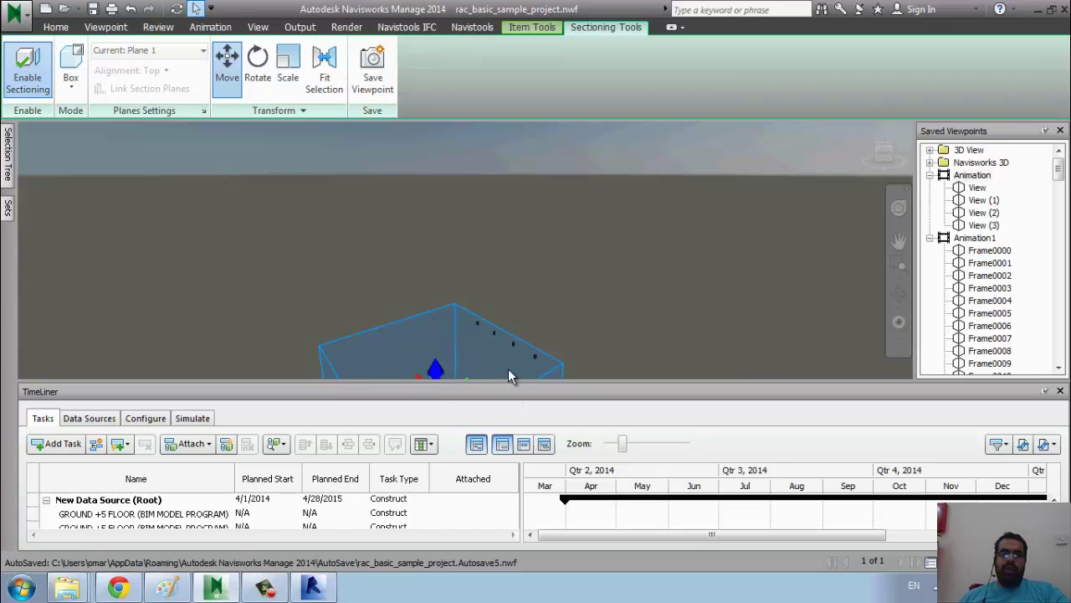
Switch the mode to Plane and back to Box, then toggle sectioning off and on.
click(71, 75)
click(82, 121)
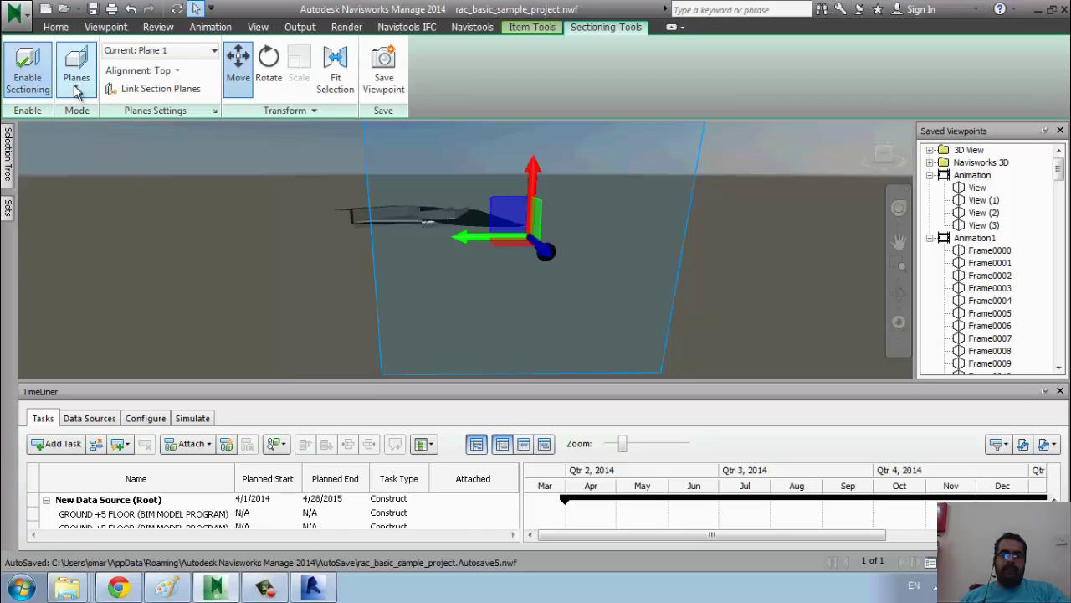
click(76, 84)
click(89, 149)
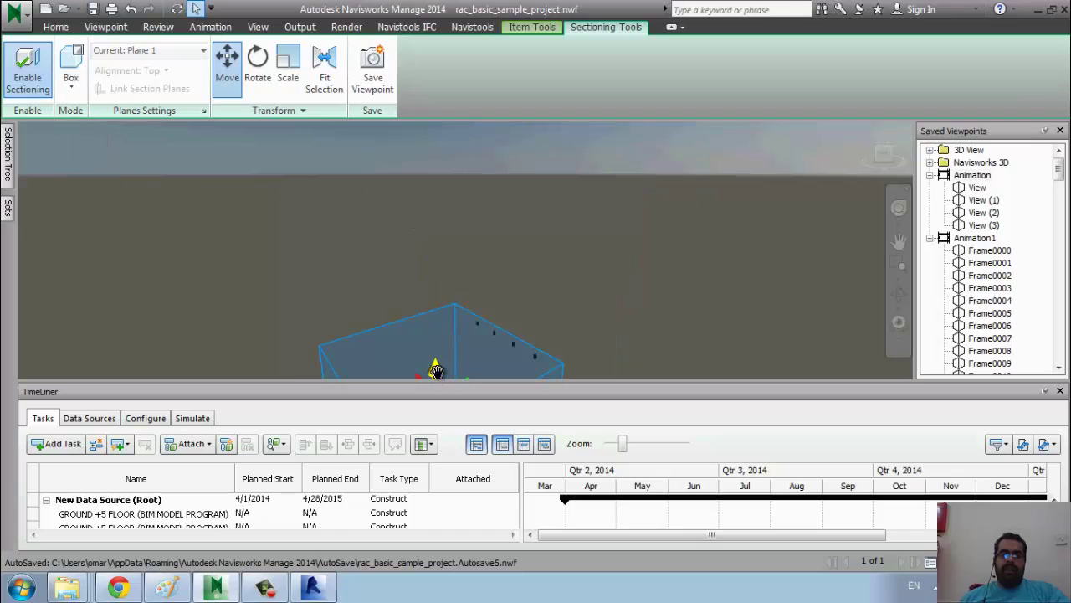
middle_drag(538, 315, 503, 195)
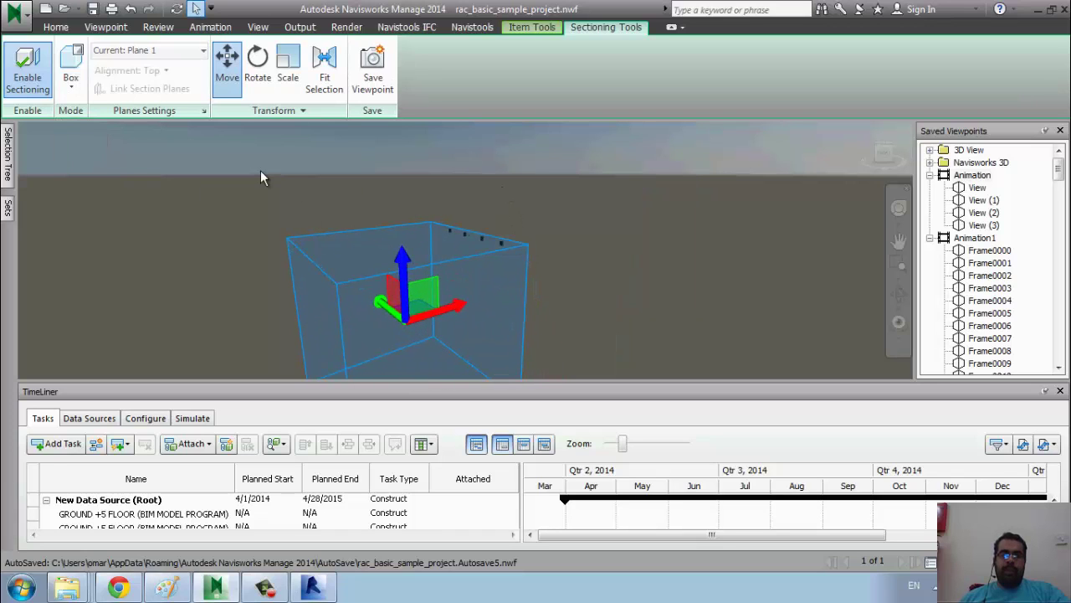
click(30, 83)
click(26, 89)
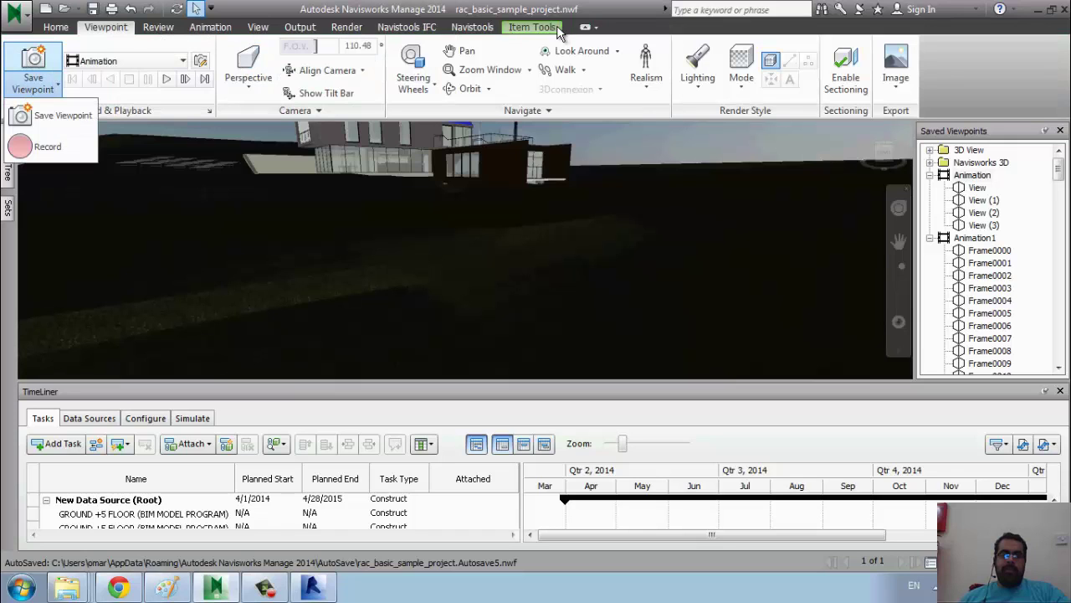
click(849, 73)
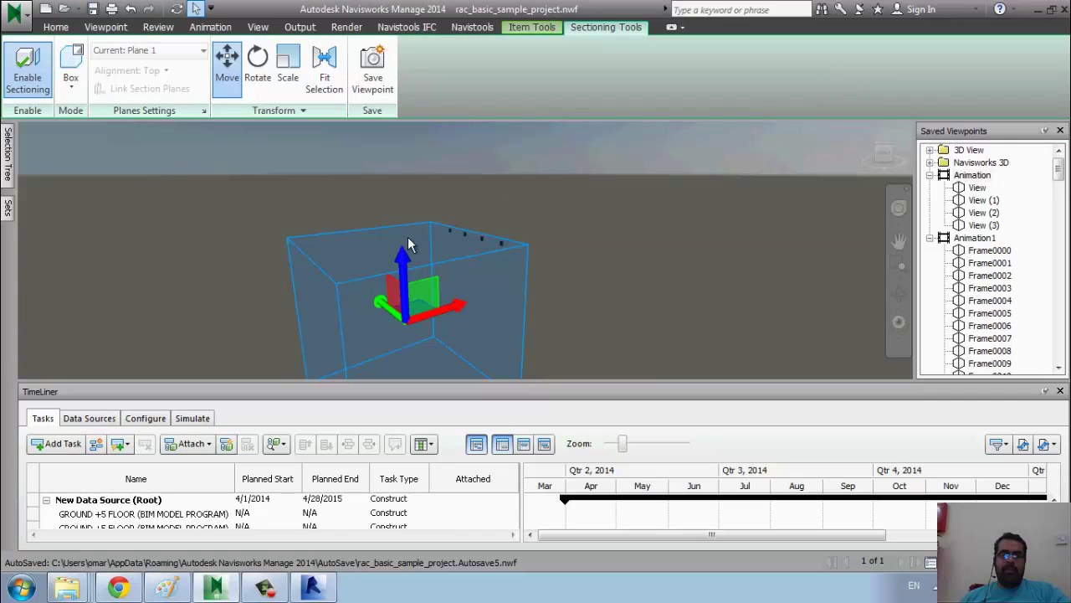
click(105, 27)
Save the sectioned view, raise the section box, and collapse the Animation lists.
click(34, 66)
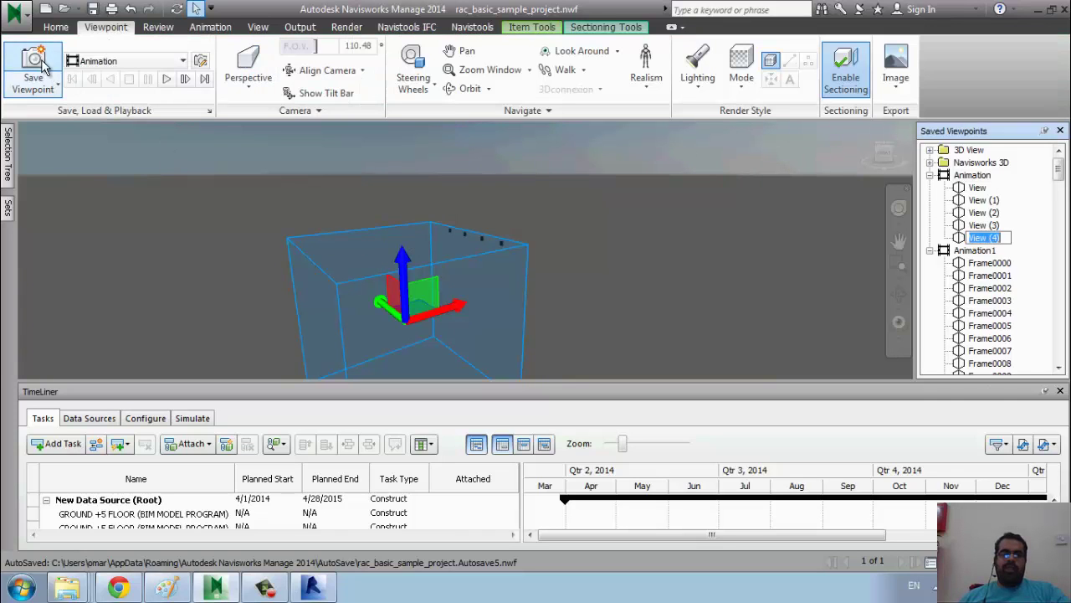
click(592, 30)
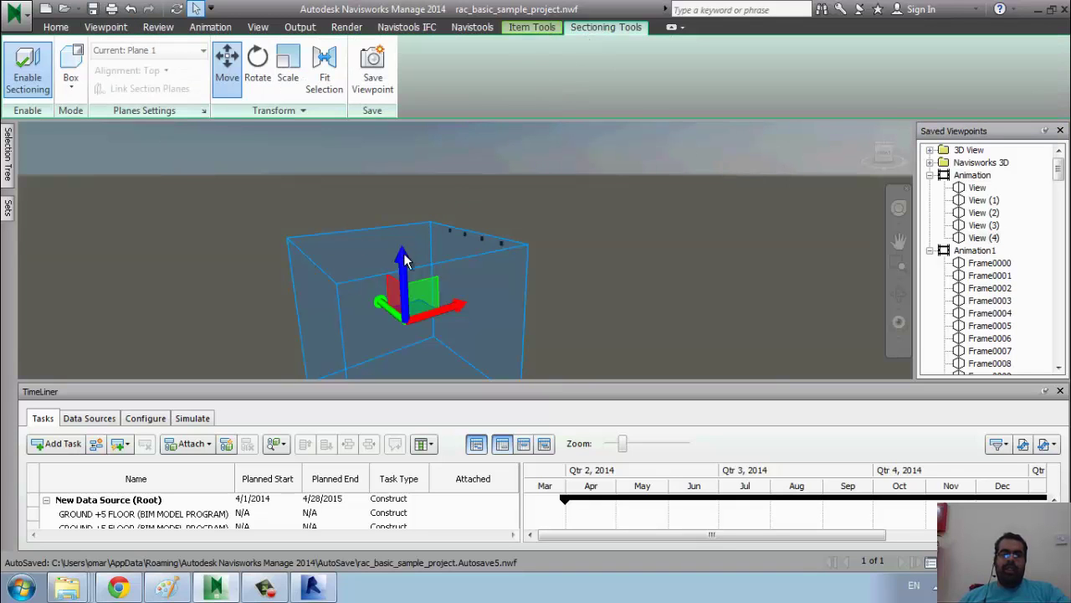
drag(402, 263, 405, 28)
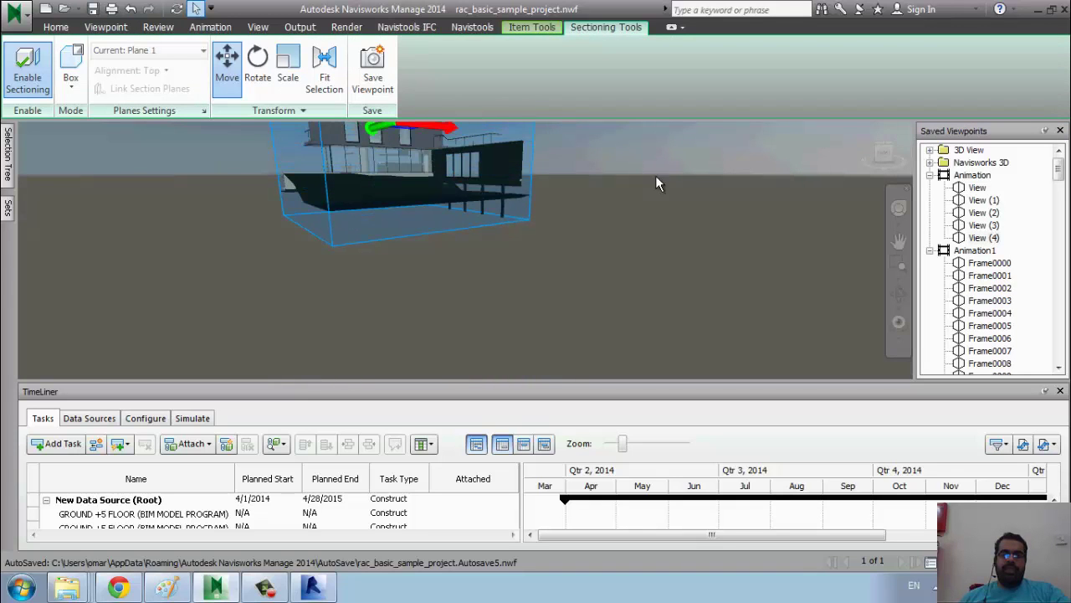
middle_drag(656, 184, 604, 224)
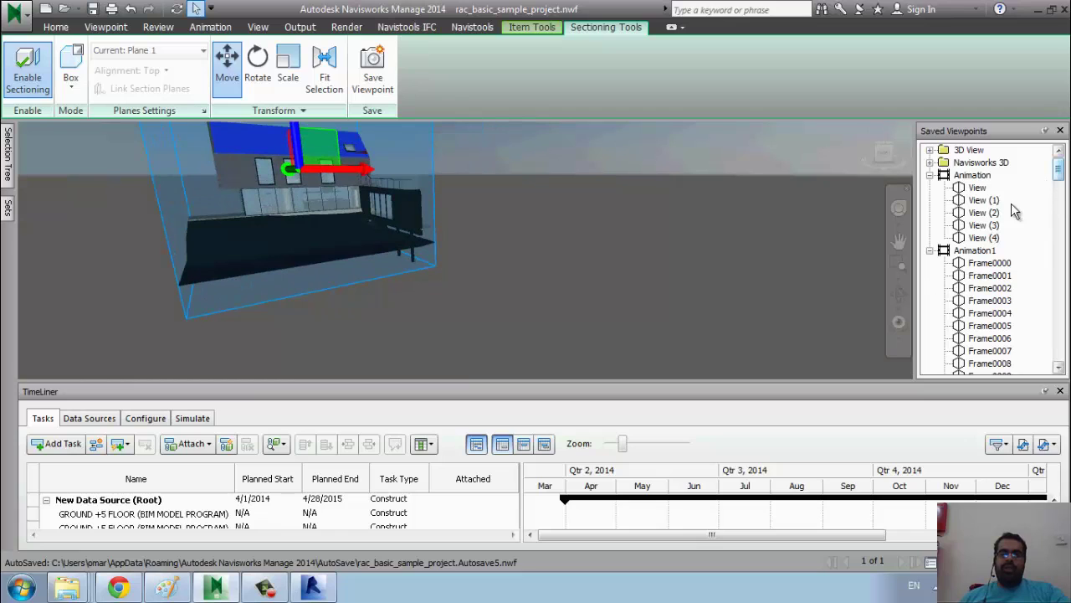
click(931, 251)
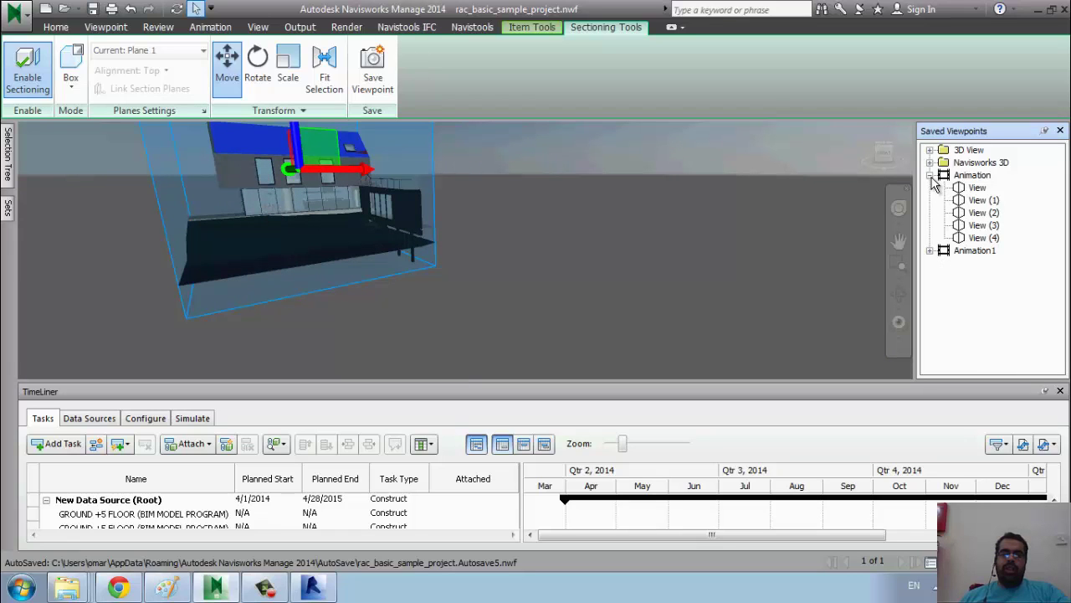
click(930, 175)
Save viewpoints View and View (1) with the section box lowered, then raised.
middle_drag(391, 240, 799, 271)
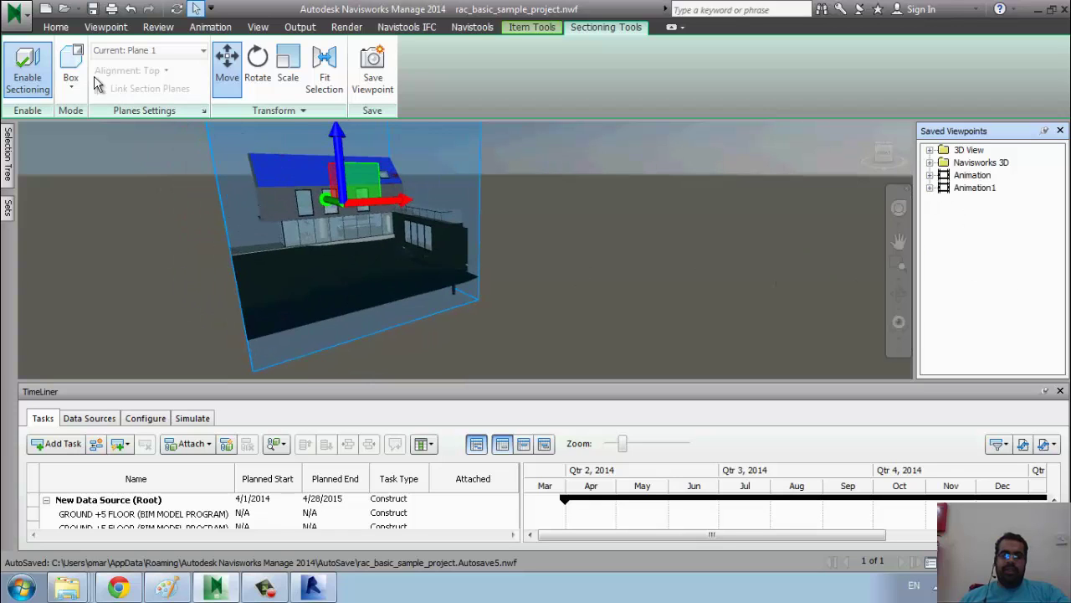
click(106, 27)
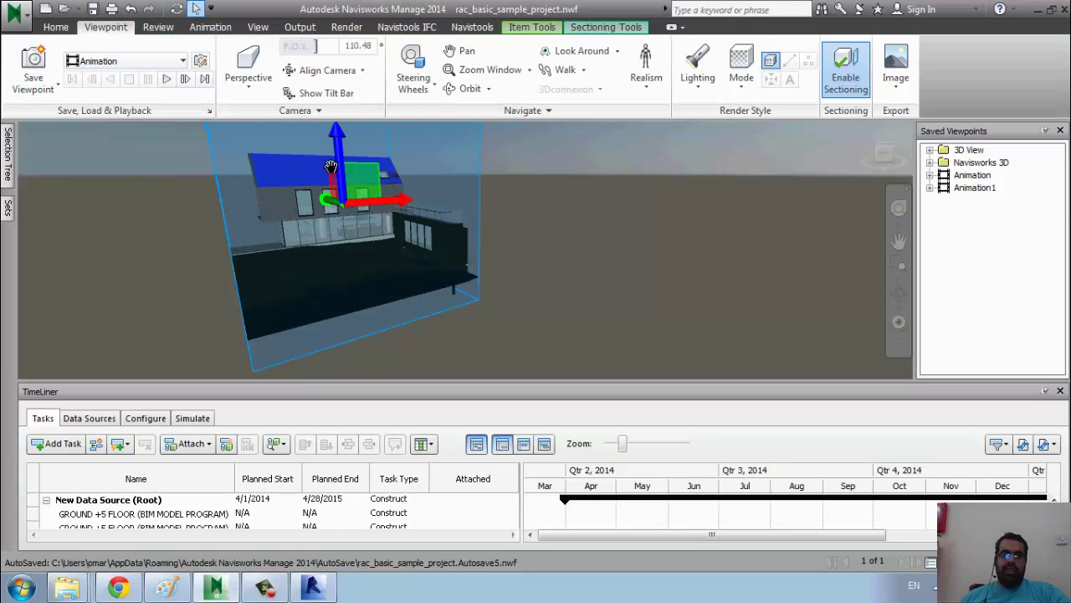
drag(344, 184, 357, 315)
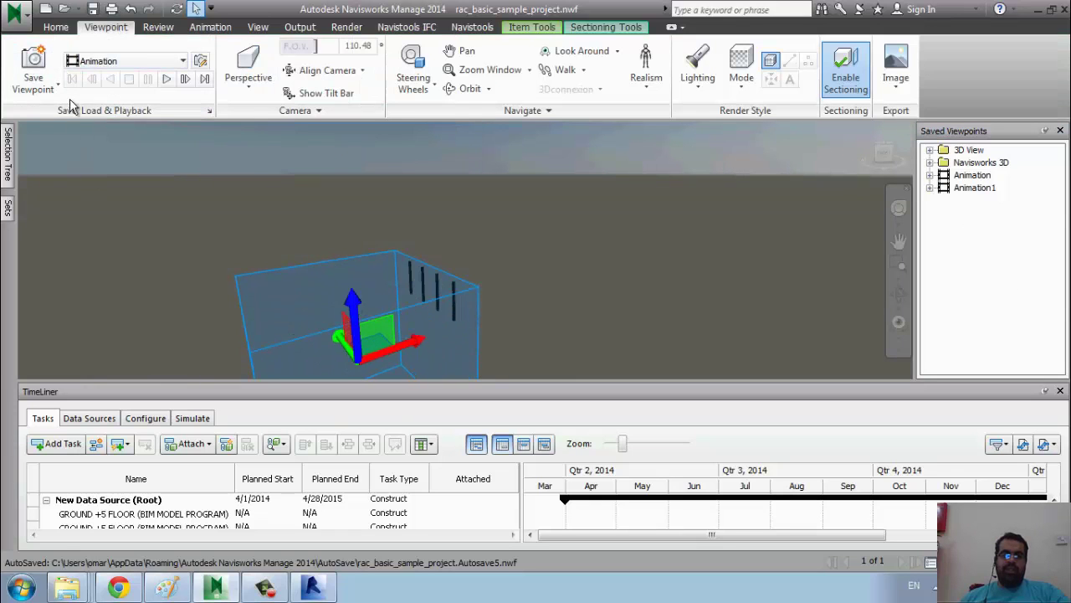
click(34, 67)
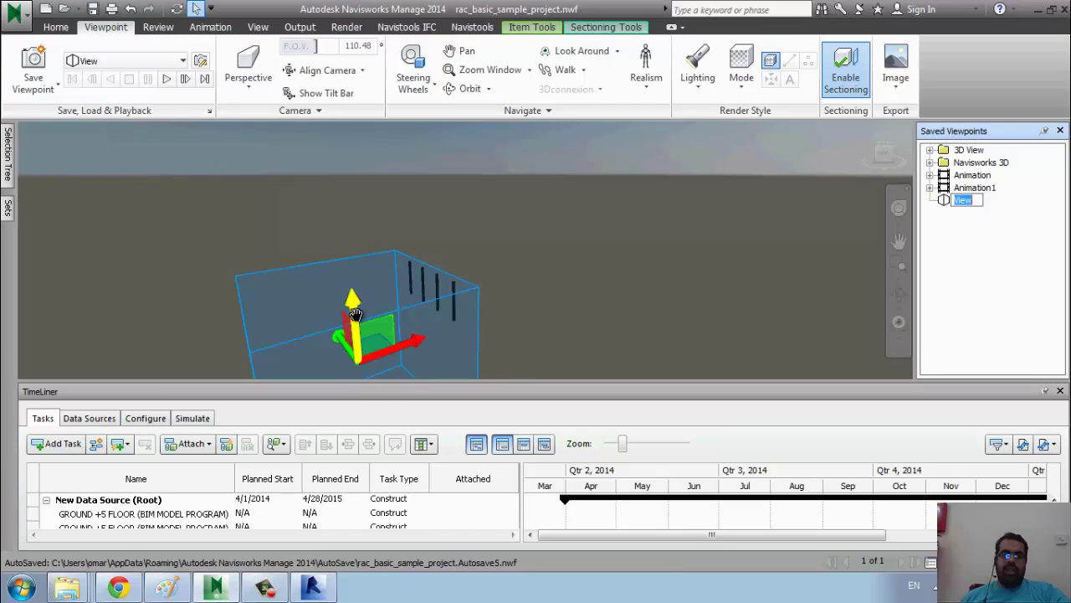
drag(371, 331, 343, 151)
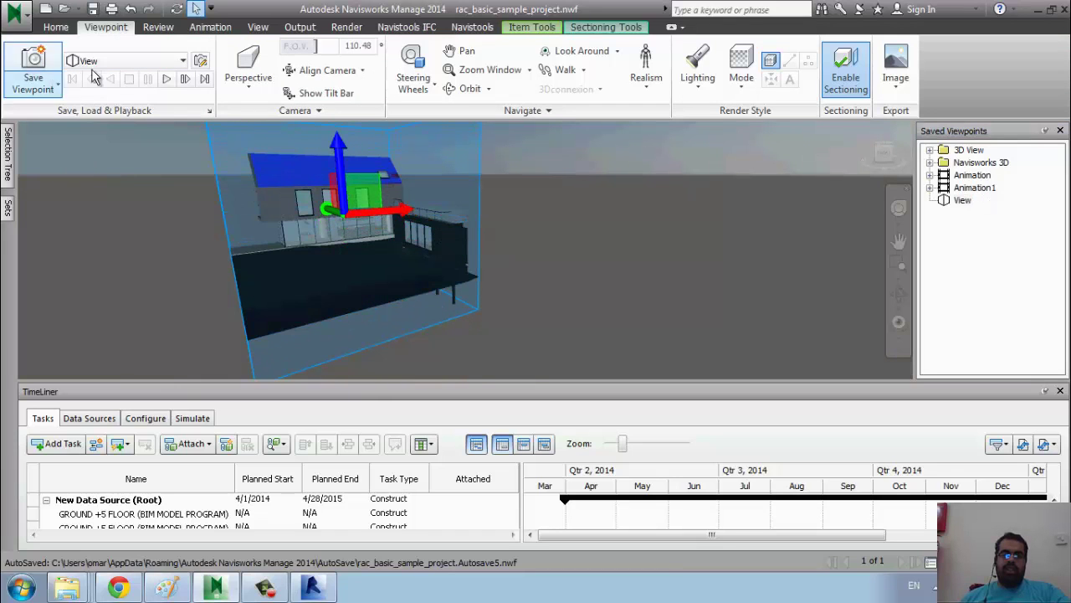
click(33, 67)
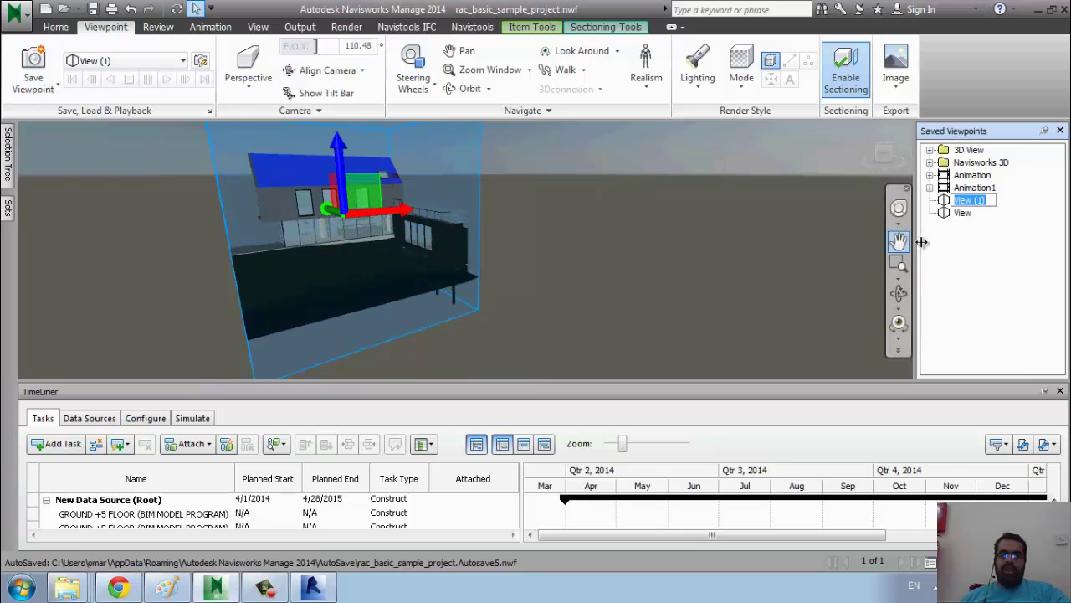
Create Animation (1) and add View and View (1) as its frames.
right_click(972, 260)
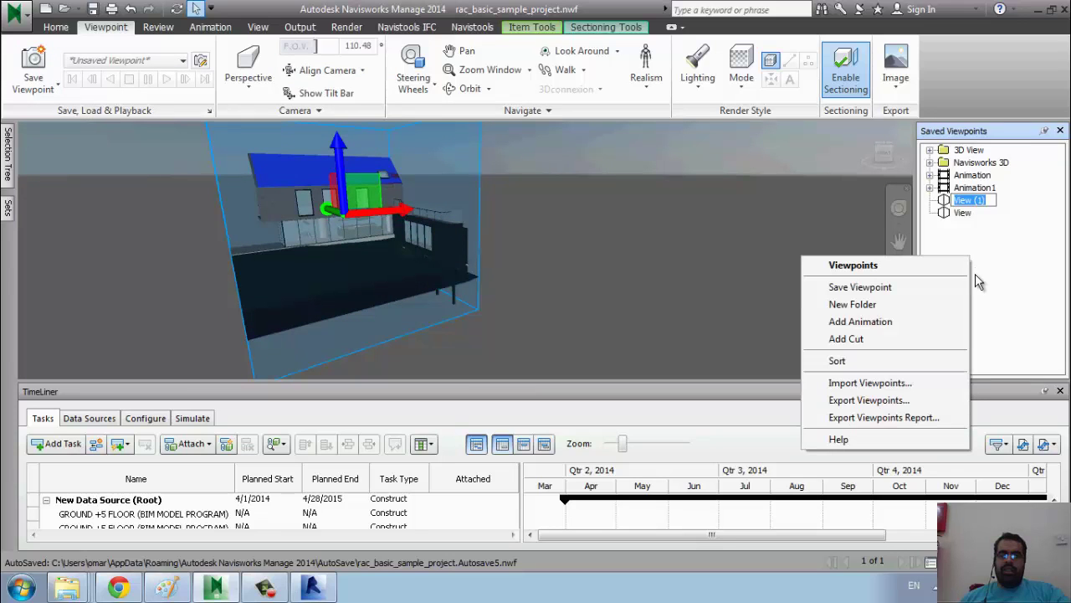
click(887, 322)
click(963, 213)
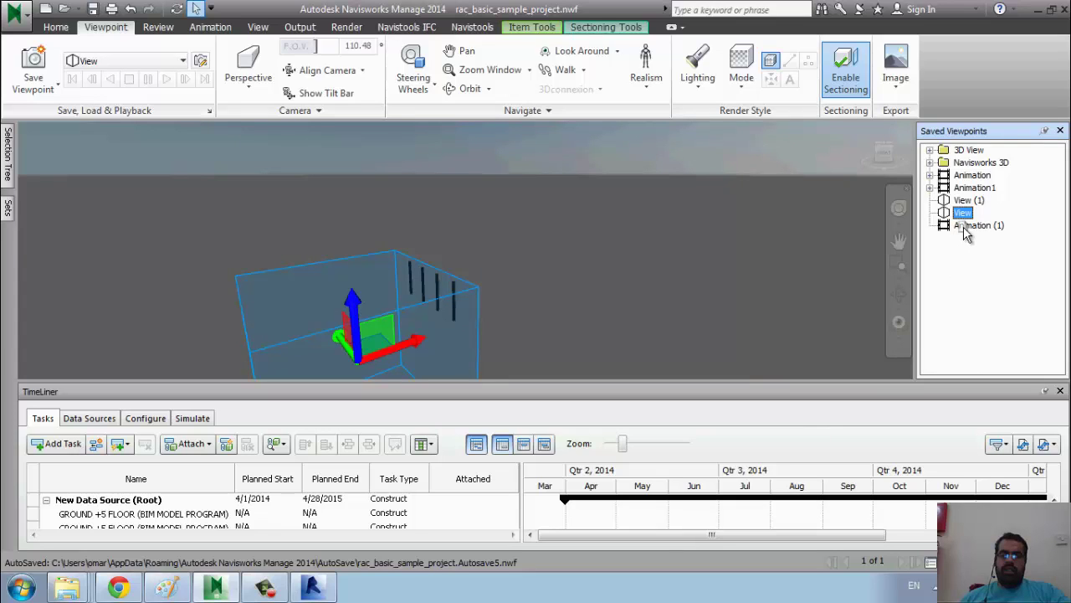
drag(963, 230, 963, 231)
click(964, 203)
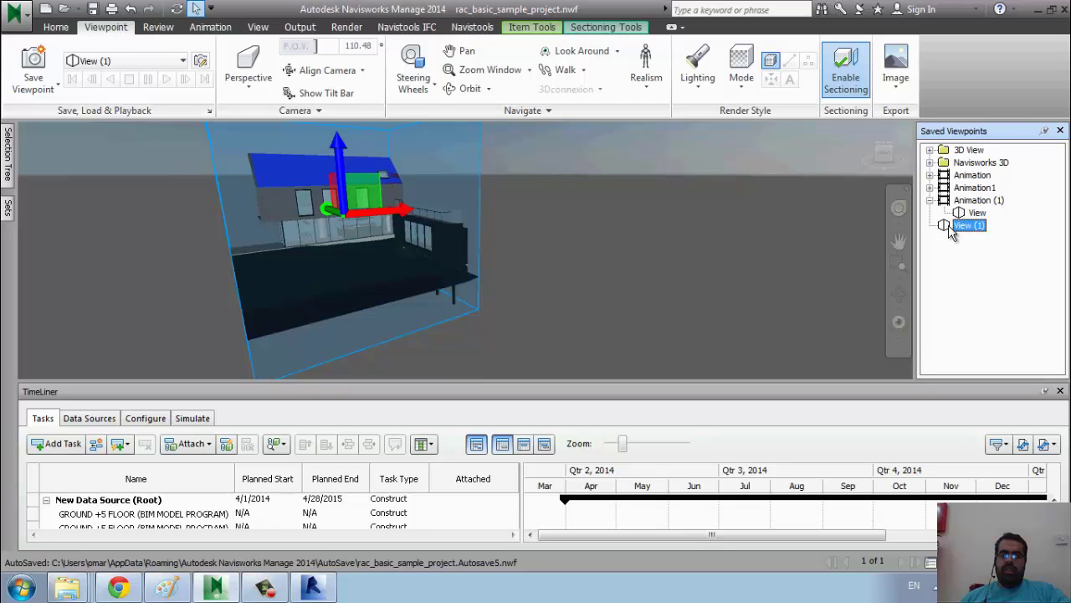
drag(974, 209, 971, 211)
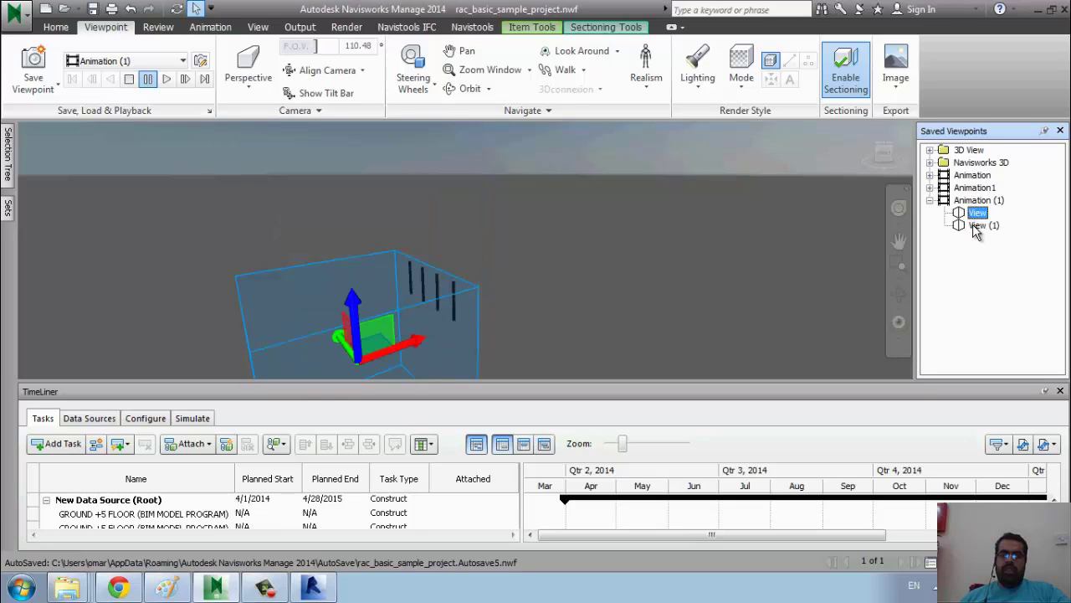
Play, pause and stop Animation (1), then clear the selection.
click(166, 80)
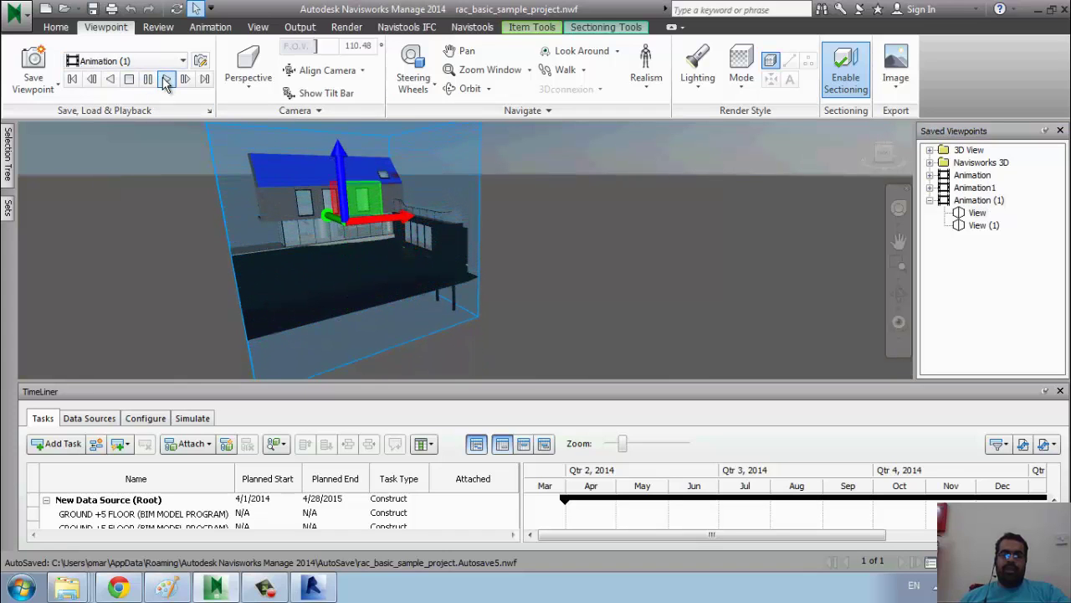
click(148, 80)
click(132, 82)
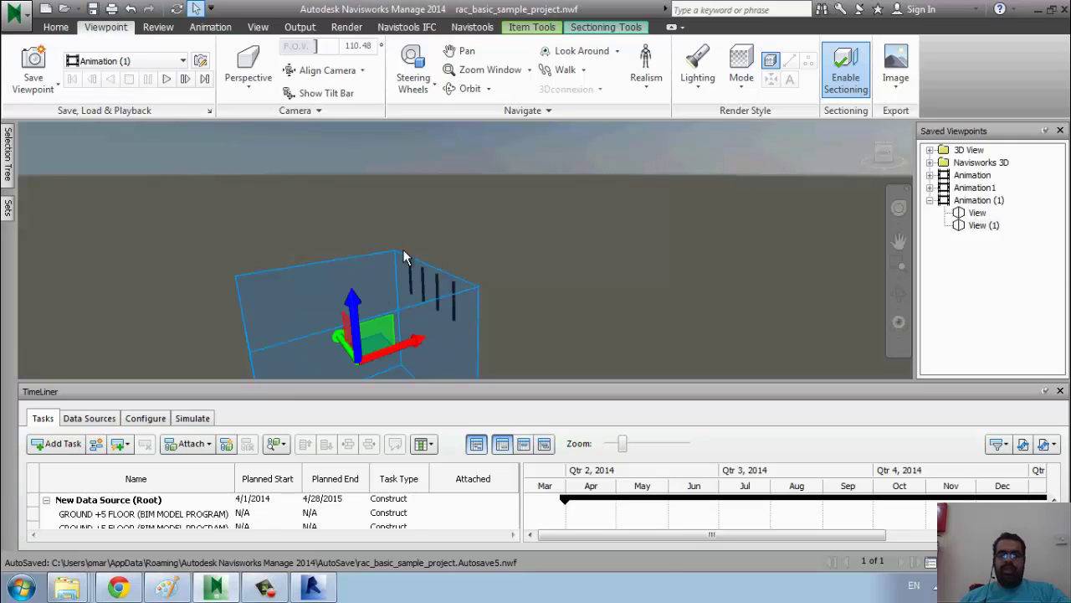
click(508, 246)
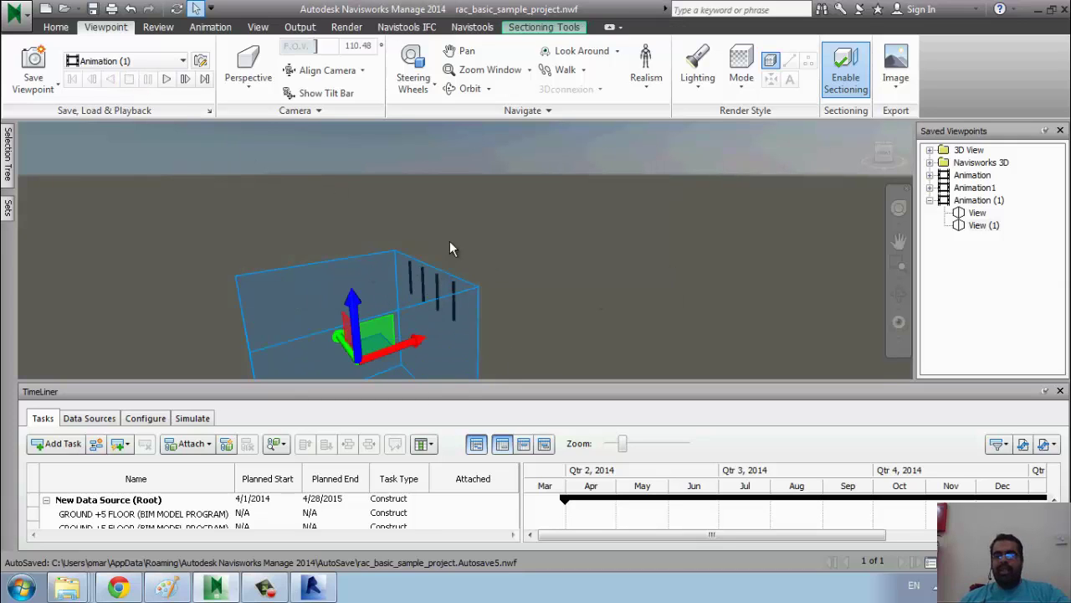
Rotate and shift the section box around the house, then fit the view to the house.
click(544, 28)
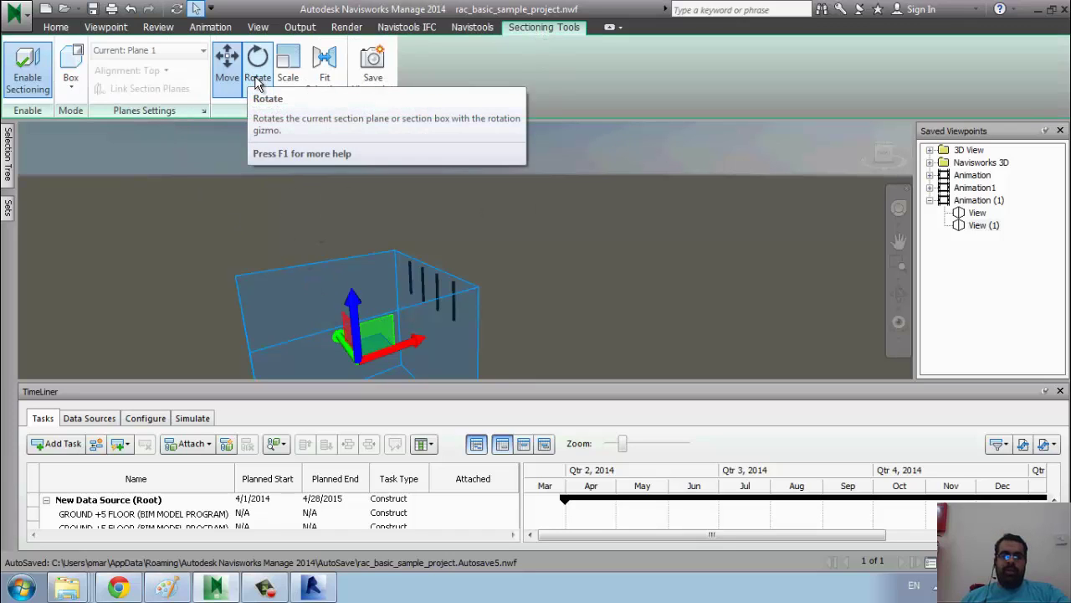
click(252, 70)
drag(398, 335, 266, 133)
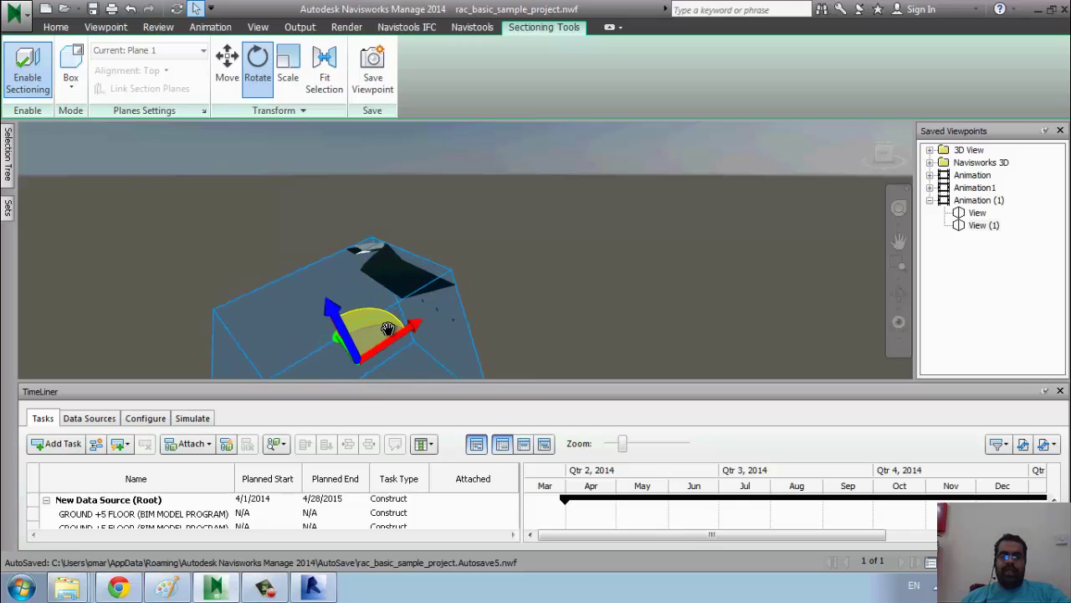
click(226, 67)
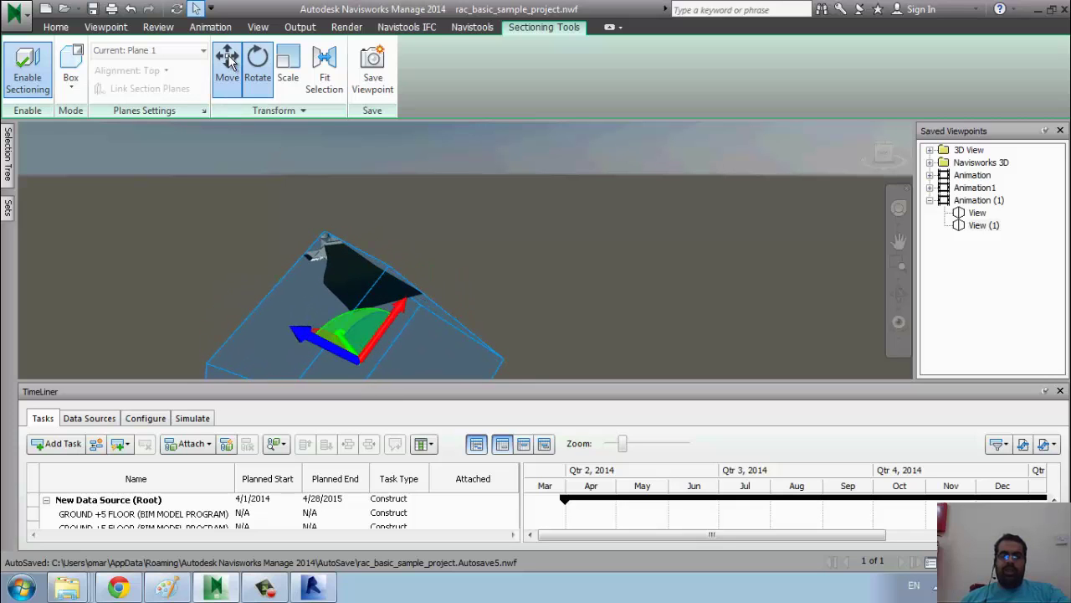
drag(356, 329, 306, 214)
mouse_move(306, 214)
shift+middle_down()
mouse_move(248, 205)
mouse_move(284, 239)
mouse_move(284, 184)
shift+middle_up()
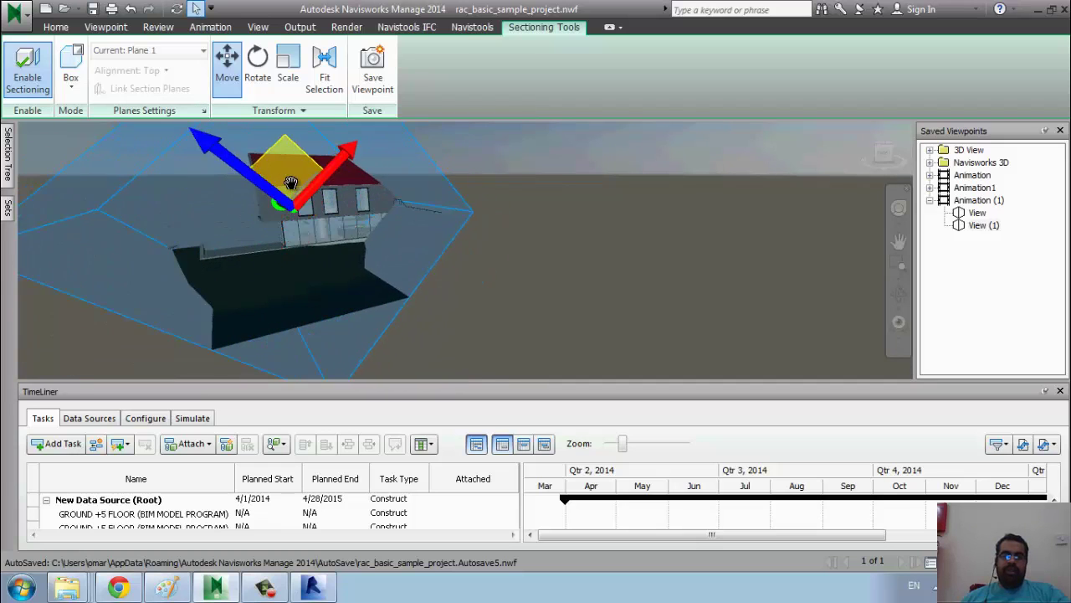
click(320, 84)
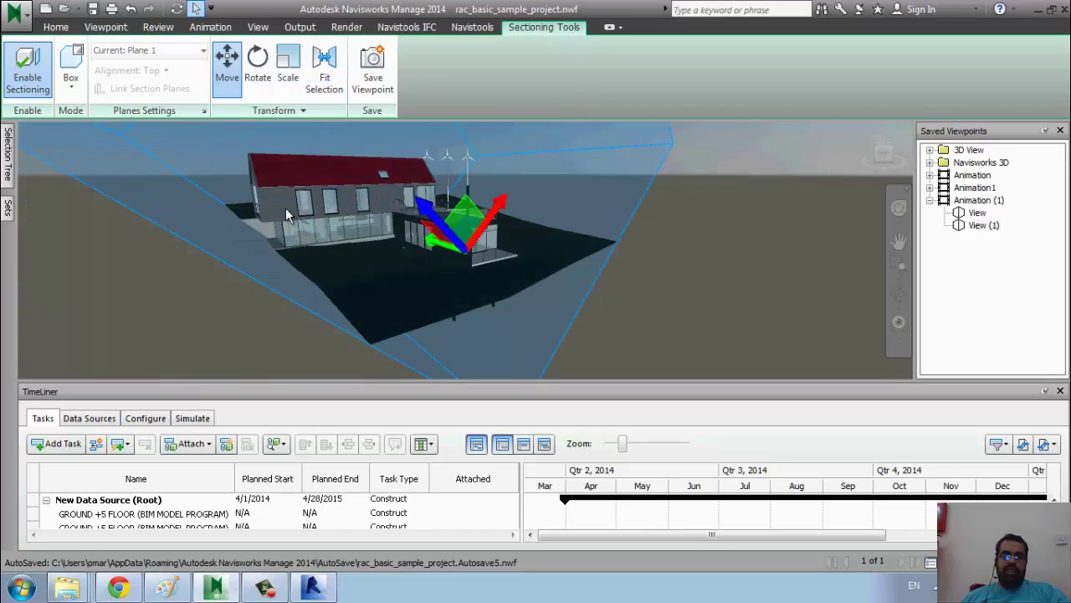
click(71, 81)
Set the sectioning mode to Planes, then back to Box.
click(89, 112)
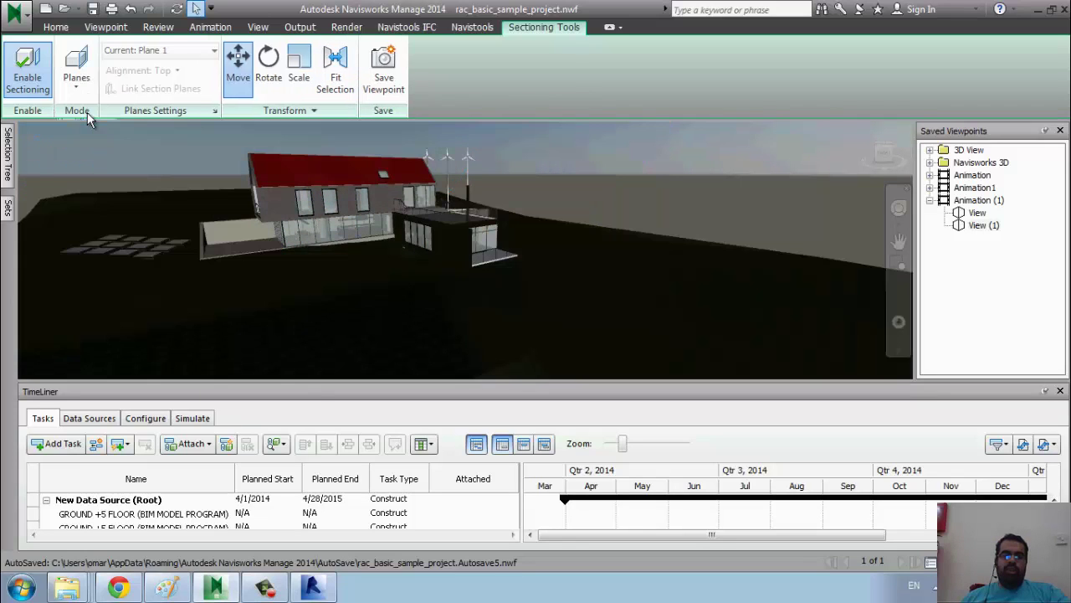
scroll(396, 251, up, 2)
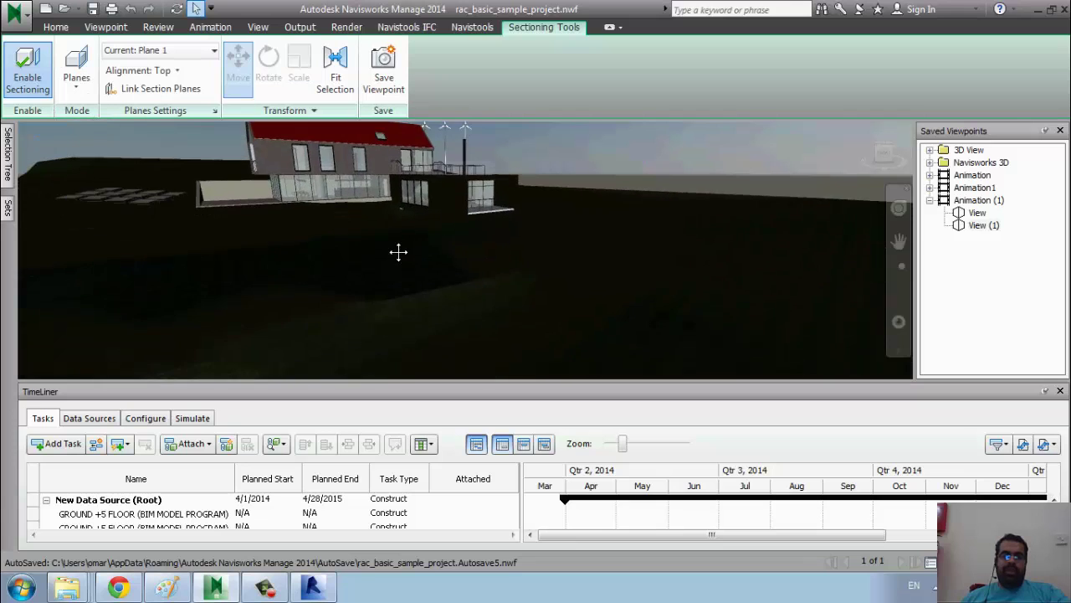
scroll(398, 251, down, 4)
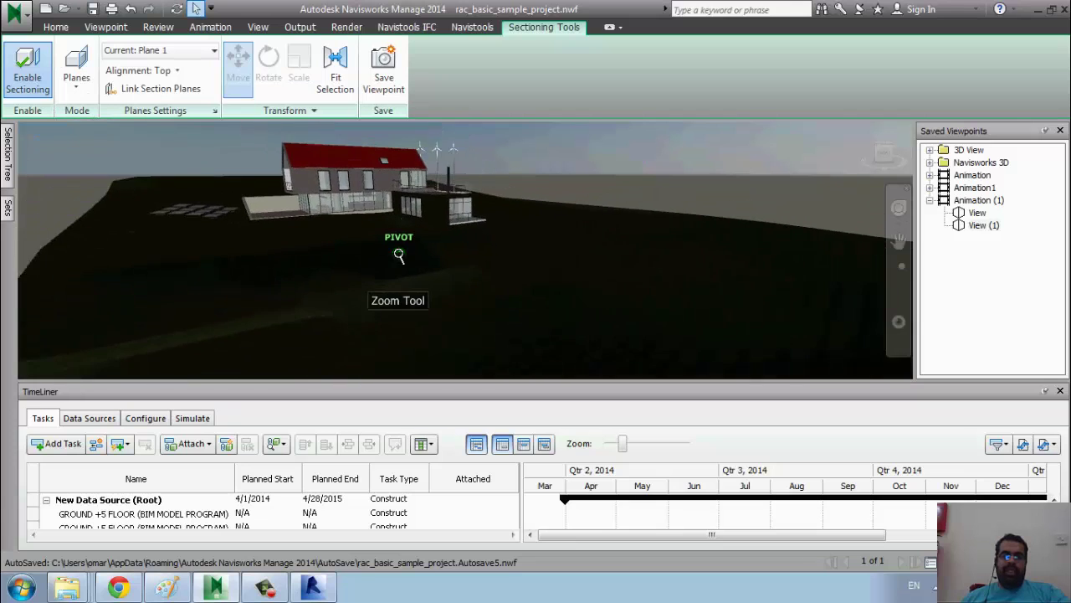
click(73, 87)
click(89, 148)
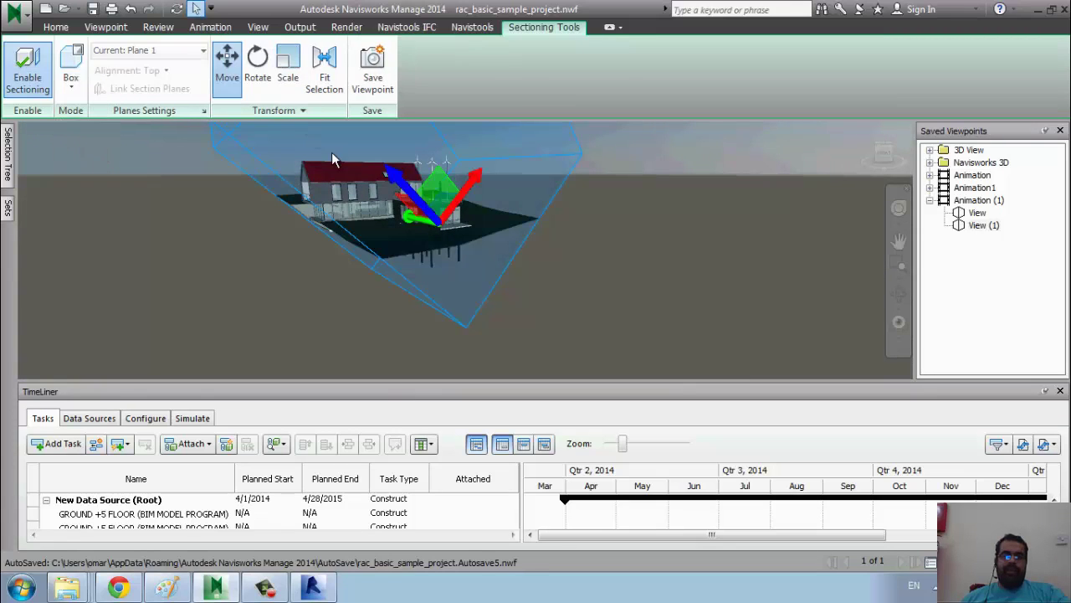
Orbit, pan and zoom in for a closer view of the house.
mouse_move(452, 222)
shift+middle_down()
mouse_move(328, 240)
mouse_move(368, 228)
shift+middle_up()
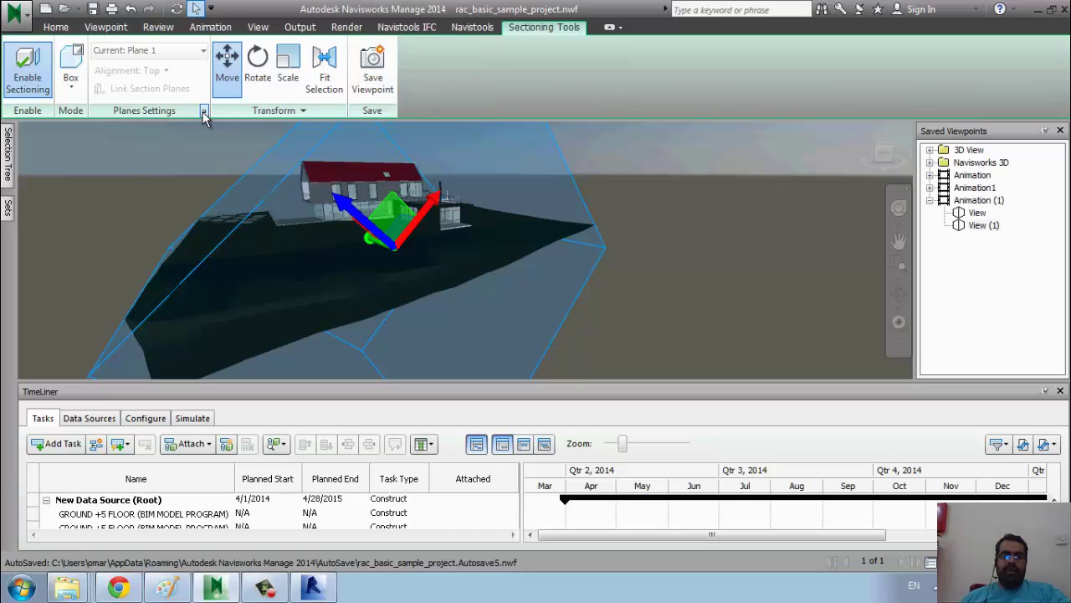
middle_drag(414, 285, 359, 268)
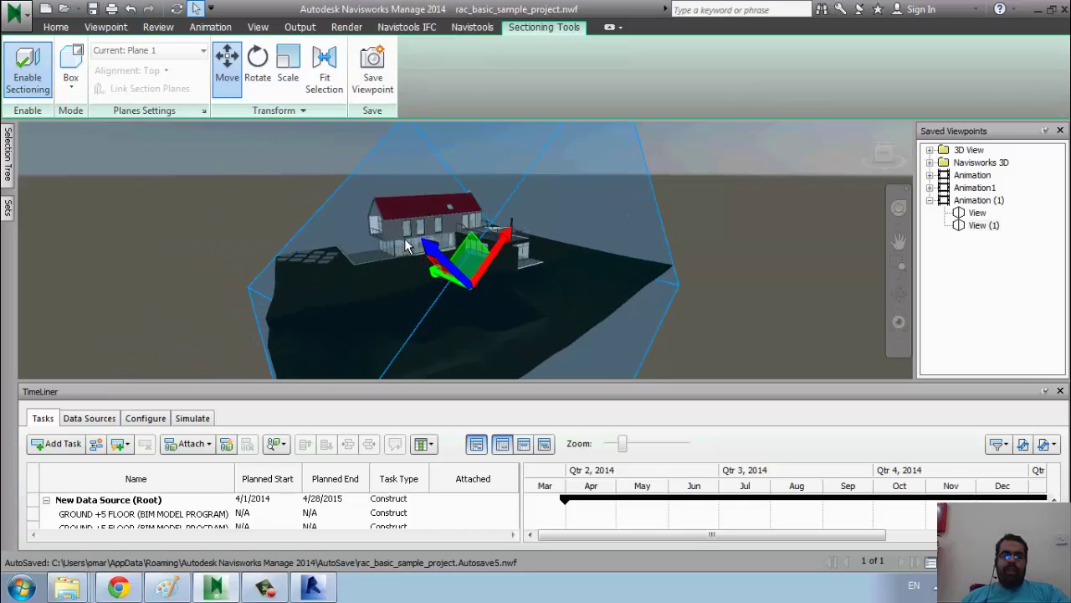
scroll(353, 276, up, 3)
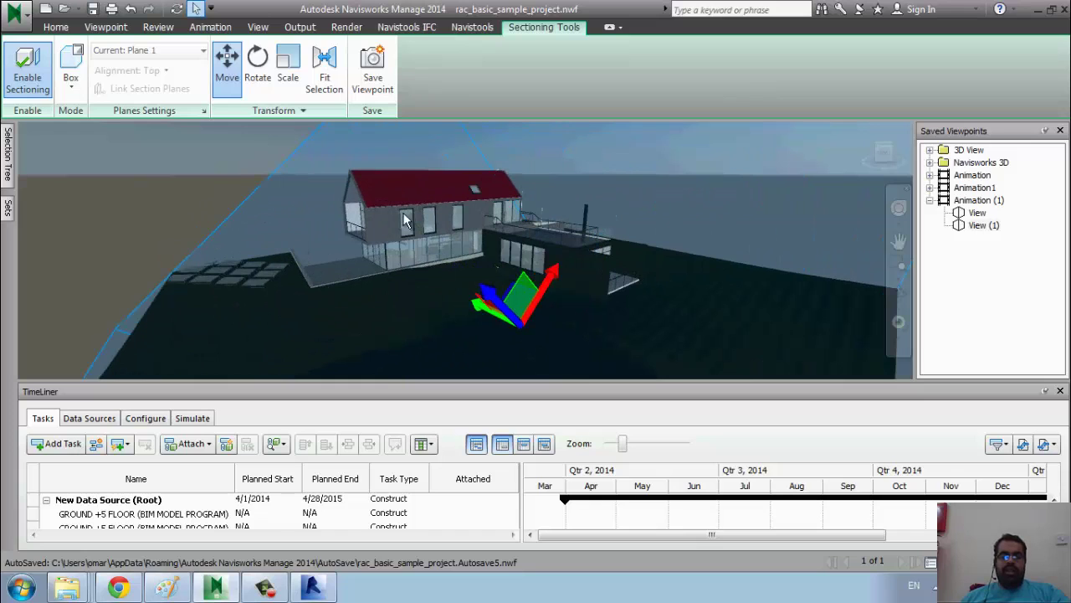
scroll(481, 328, down, 2)
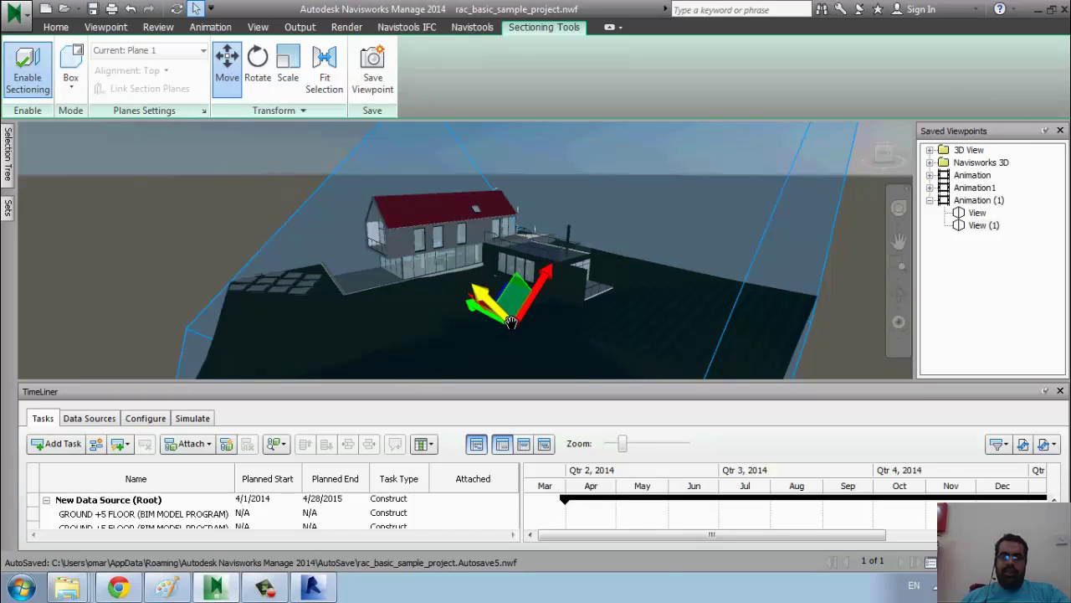
Walk the camera forward toward the house and look around it.
click(55, 28)
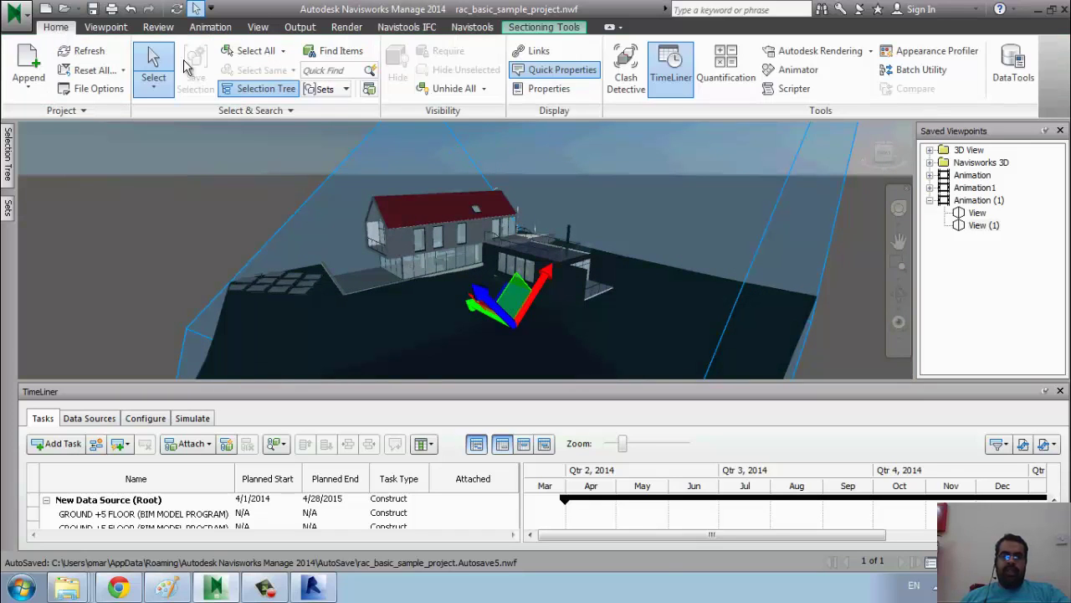
click(103, 30)
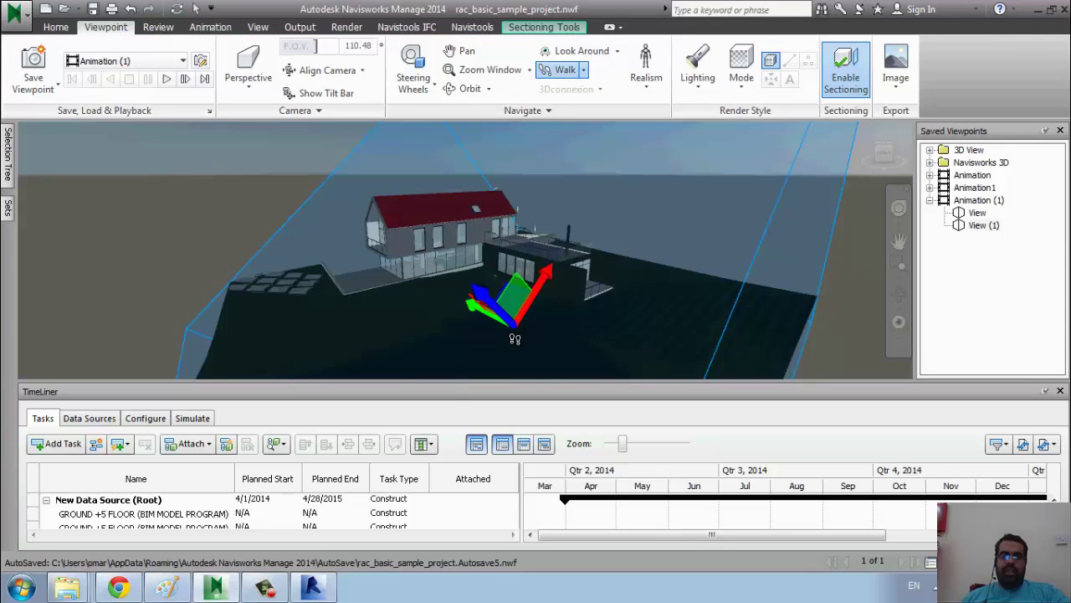
drag(515, 338, 528, 265)
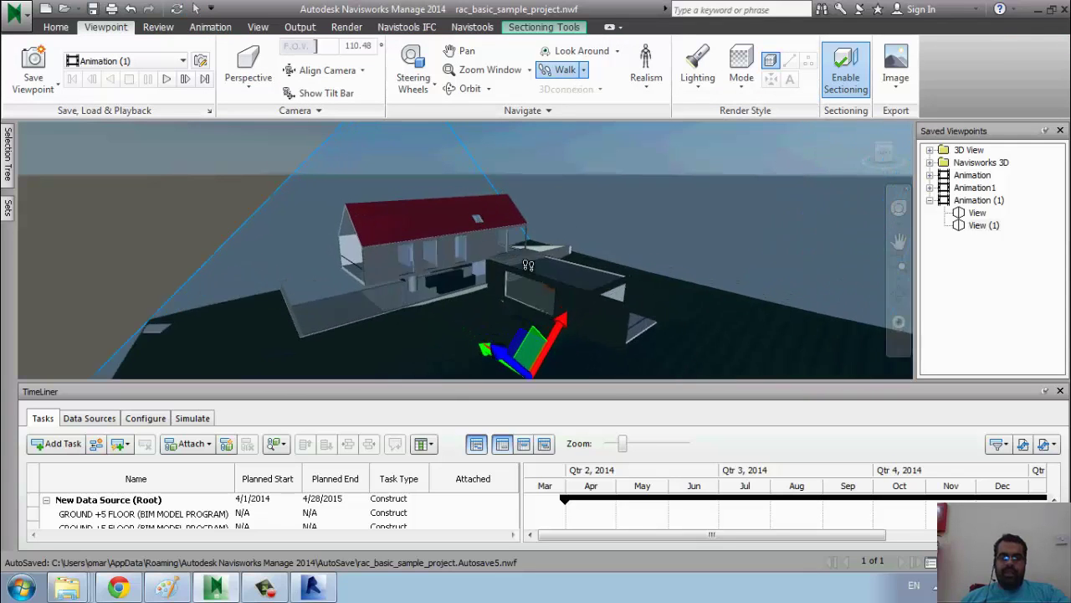
drag(528, 266, 535, 251)
click(582, 50)
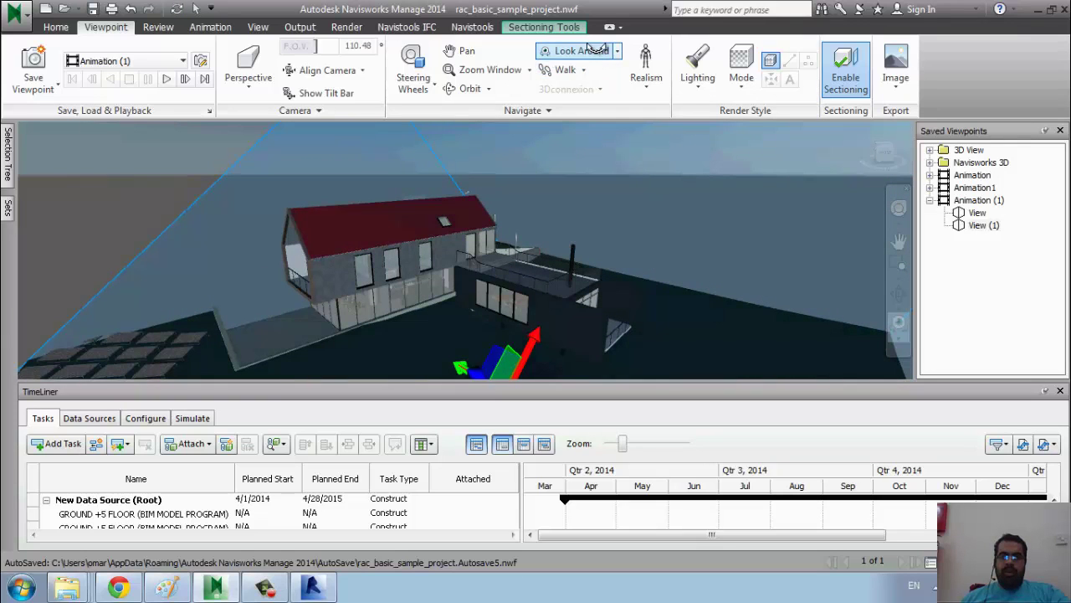
drag(495, 379, 527, 330)
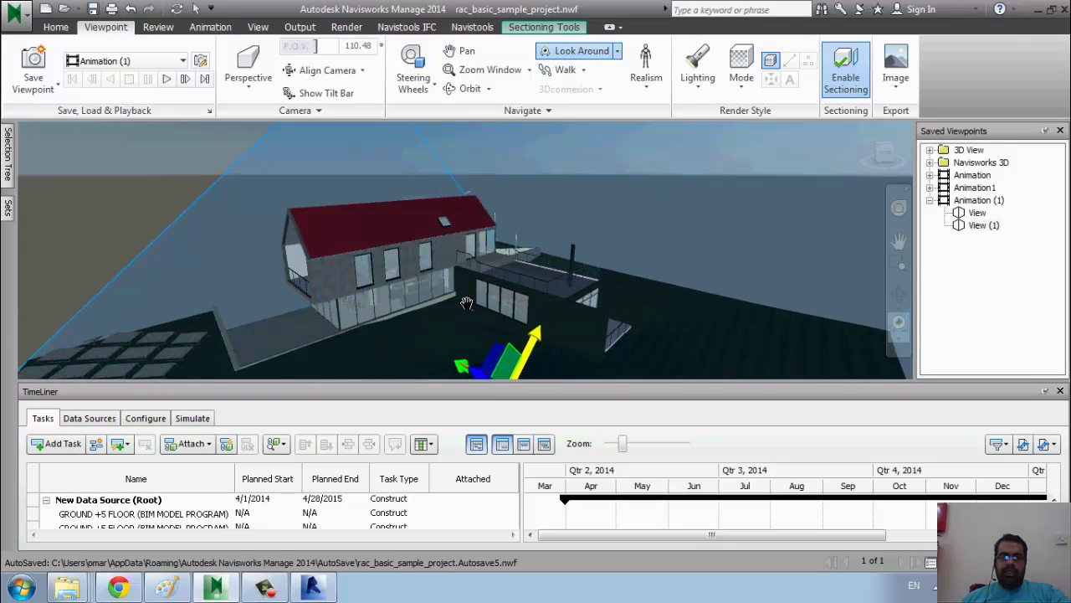
Turn off sectioning and zoom in close to face an upper-floor window.
click(845, 67)
drag(527, 259, 523, 293)
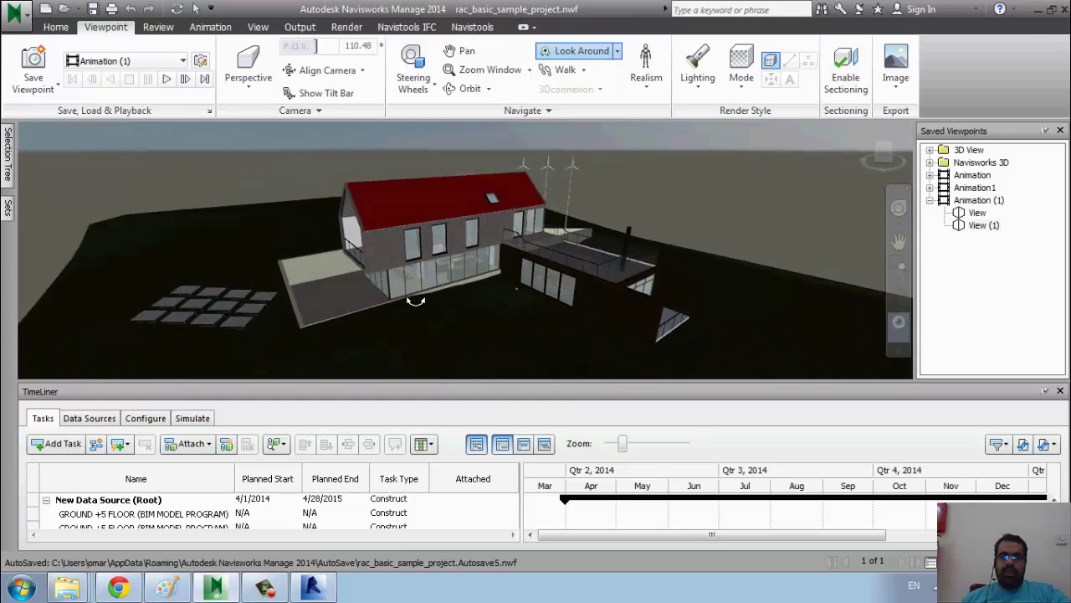
scroll(442, 280, up, 3)
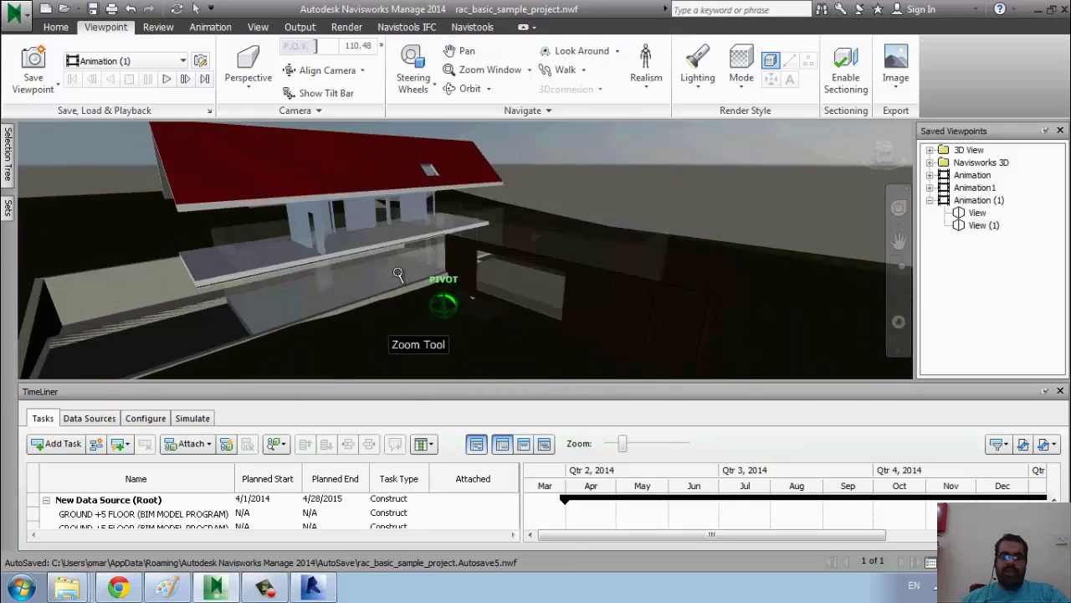
scroll(442, 272, up, 3)
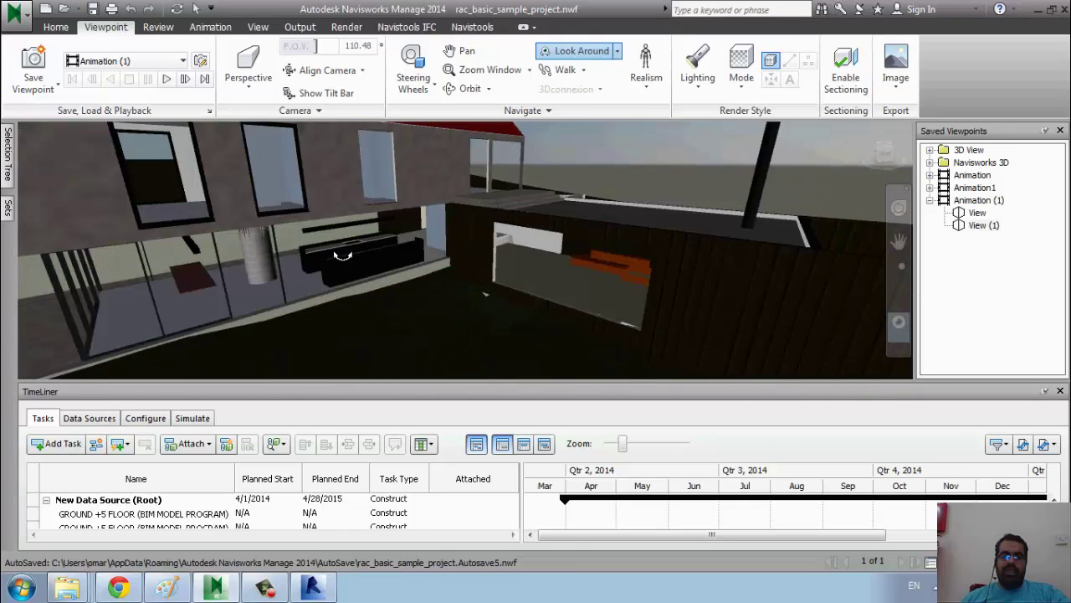
scroll(343, 255, down, 3)
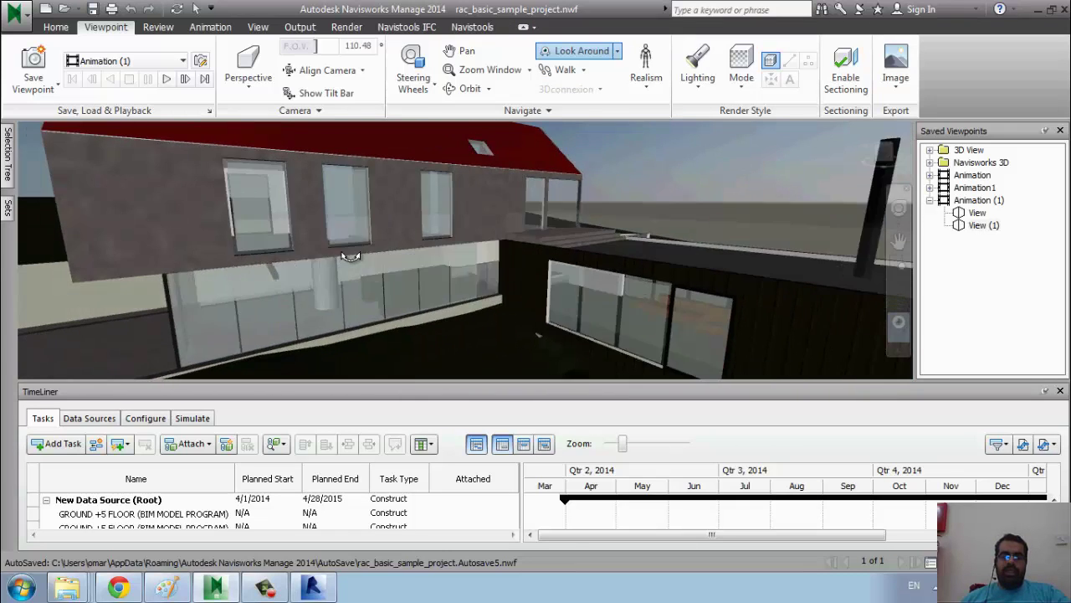
scroll(343, 251, up, 2)
scroll(336, 243, up, 2)
scroll(336, 243, up, 2)
scroll(336, 242, up, 2)
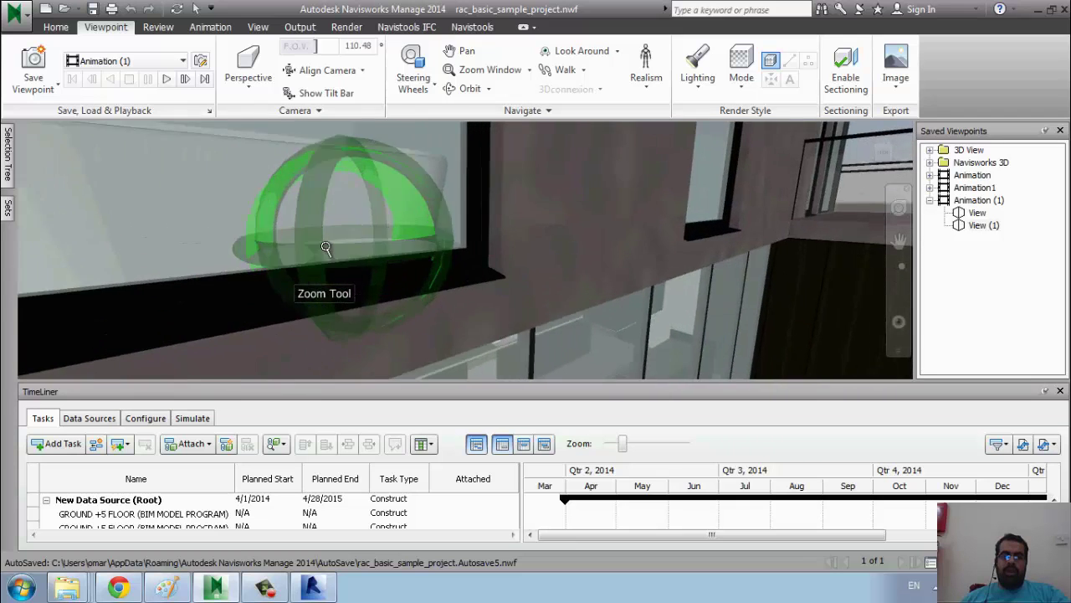
scroll(335, 242, up, 2)
scroll(398, 289, down, 2)
key(ctrl+2)
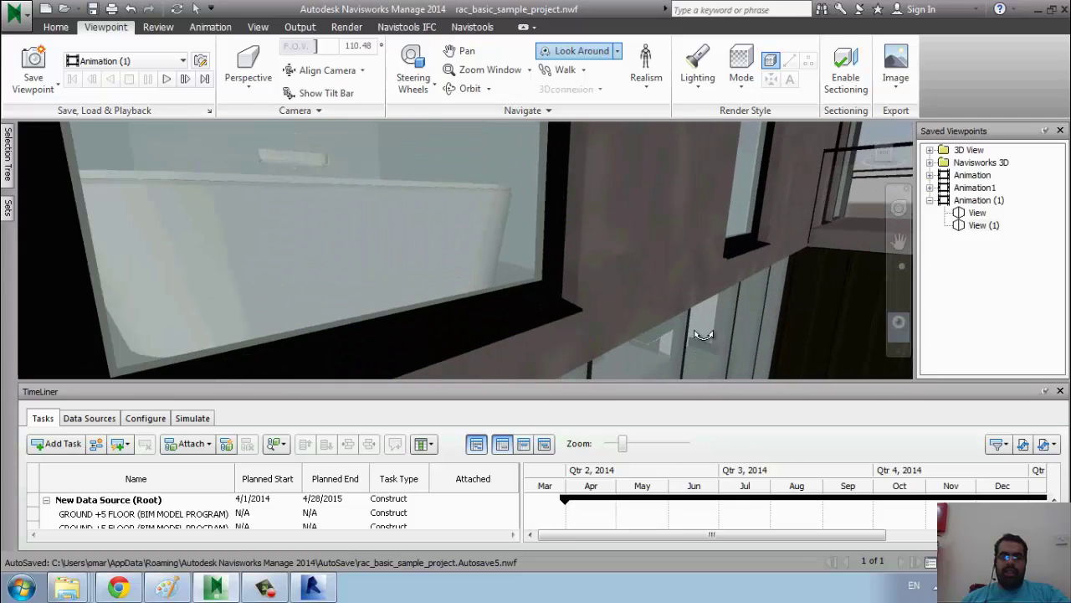
mouse_move(574, 323)
mouse_down()
mouse_move(299, 132)
mouse_move(335, 151)
mouse_up()
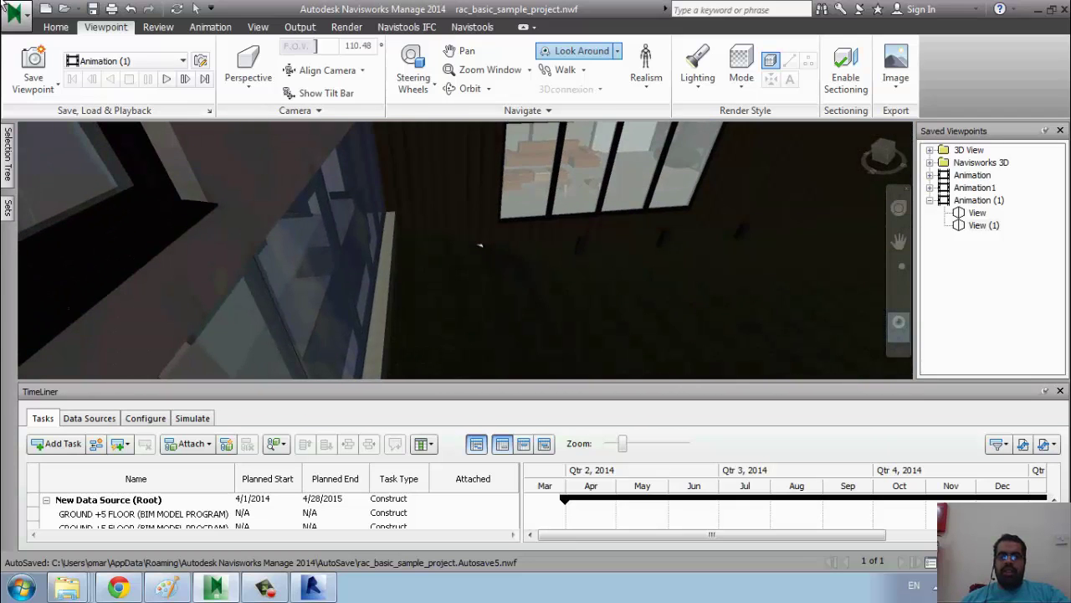
Use Look At to aim the camera at points on the walls and windows.
click(617, 52)
click(581, 109)
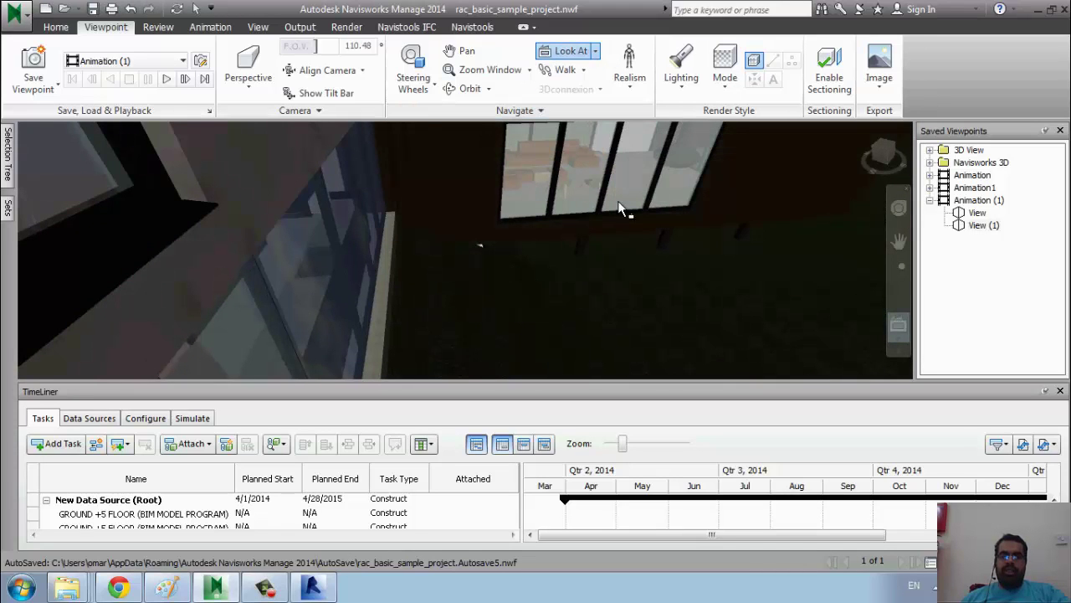
click(654, 193)
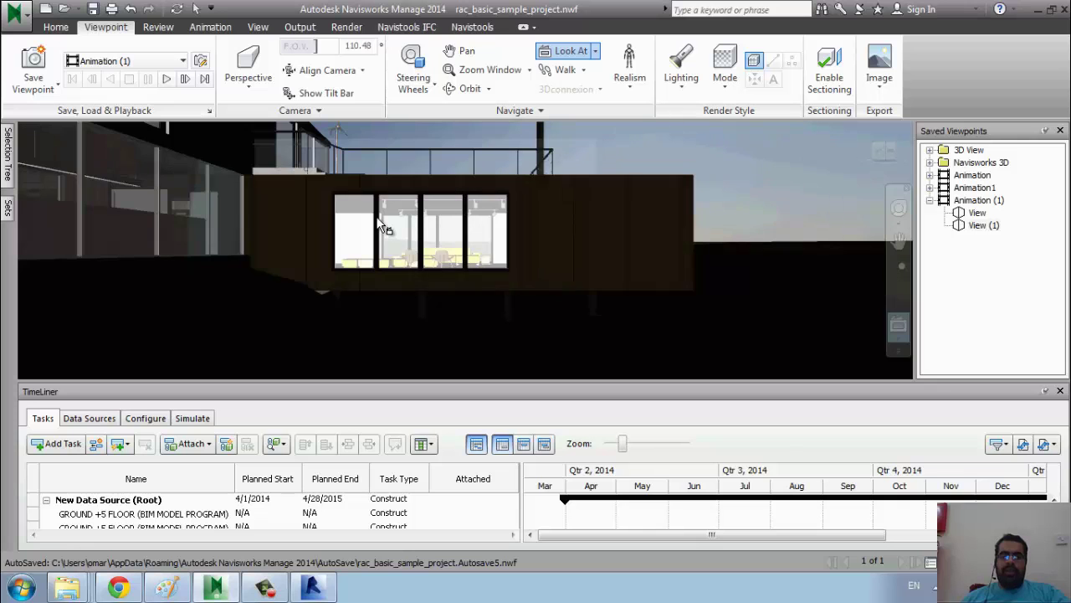
click(383, 228)
click(403, 252)
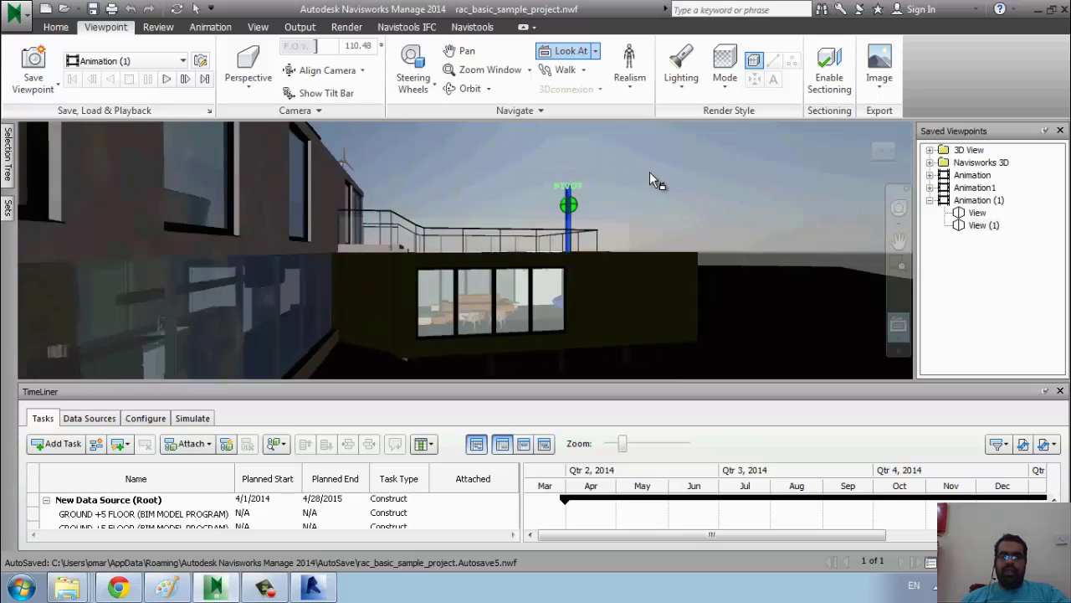
shift+middle_drag(653, 180, 444, 297)
click(280, 295)
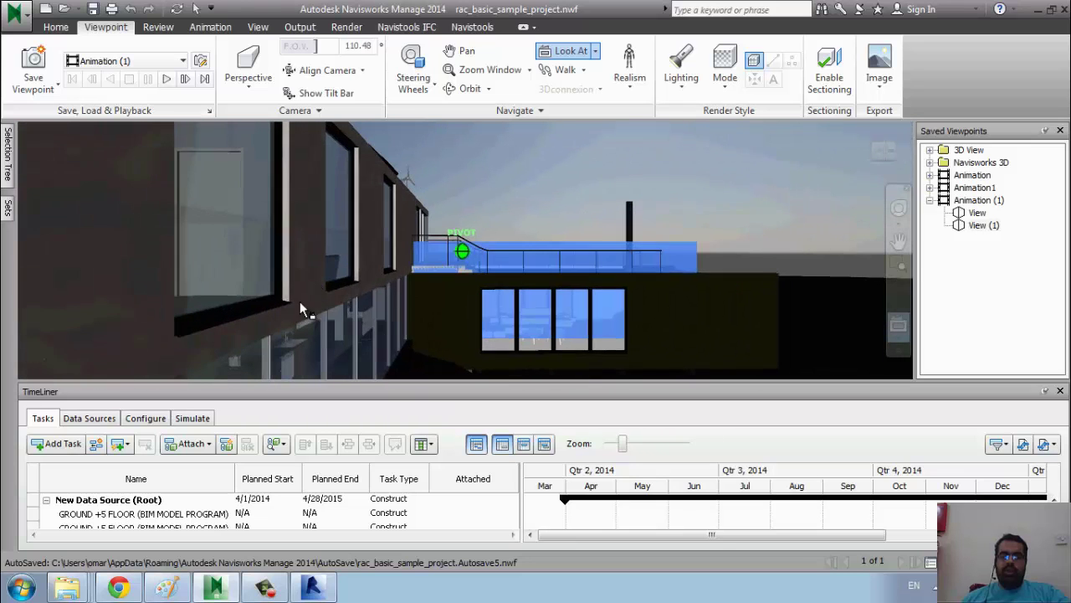
click(240, 252)
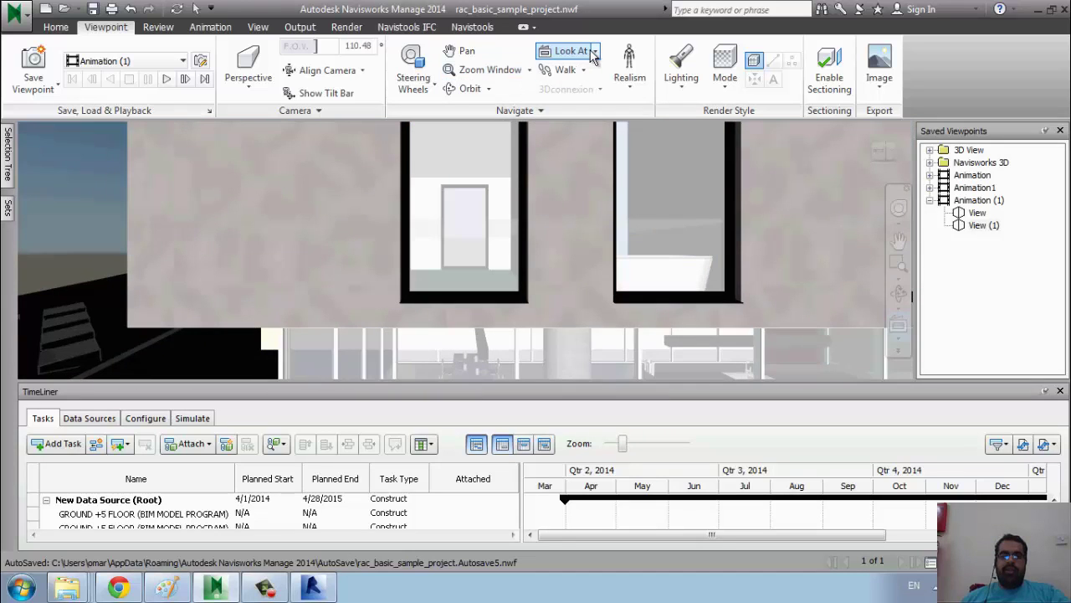
Use Focus on the brick wall, balcony and windows, then enable the steering wheel.
click(595, 51)
click(572, 142)
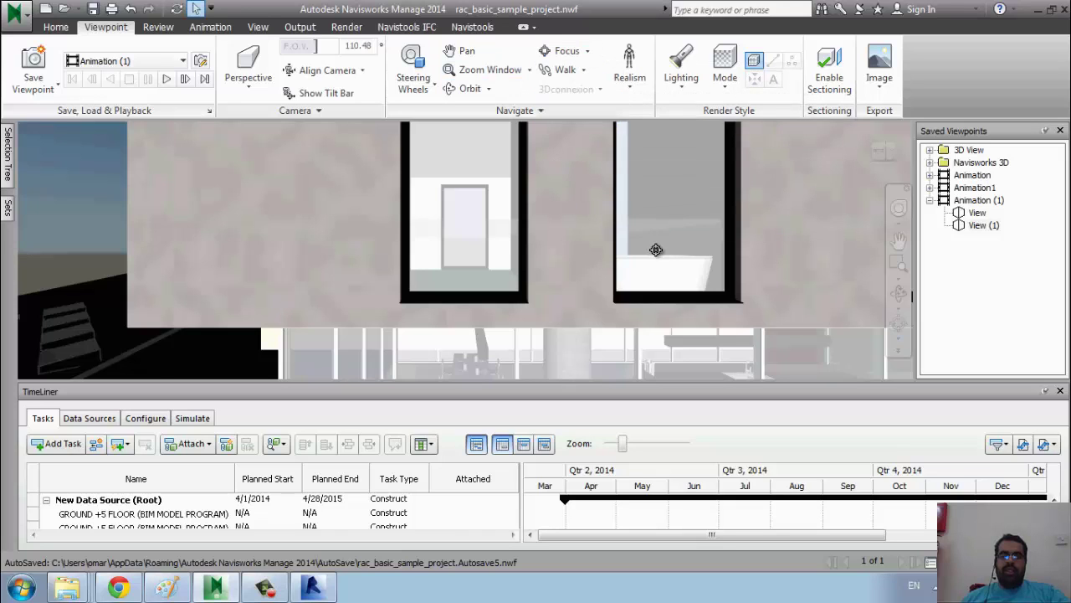
click(657, 251)
click(688, 253)
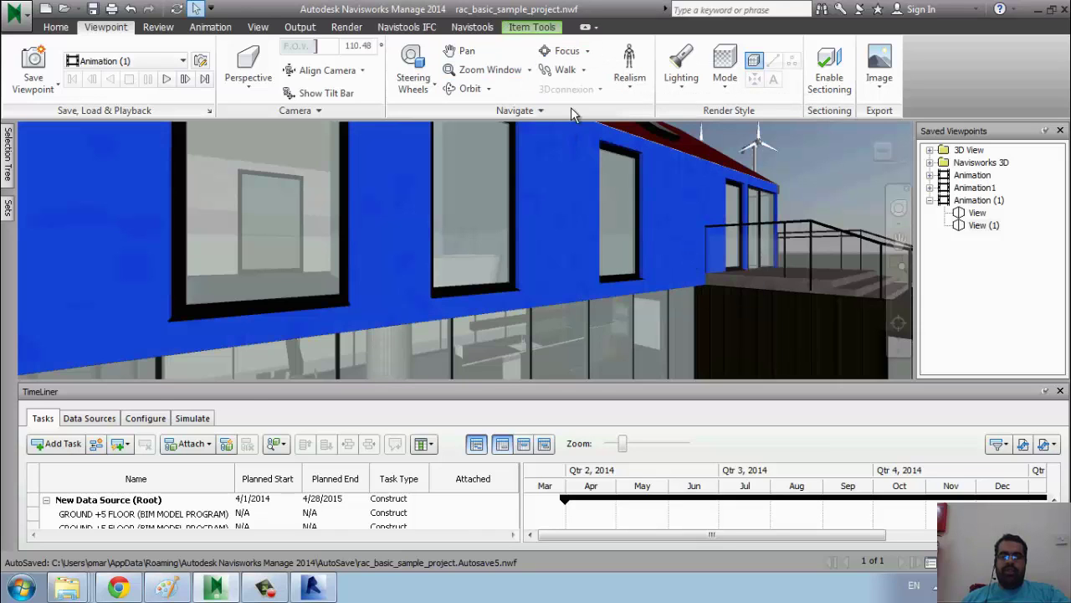
click(820, 308)
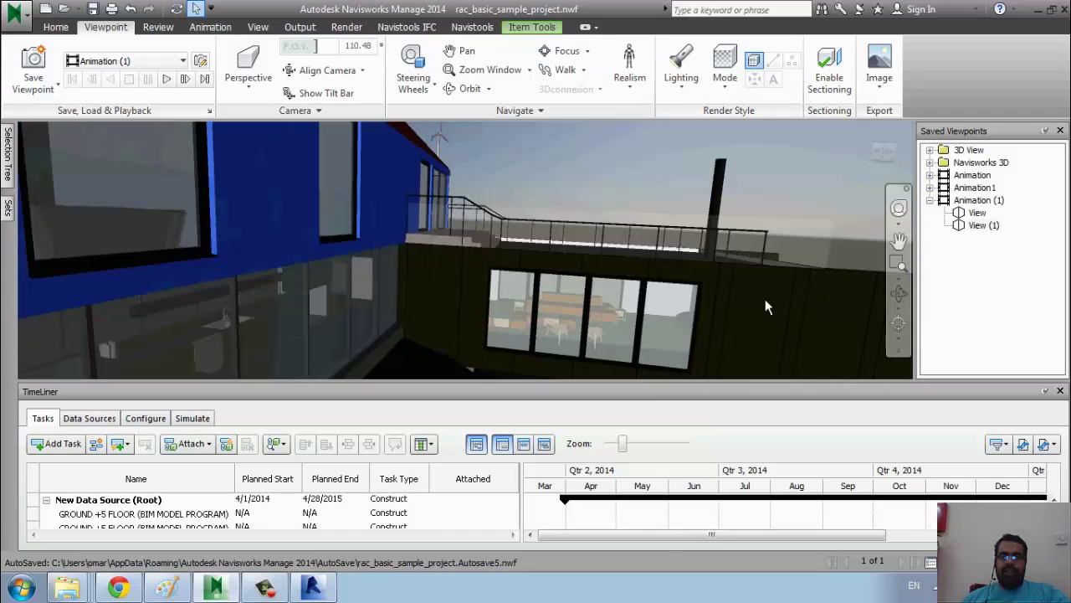
click(407, 60)
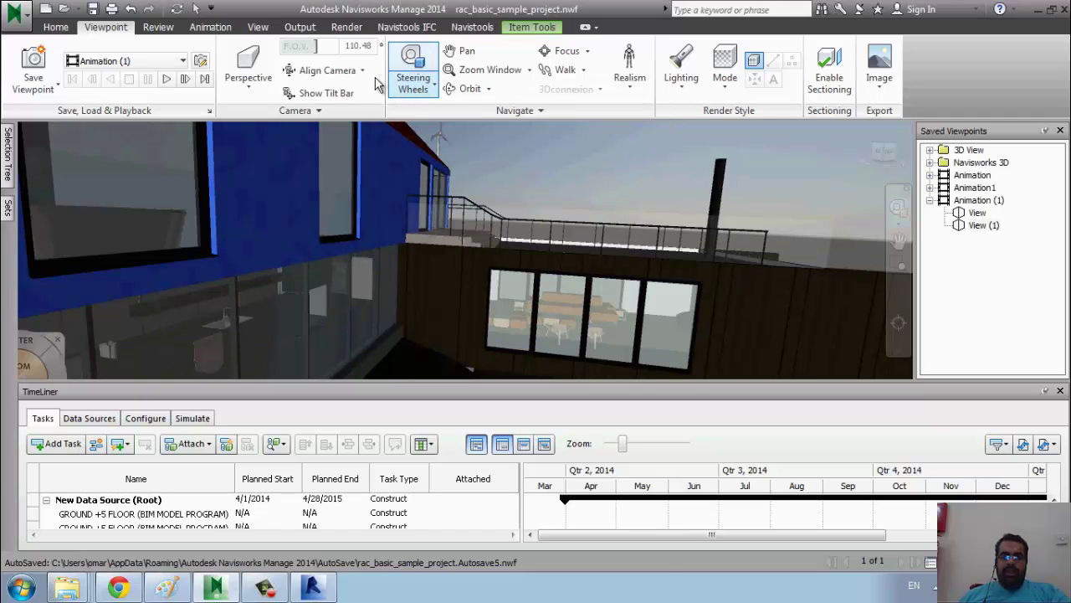
Rewind through earlier camera positions with the steering wheel and pick one.
click(425, 61)
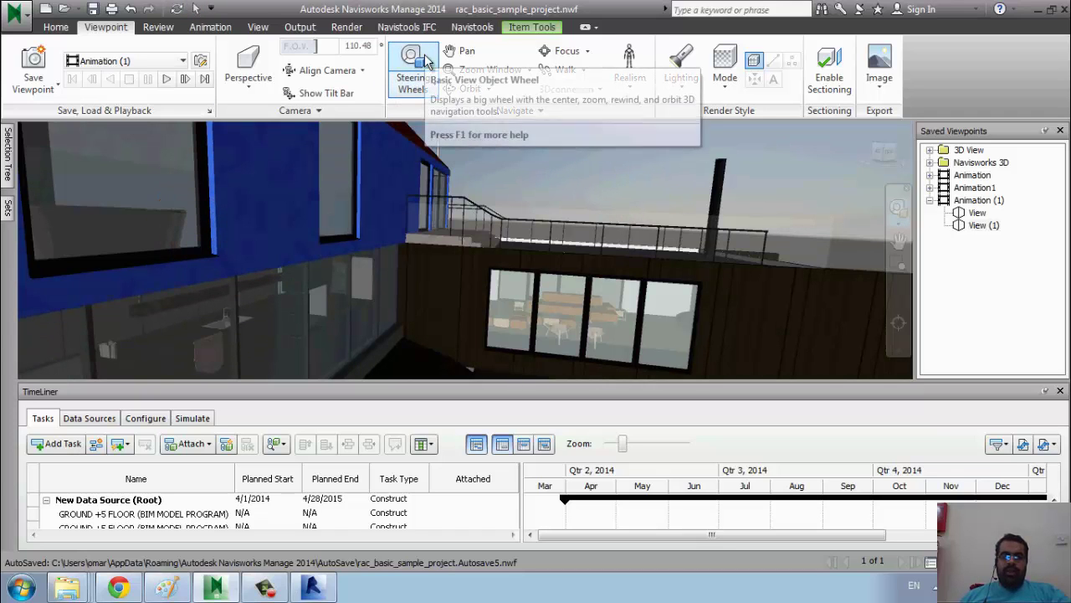
click(426, 60)
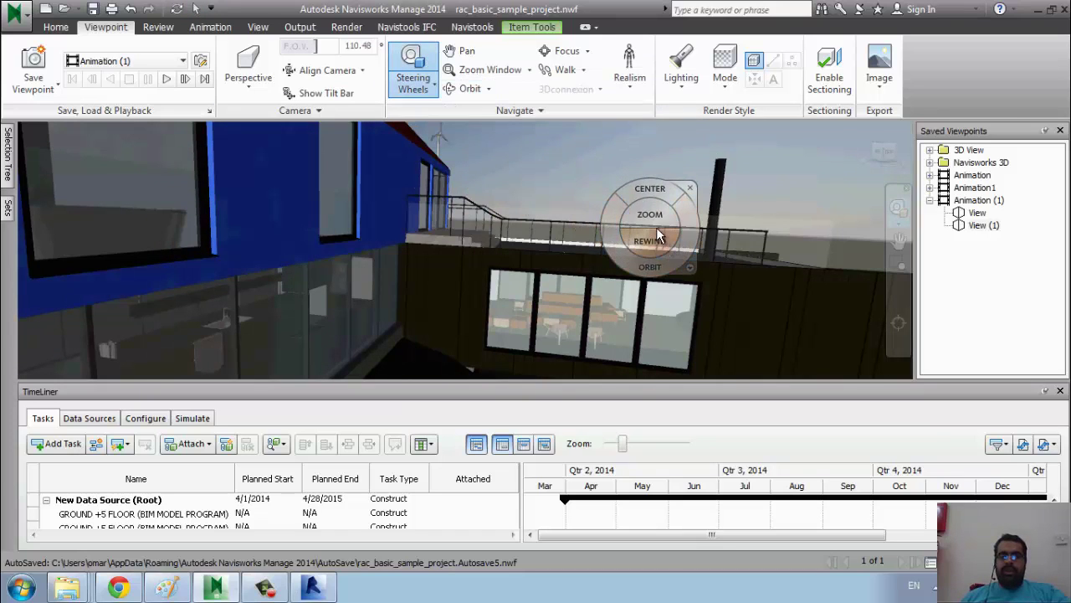
click(657, 239)
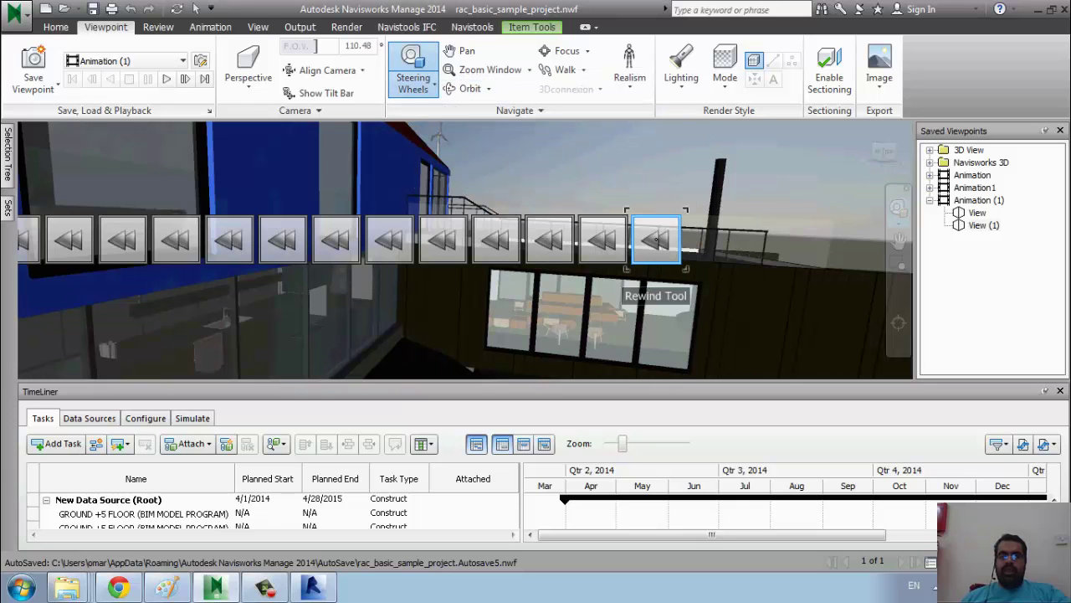
mouse_move(633, 241)
mouse_down()
mouse_move(125, 241)
mouse_move(706, 241)
mouse_move(357, 254)
mouse_up()
click(654, 262)
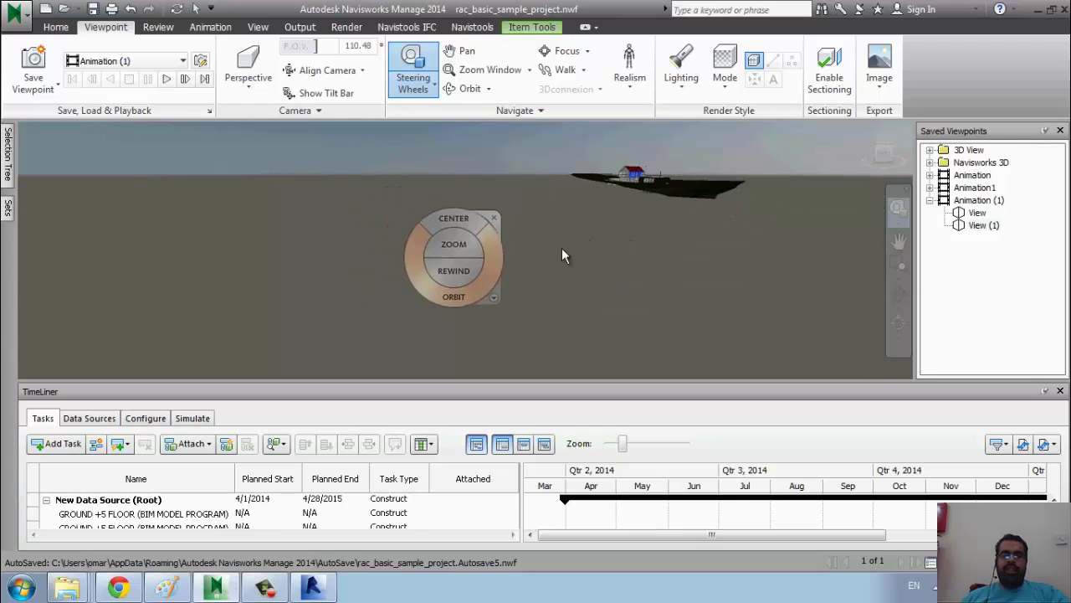
drag(618, 231, 782, 239)
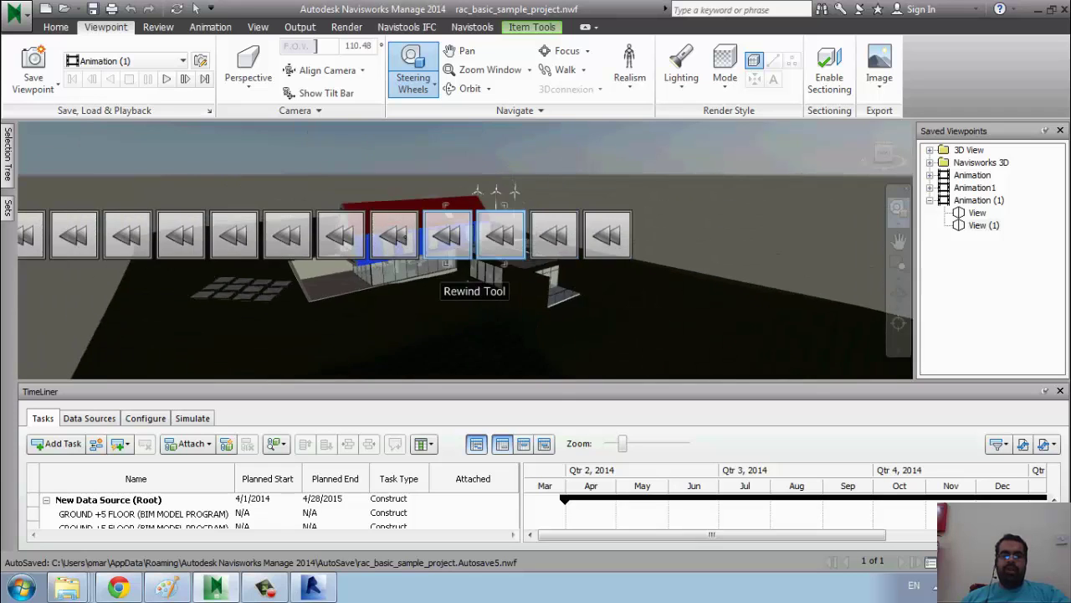
drag(138, 236, 134, 233)
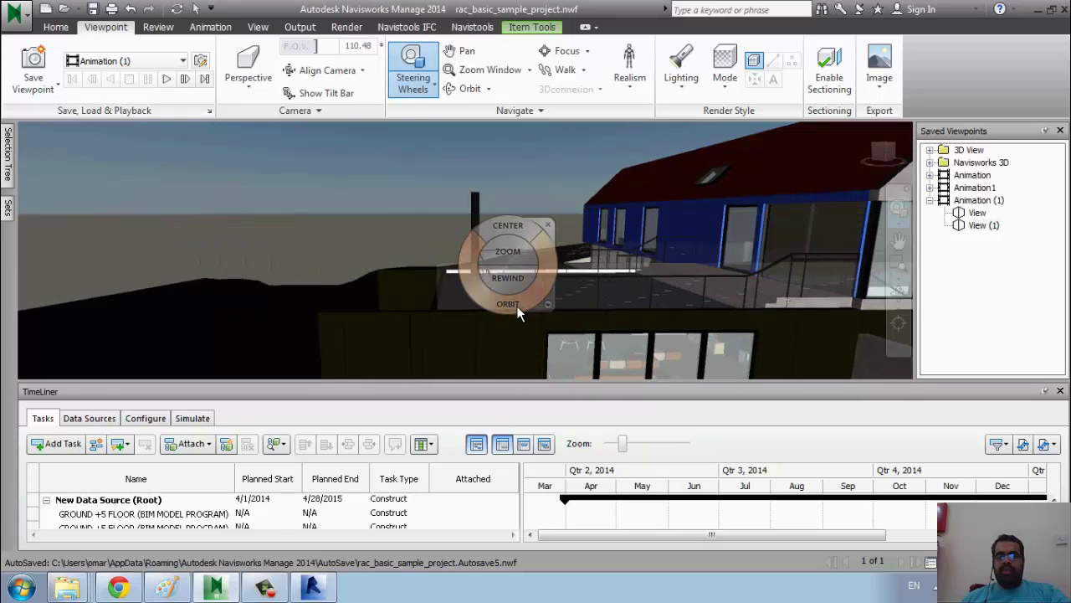
Orbit around the whole house and clear the selection with Esc.
mouse_move(516, 305)
mouse_down()
mouse_move(861, 318)
mouse_move(86, 355)
mouse_move(633, 302)
mouse_move(446, 300)
mouse_move(435, 371)
mouse_move(557, 287)
mouse_move(710, 296)
mouse_move(833, 271)
mouse_move(655, 310)
mouse_move(517, 306)
mouse_up()
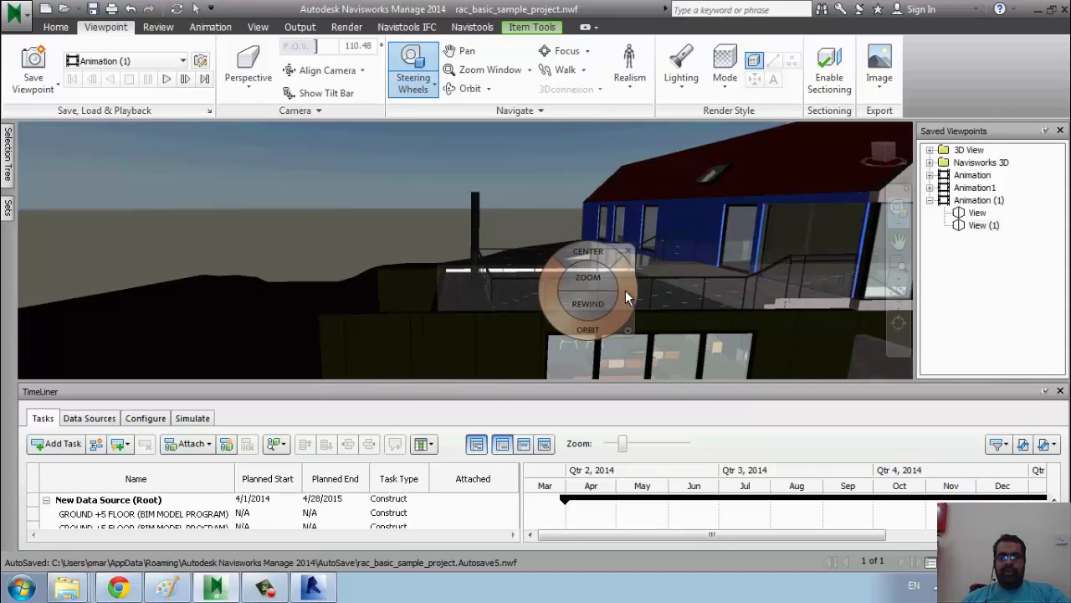
key(Escape)
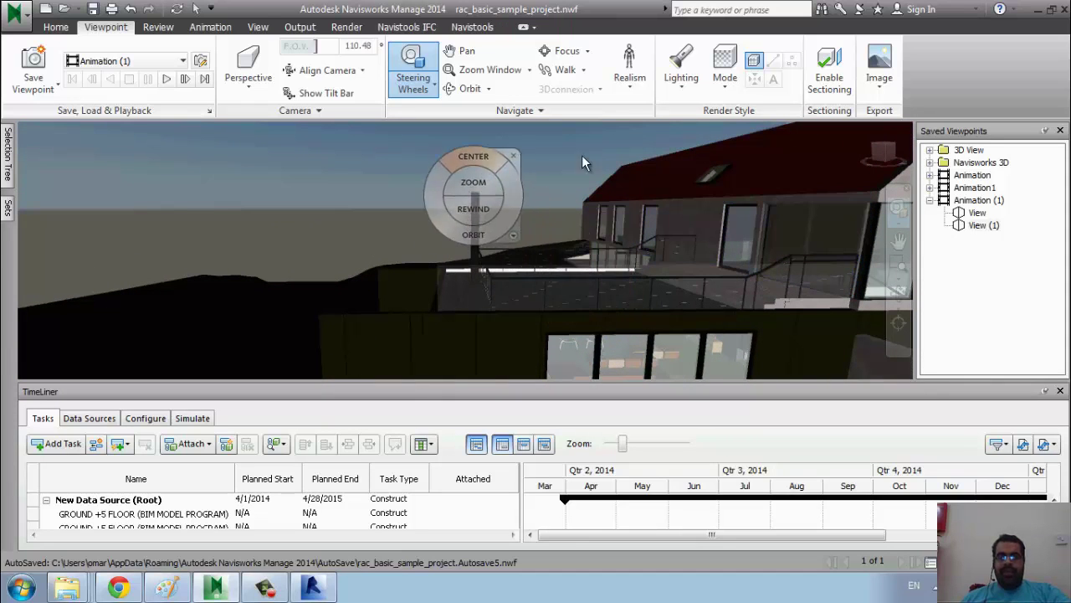
click(266, 589)
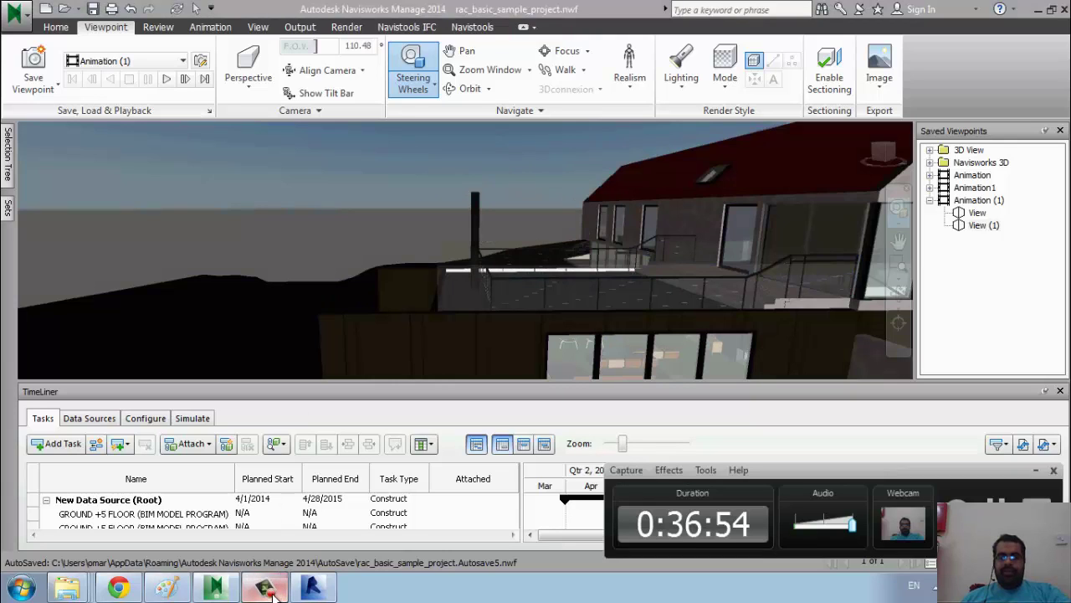
click(270, 594)
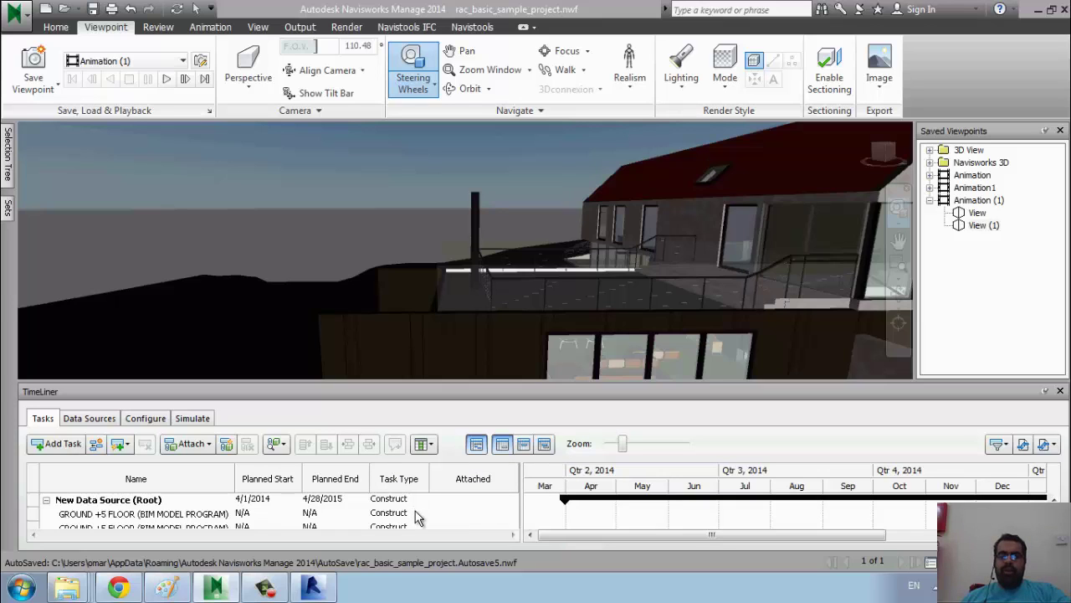
click(265, 593)
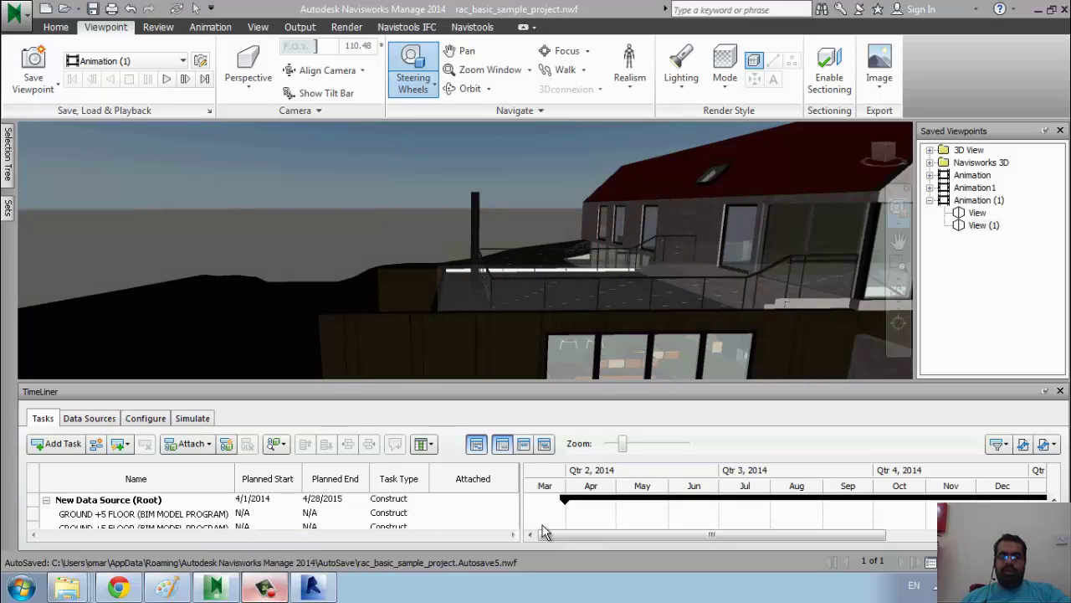